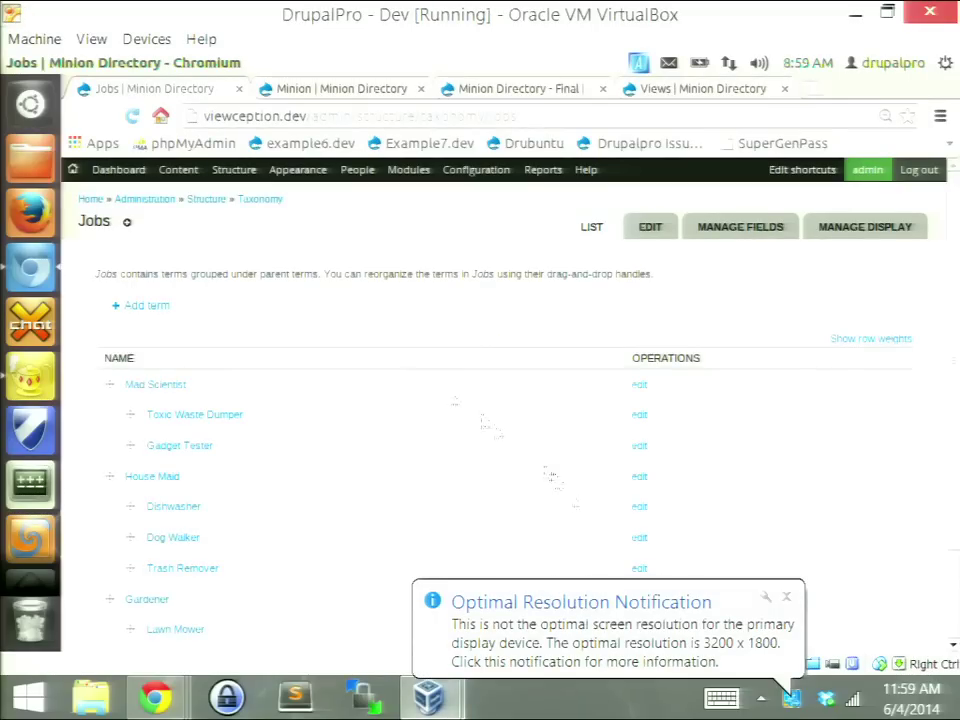
Step: Open the site's home page in a new browser tab and make it the first tab
right_click(103, 199)
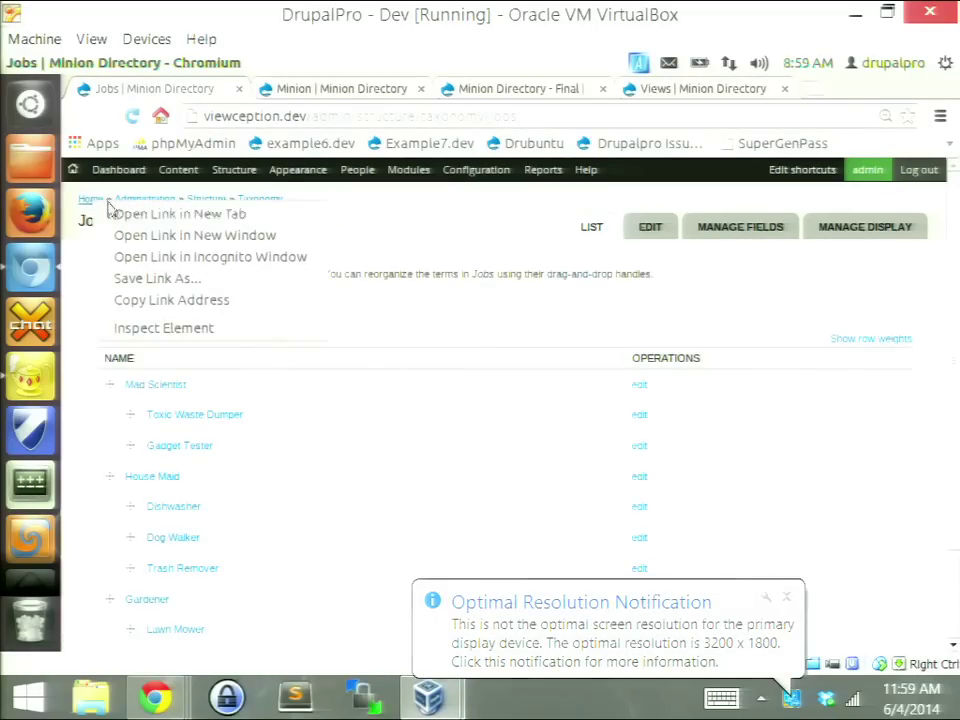
left_click(185, 214)
left_click_drag(321, 90, 124, 90)
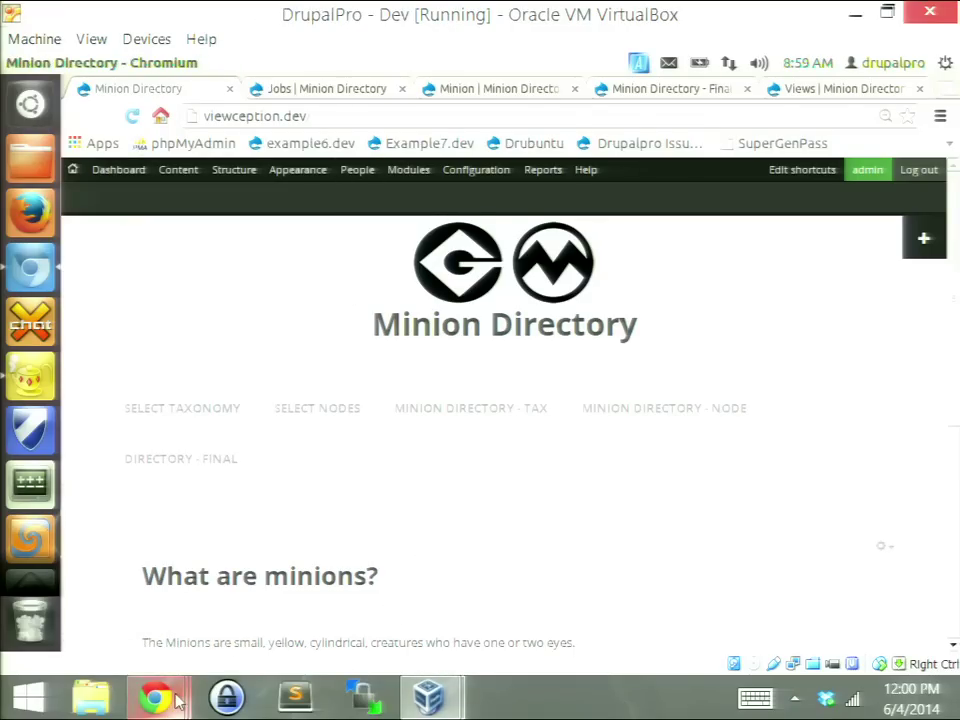
Step: Open the Jobs taxonomy vocabulary and examine its parent terms, such as Mad Scientist, with their child terms
mouse_move(175, 702)
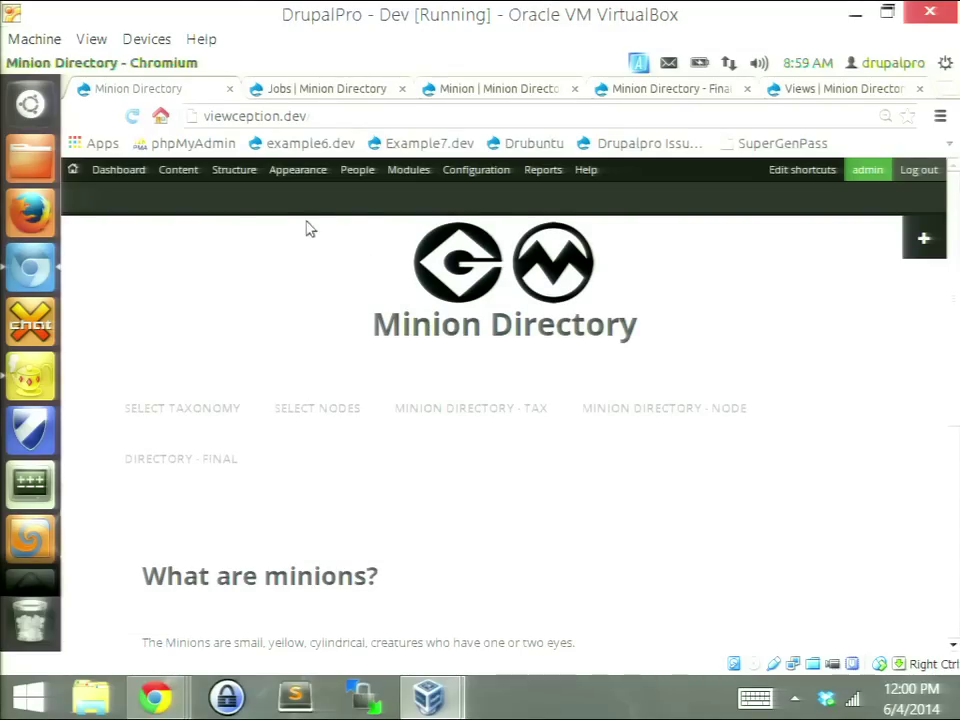
mouse_move(245, 182)
mouse_move(158, 176)
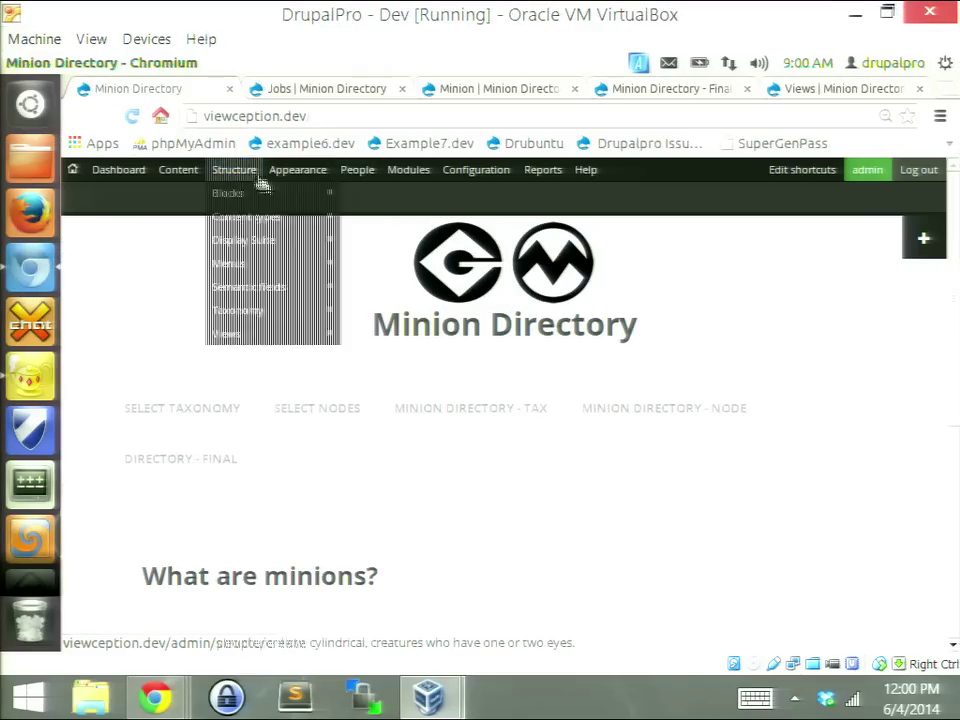
mouse_move(274, 314)
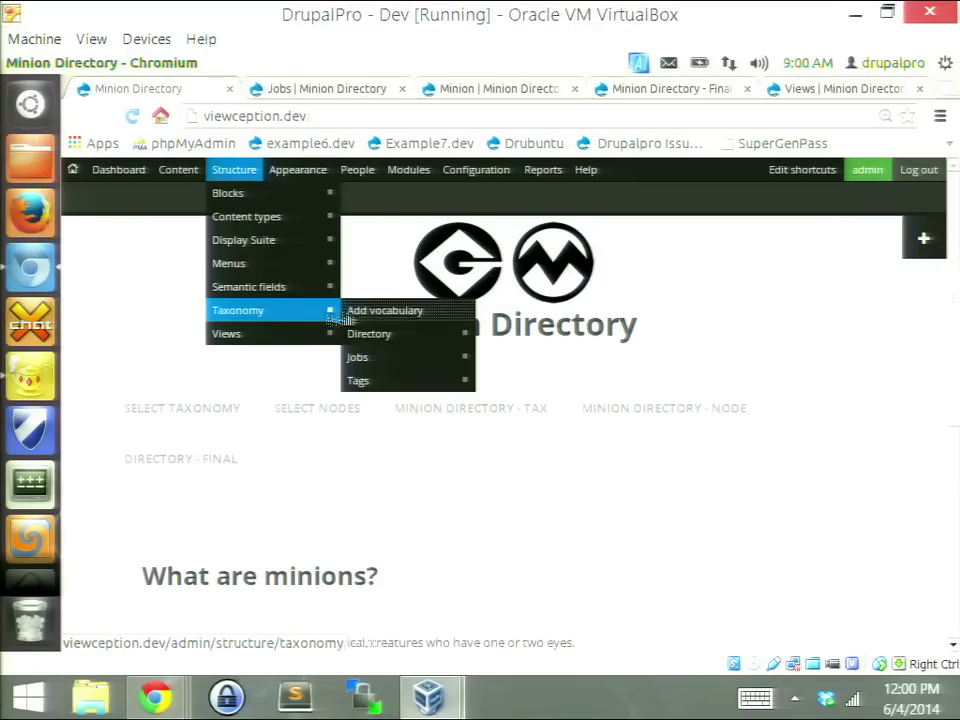
left_click(397, 357)
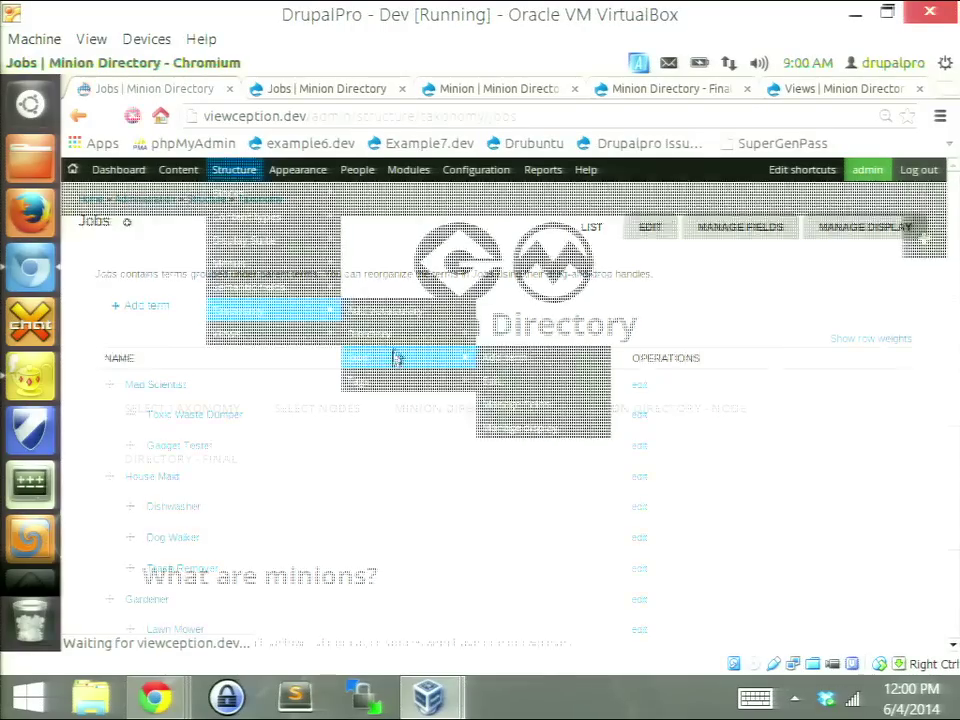
scroll(389, 316, "down", 2)
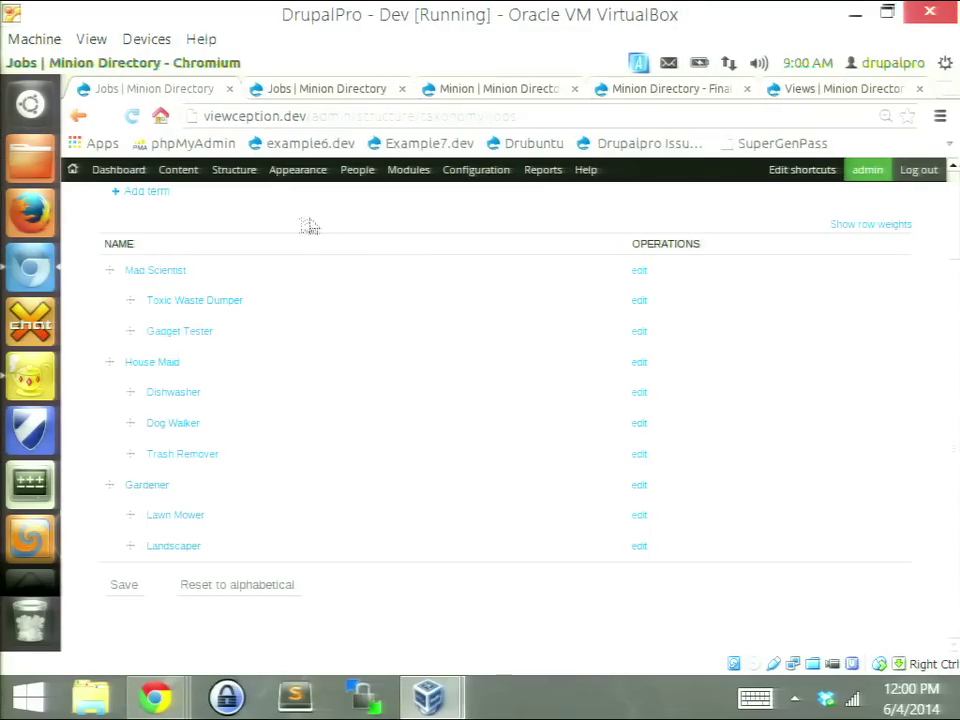
left_click_drag(203, 273, 122, 276)
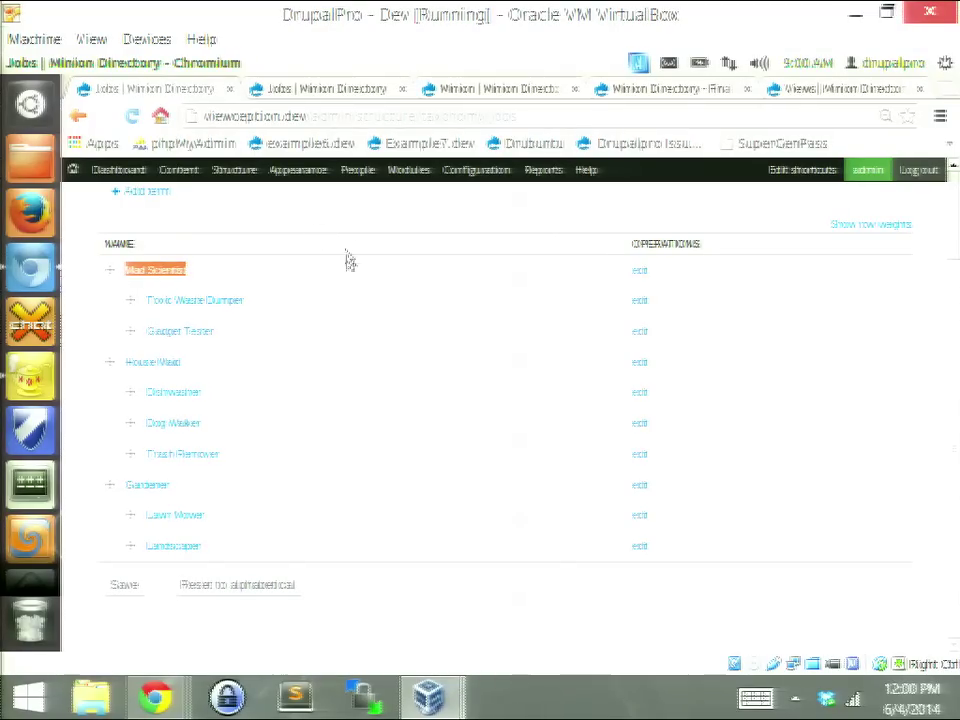
left_click_drag(158, 270, 150, 311)
left_click(359, 311)
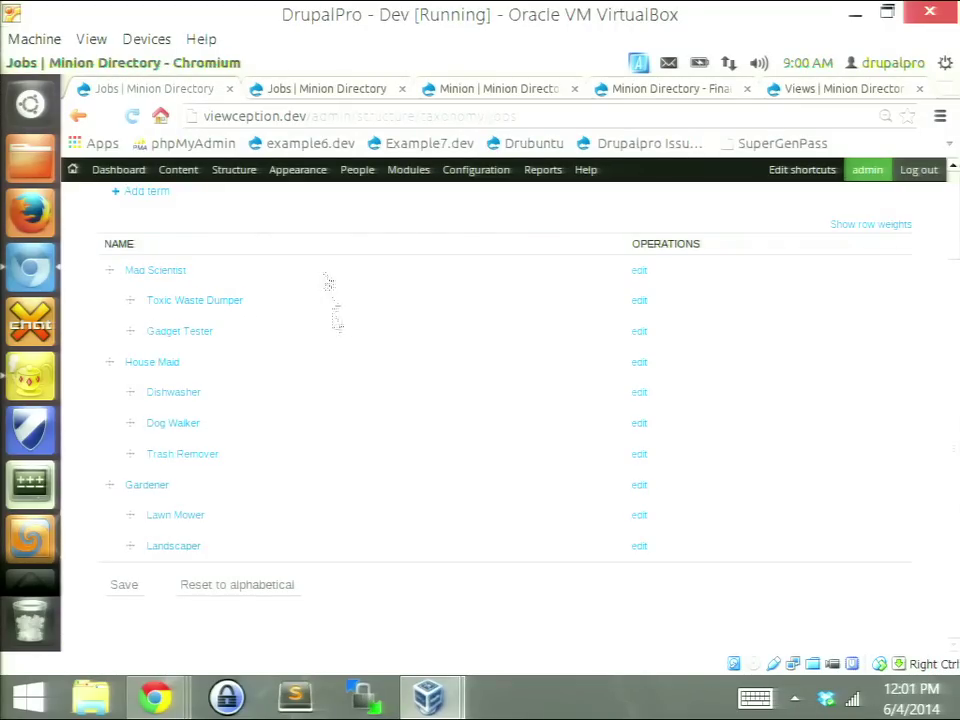
Step: Open the Minion content type's settings and check the label used for its title field
scroll(330, 225, "up", 2)
mouse_move(230, 172)
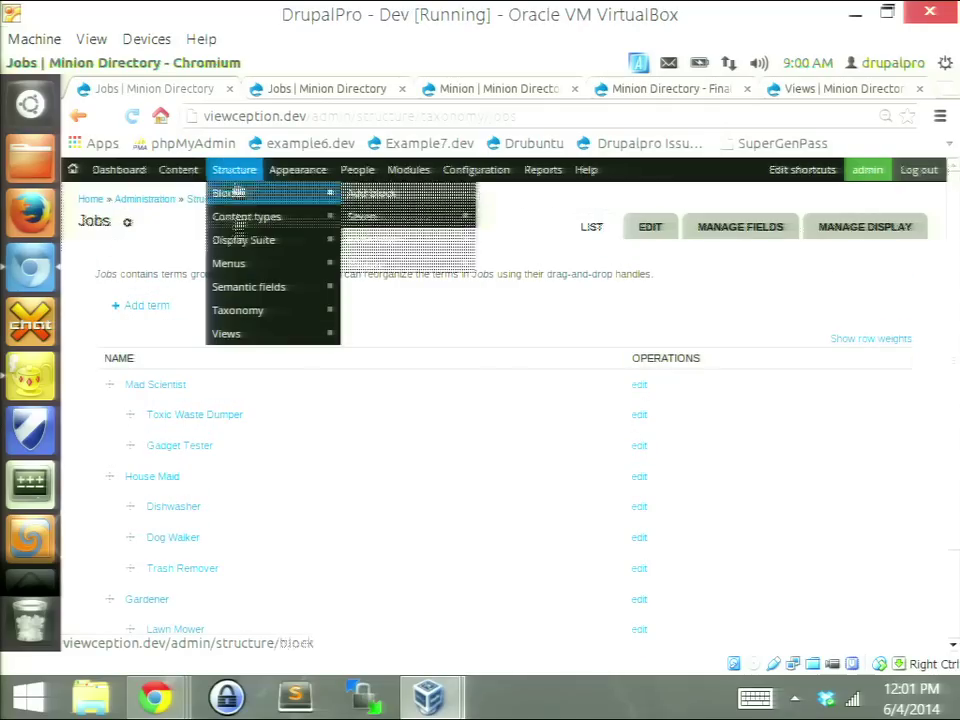
mouse_move(272, 265)
mouse_move(306, 219)
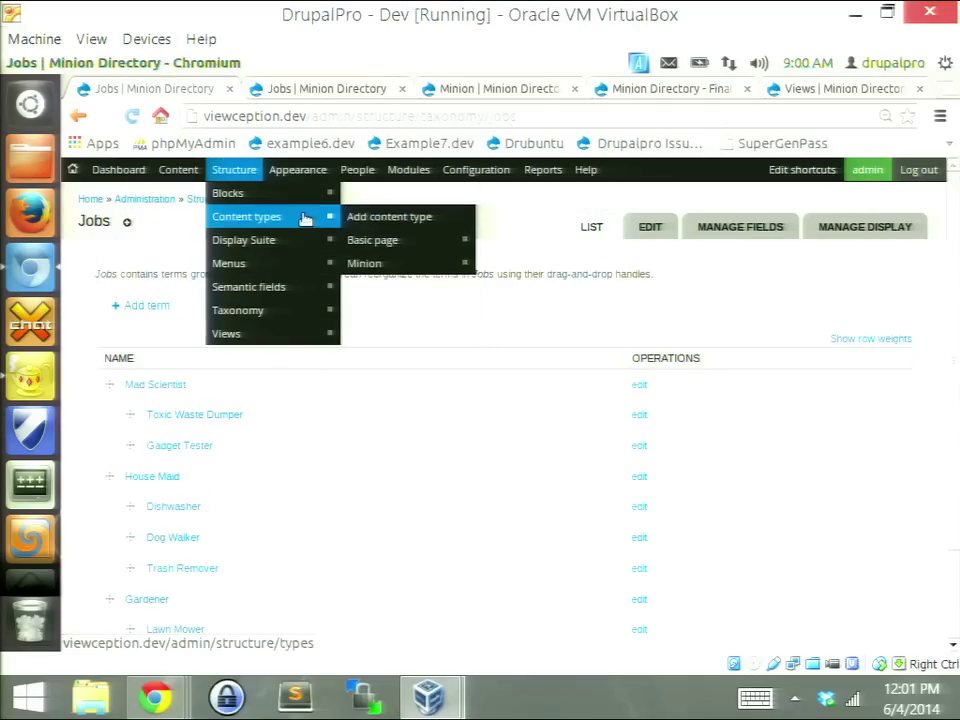
left_click(403, 264)
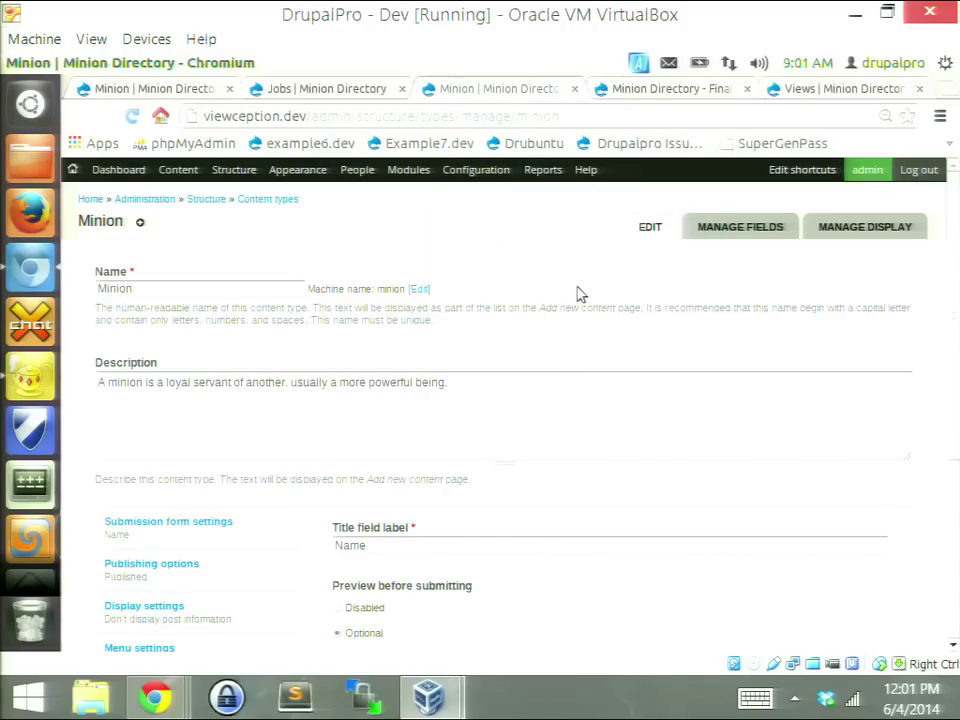
scroll(525, 404, "down", 1)
left_click_drag(388, 498, 289, 497)
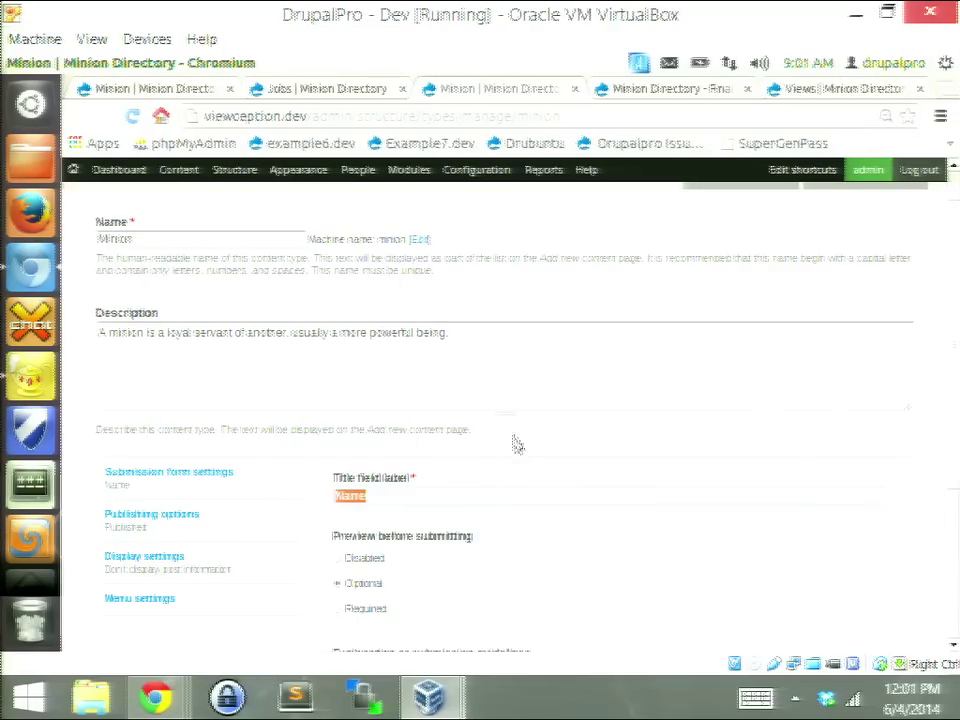
left_click(558, 377)
scroll(650, 330, "up", 2)
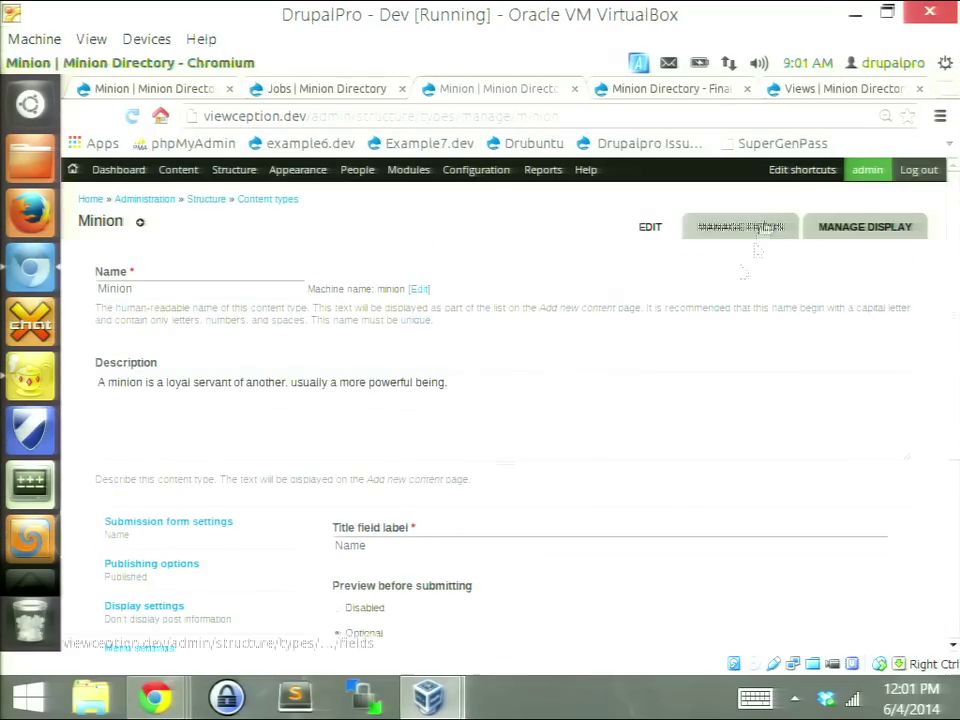
Step: Show the Minion content type's fields and inspect the Jobs term reference field
left_click(763, 223)
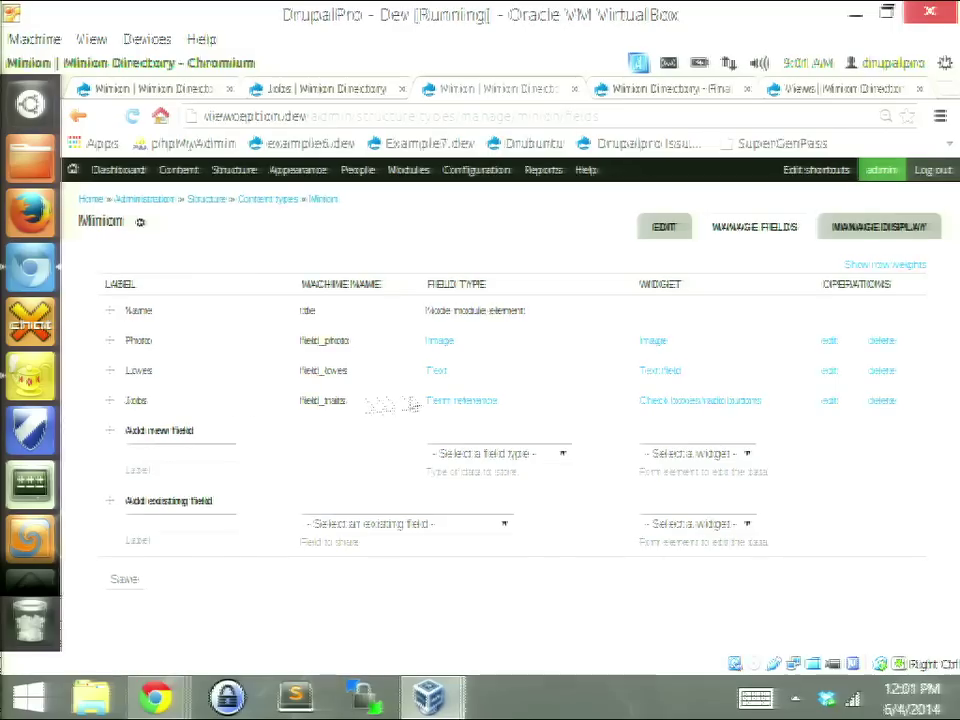
double_click(138, 400)
left_click_drag(138, 400, 265, 400)
left_click_drag(594, 450, 596, 409)
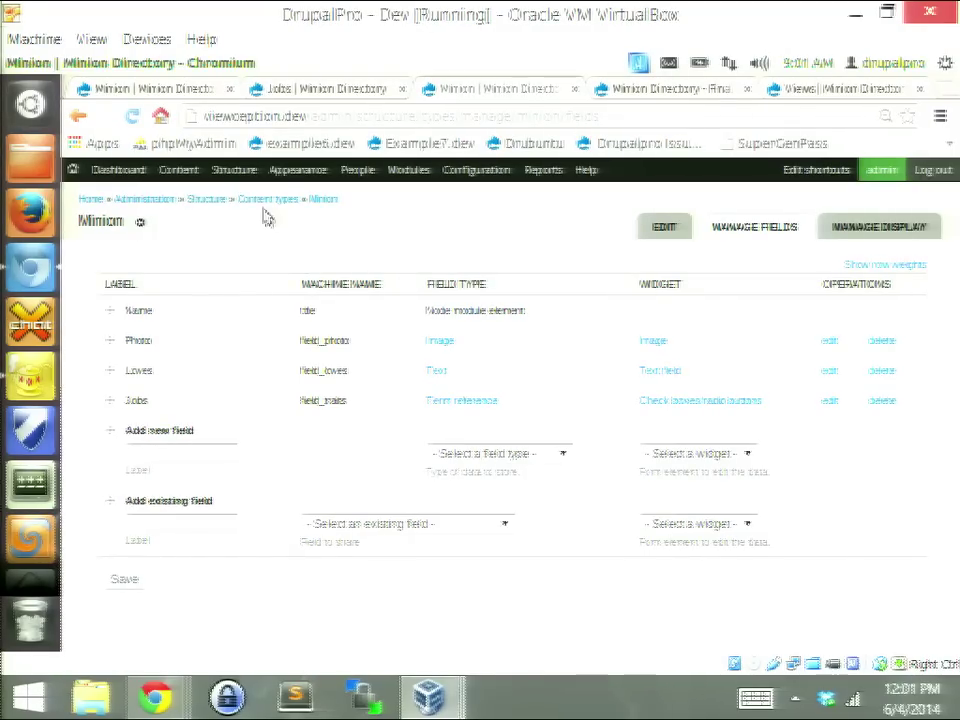
Step: Review the finished Minion Directory - Final page from the Mad Scientist section through to the Gardener section
left_click(677, 90)
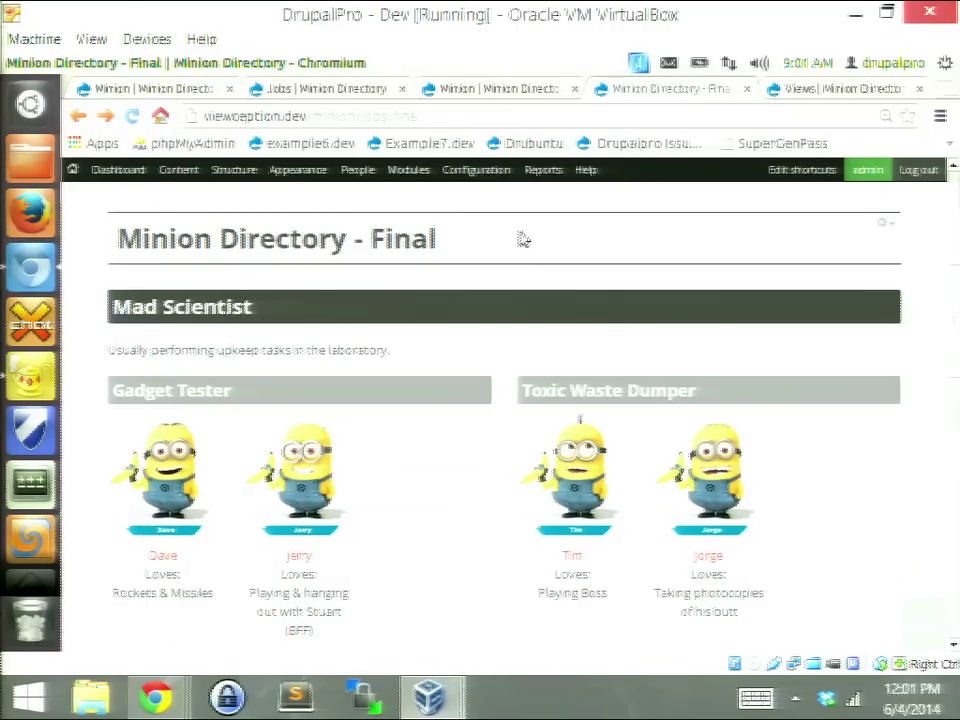
scroll(530, 245, "down", 3)
scroll(531, 272, "down", 10)
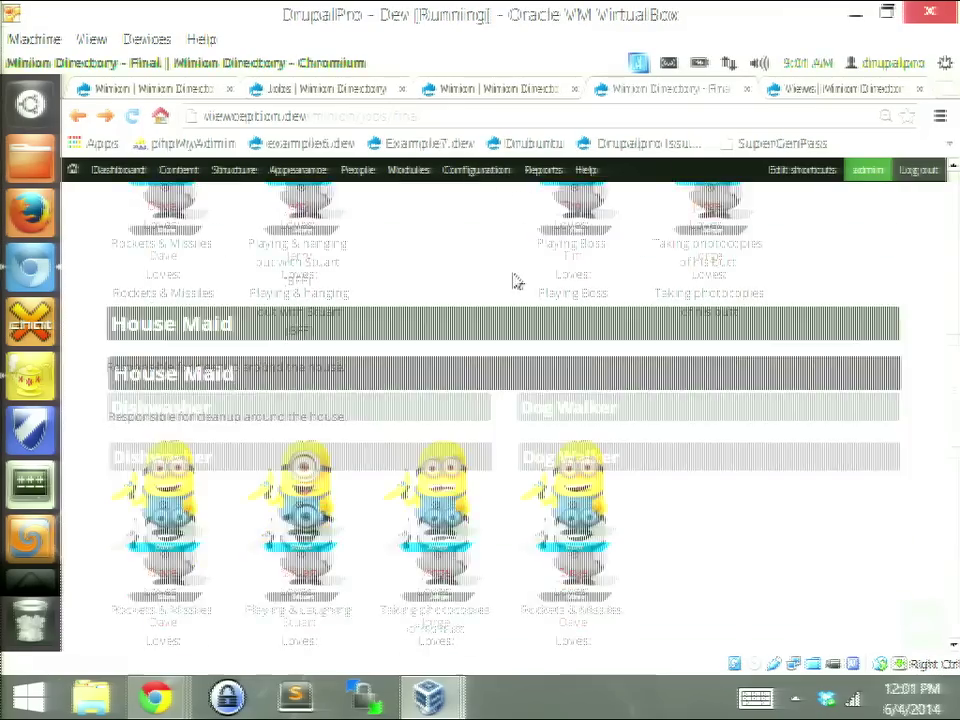
scroll(517, 276, "down", 4)
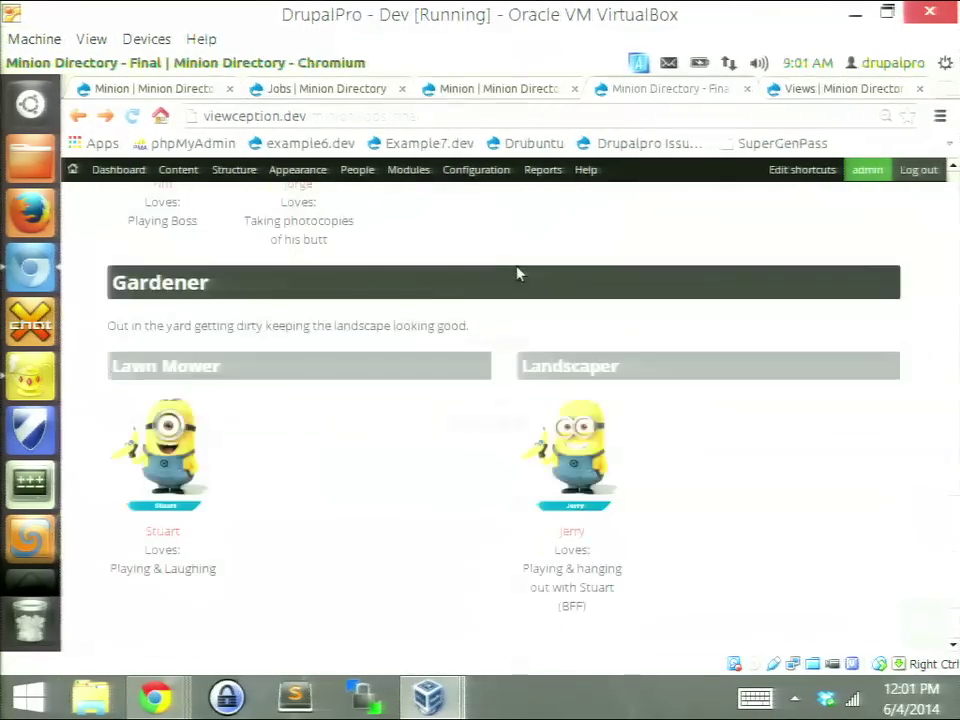
scroll(517, 280, "up", 10)
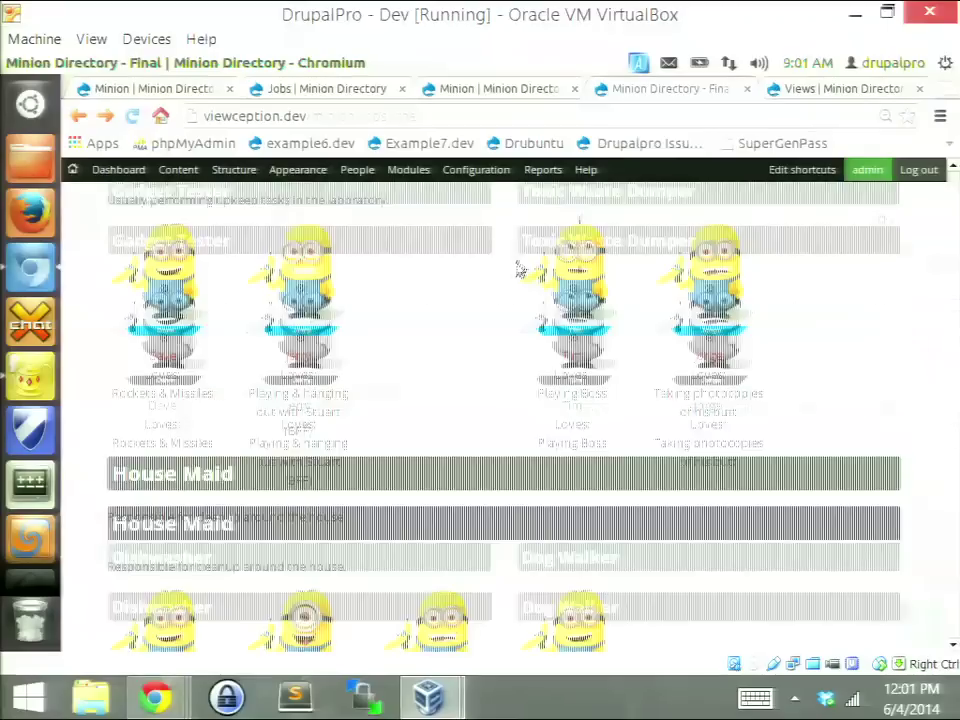
scroll(517, 269, "up", 3)
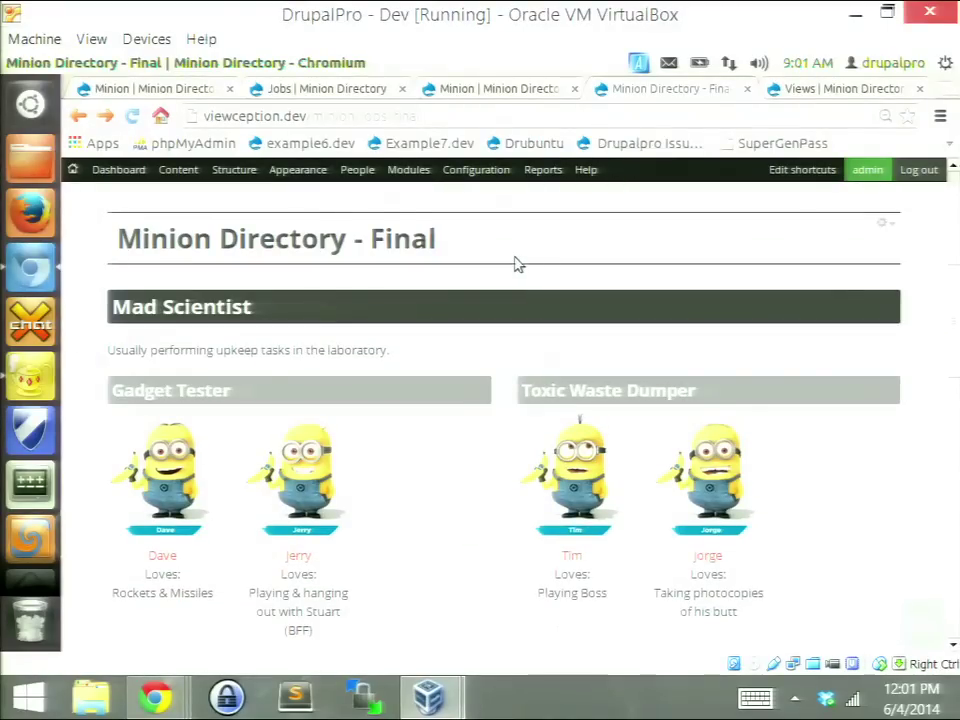
scroll(519, 269, "down", 1)
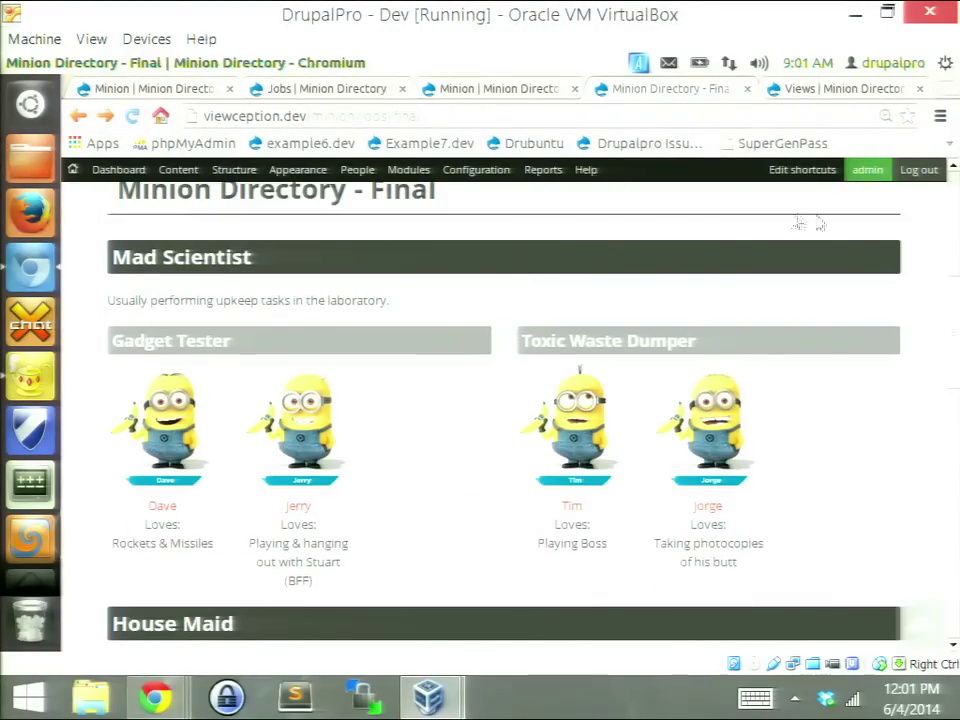
Step: Go to the Views administration page and open the form for adding a new view in a separate browser tab
left_click(862, 92)
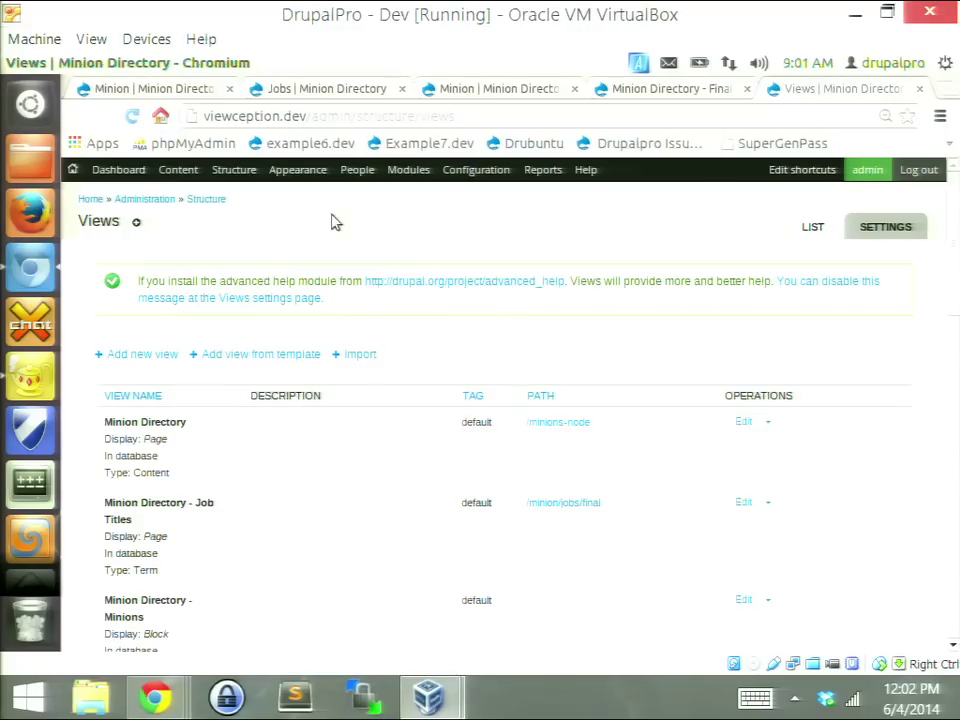
mouse_move(240, 180)
mouse_move(266, 334)
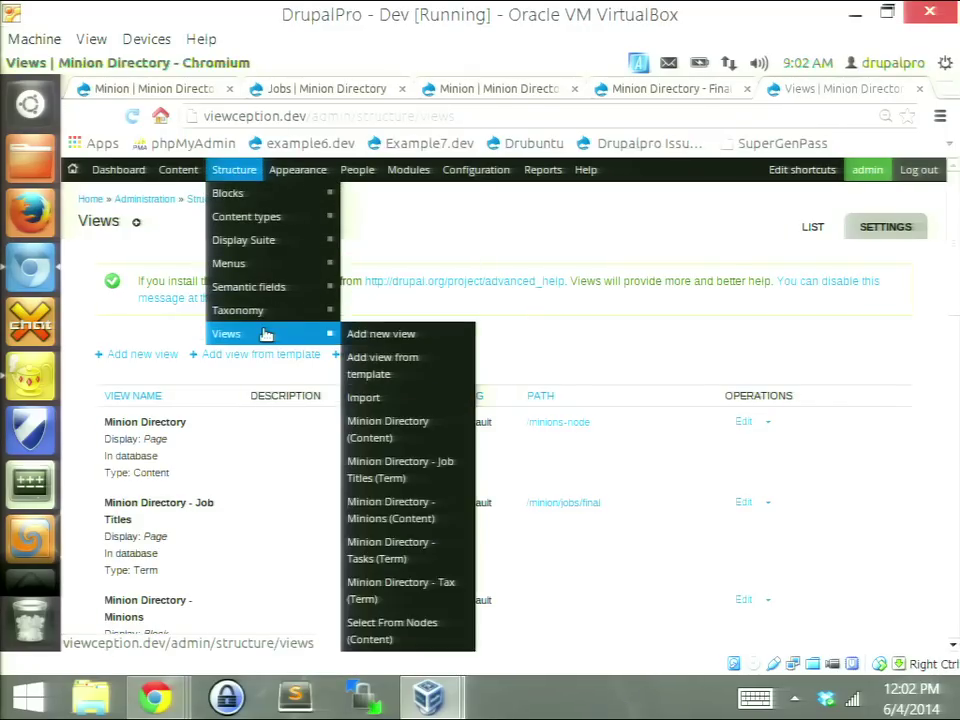
scroll(420, 255, "down", 1)
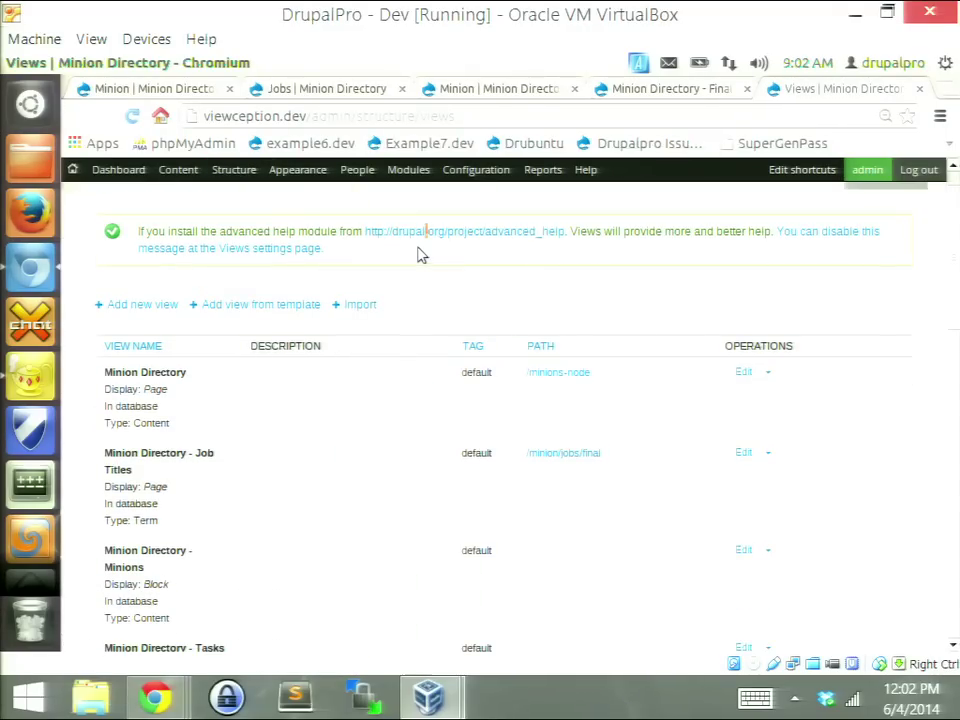
scroll(430, 290, "up", 1)
scroll(445, 325, "down", 1)
scroll(494, 291, "up", 1)
mouse_move(306, 334)
right_click(380, 336)
left_click(430, 344)
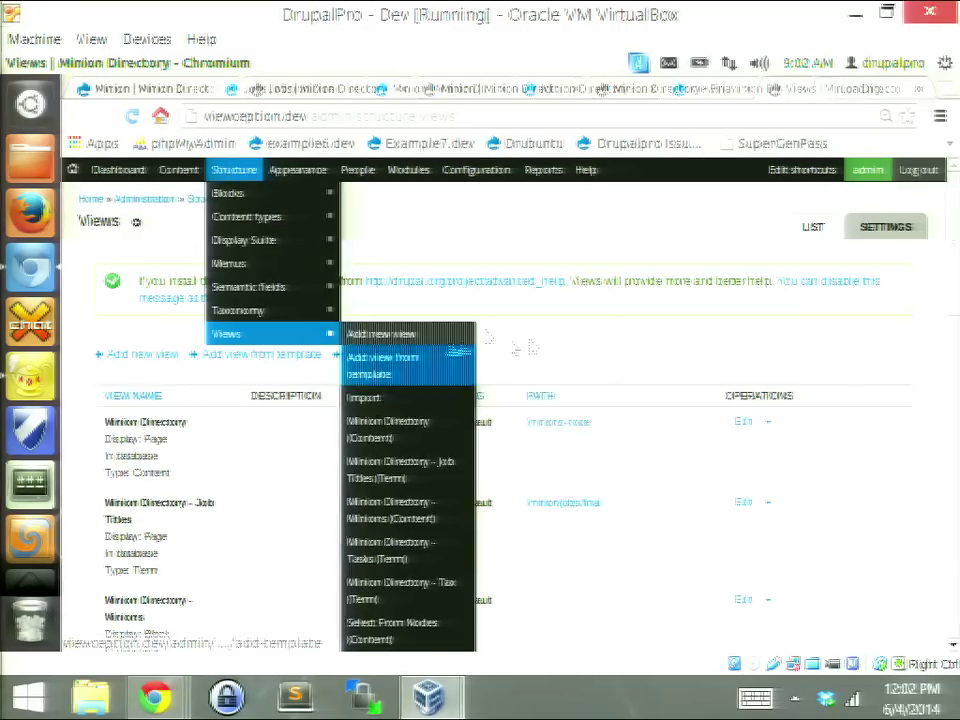
left_click(842, 90)
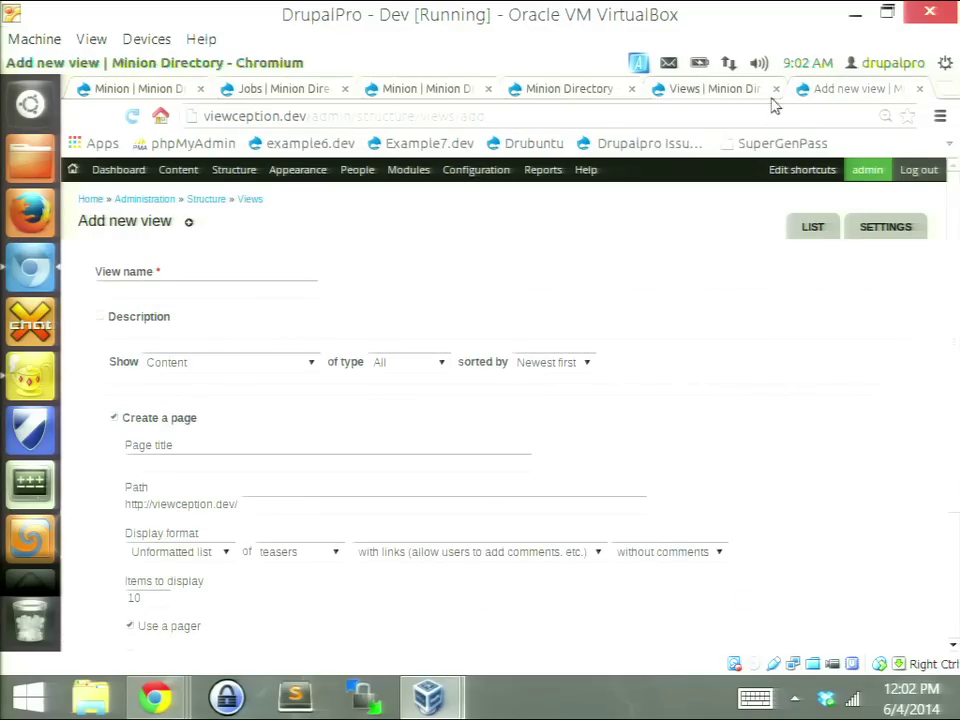
Step: Switch to the Demo Outline document in Google Docs and read the Phase One instructions for the Minions view
mouse_move(253, 166)
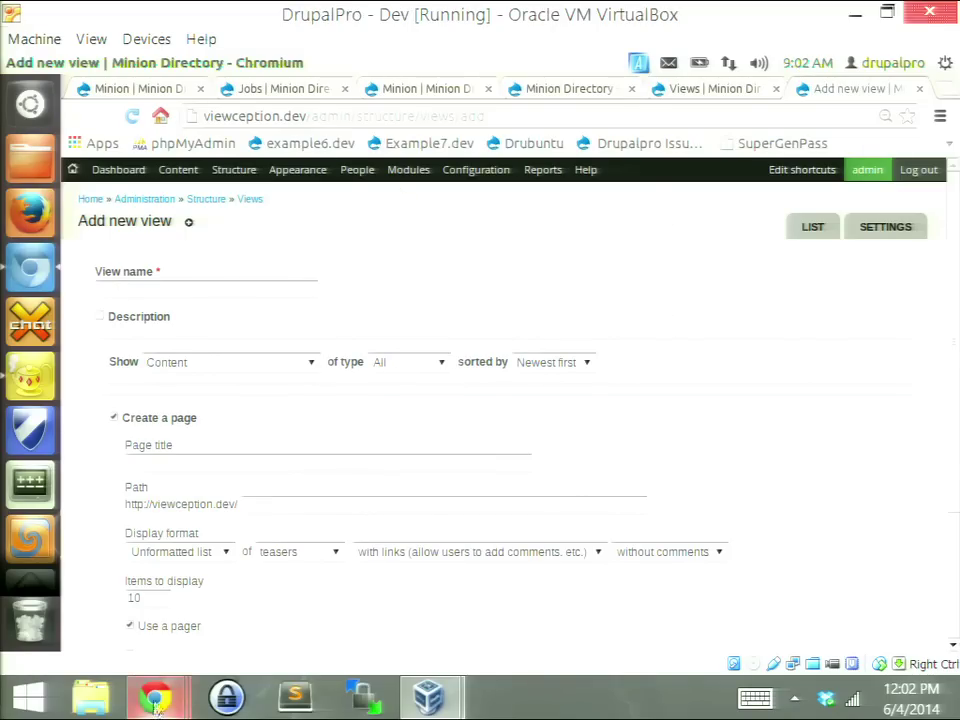
mouse_move(155, 702)
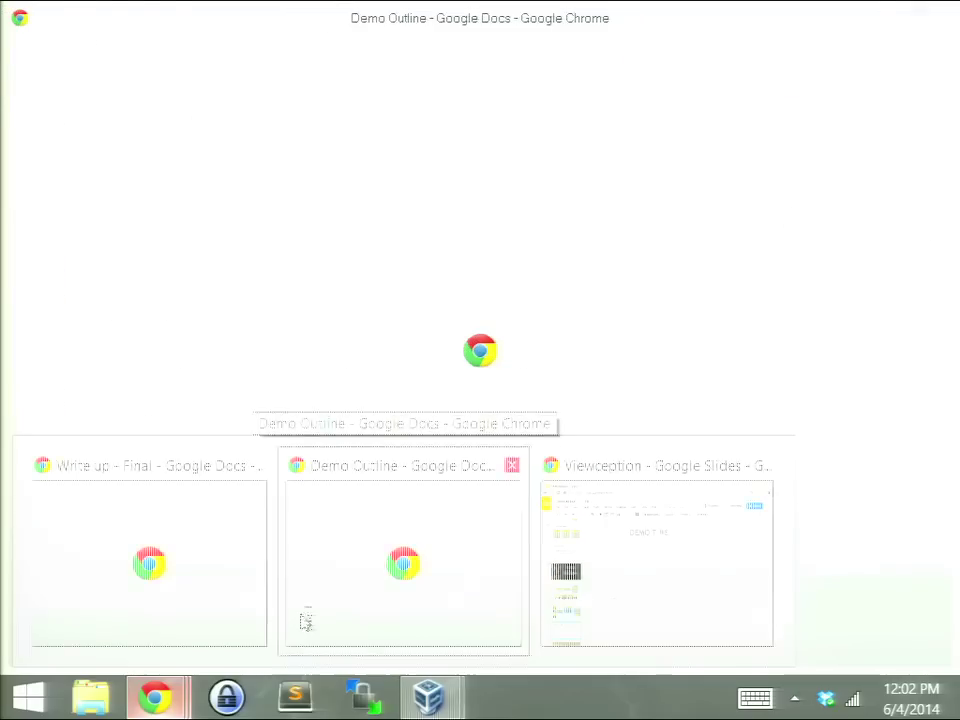
left_click(306, 622)
scroll(476, 480, "down", 1)
scroll(473, 465, "up", 1)
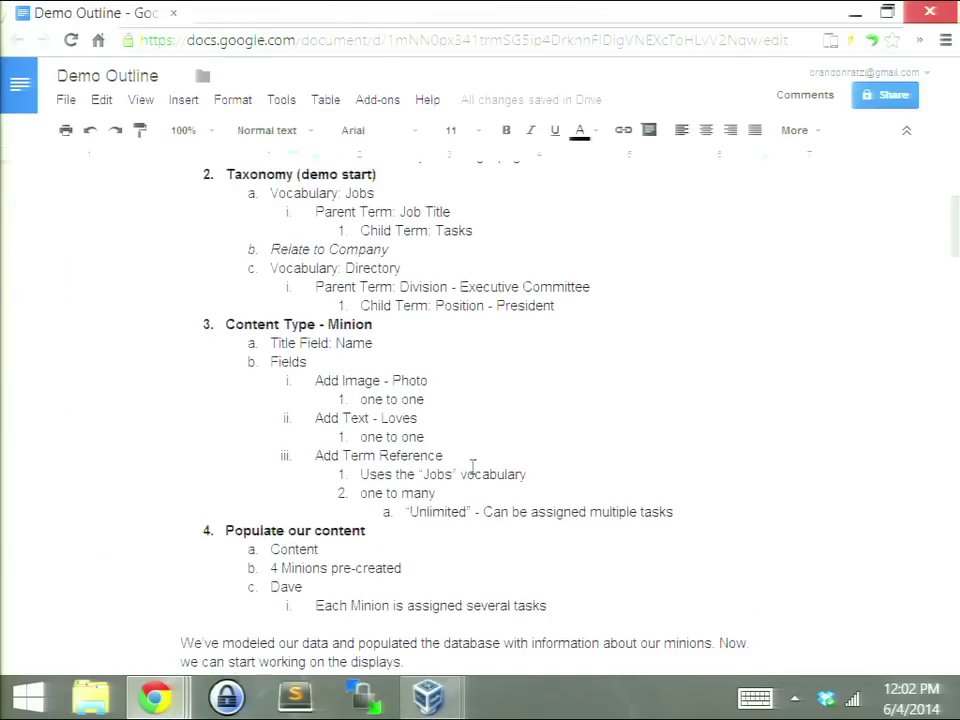
scroll(473, 466, "up", 1)
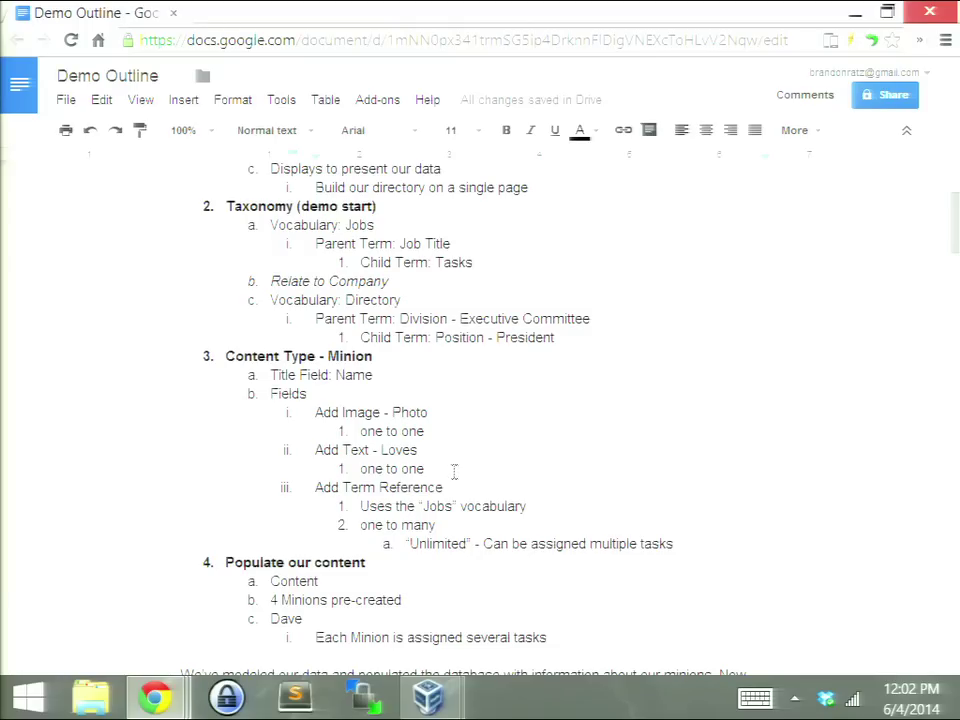
scroll(340, 520, "down", 5)
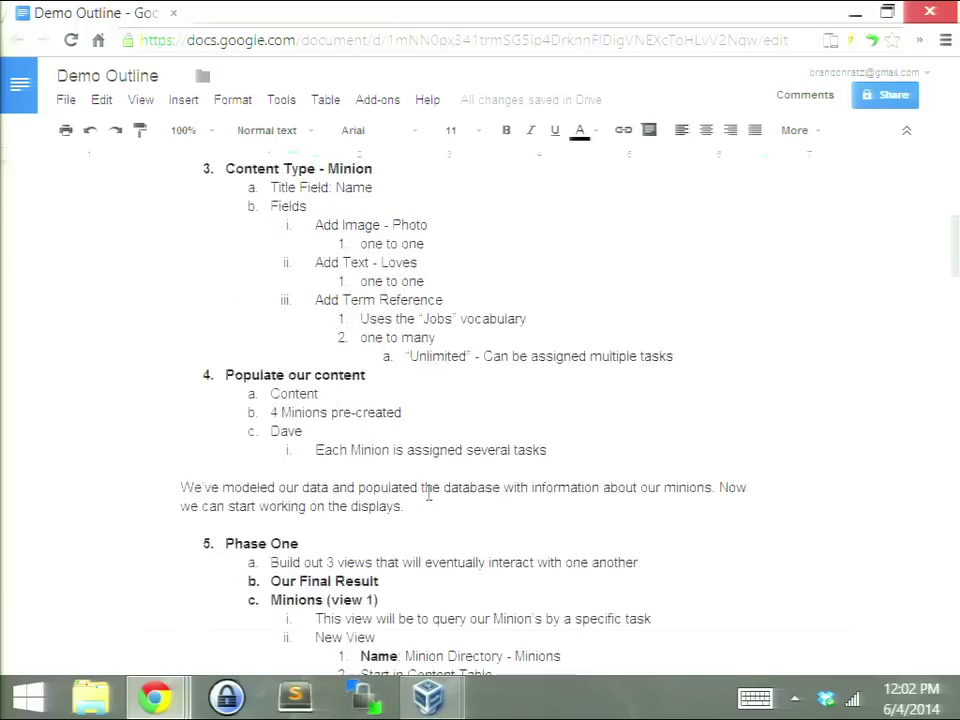
scroll(432, 488, "down", 2)
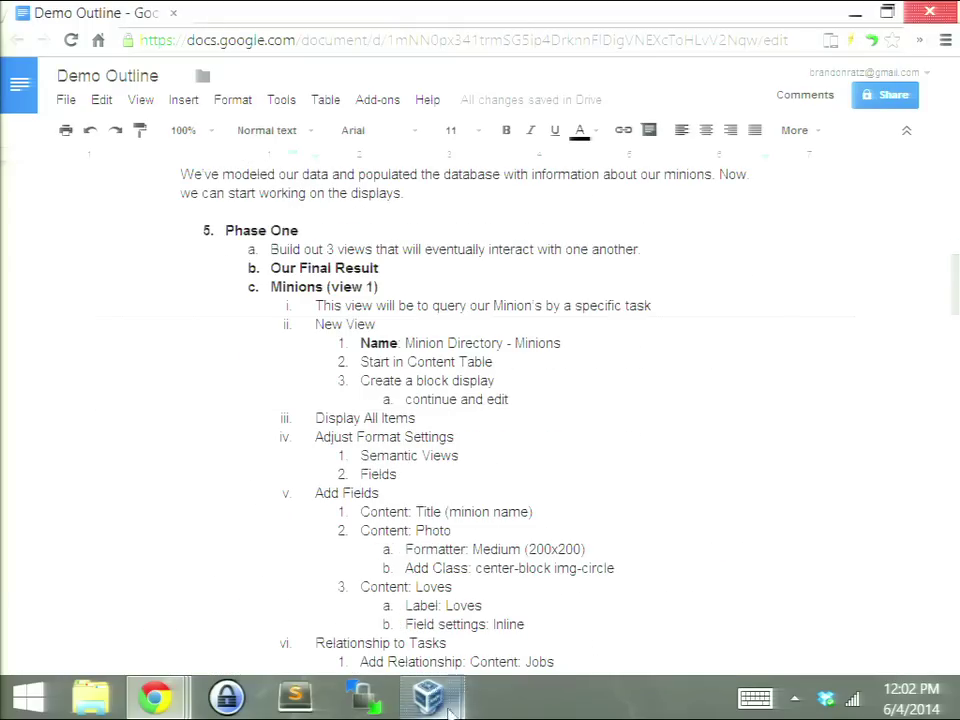
Step: Switch to the Drupal site in the virtual machine and name the new view Demo - Directory - Minions
left_click(555, 535)
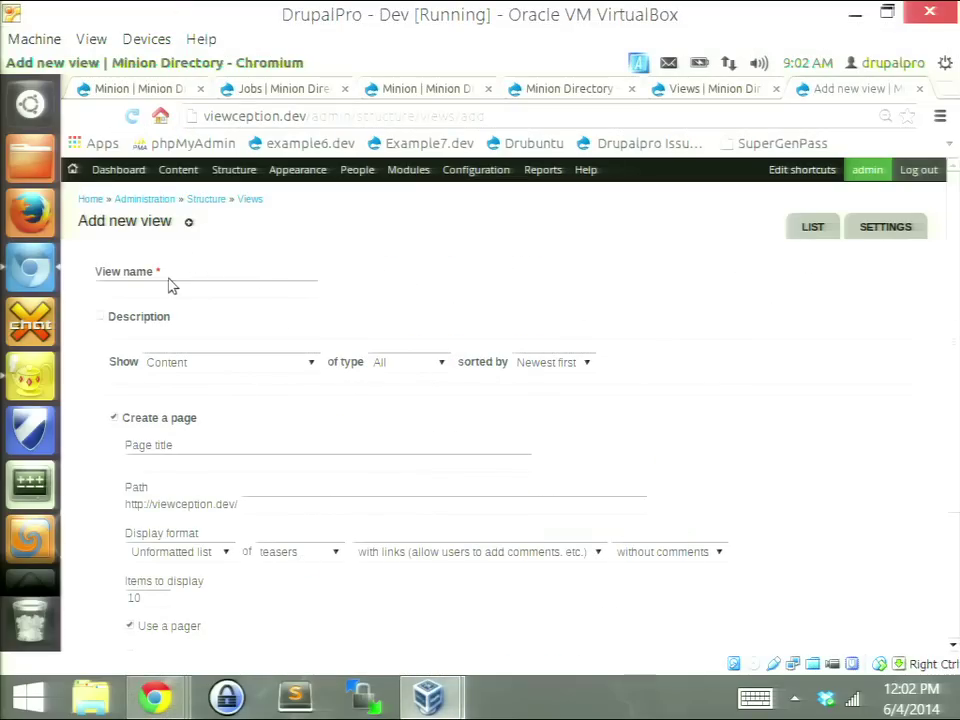
left_click(170, 290)
type("D")
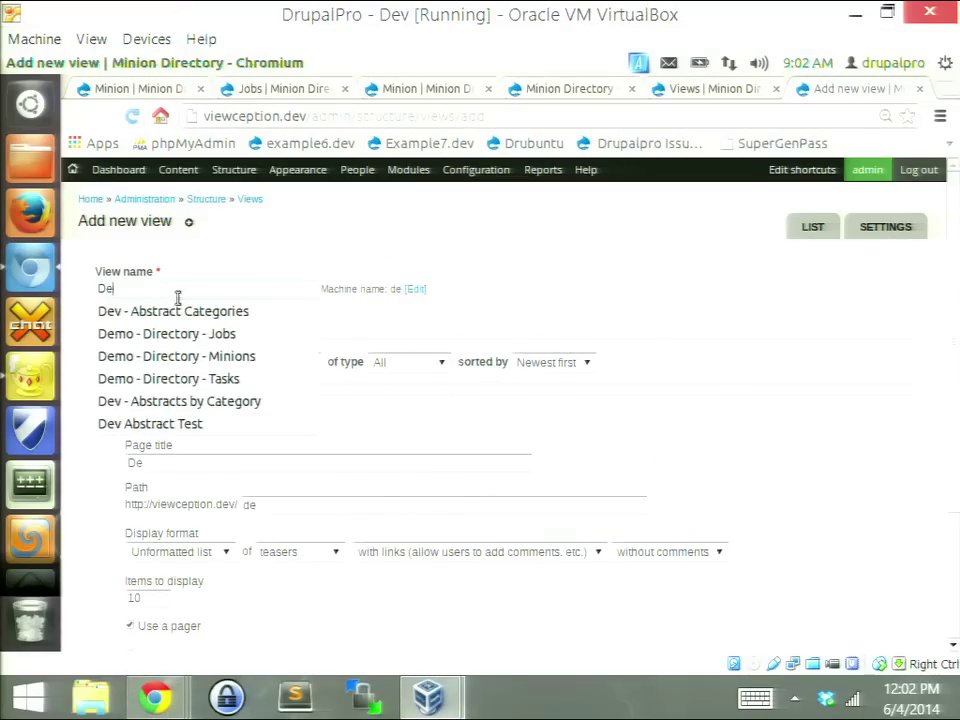
type("e")
key("Down")
key("Down")
key("Down")
key("Return")
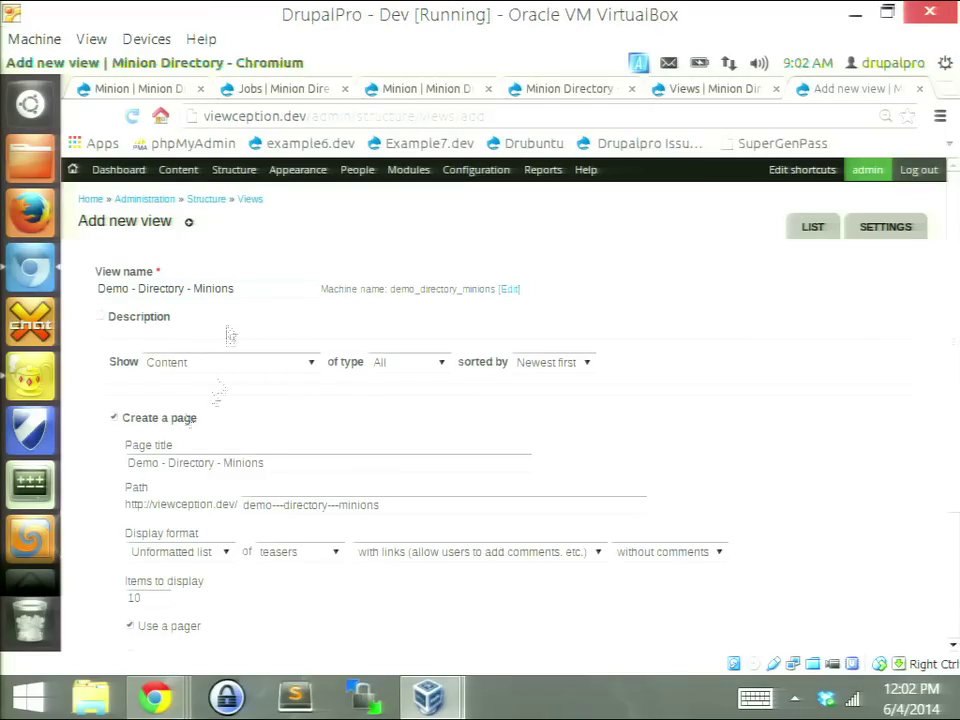
Step: Set the view to show unsorted Minion content with a block display instead of a page, and continue to the view's editing screen
left_click(405, 362)
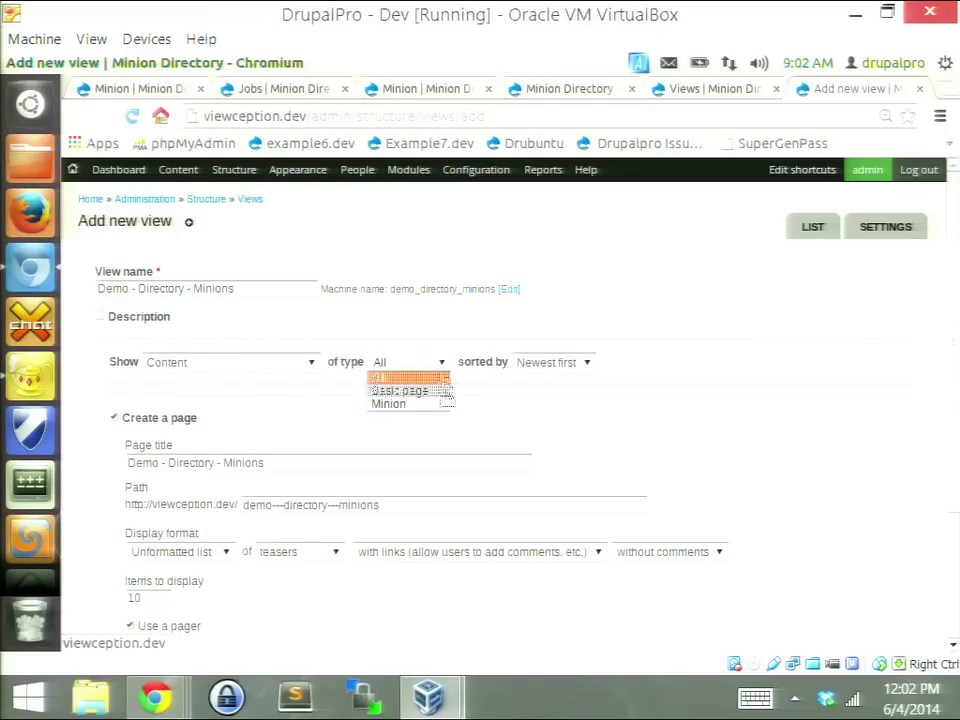
left_click(442, 408)
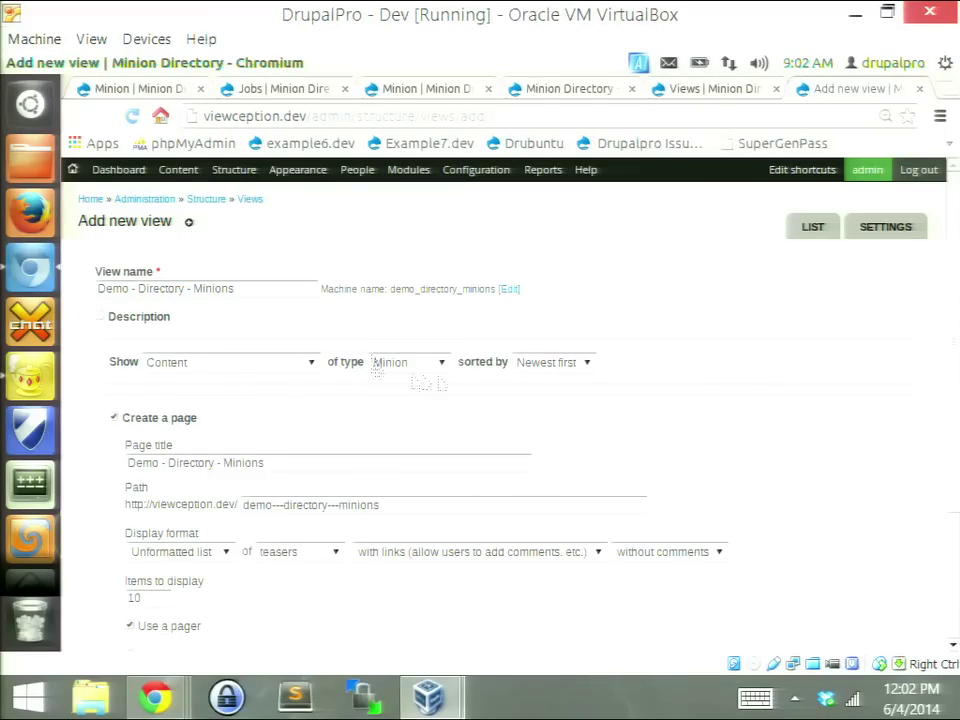
left_click(564, 366)
left_click(562, 377)
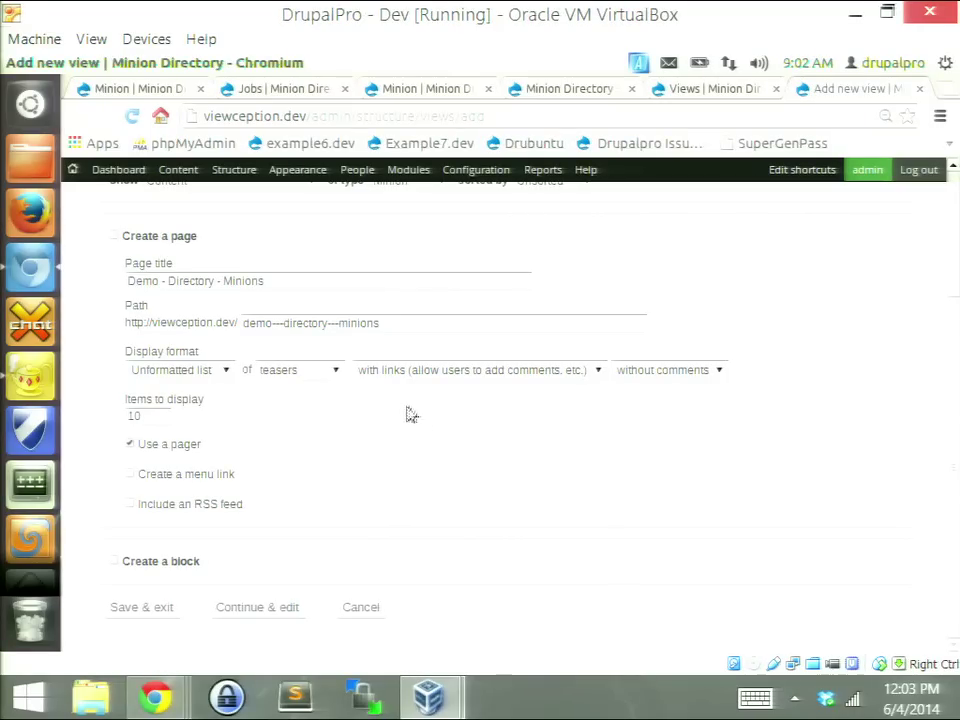
left_click(168, 563)
left_click(286, 614)
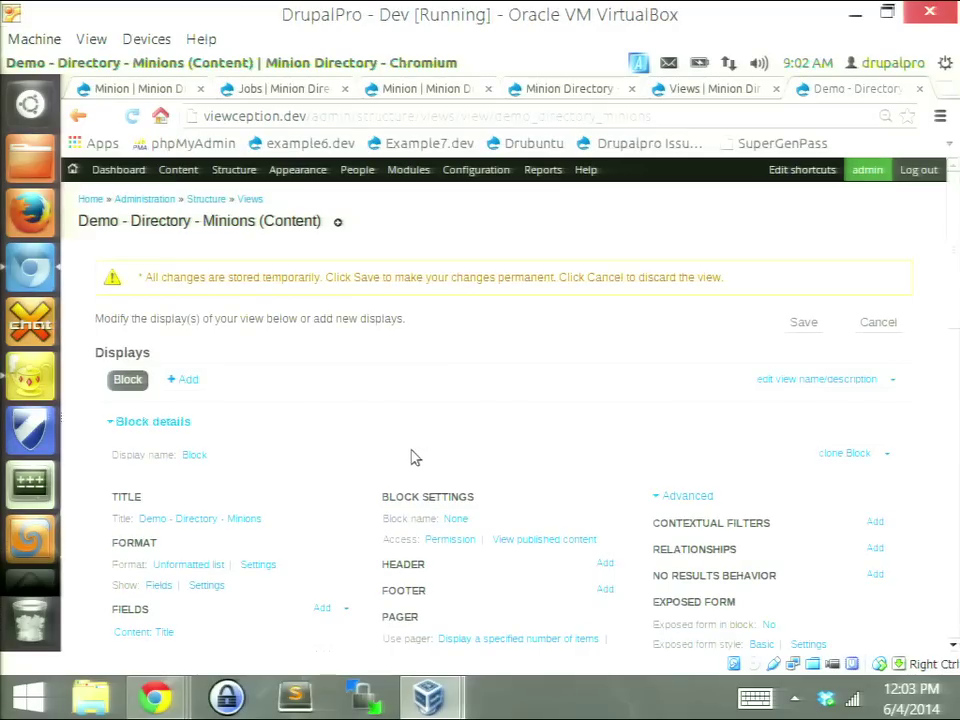
Step: Set the block's pager to display all items for all displays, keeping the default pager options
scroll(533, 462, "down", 1)
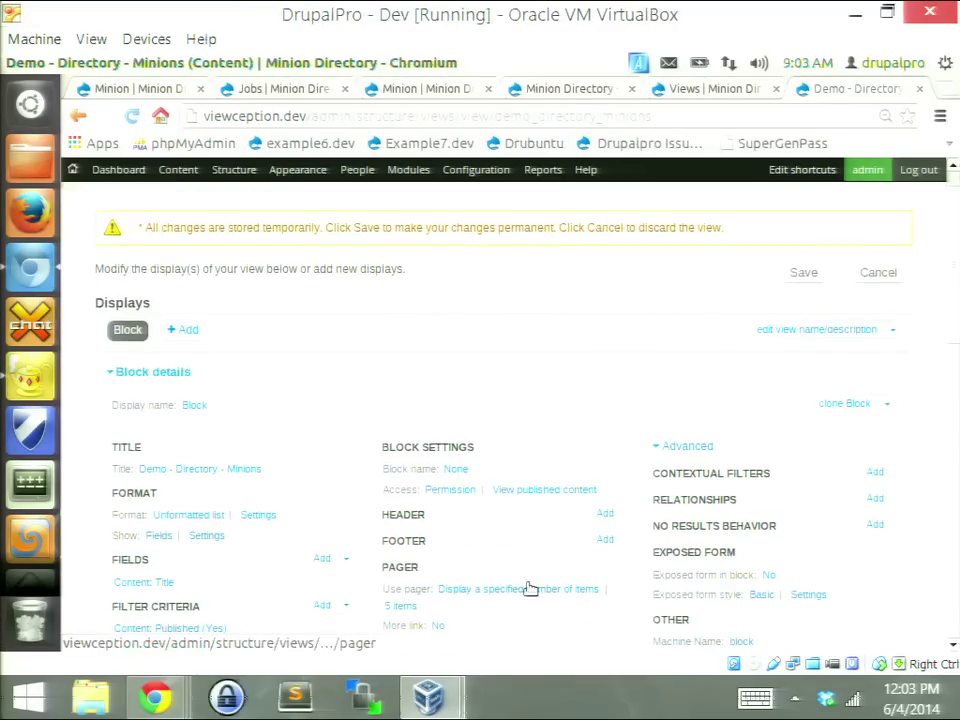
left_click(529, 588)
left_click(262, 393)
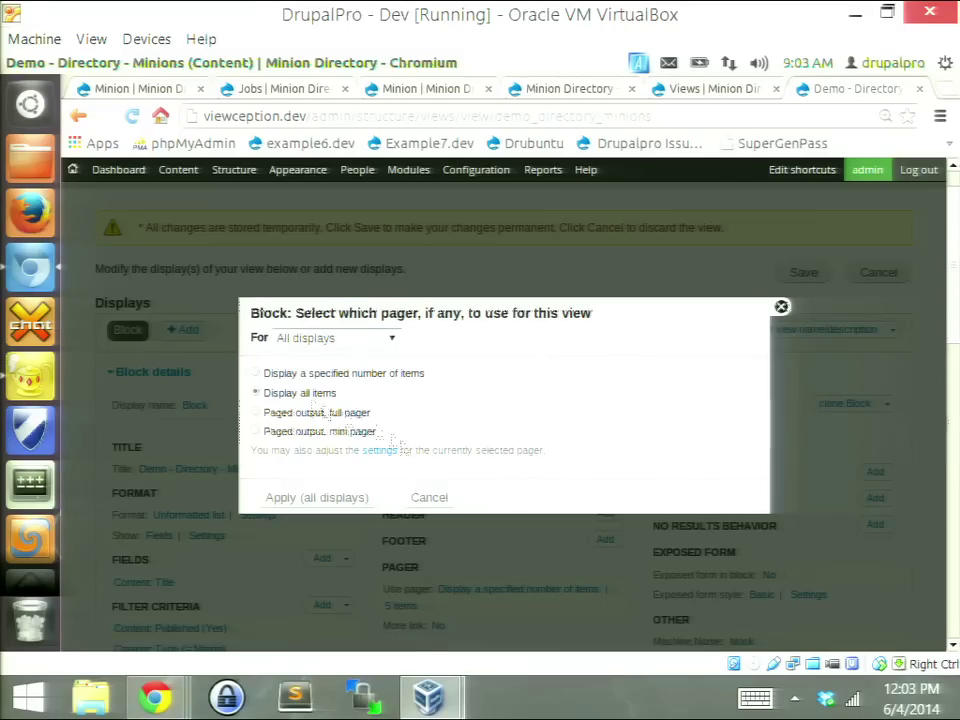
left_click(337, 507)
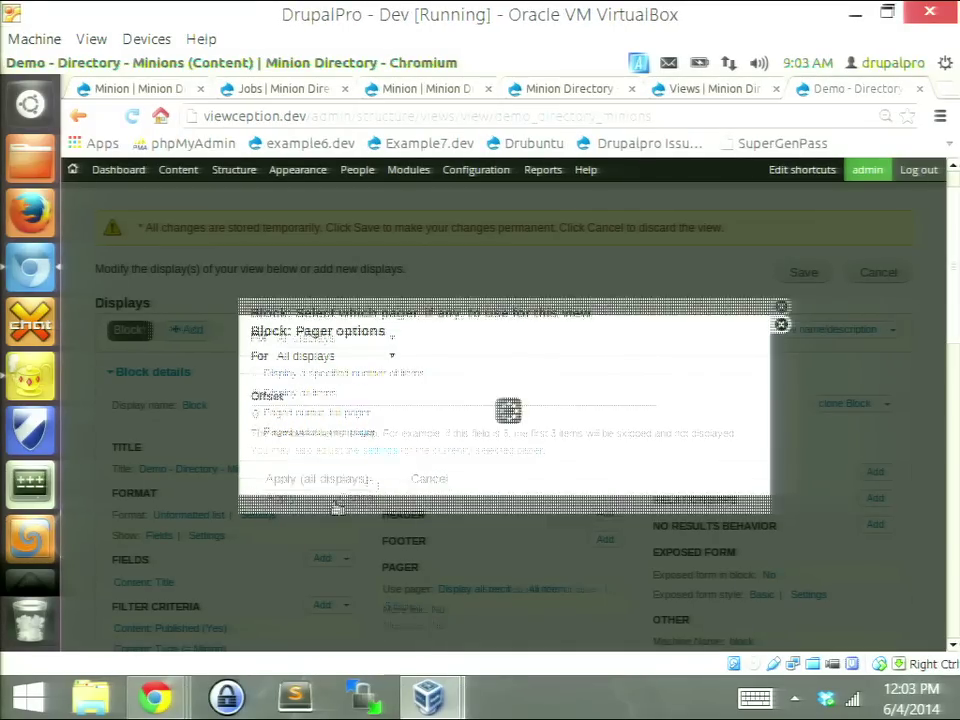
left_click(336, 479)
Step: Change the view format to Semantic Views with its default style options, keeping Fields as the row display
scroll(400, 392, "down", 3)
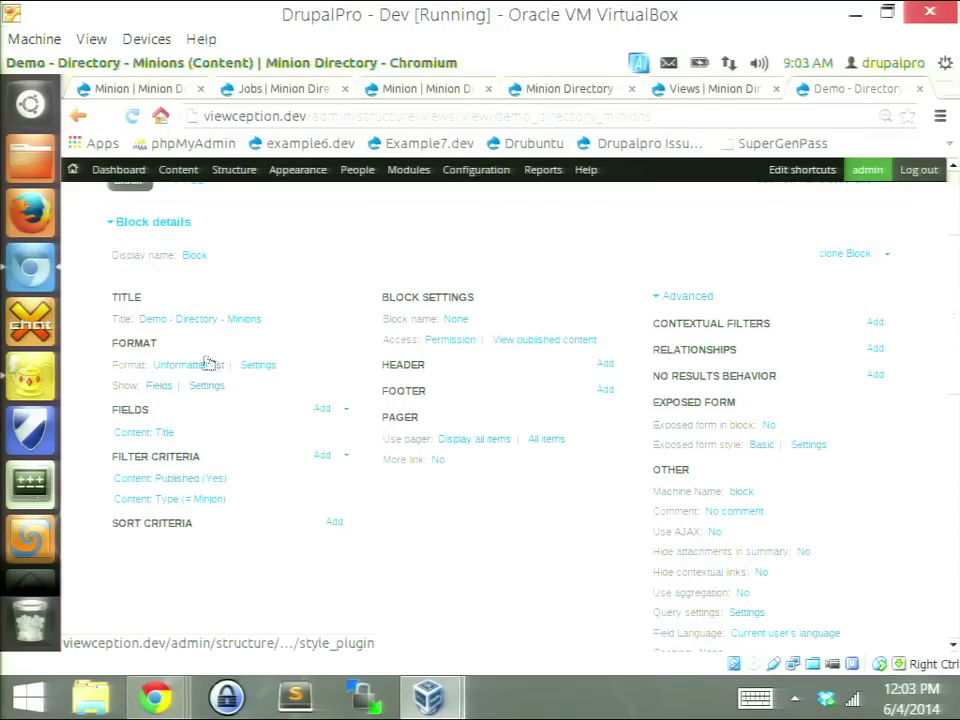
left_click(205, 365)
left_click(298, 408)
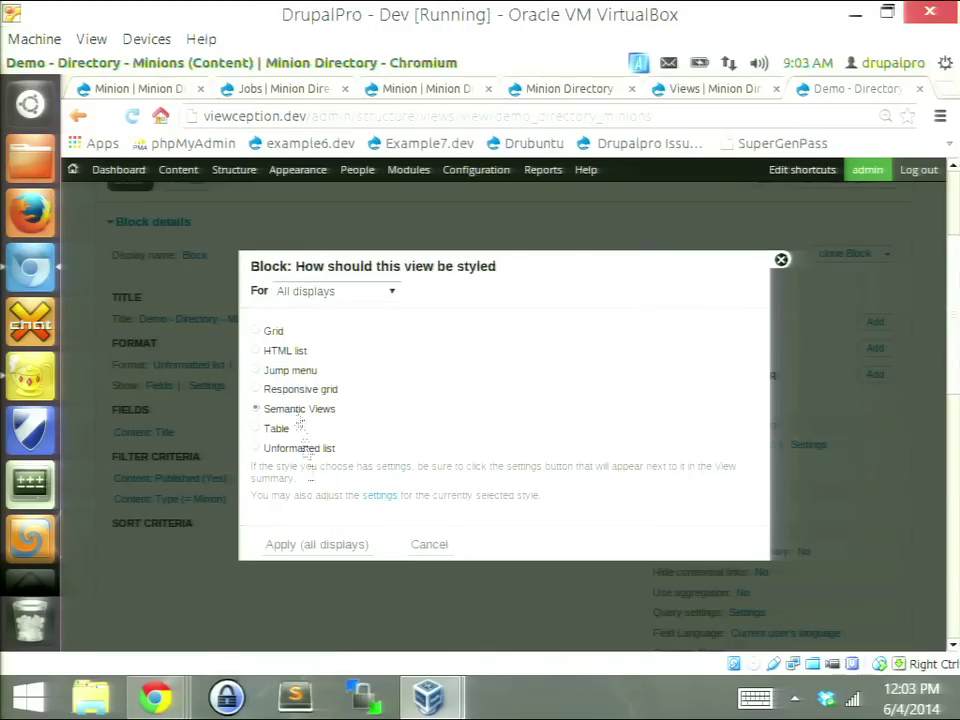
left_click(311, 544)
left_click(335, 589)
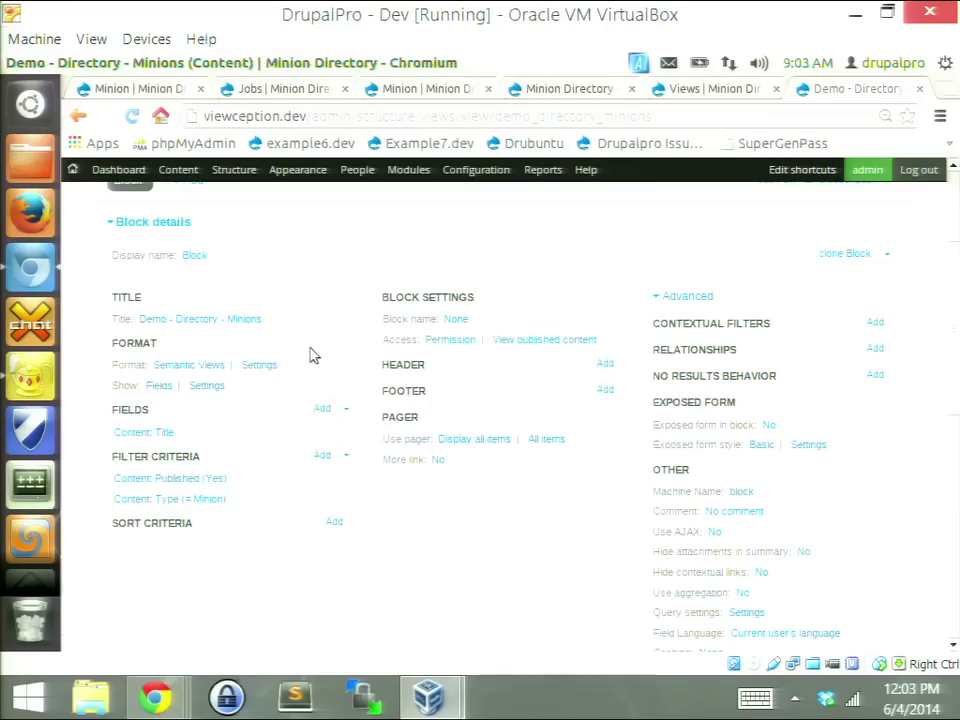
left_click(153, 388)
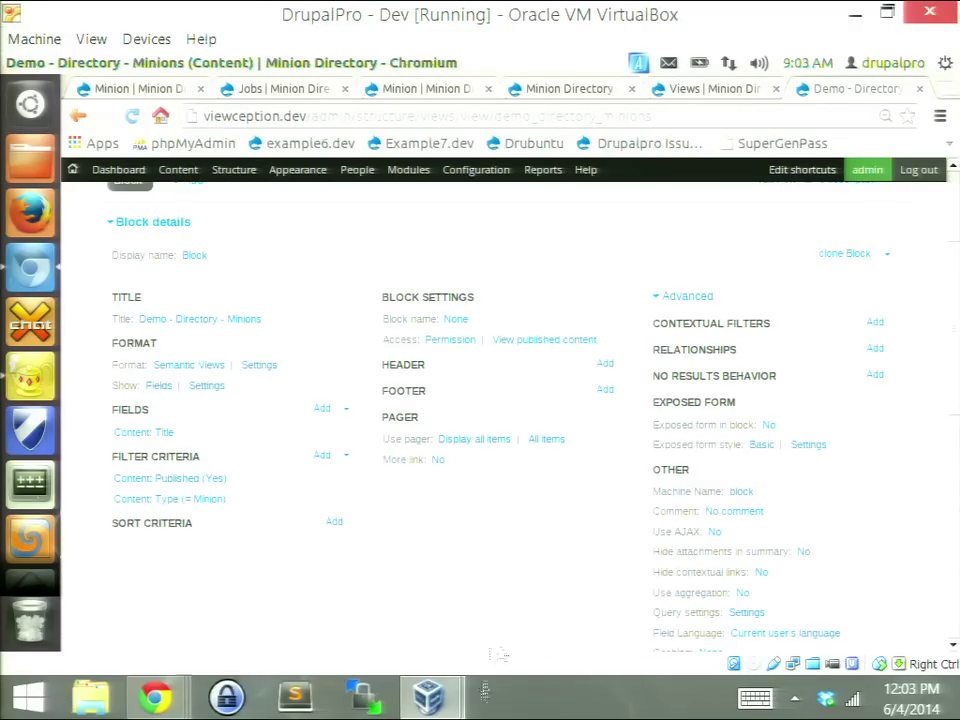
Step: Check the field list in the Demo Outline document, and add the Content: Photo and Content: Loves fields to the view
mouse_move(155, 697)
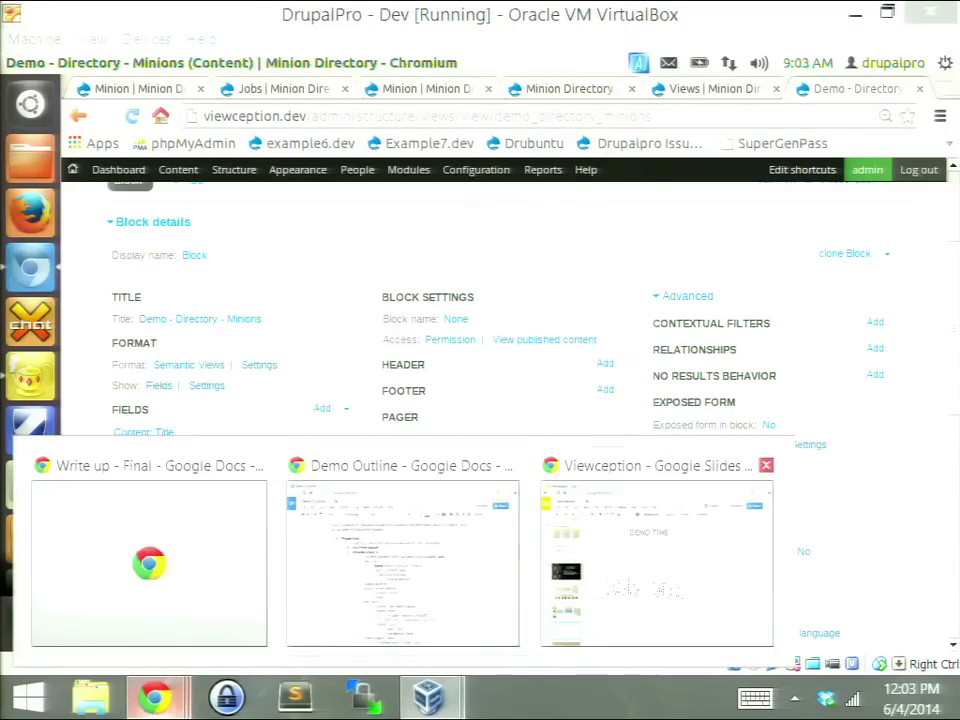
left_click(434, 580)
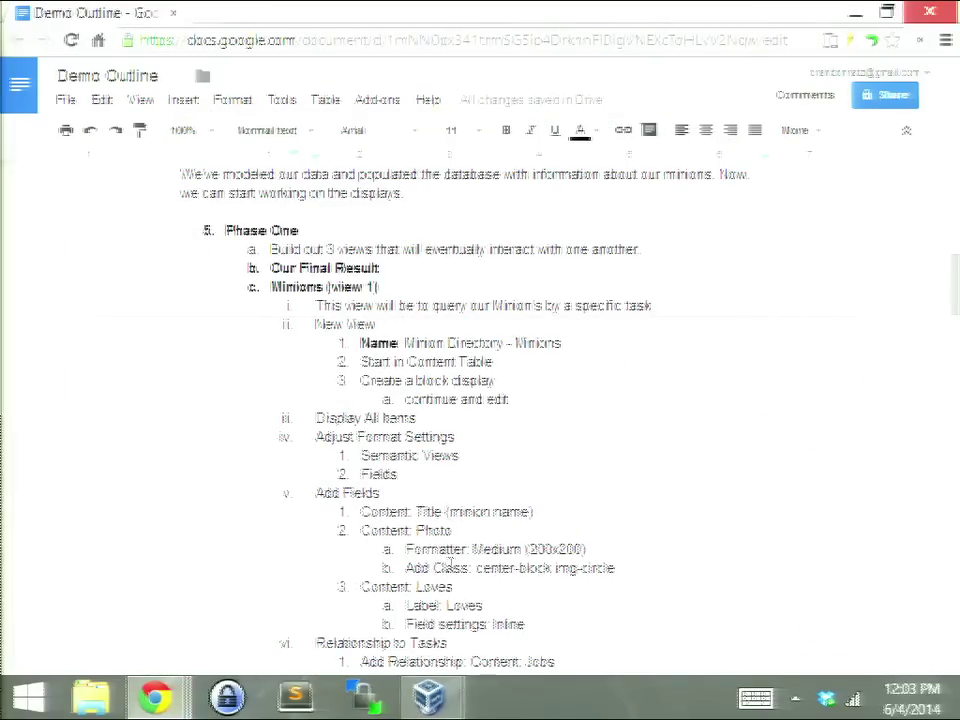
scroll(450, 578, "down", 3)
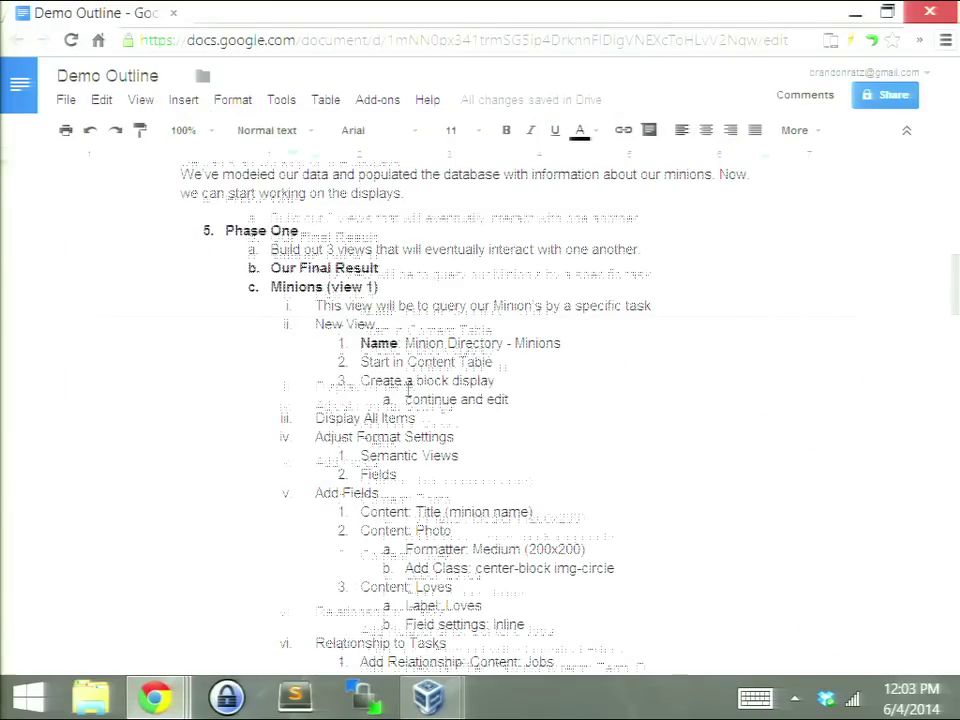
key("alt+Tab")
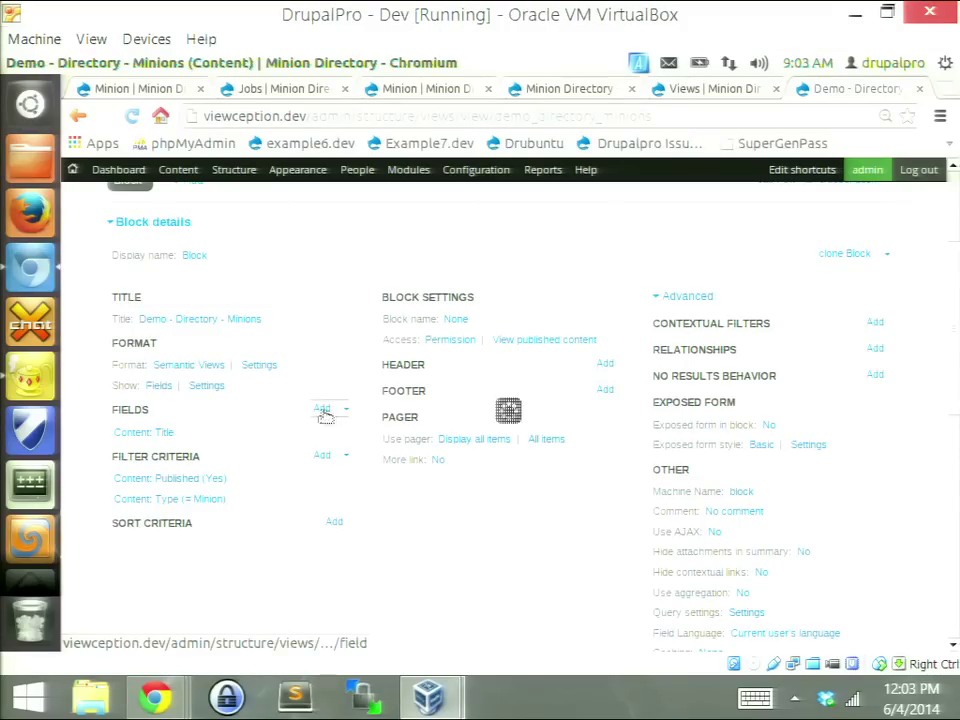
left_click(323, 411)
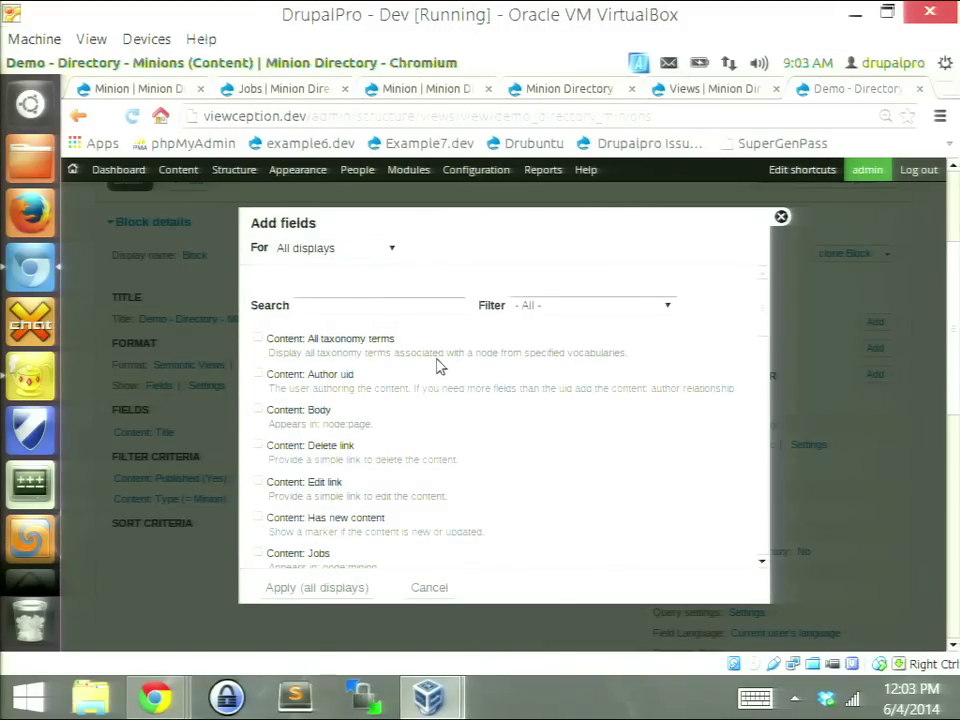
left_click(379, 303)
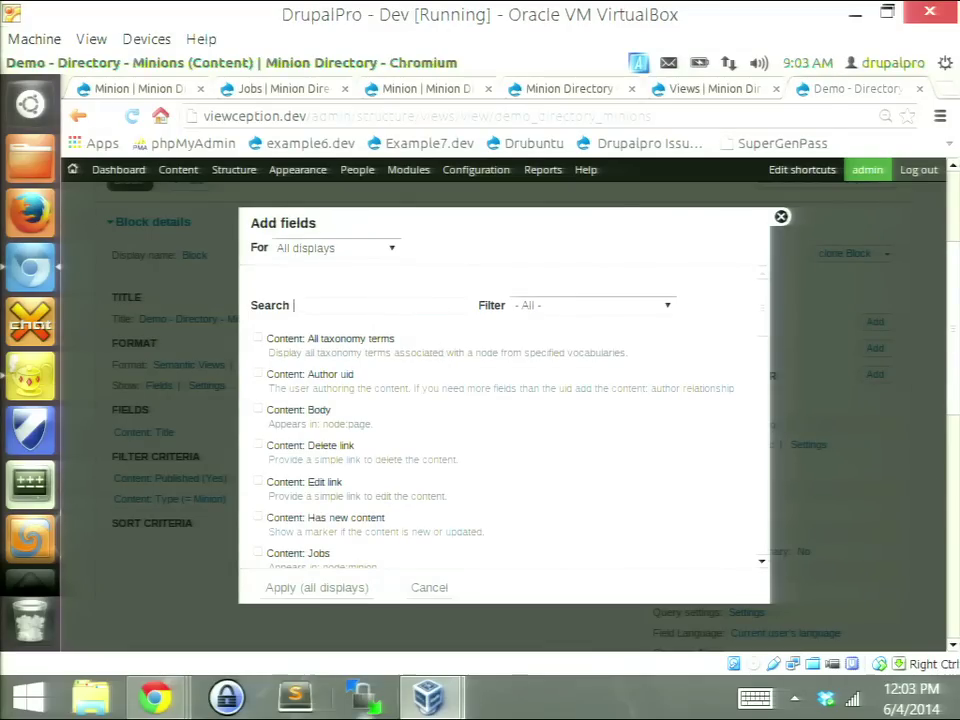
type("photo")
mouse_move(307, 310)
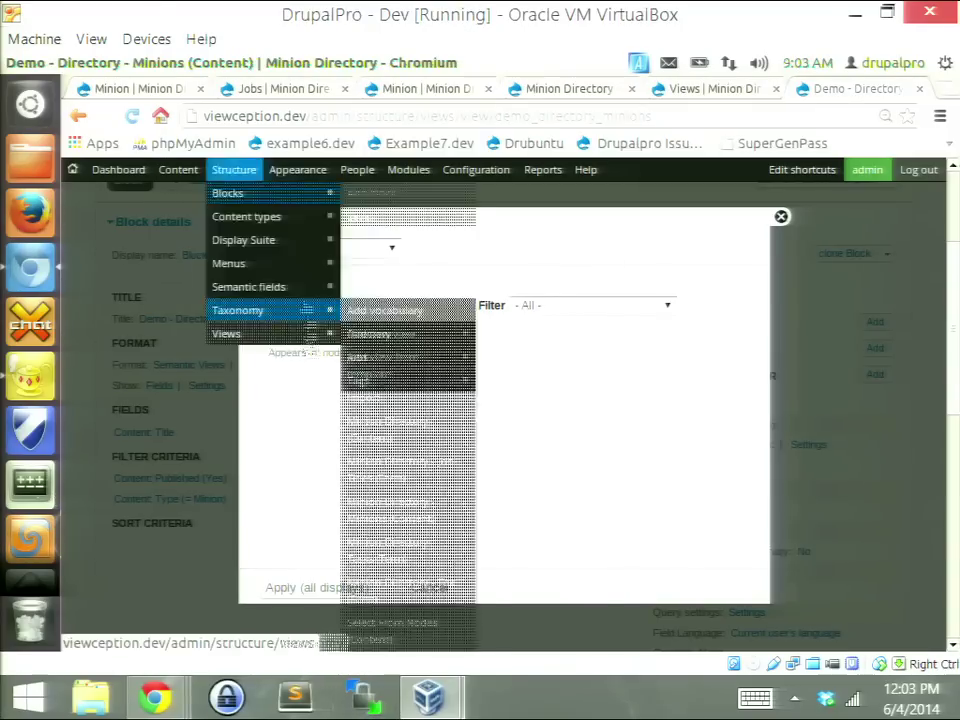
left_click(266, 339)
double_click(347, 306)
type("loves")
left_click(263, 340)
left_click(289, 590)
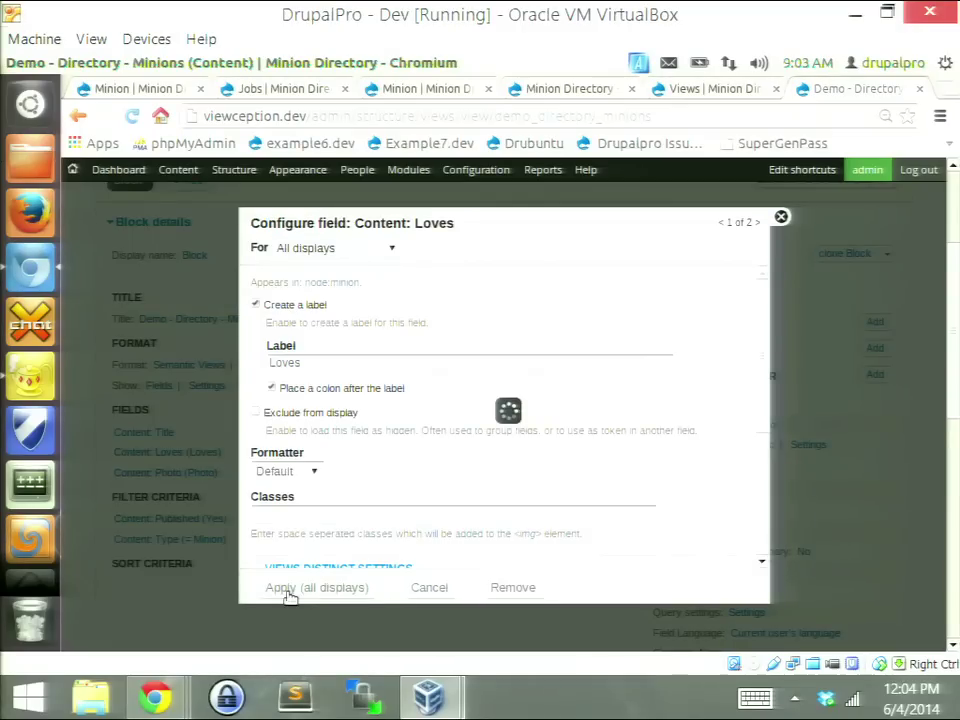
Step: Turn off the label for the Content: Loves field, keep the Default formatter, and apply the field's configuration
left_click(298, 306)
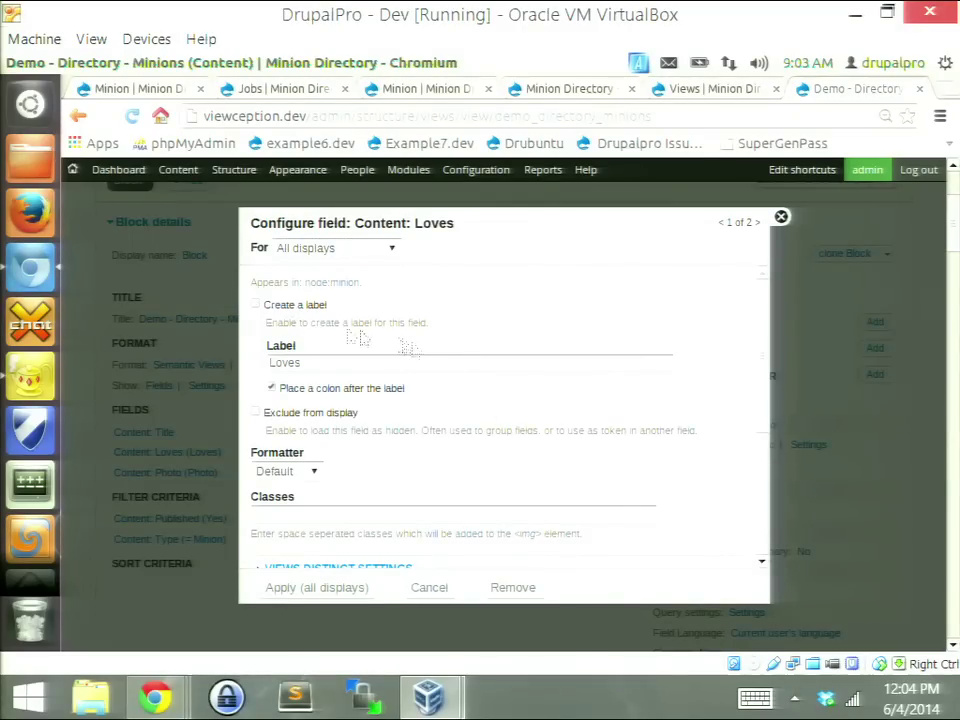
scroll(328, 436, "down", 3)
scroll(350, 450, "up", 2)
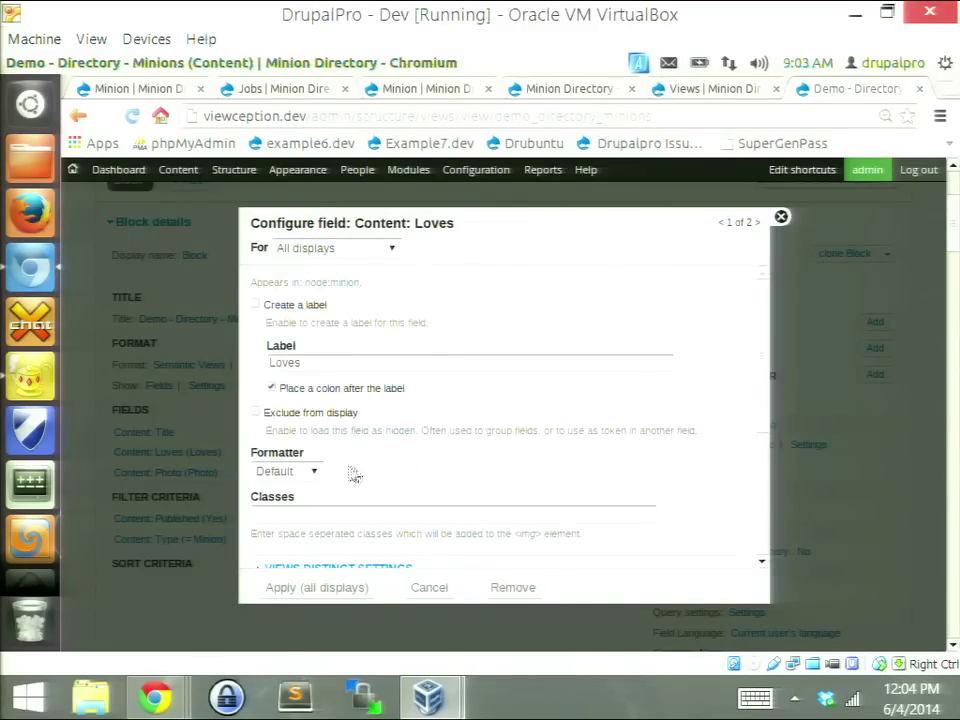
scroll(355, 520, "down", 2)
left_click(318, 587)
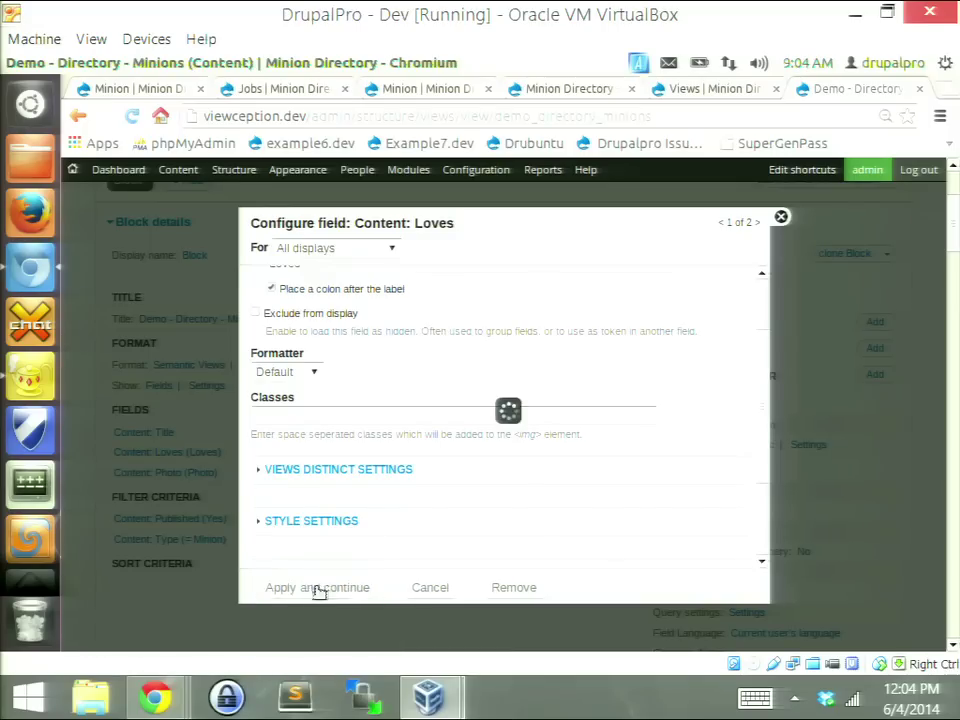
Step: Turn off the label for the Content: Photo field and set its image style to Medium (220x220)
left_click(272, 310)
scroll(399, 330, "down", 3)
scroll(369, 349, "up", 2)
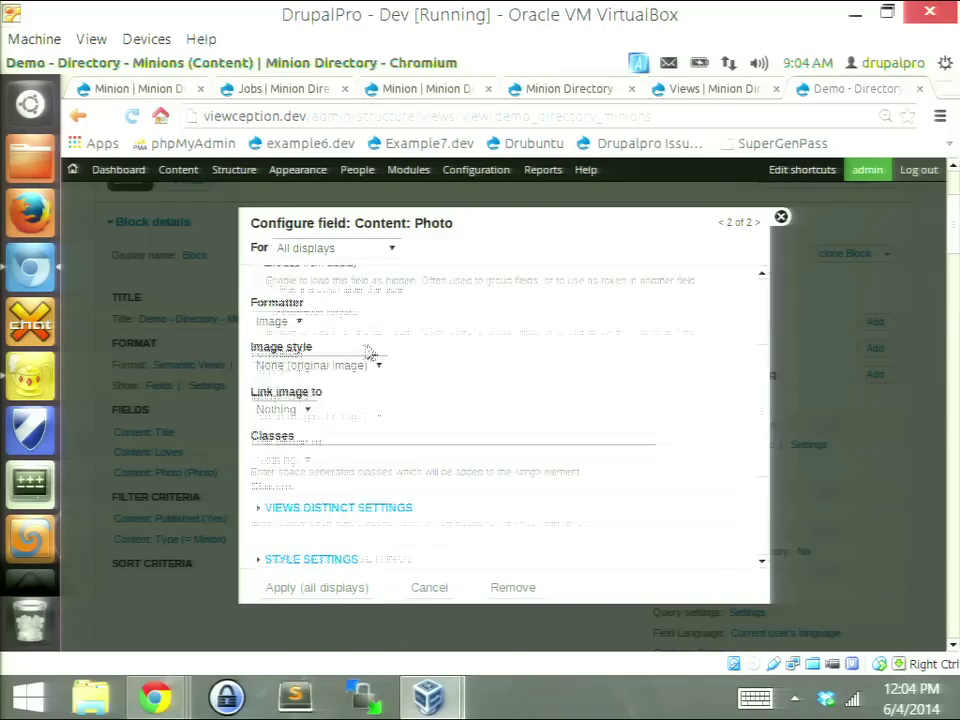
left_click(330, 416)
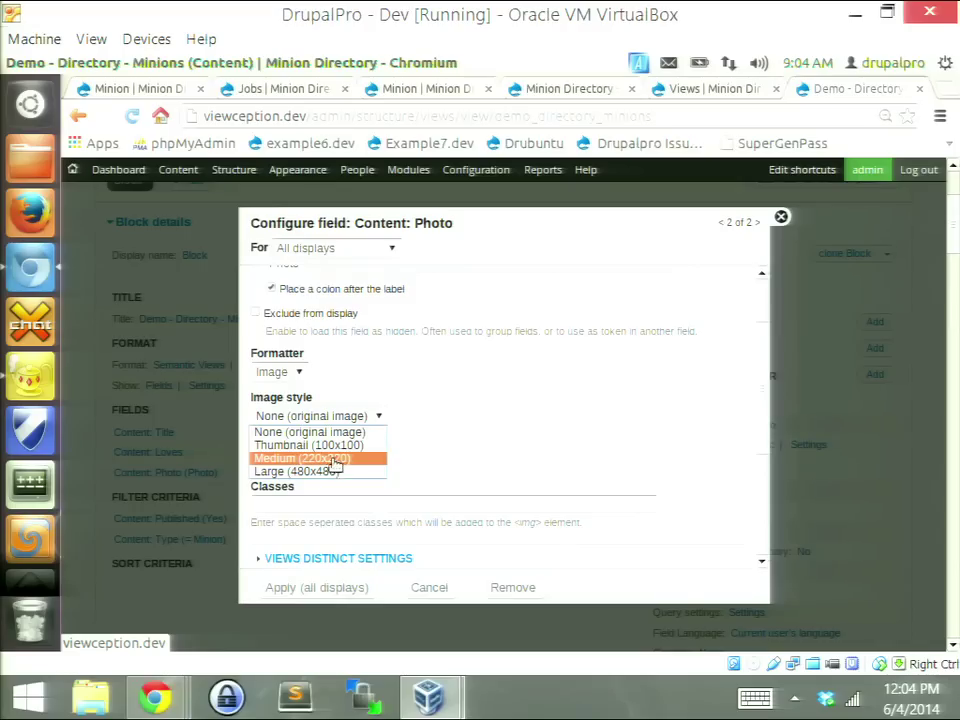
left_click(334, 463)
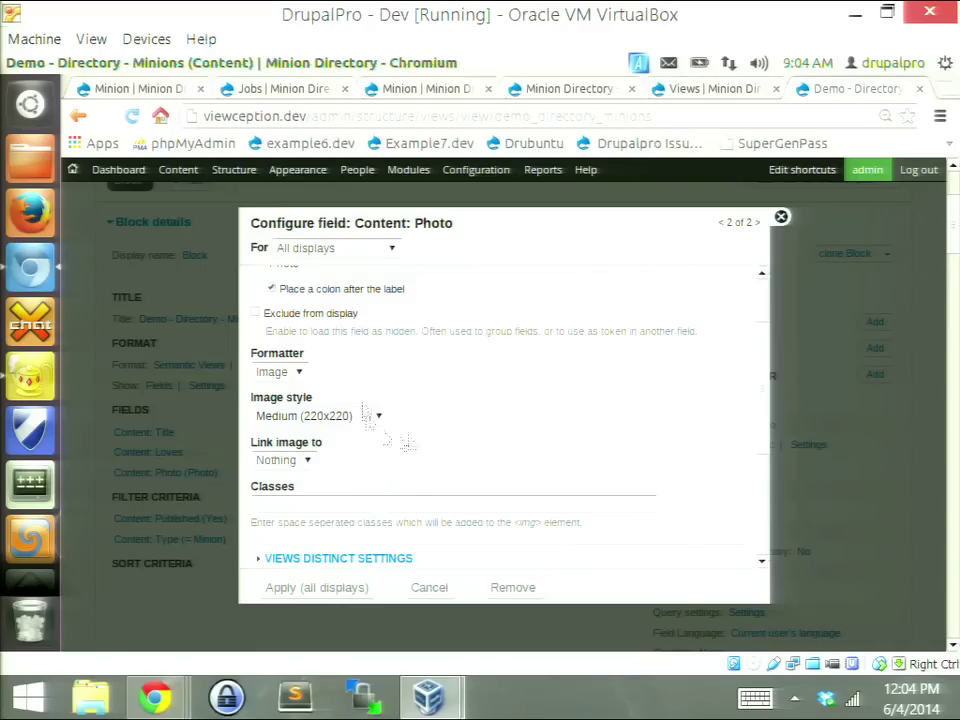
Step: Copy the classes center-block img-circle from the Demo Outline document into the Photo field's classes and apply the configuration
left_click(370, 506)
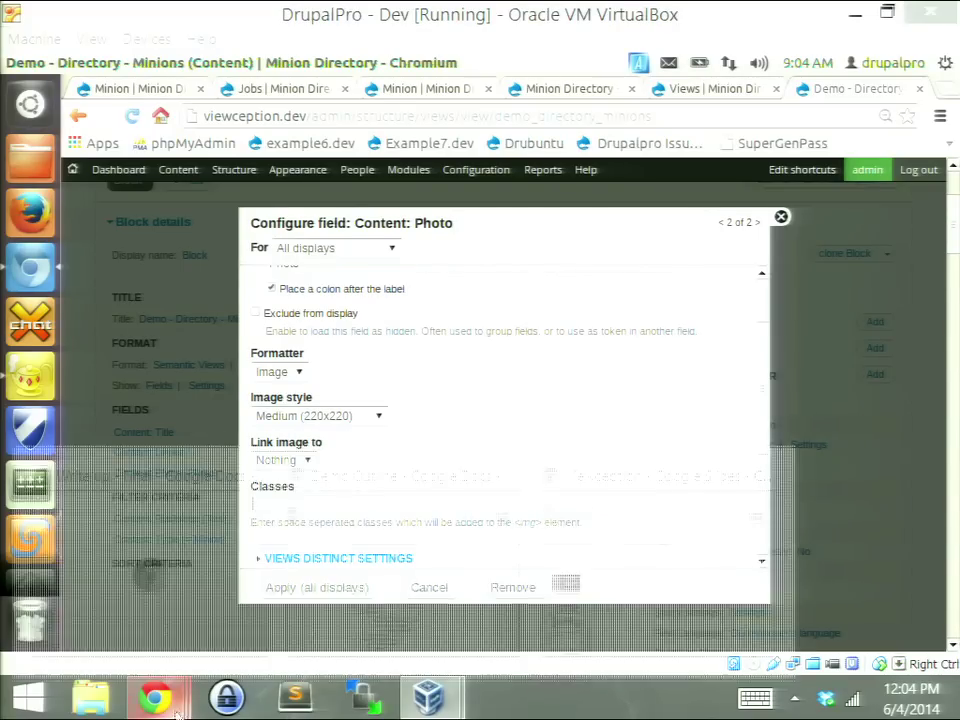
mouse_move(155, 697)
left_click(403, 574)
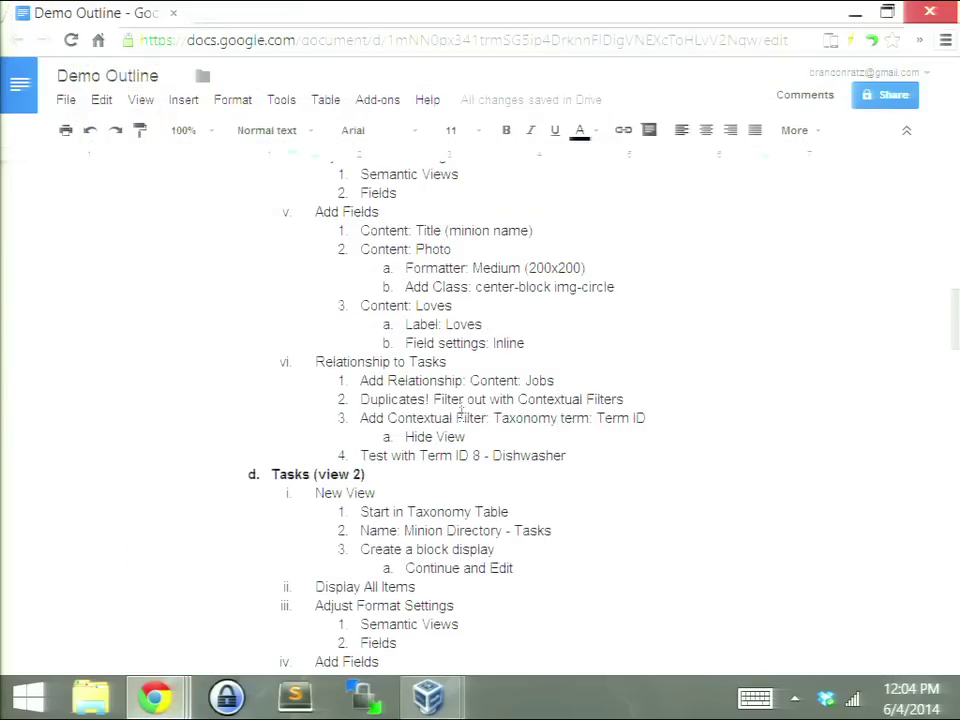
left_click_drag(620, 289, 470, 288)
key("ctrl+c")
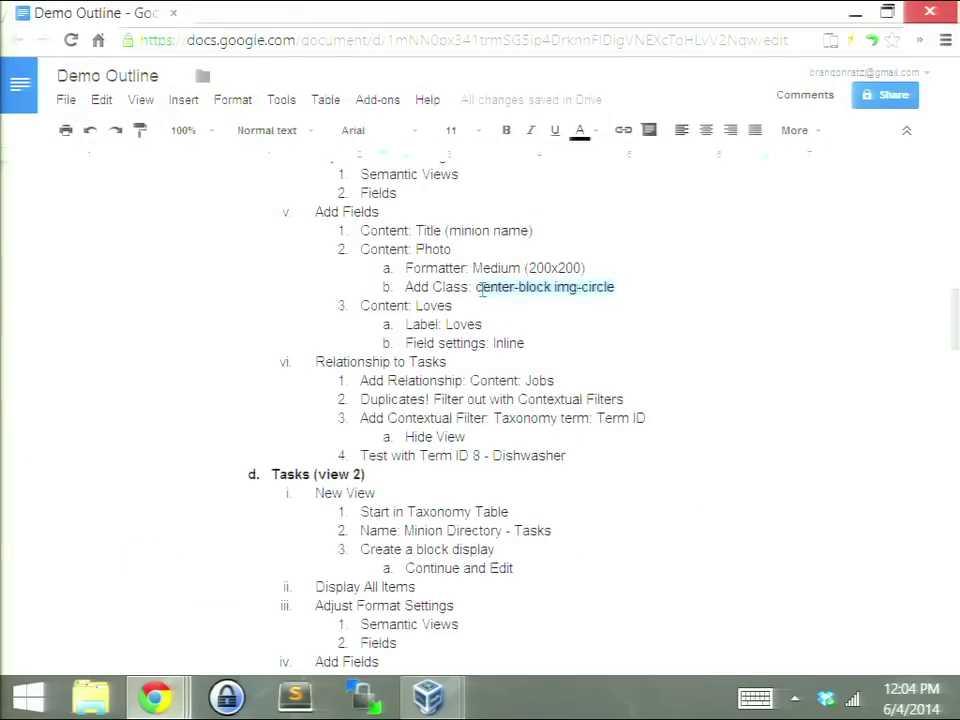
key("alt+Tab")
key("ctrl+v")
left_click(338, 588)
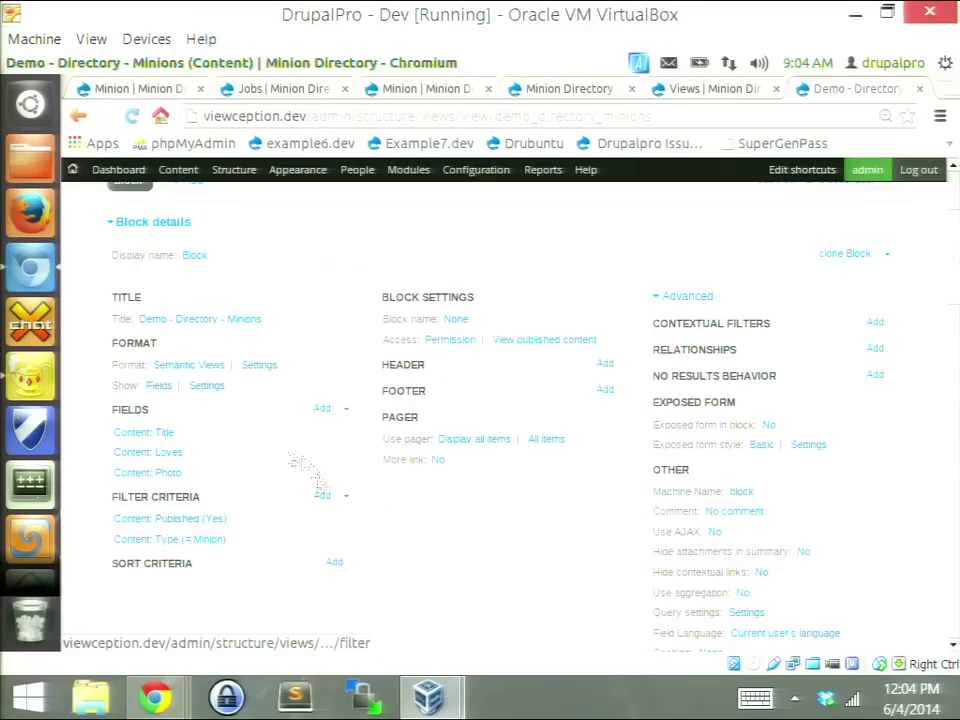
Step: Switch to the Demo Outline document and read the Relationship to Tasks instructions for the Minions view
key("alt+Tab")
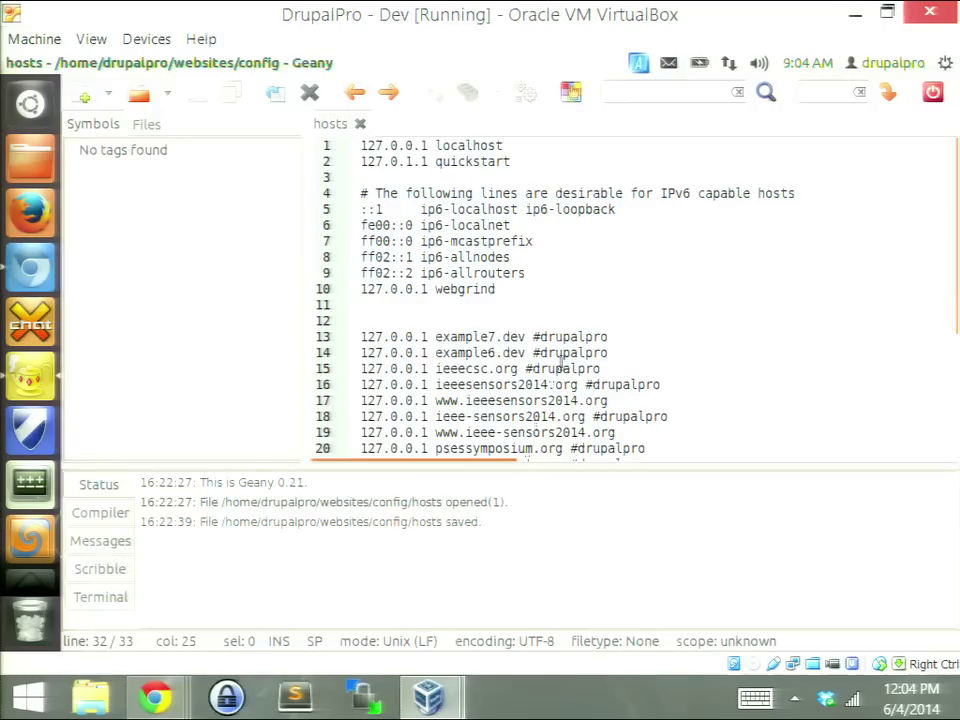
key("alt+Tab")
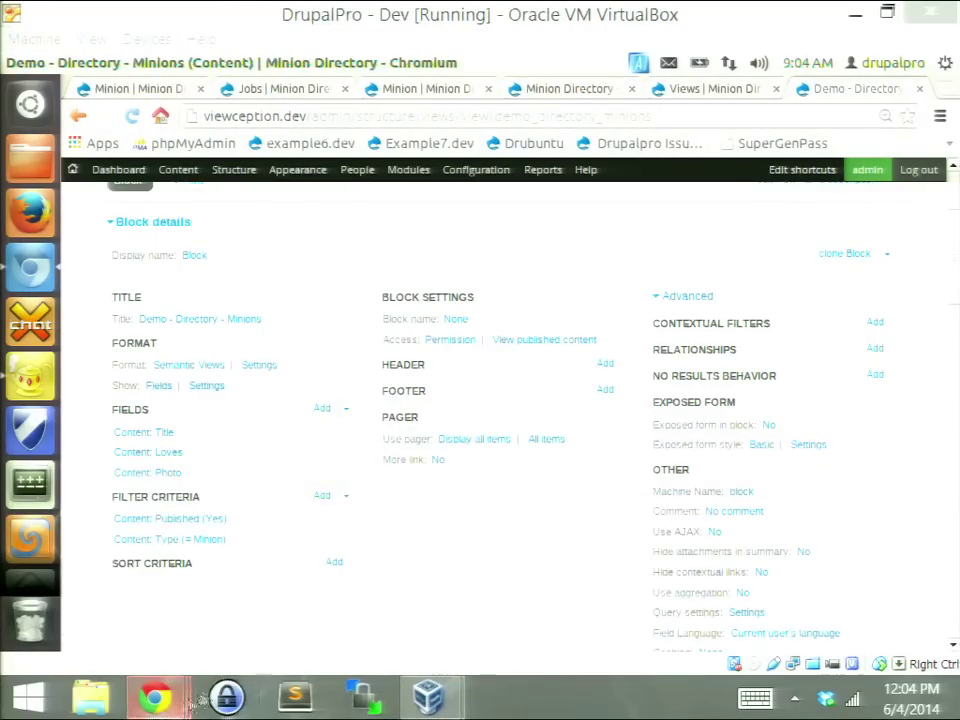
mouse_move(155, 697)
left_click(455, 590)
scroll(455, 590, "down", 1)
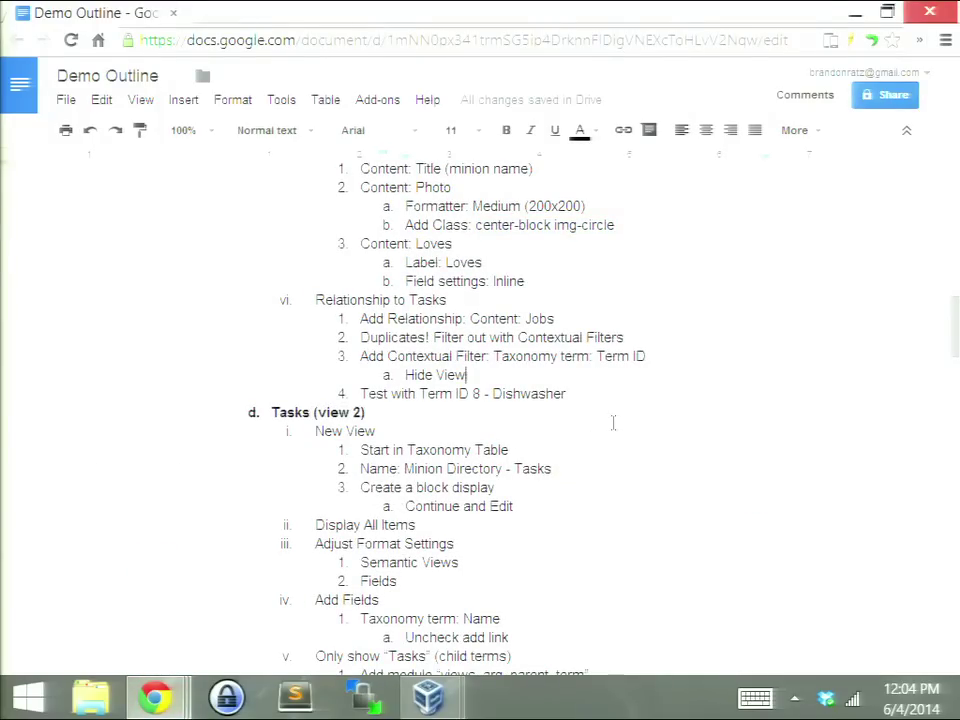
Step: Switch back to the Drupal view editor and rearrange the Minions view's fields so Content: Photo comes first
key("alt+Tab")
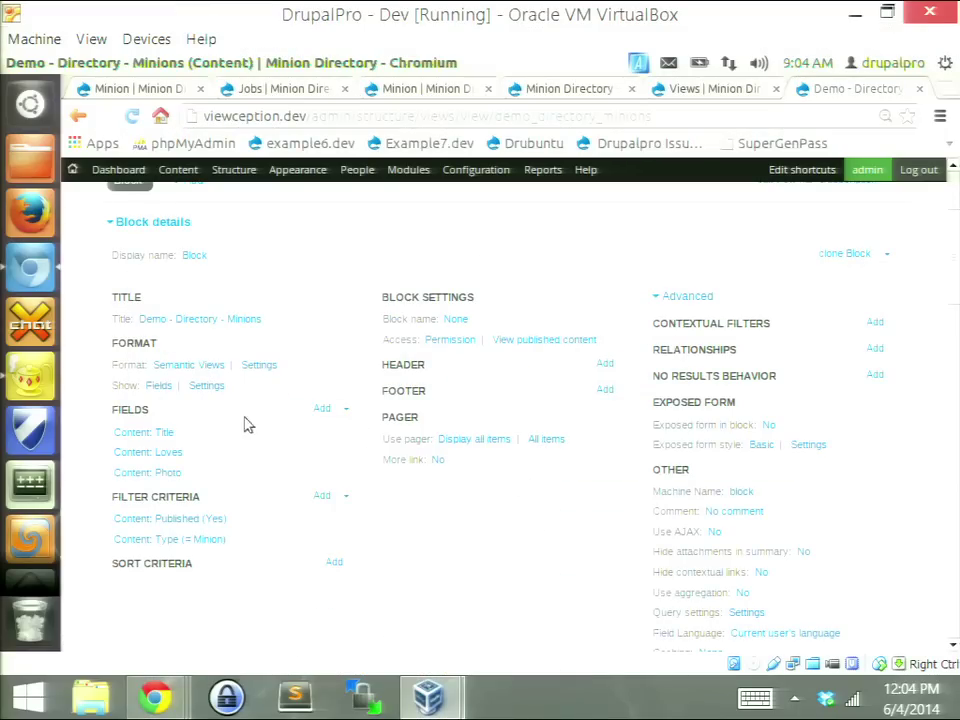
left_click(350, 413)
left_click(306, 430)
left_click_drag(153, 409, 154, 379)
left_click(222, 533)
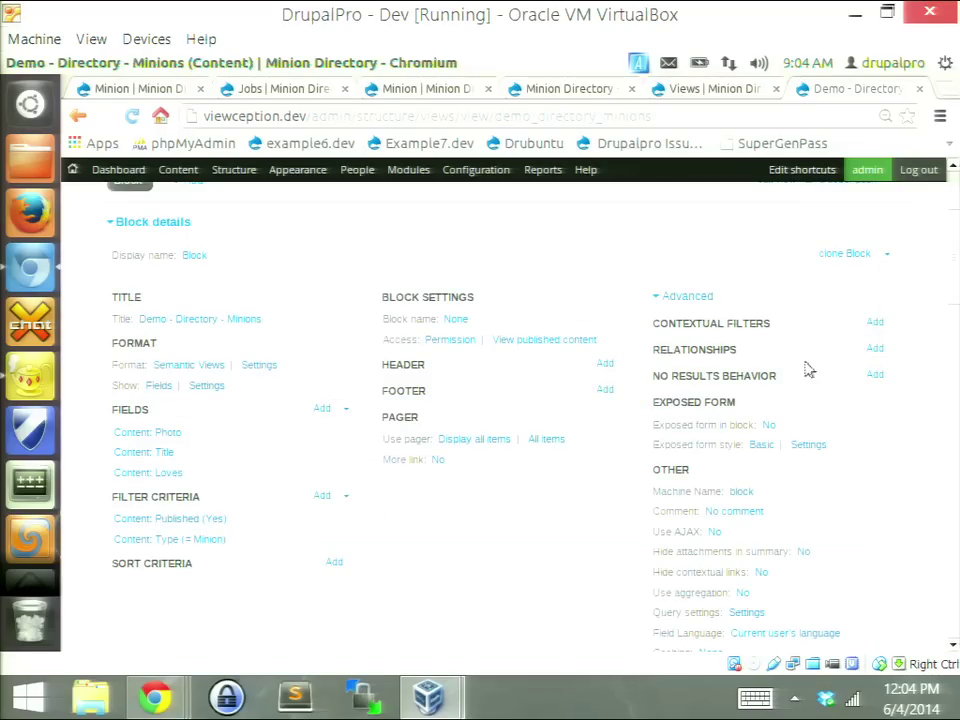
Step: Add the Content: Jobs (field_traits) relationship to the Minions view, keeping its default configuration
left_click(876, 349)
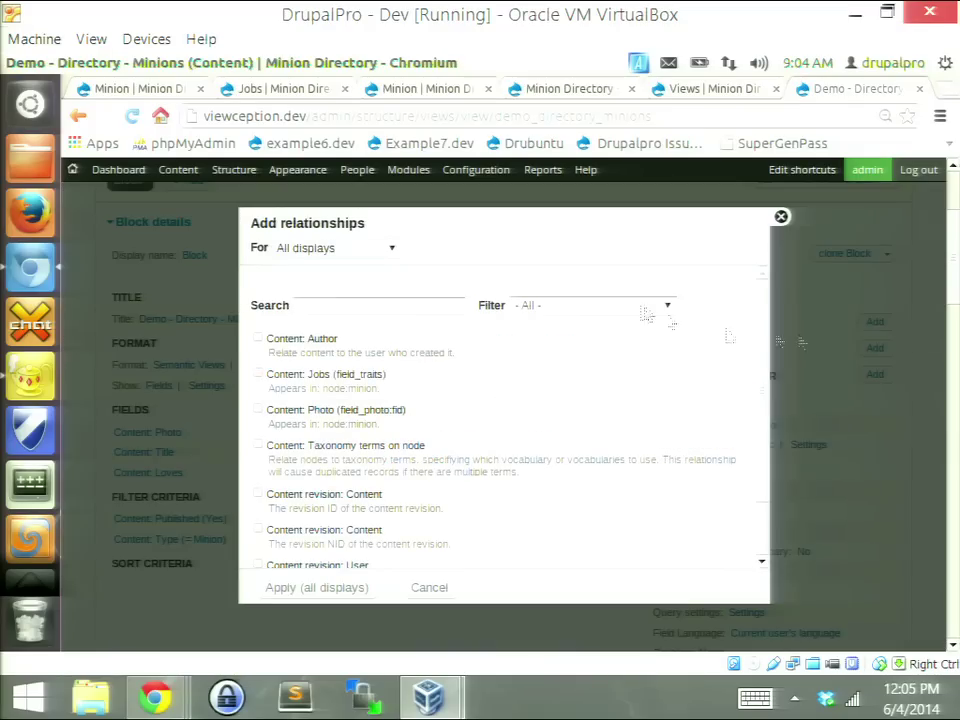
left_click(574, 305)
left_click(579, 337)
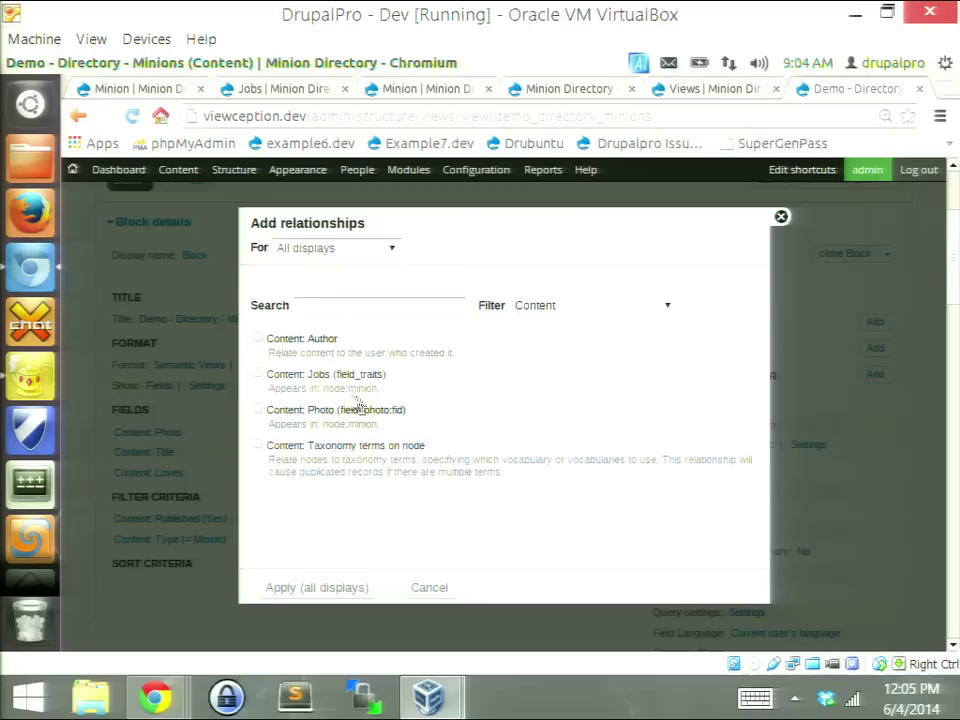
left_click(349, 377)
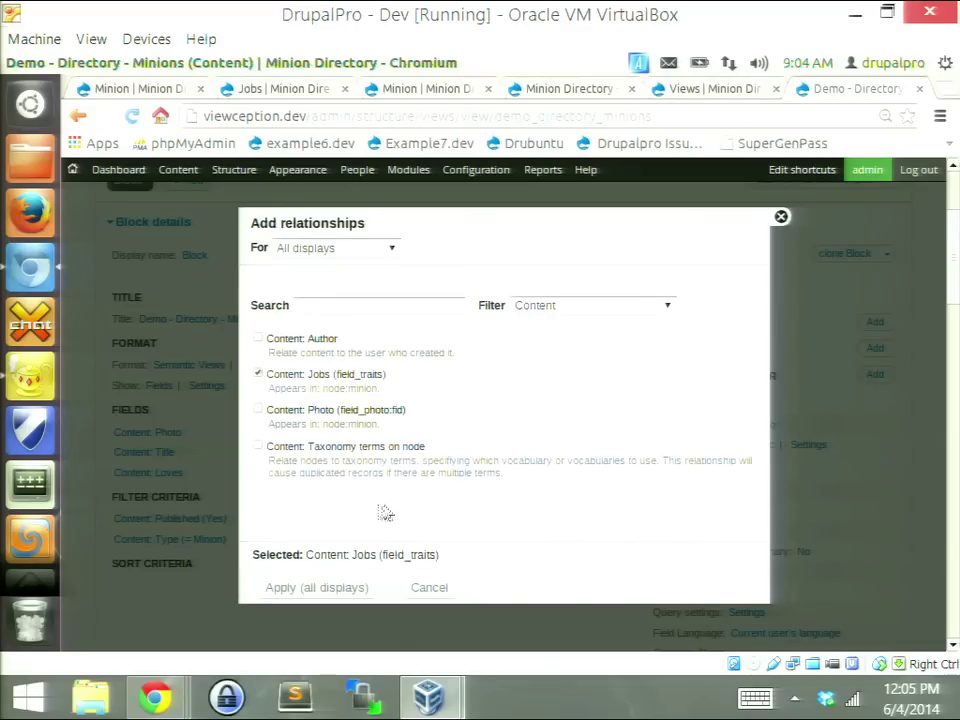
left_click(320, 588)
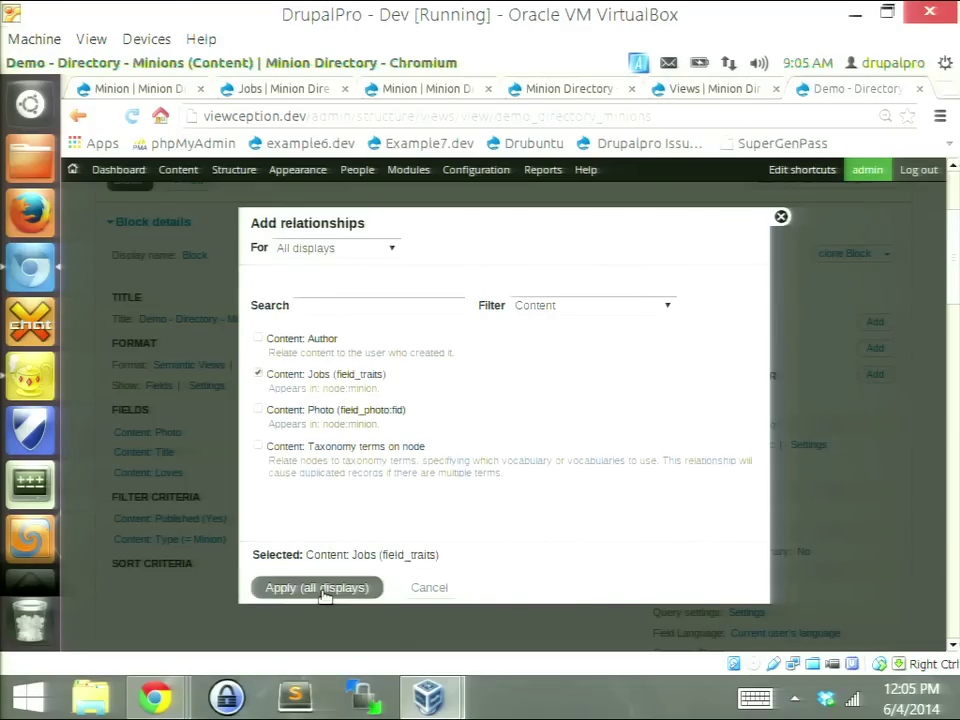
left_click(336, 535)
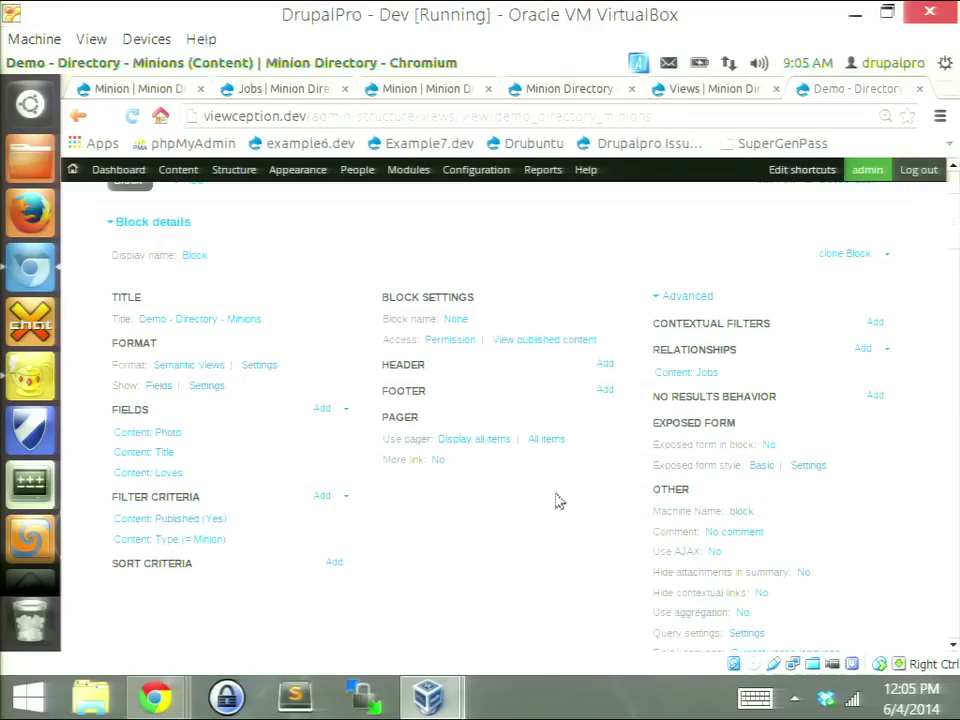
Step: Add a Taxonomy term: Term ID contextual filter that uses the term from field_traits relationship, and apply it to all displays
scroll(611, 467, "down", 1)
scroll(611, 467, "up", 1)
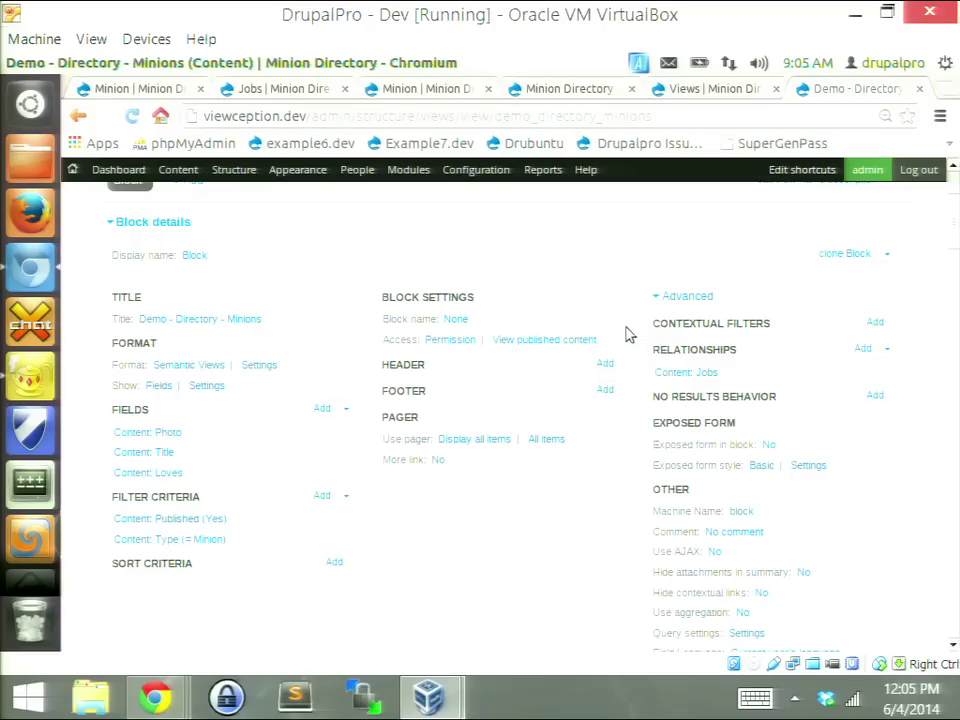
left_click(864, 322)
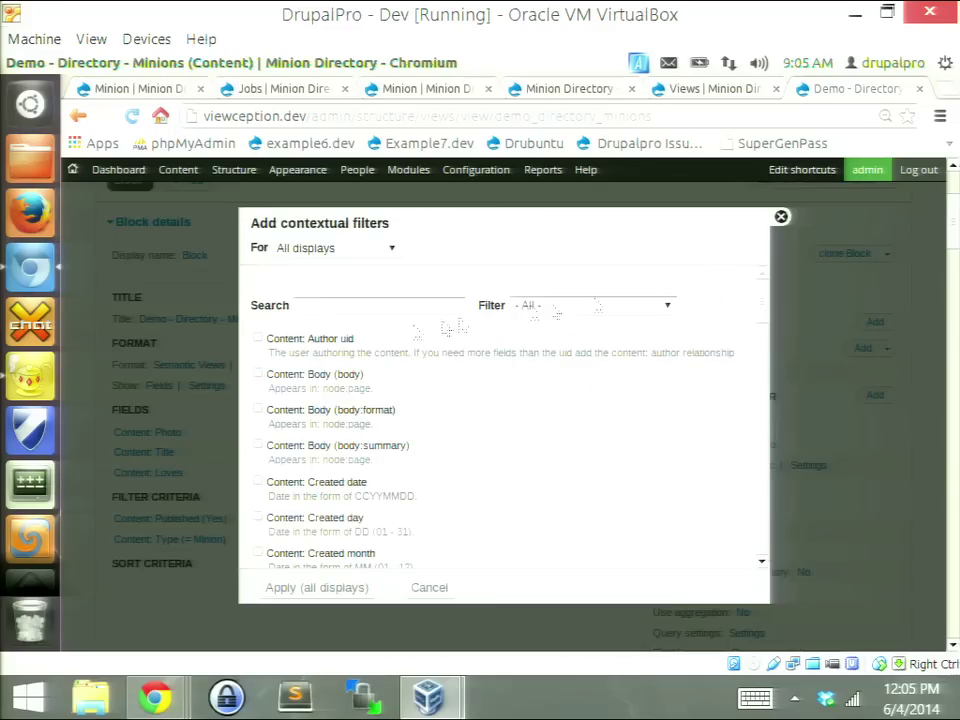
left_click(575, 310)
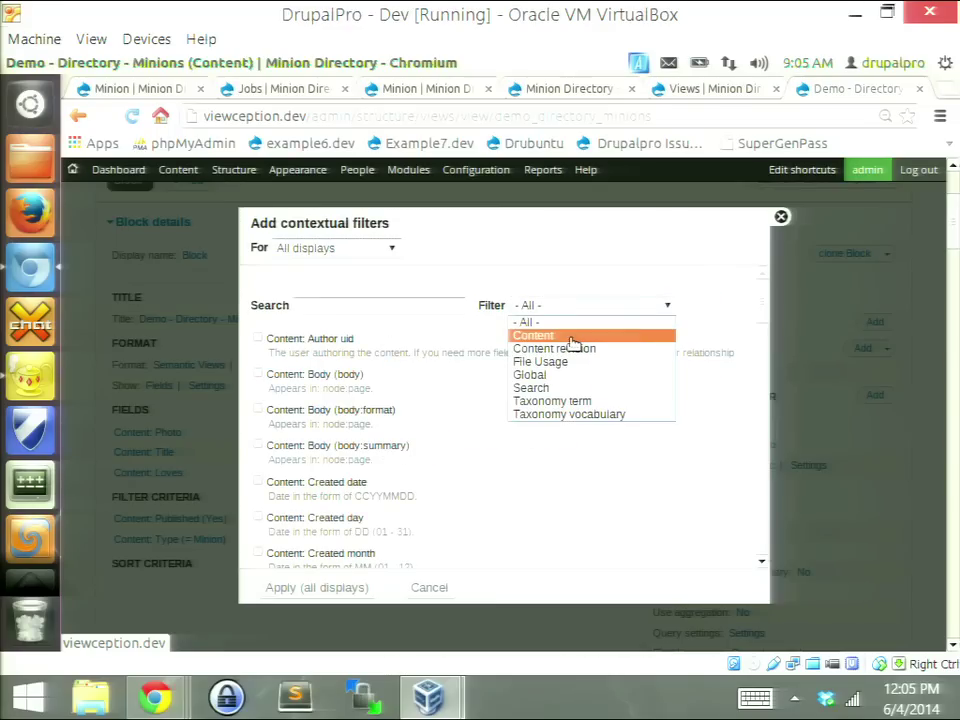
left_click(578, 402)
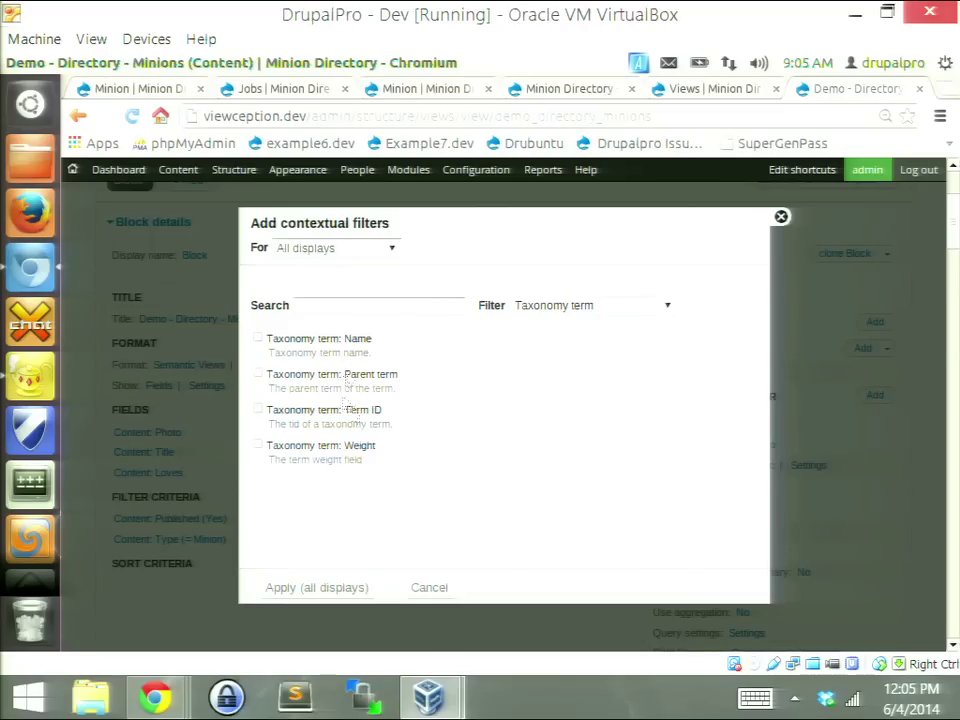
left_click(354, 420)
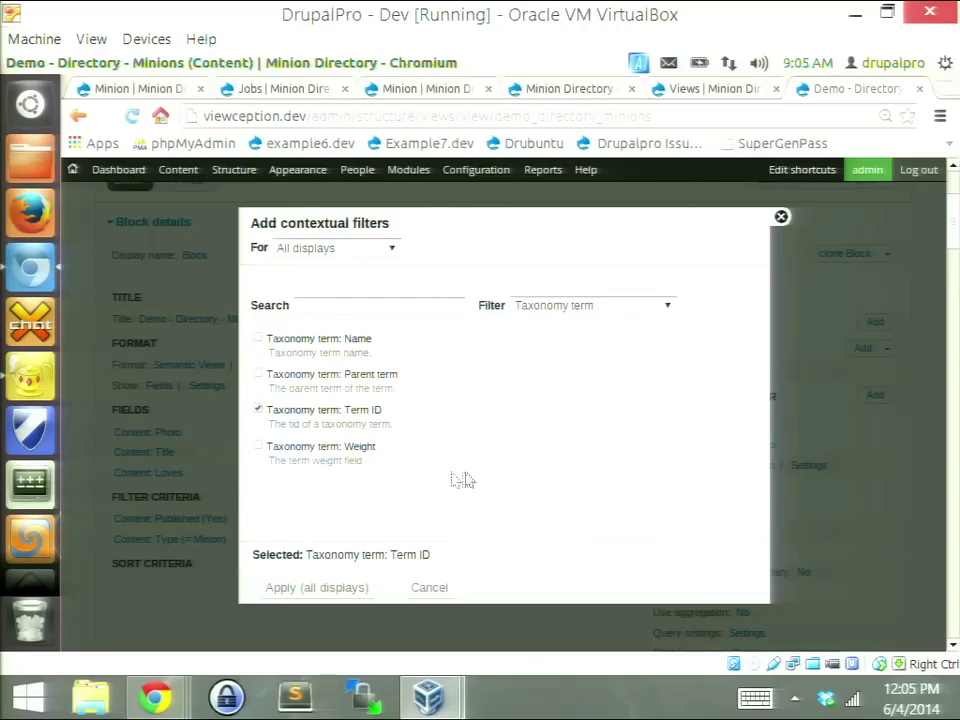
left_click(306, 590)
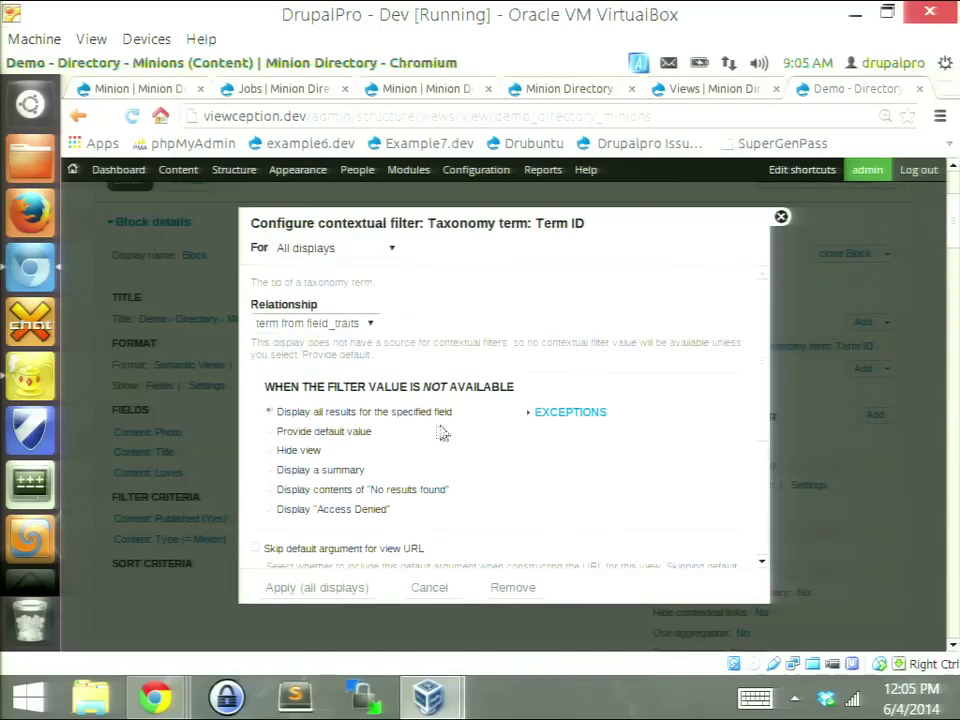
left_click(326, 590)
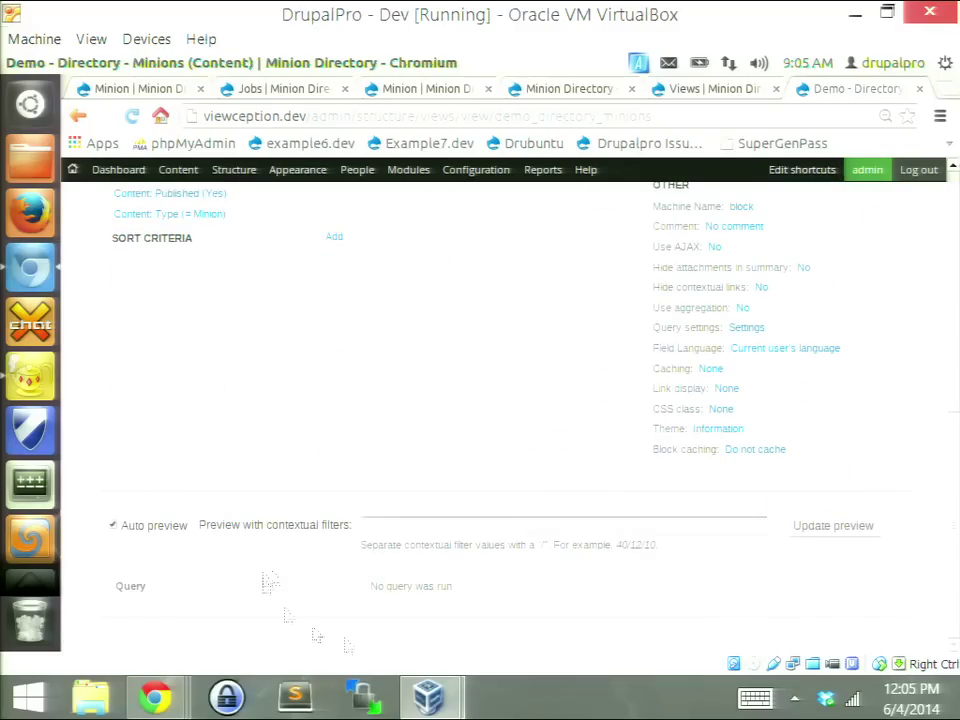
Step: Preview the Minions view with contextual filter value 8 and examine the minions it returns
left_click(443, 527)
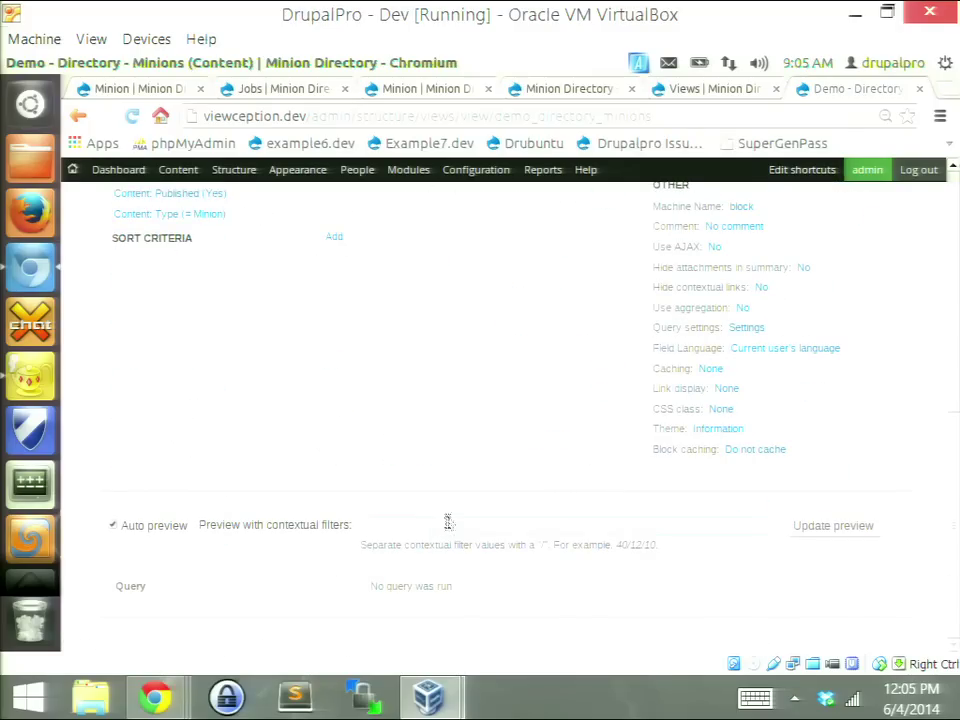
type("8")
left_click(858, 532)
scroll(317, 399, "down", 3)
scroll(380, 405, "down", 8)
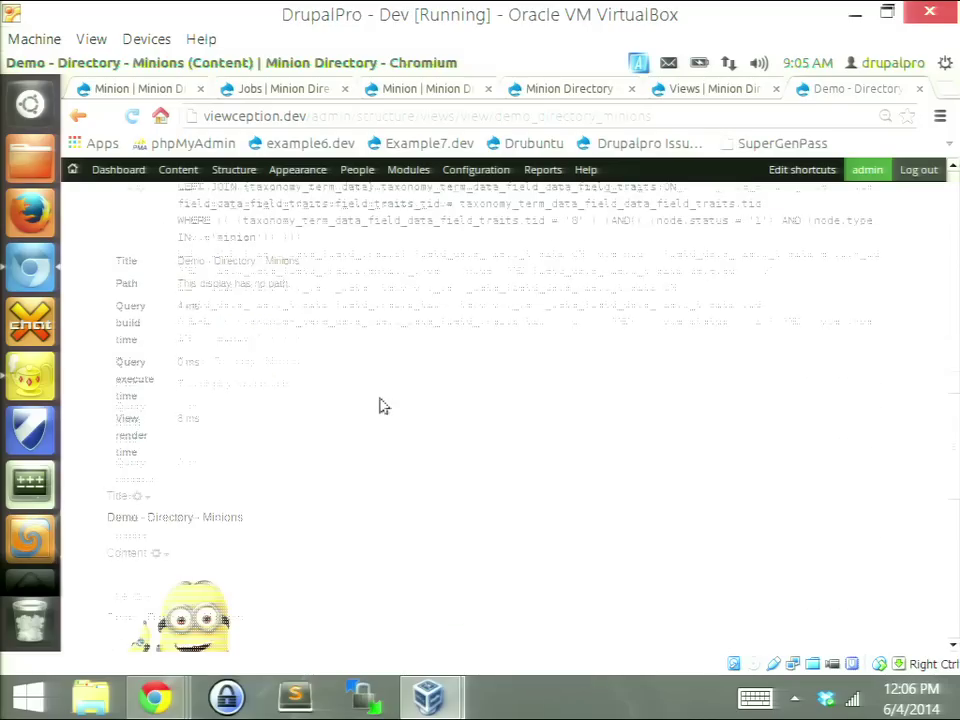
scroll(372, 408, "down", 4)
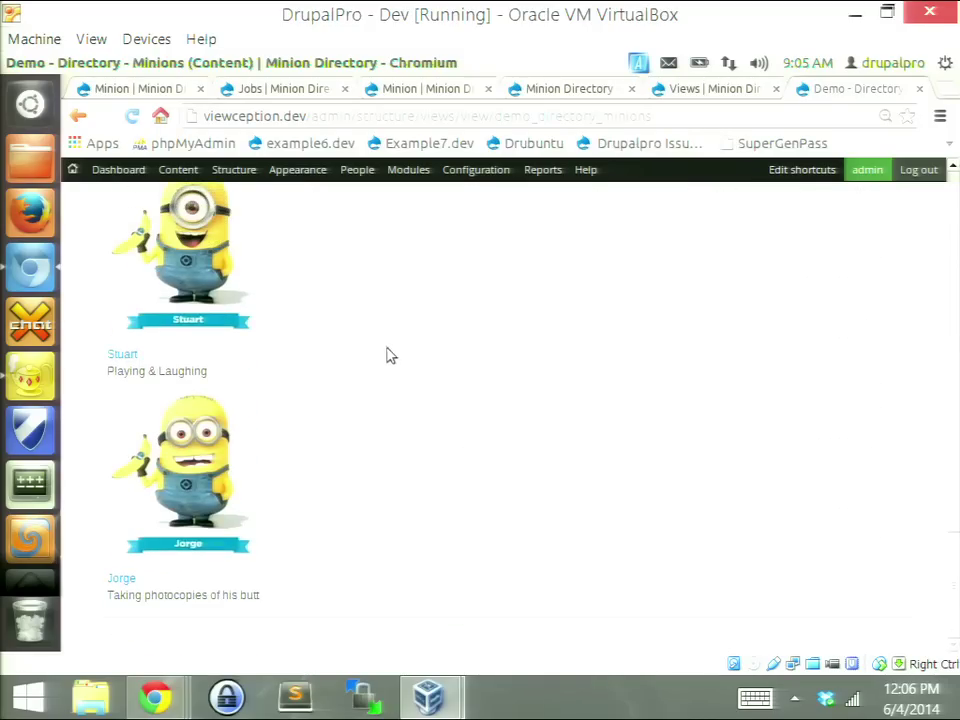
scroll(336, 450, "up", 5)
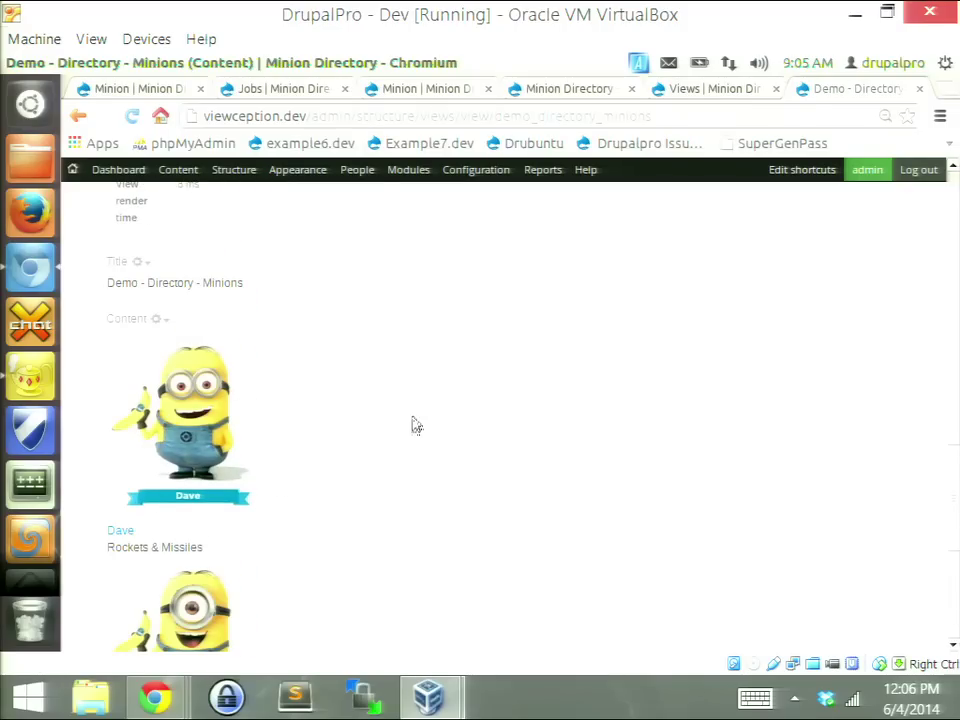
Step: Save the Demo - Directory - Minions view and open the form for adding a new view in a separate browser tab
scroll(411, 410, "up", 20)
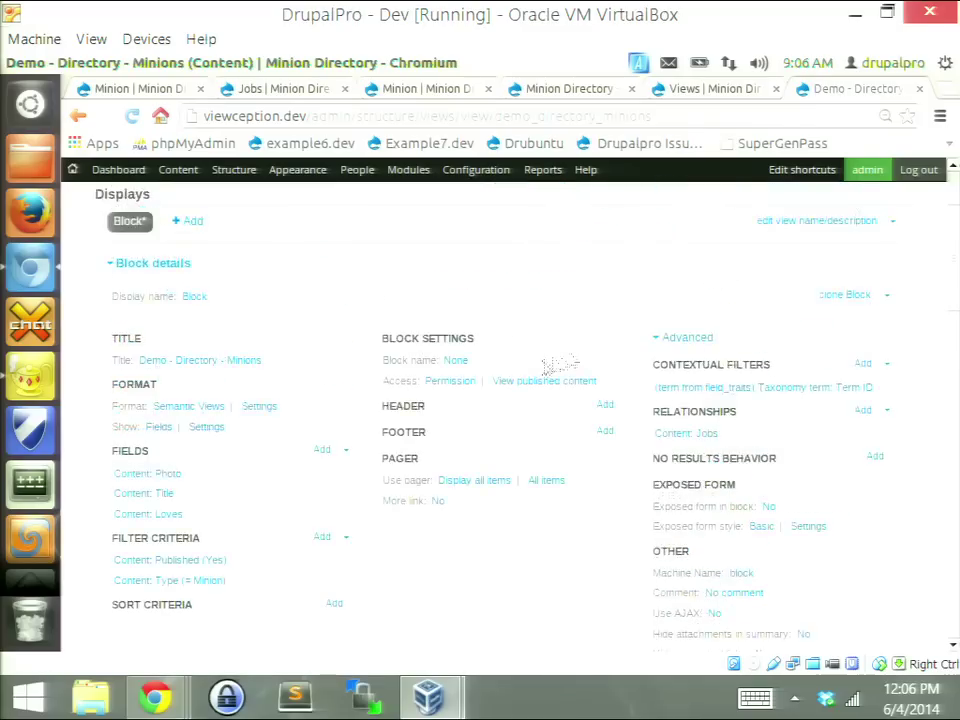
left_click(795, 321)
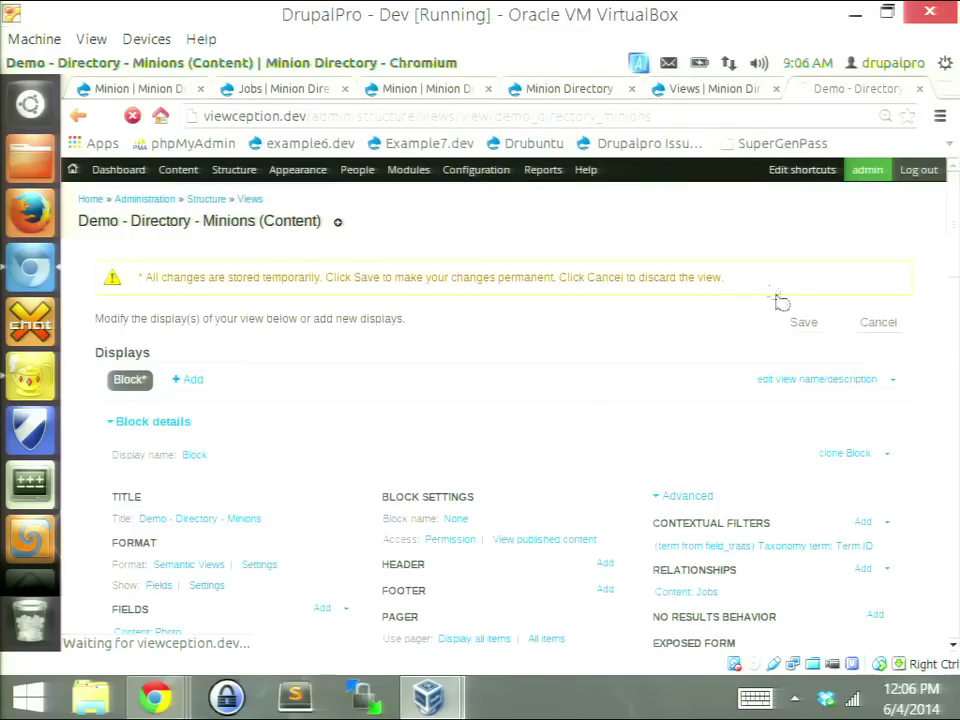
mouse_move(236, 172)
mouse_move(320, 333)
right_click(377, 336)
left_click(461, 343)
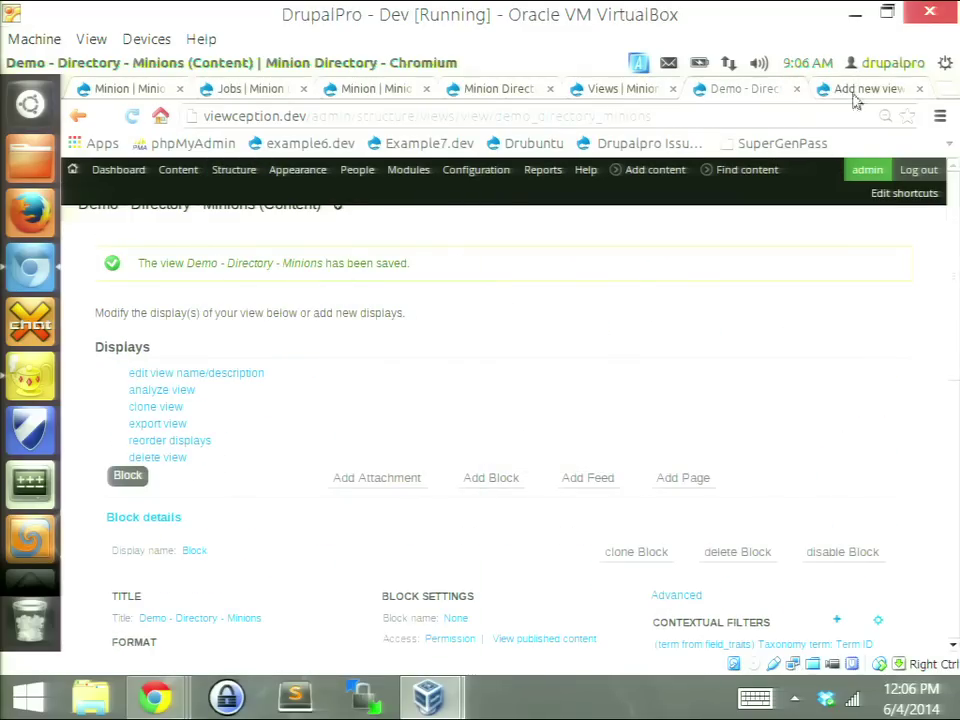
left_click(853, 94)
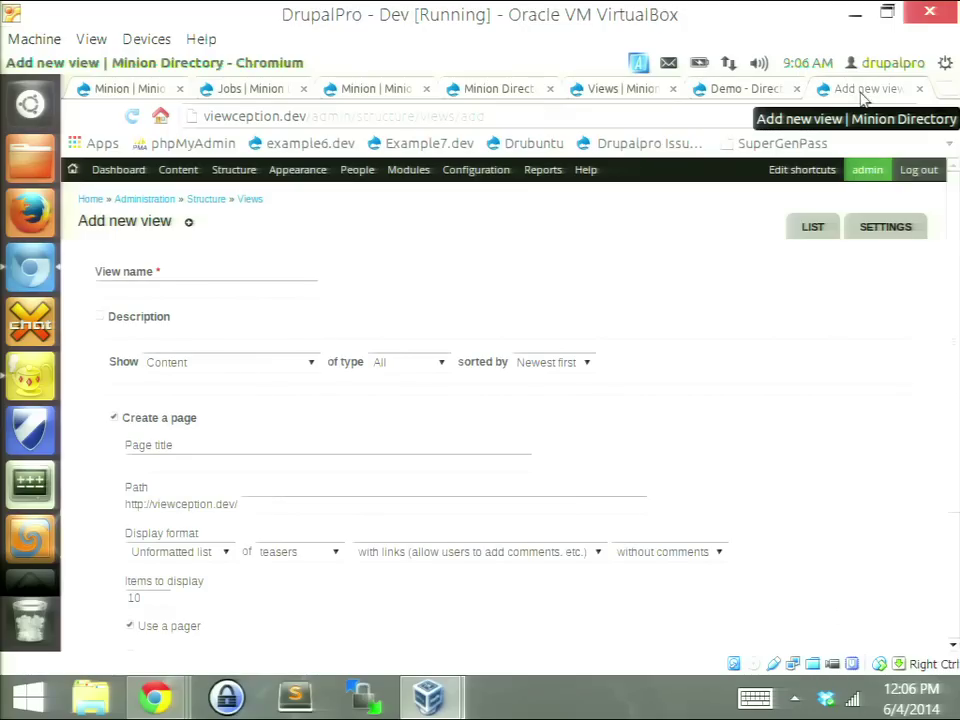
Step: Name the new view Demo - Directory - Tasks and make it show Taxonomy terms of type Jobs
left_click(285, 284)
type("d")
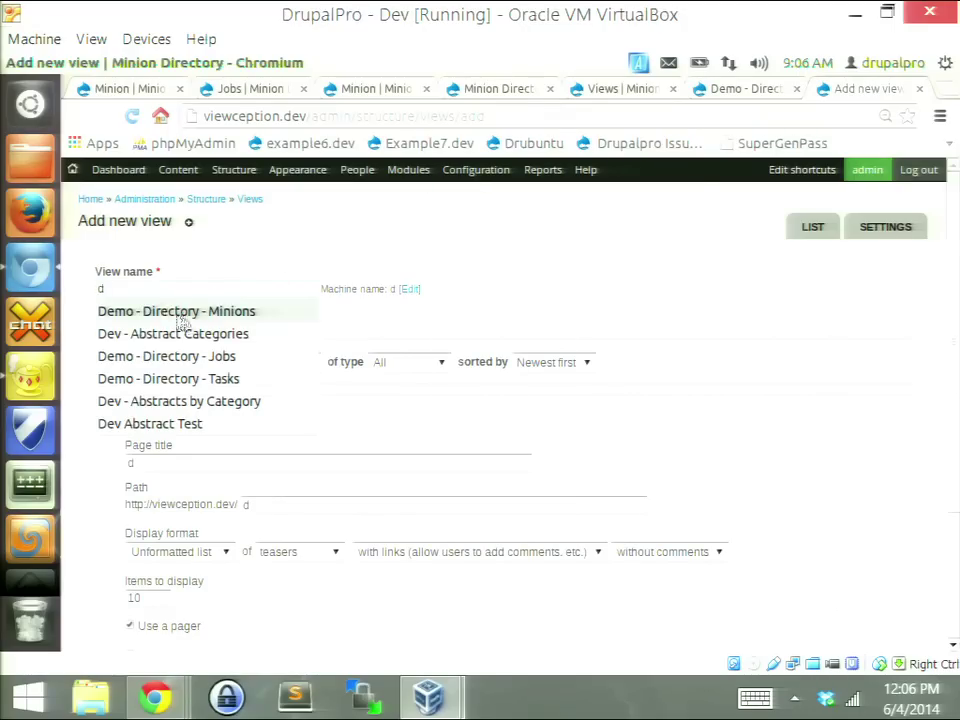
left_click(236, 378)
left_click(200, 366)
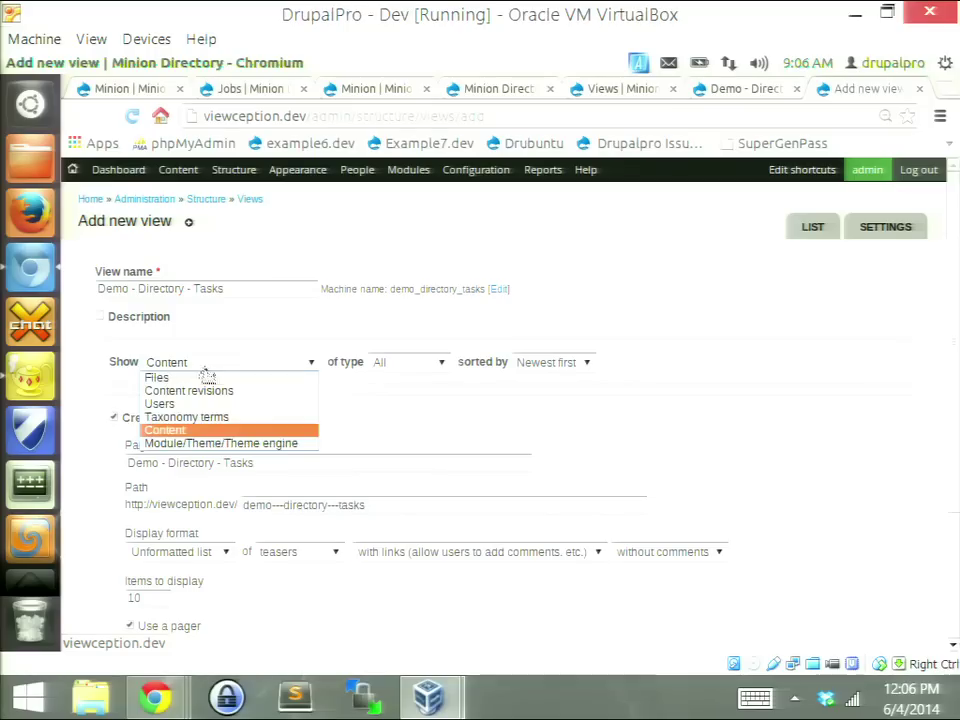
left_click(224, 417)
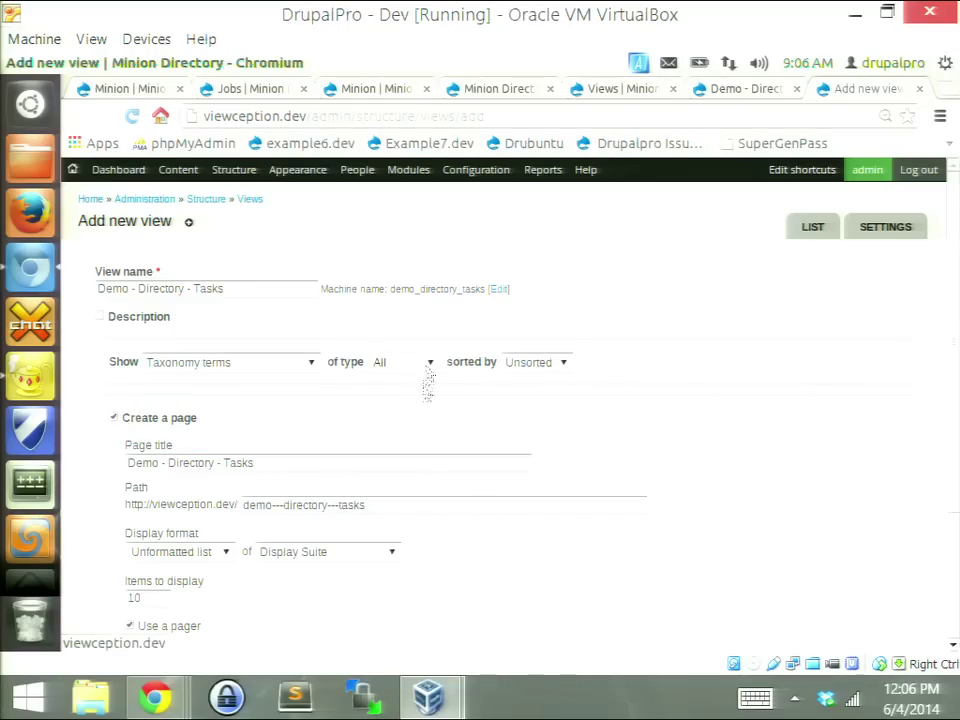
left_click(414, 366)
left_click(410, 404)
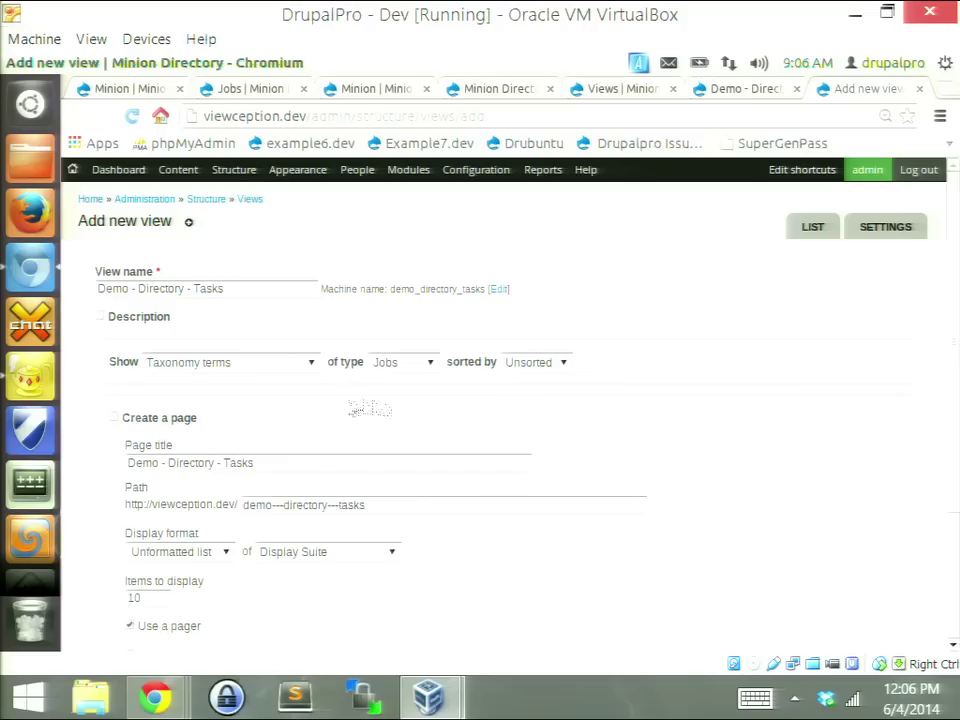
Step: Give the Tasks view a block display instead of a page and continue to its full editor
scroll(458, 411, "down", 3)
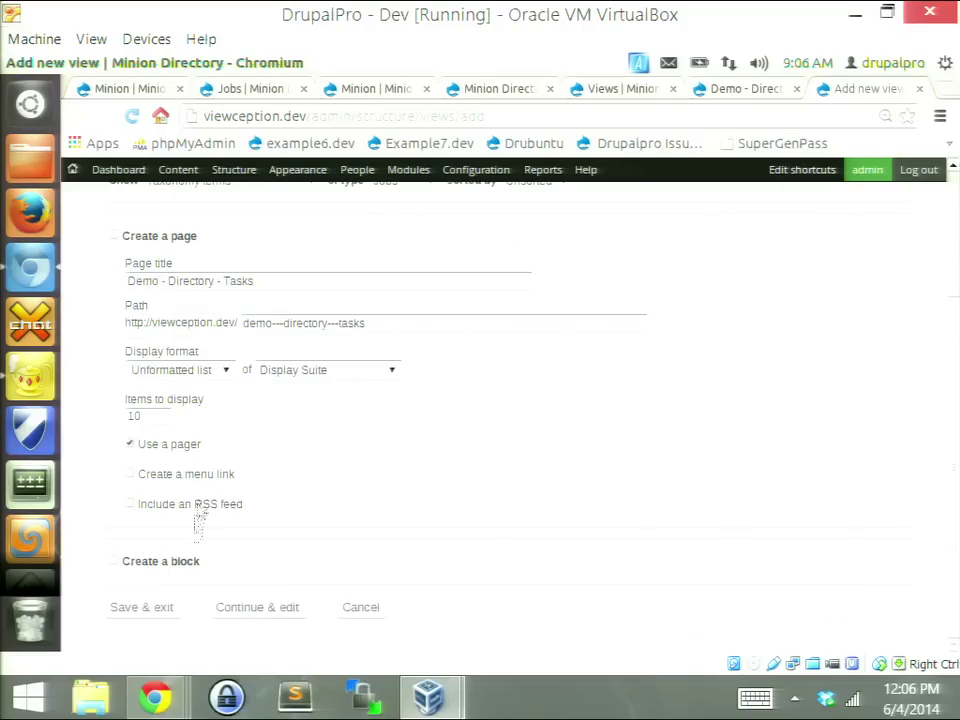
left_click(167, 560)
left_click(253, 610)
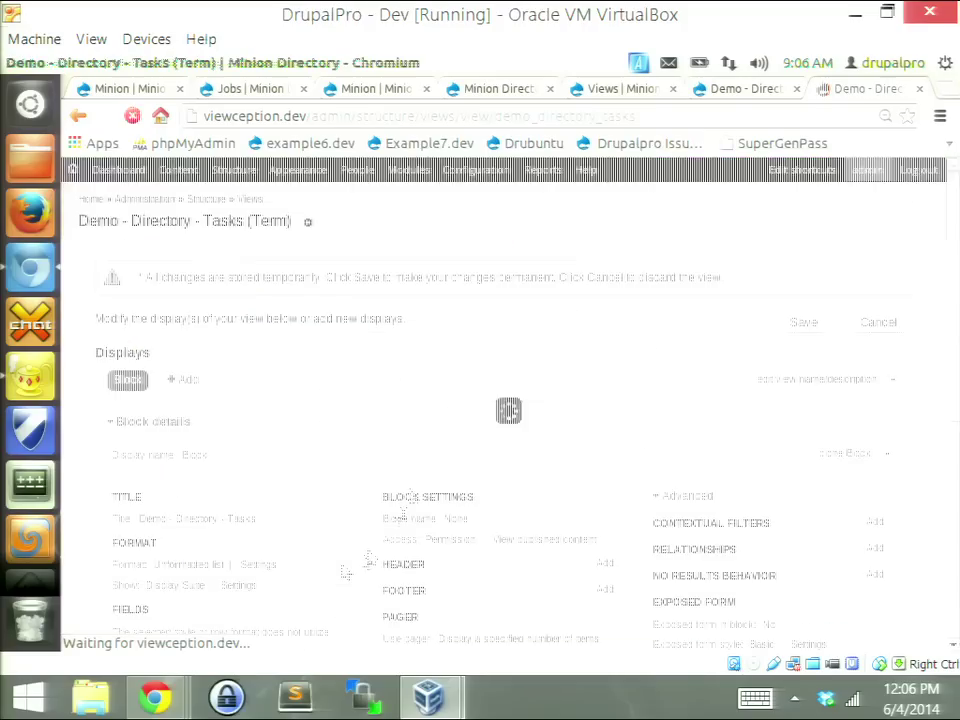
Step: Set the Tasks view's pager to Display all items and apply its default pager options
scroll(440, 432, "down", 3)
left_click(514, 494)
left_click(290, 396)
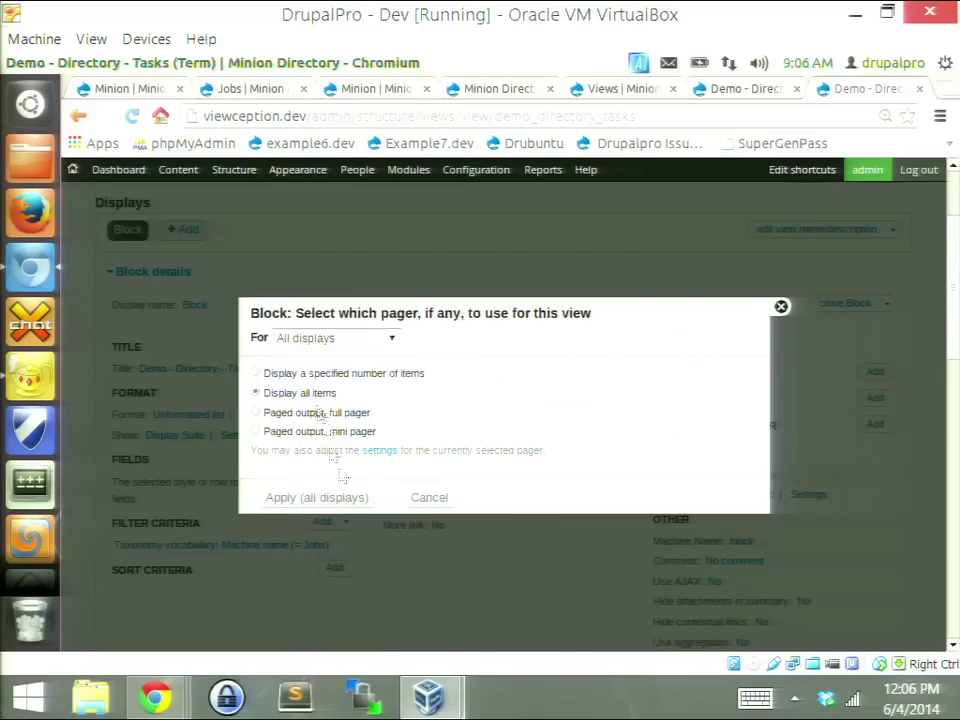
left_click(326, 499)
left_click(326, 480)
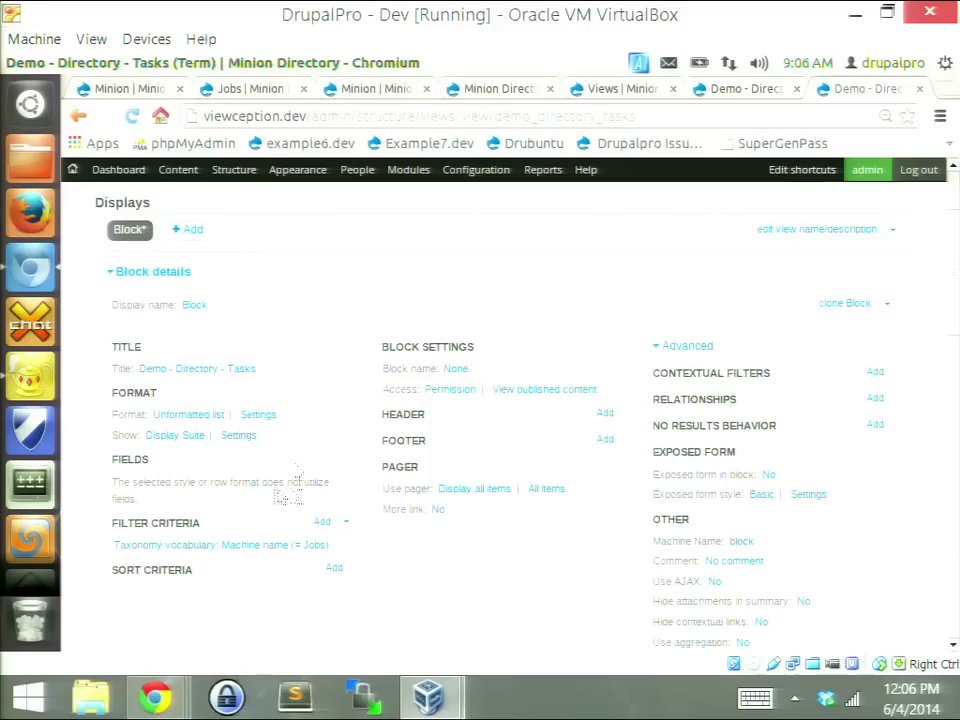
Step: Change the Tasks view's format to Semantic Views, keeping the default style options
left_click(212, 414)
left_click(289, 410)
left_click(312, 543)
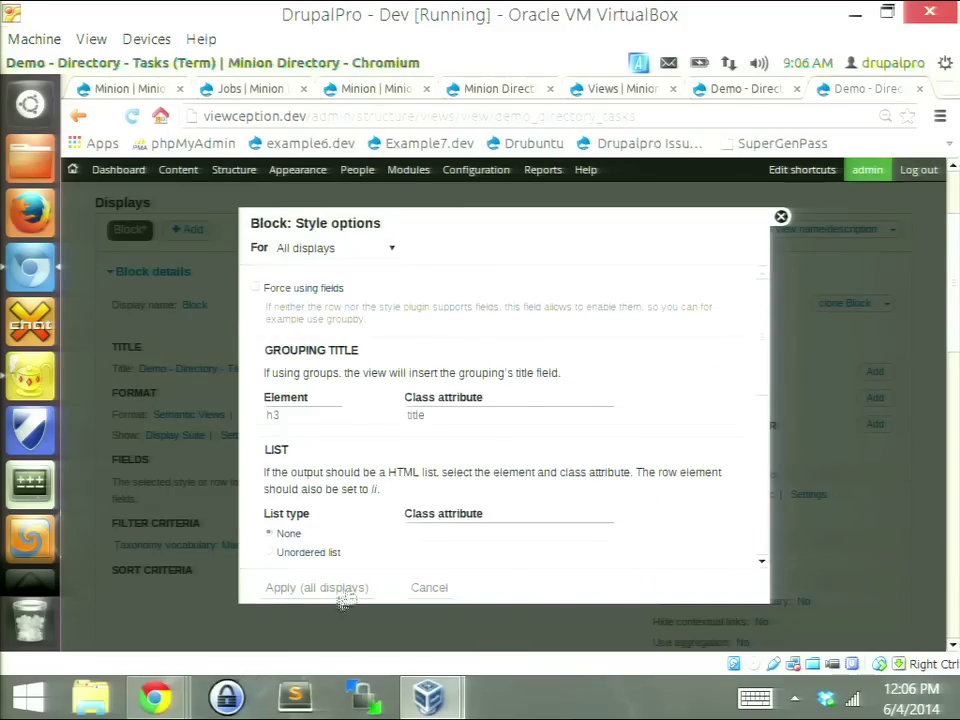
left_click(332, 589)
Step: Set the Tasks view's rows to show Fields with the default row style options, and check the preview's list of terms
left_click(177, 437)
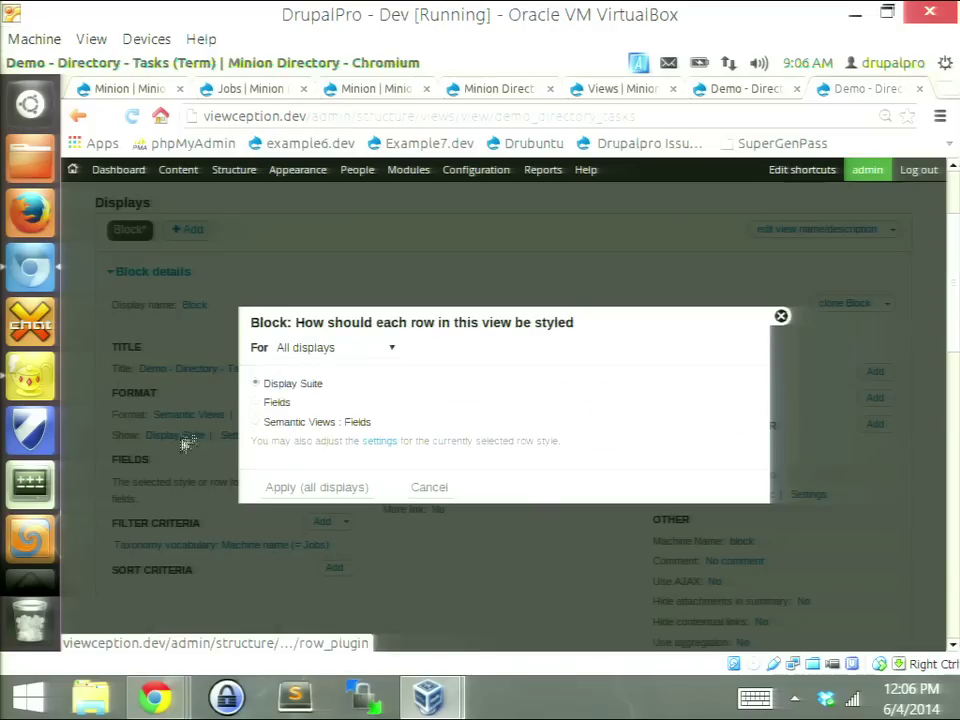
left_click(277, 402)
left_click(313, 485)
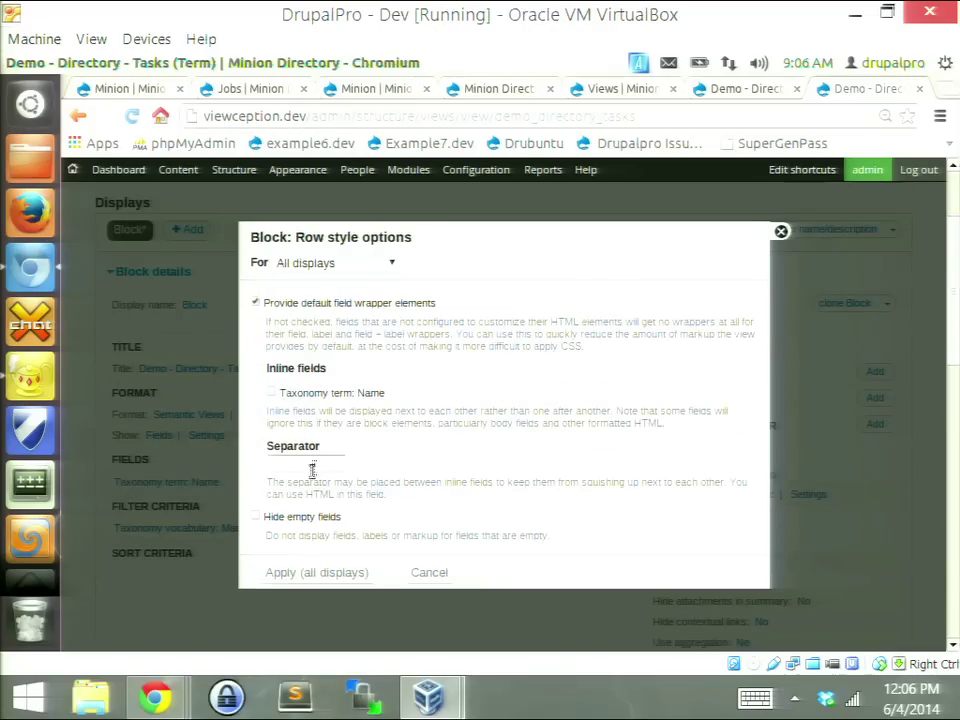
left_click(318, 574)
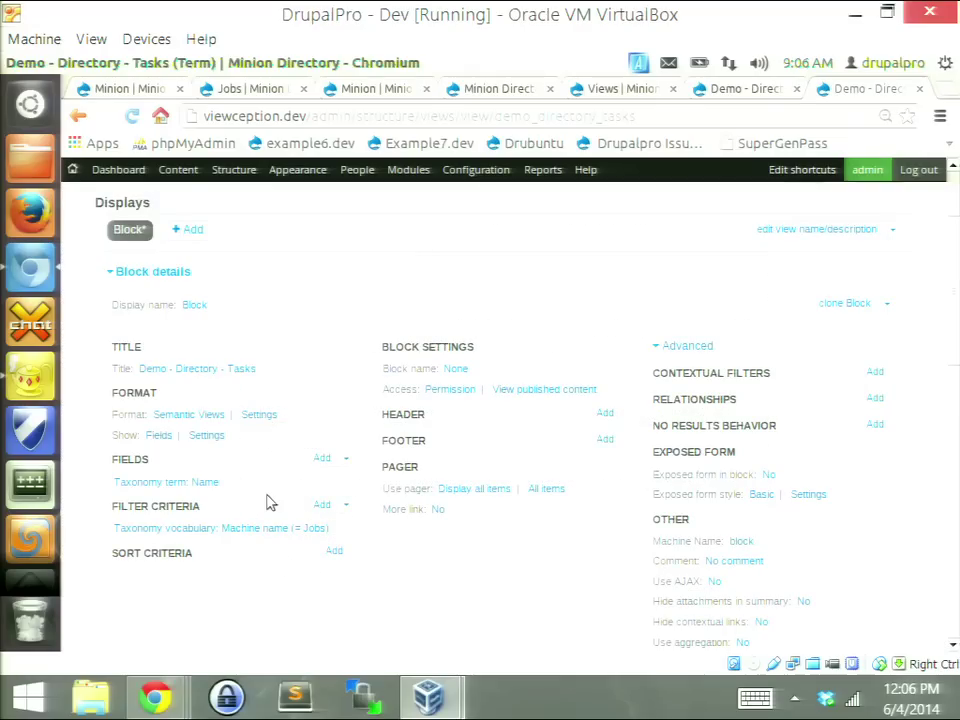
scroll(270, 480, "down", 12)
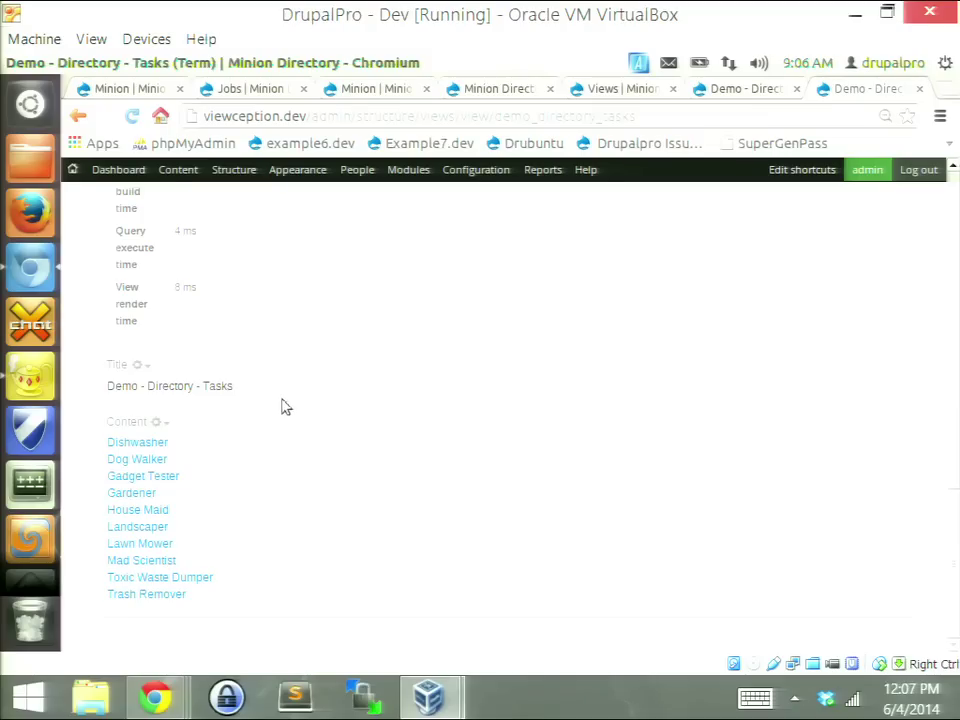
Step: Add the Taxonomy term: Parent term relationship to the Tasks view for all displays, keeping the identifier Parent
left_click_drag(196, 596, 107, 439)
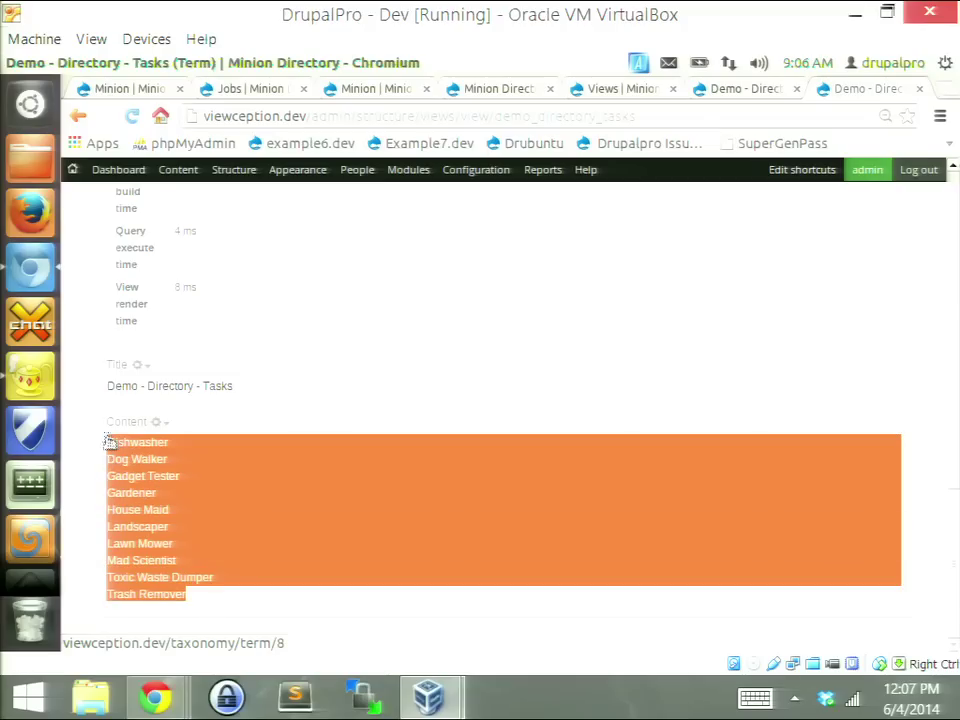
left_click(267, 420)
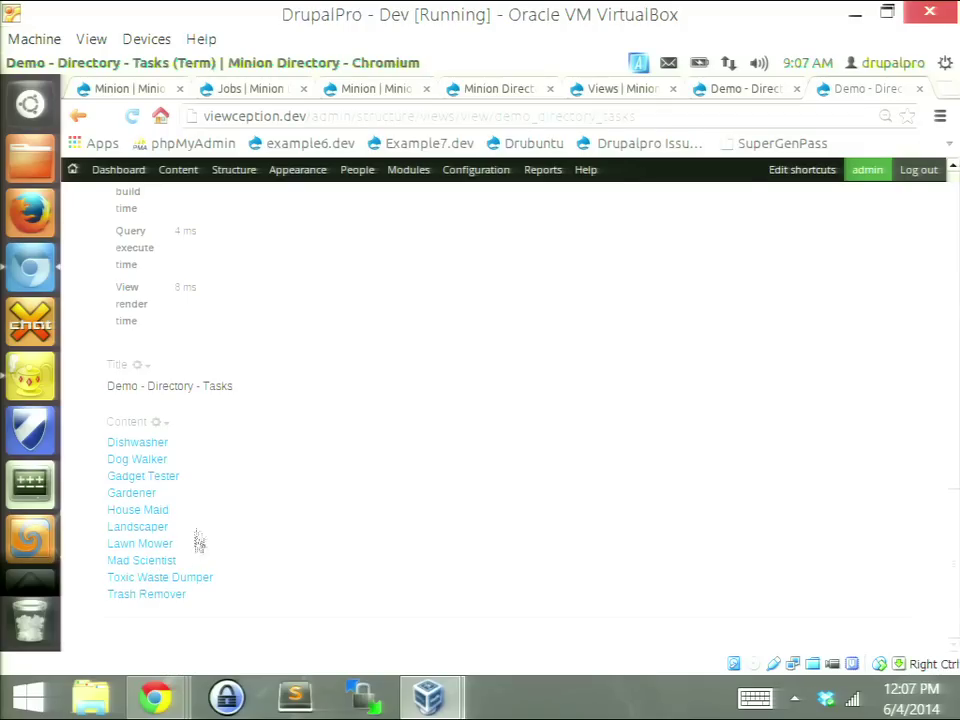
scroll(266, 501, "up", 15)
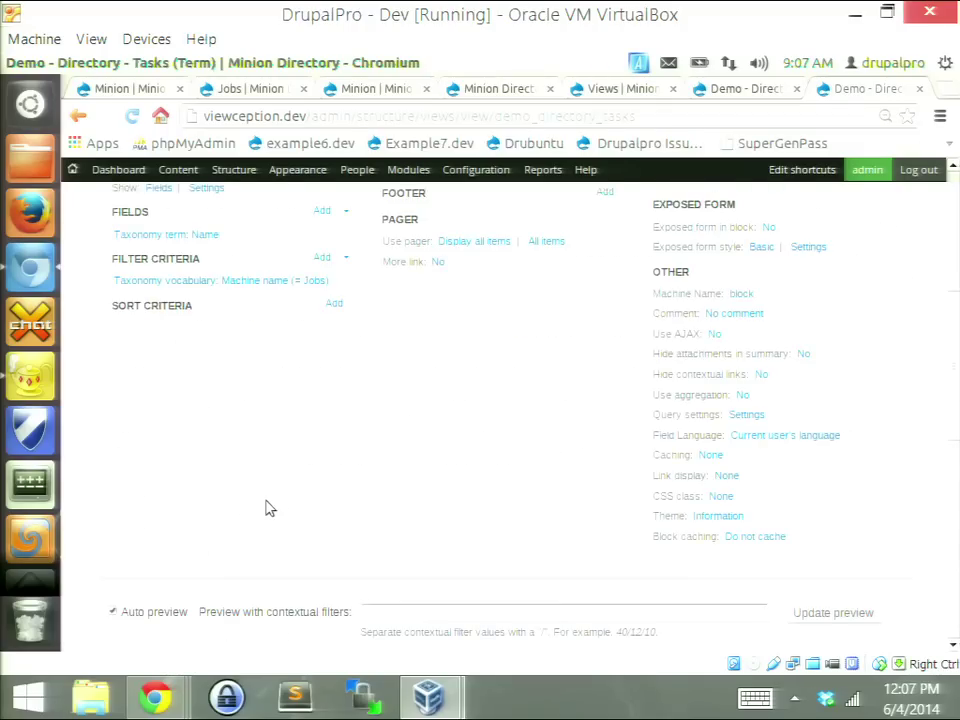
scroll(440, 385, "down", 2)
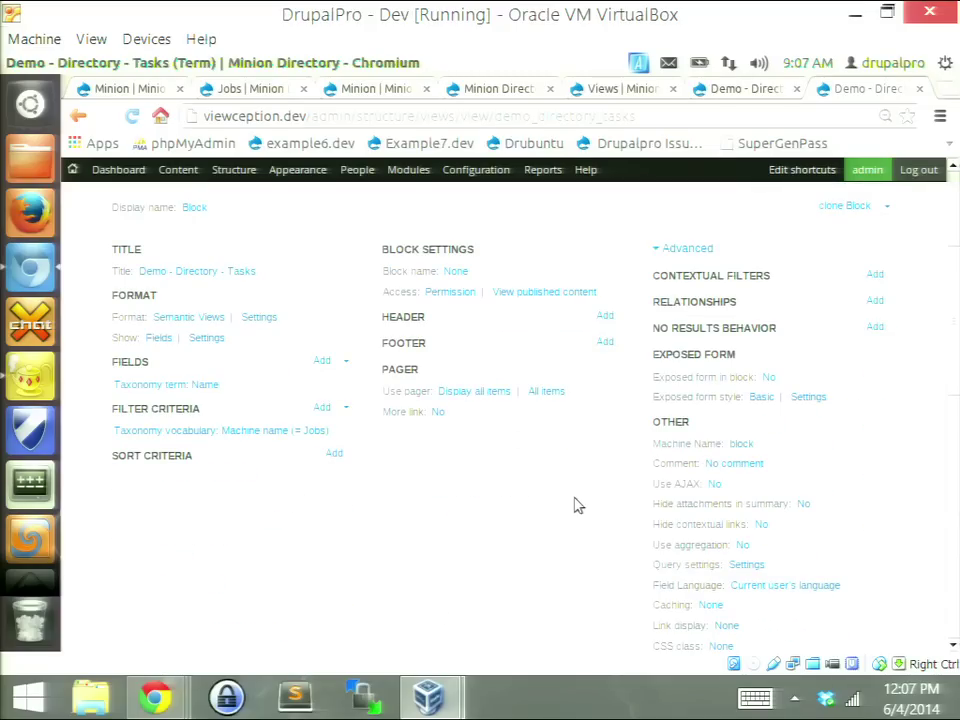
left_click(876, 303)
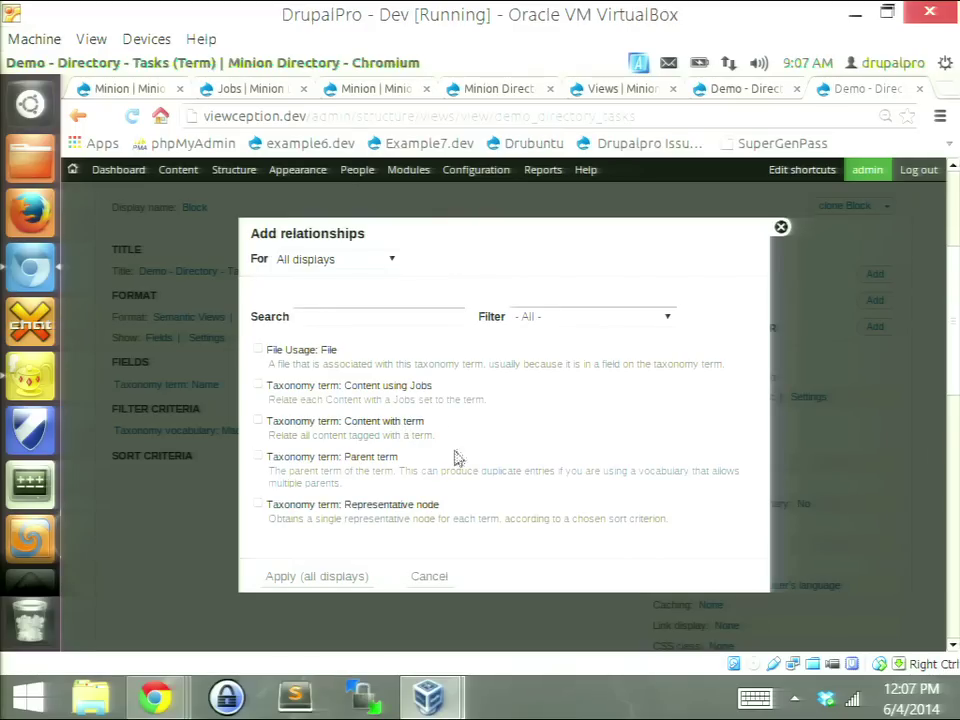
left_click(383, 456)
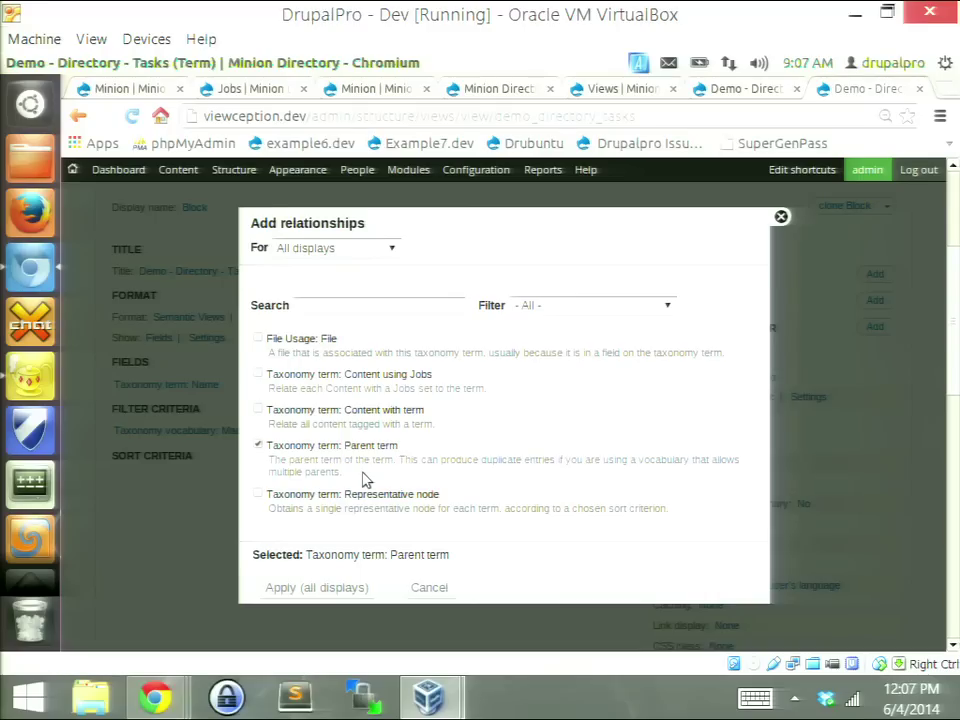
left_click(333, 587)
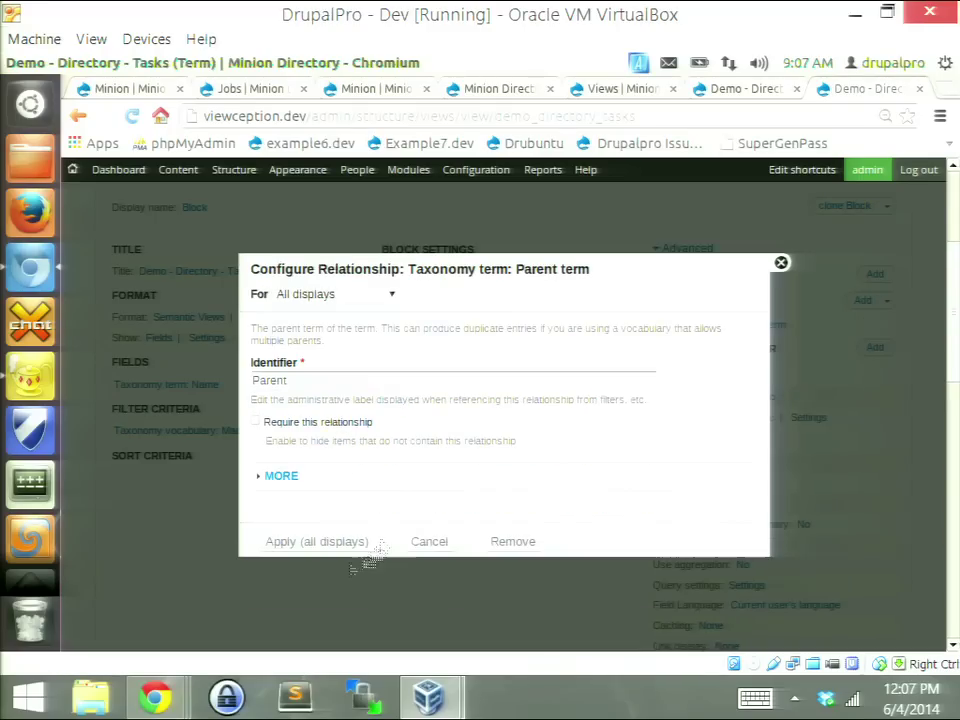
double_click(322, 384)
left_click(338, 541)
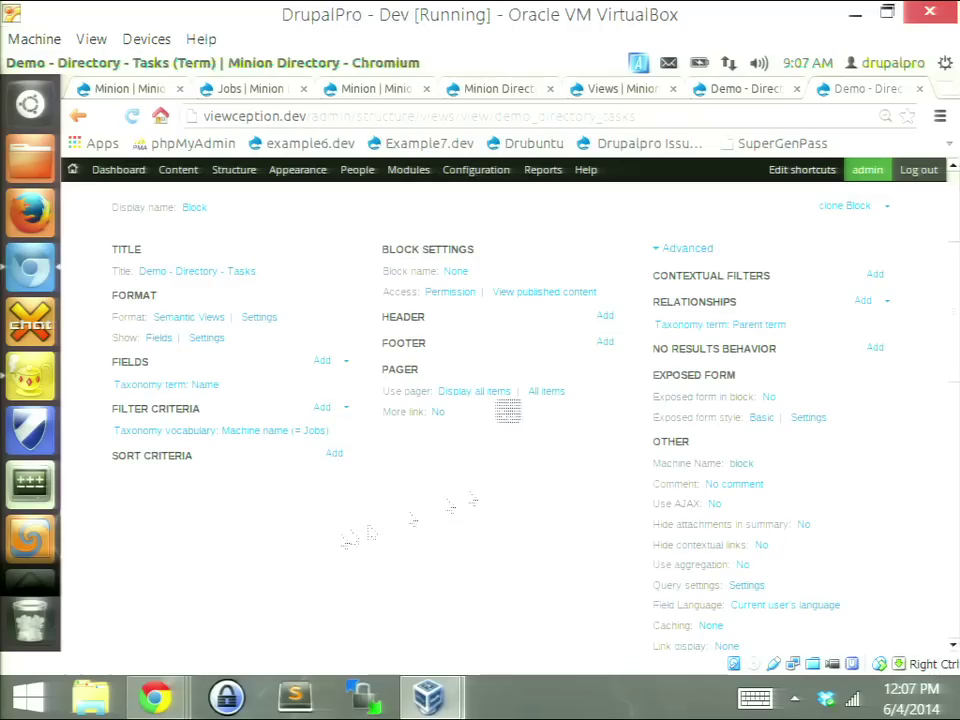
Step: Add a Taxonomy term: Term ID filter criterion to the Tasks view for all displays
scroll(398, 489, "down", 15)
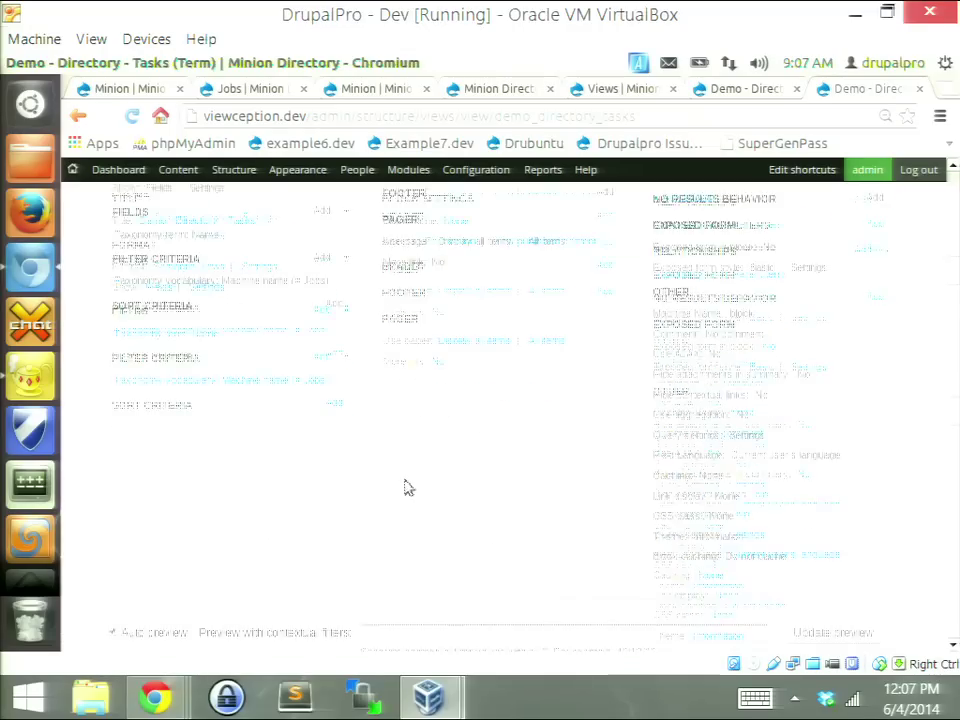
scroll(405, 486, "up", 10)
scroll(427, 468, "up", 5)
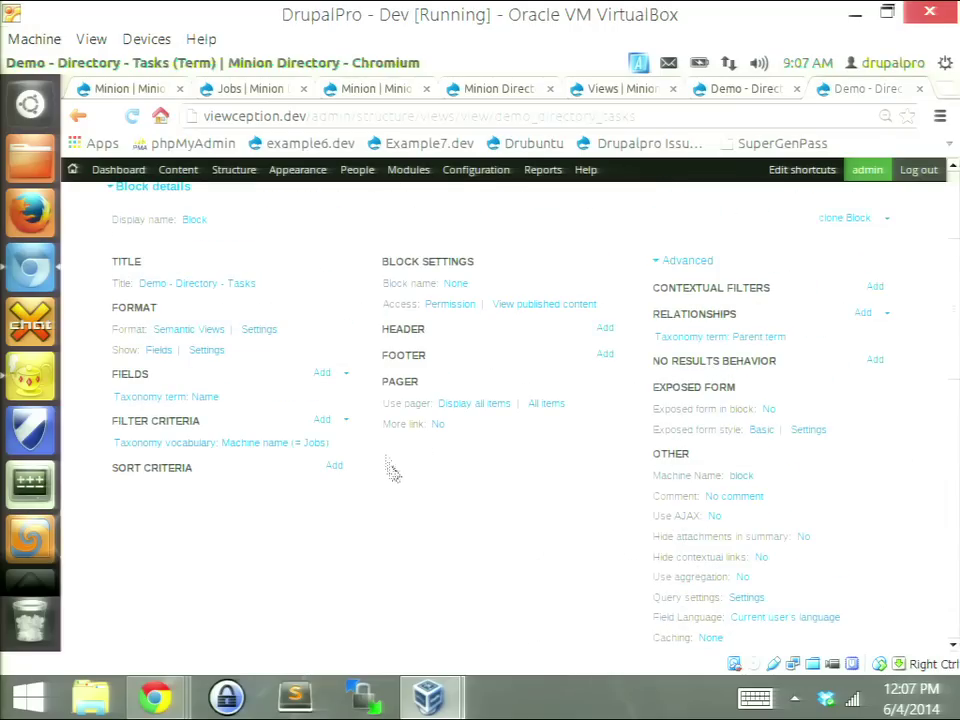
left_click(324, 421)
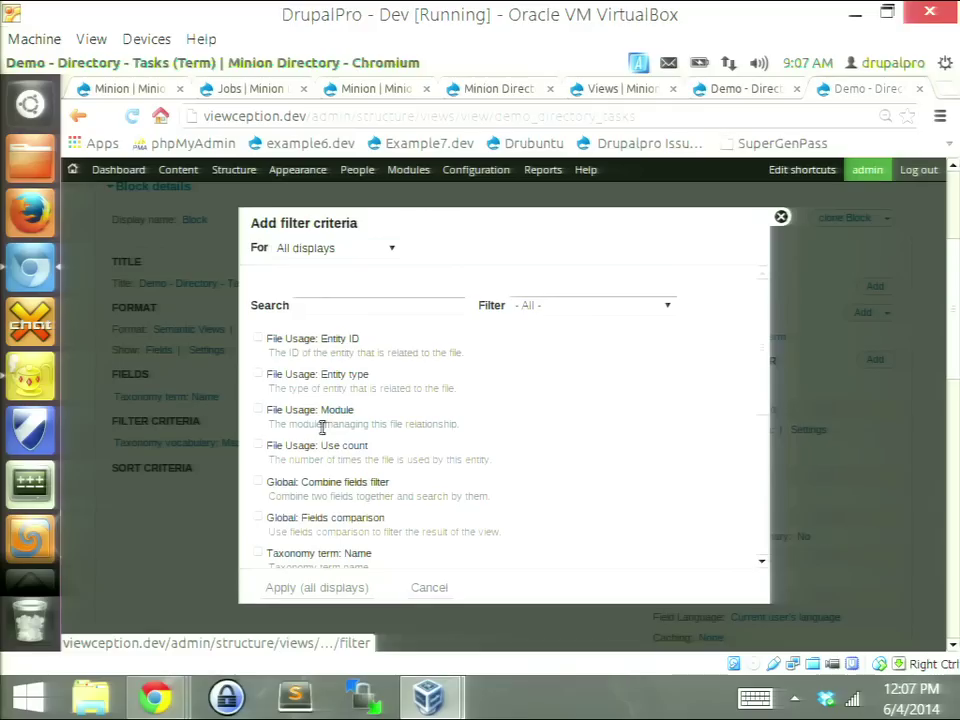
left_click(579, 308)
left_click(577, 361)
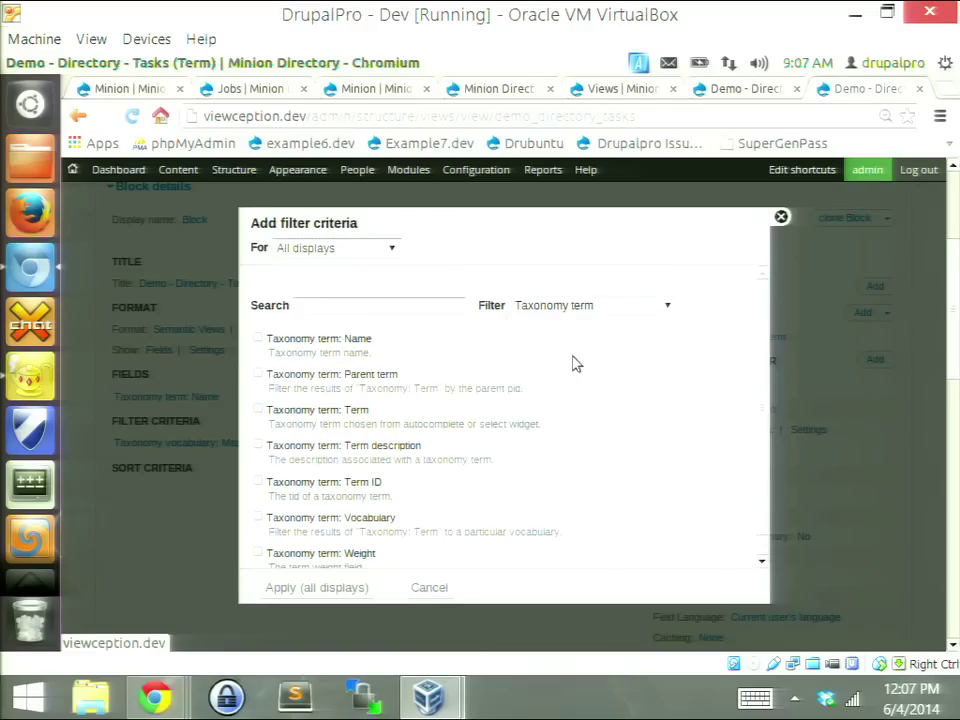
left_click(333, 488)
left_click(333, 590)
Step: Make the Term ID filter use the Parent relationship with the operator Is not empty (NOT NULL), and apply it to all displays
left_click(386, 376)
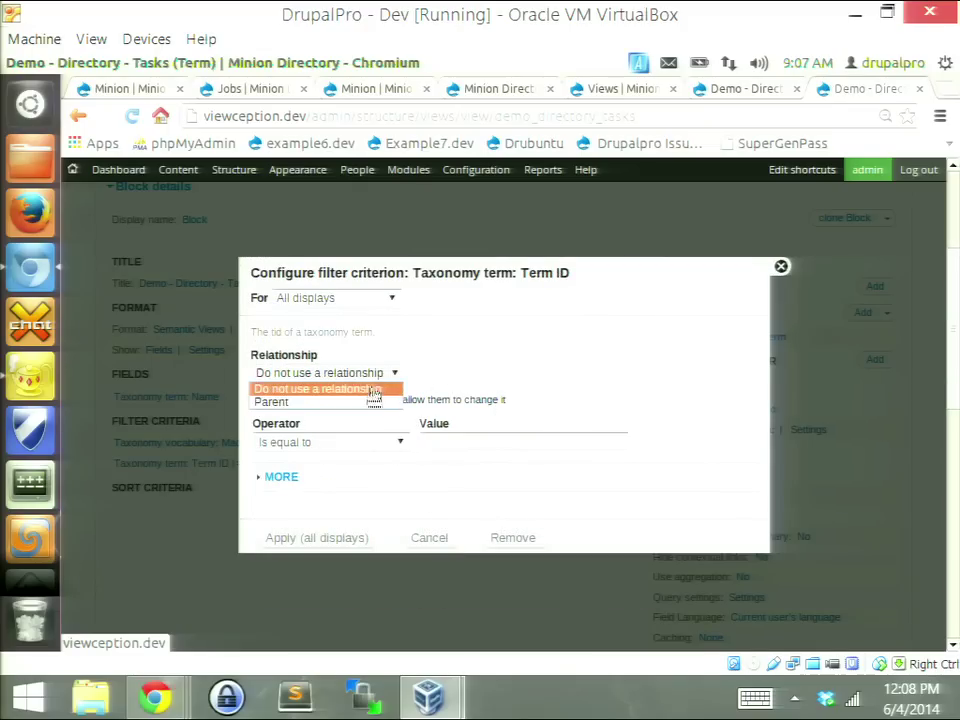
left_click(372, 402)
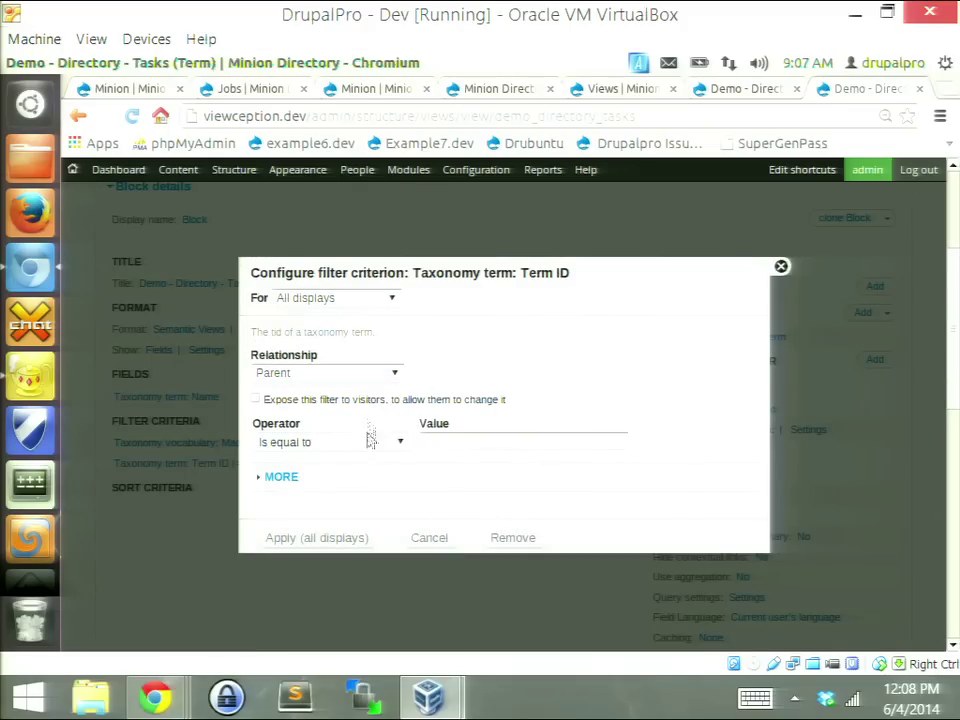
left_click(368, 442)
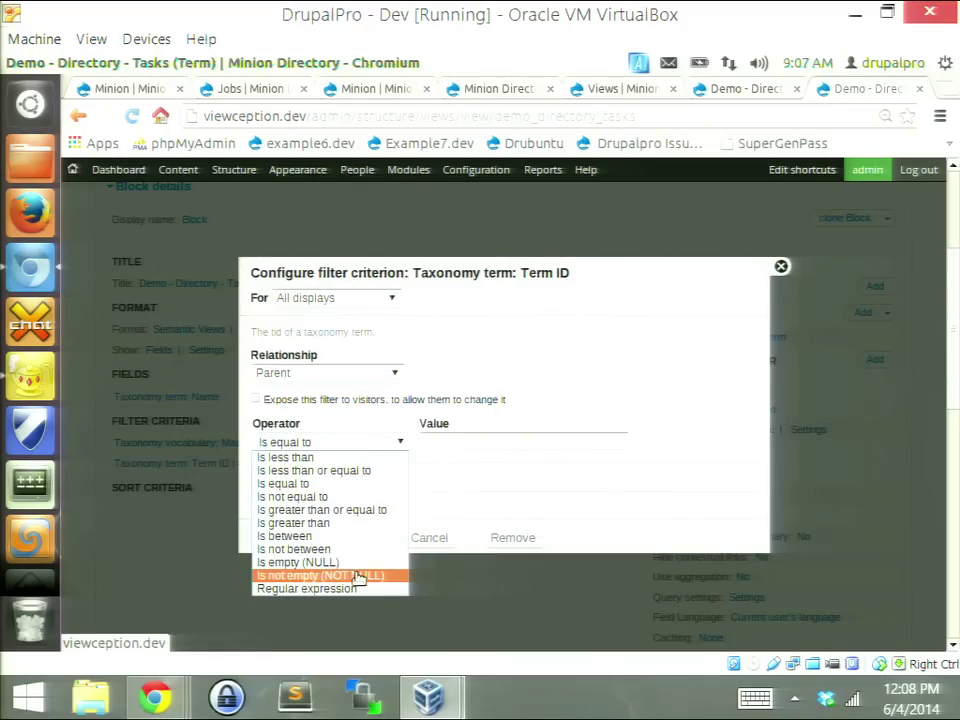
left_click(357, 577)
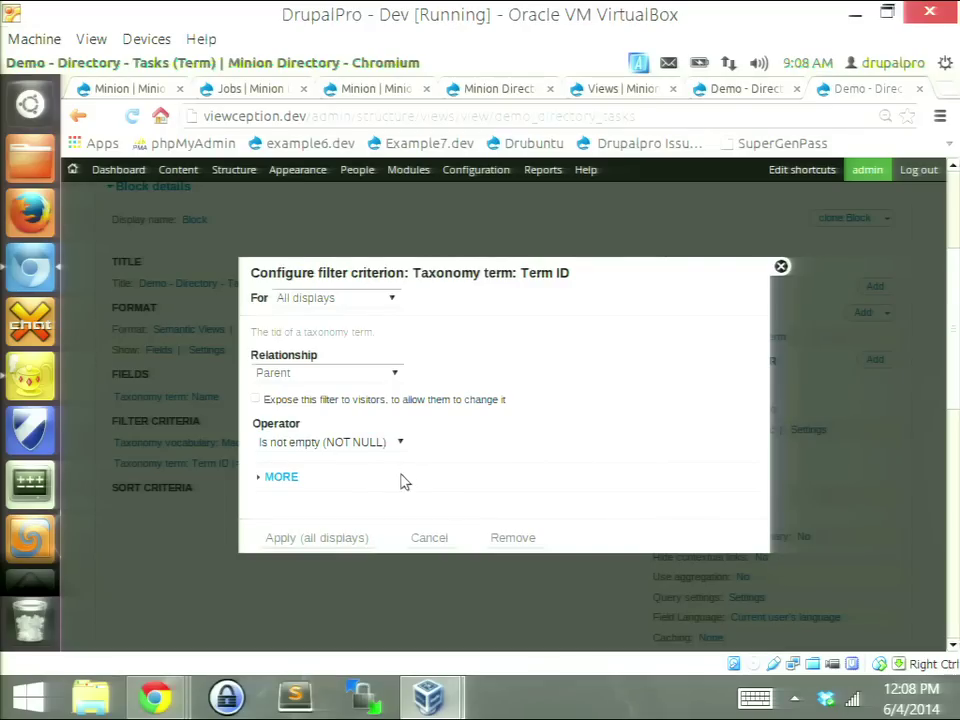
left_click(297, 539)
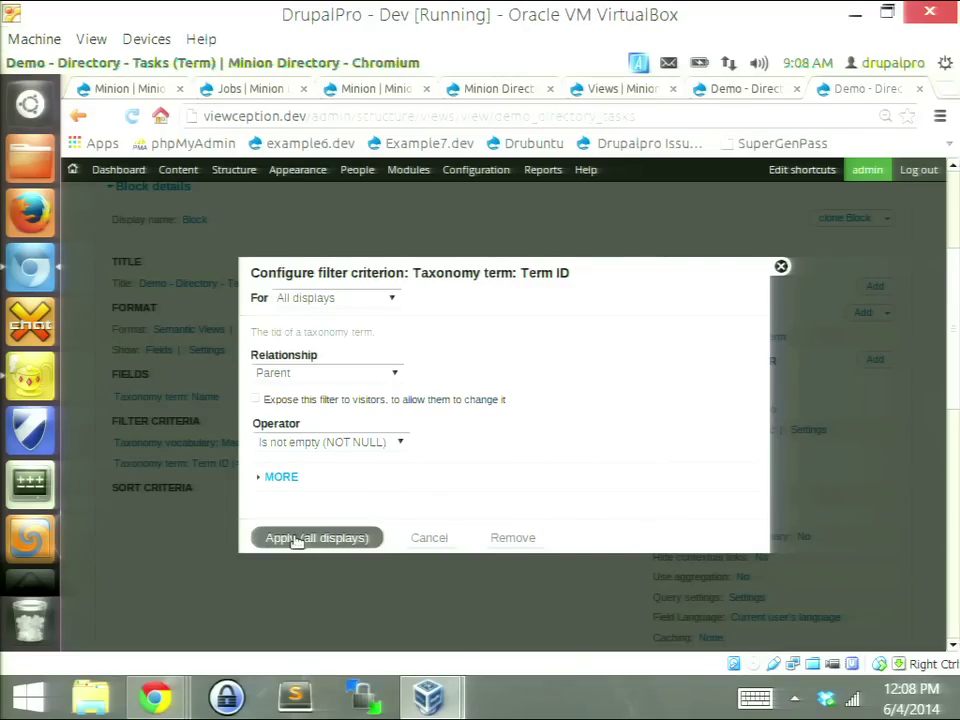
Step: Check the filtered list of terms in the preview and save the Tasks view
scroll(456, 458, "down", 10)
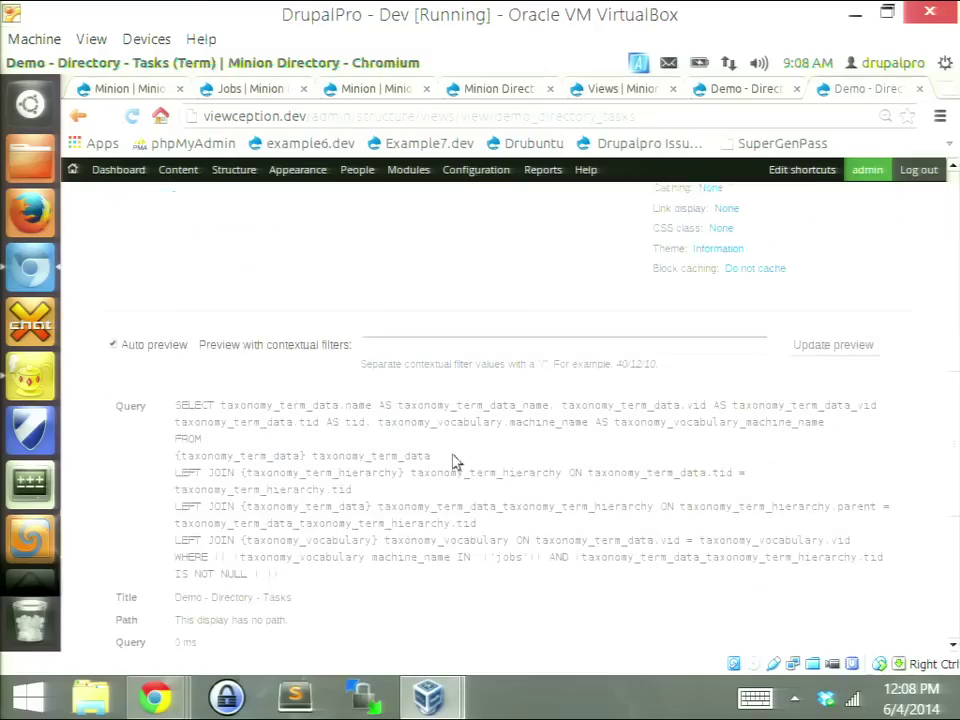
left_click_drag(208, 599, 351, 452)
left_click(318, 443)
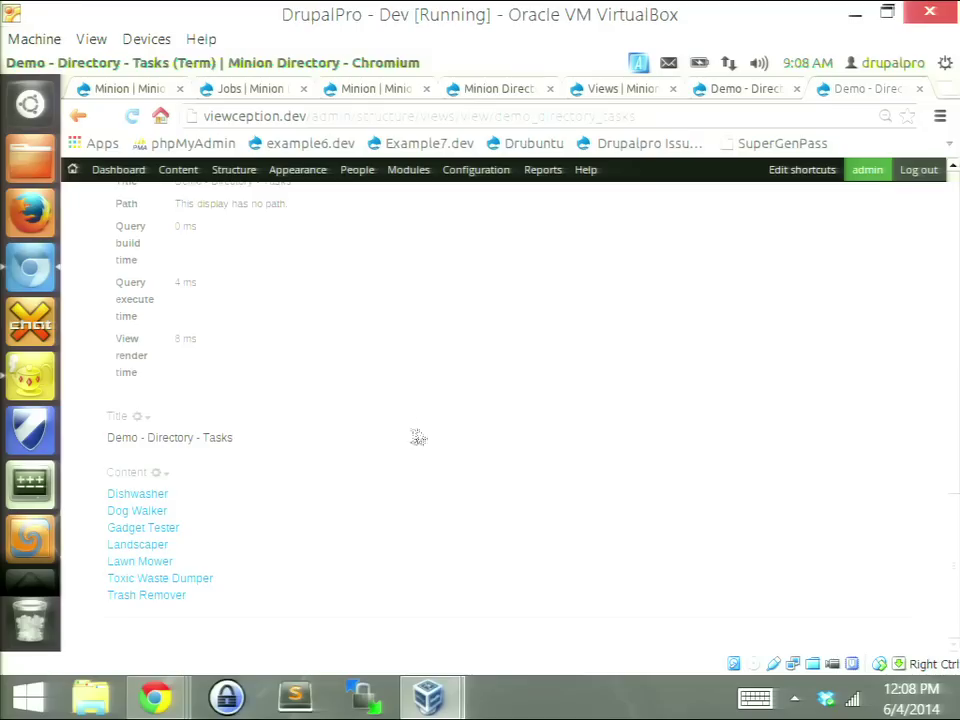
scroll(420, 434, "up", 10)
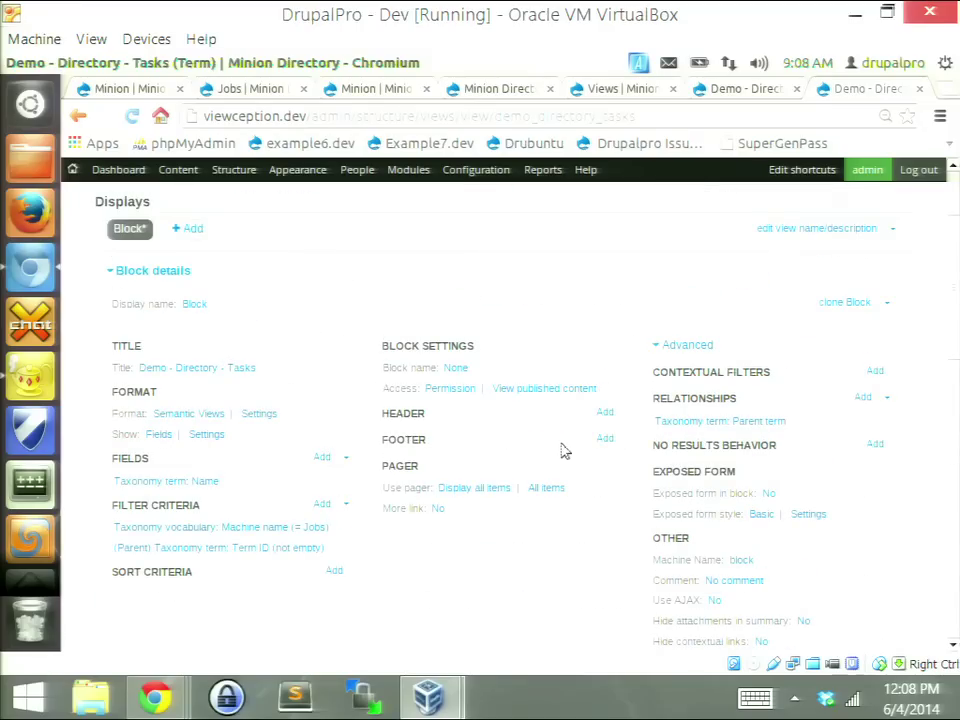
scroll(785, 315, "up", 3)
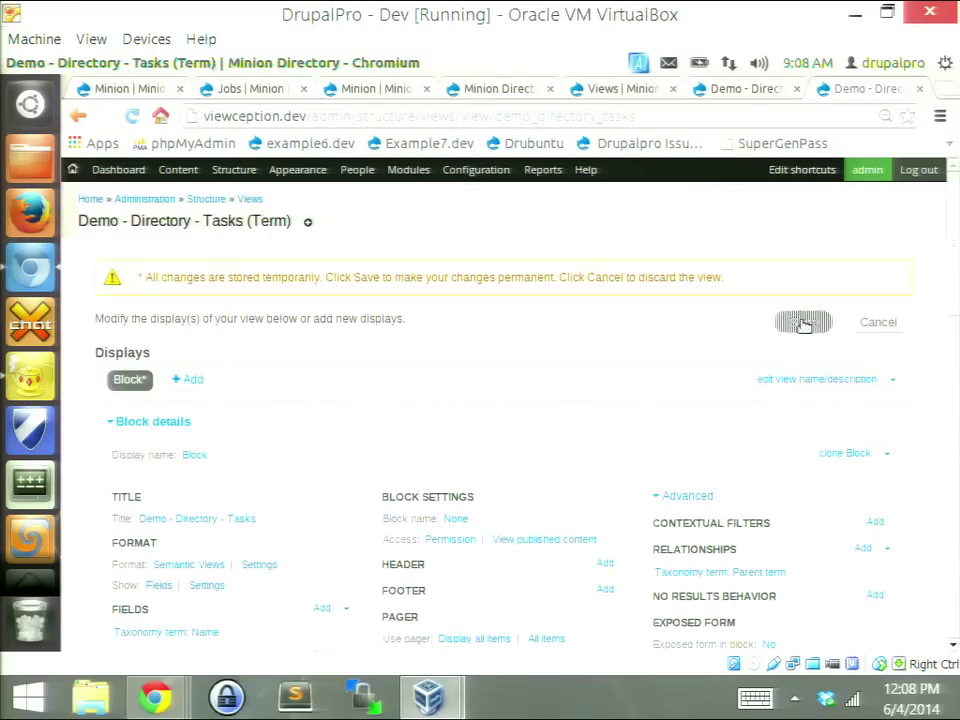
left_click(803, 324)
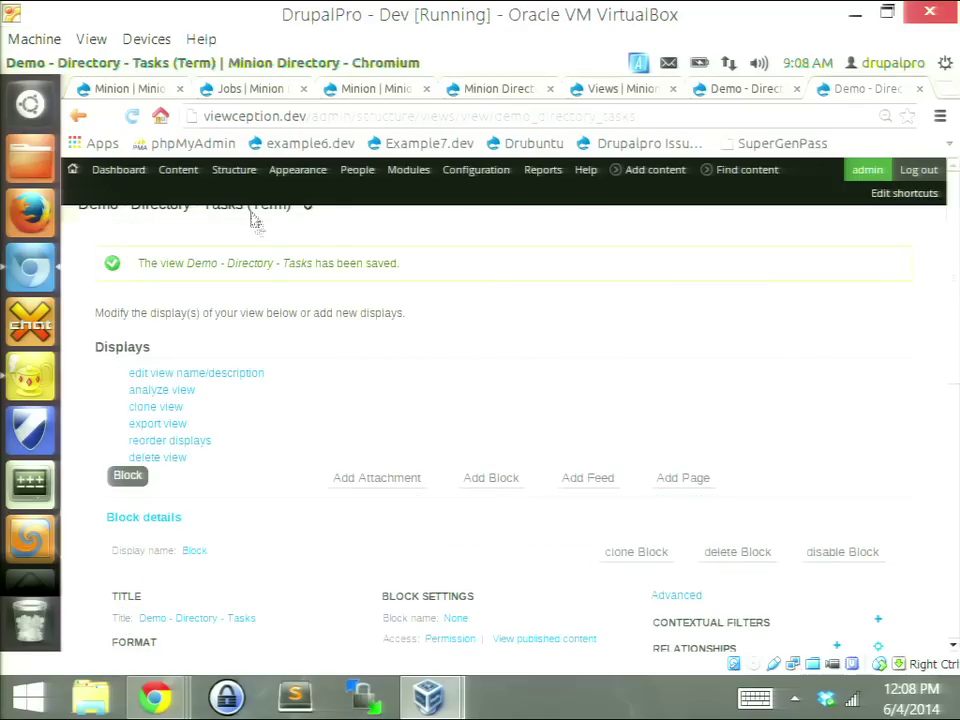
Step: Open the form for adding a new view in a separate browser tab and switch to it
mouse_move(232, 169)
mouse_move(335, 334)
right_click(380, 337)
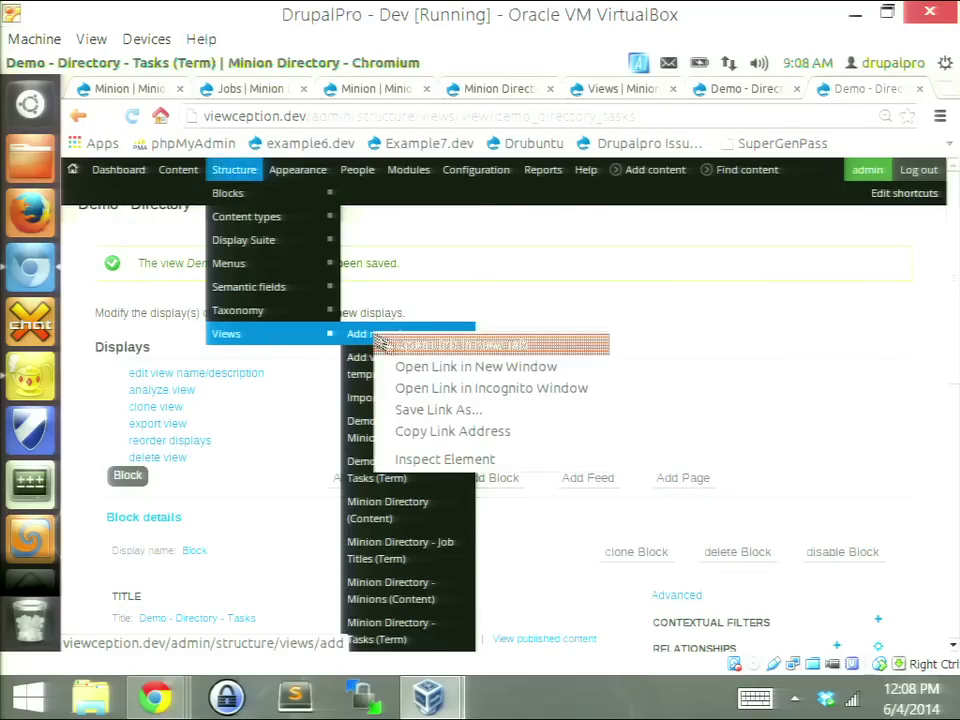
left_click(383, 344)
left_click(857, 90)
Step: Name the new view Demo - Directory - Jobs
left_click(157, 282)
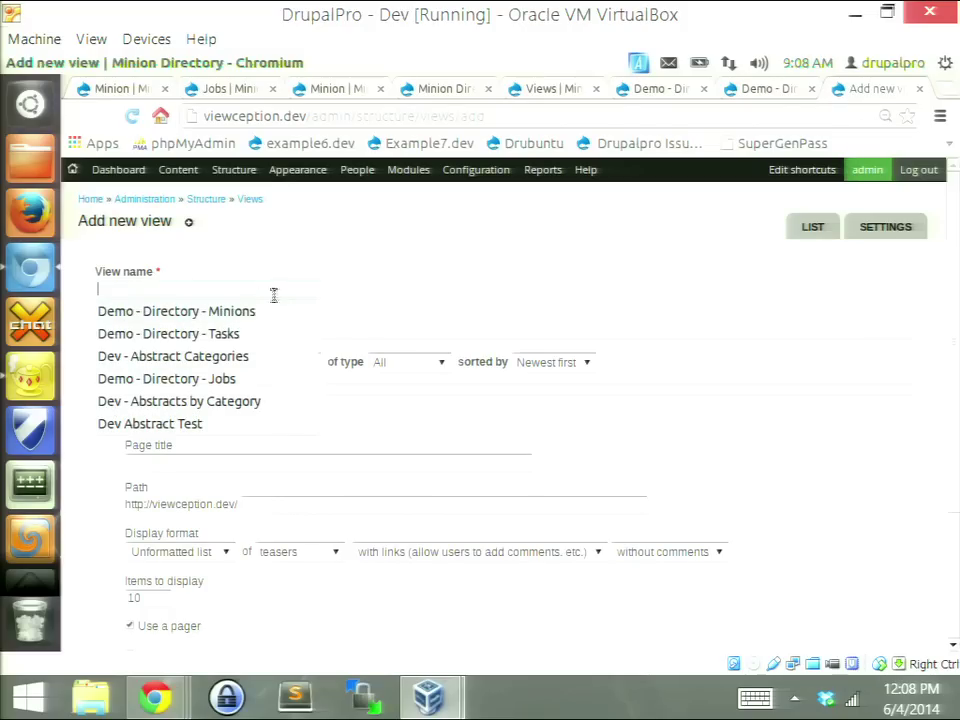
left_click(256, 356)
triple_click(241, 289)
type("D")
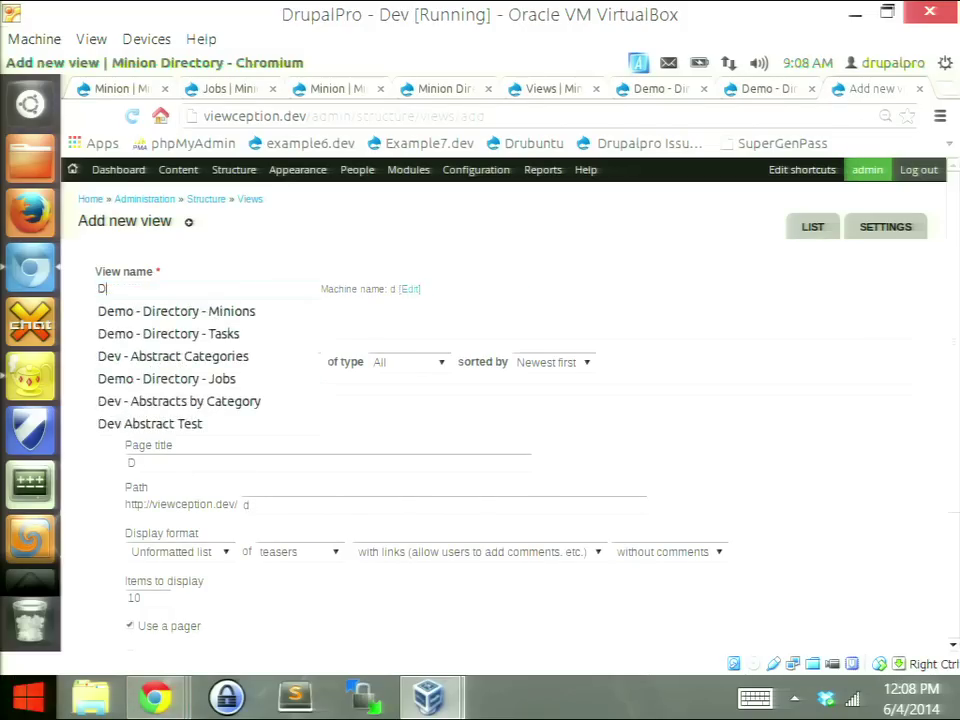
type("emo")
left_click(110, 465)
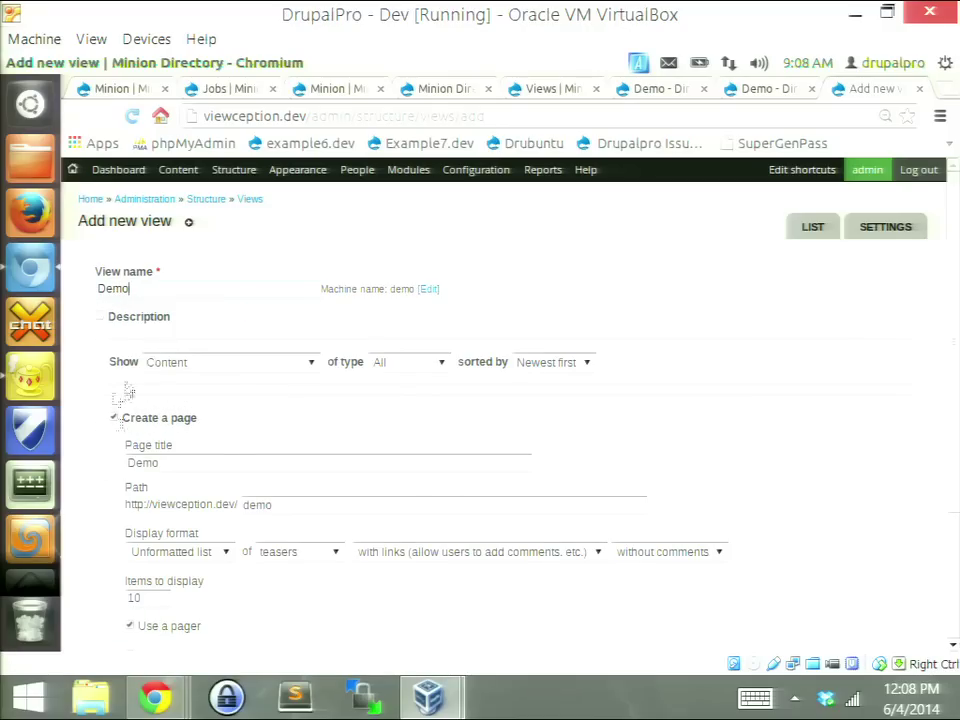
left_click(185, 290)
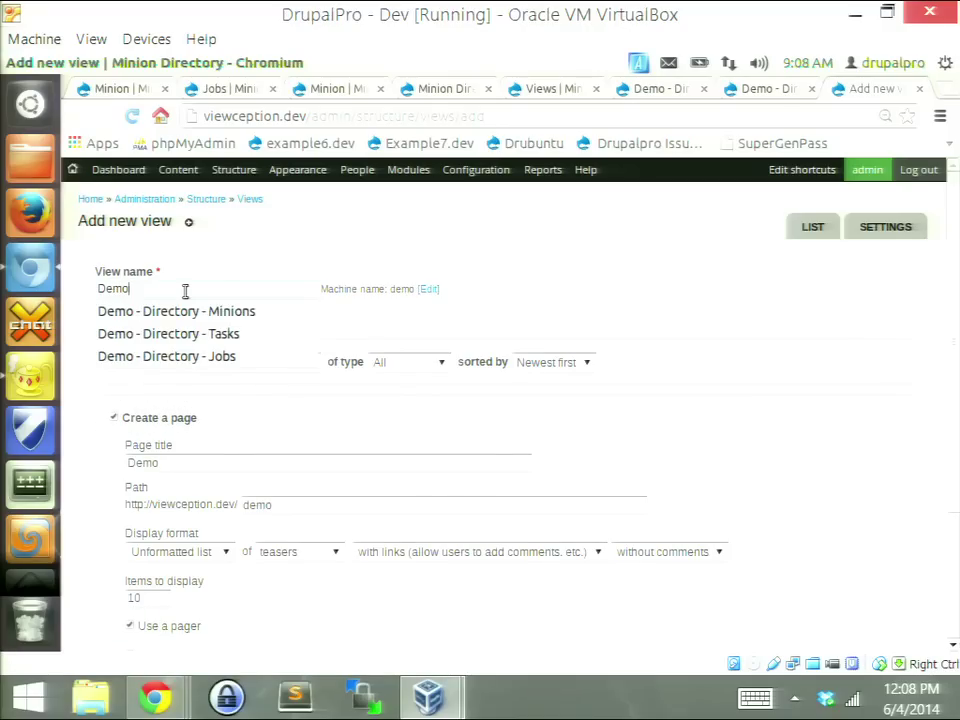
left_click(167, 357)
Step: Make the new view show Taxonomy terms of type Jobs
left_click(197, 364)
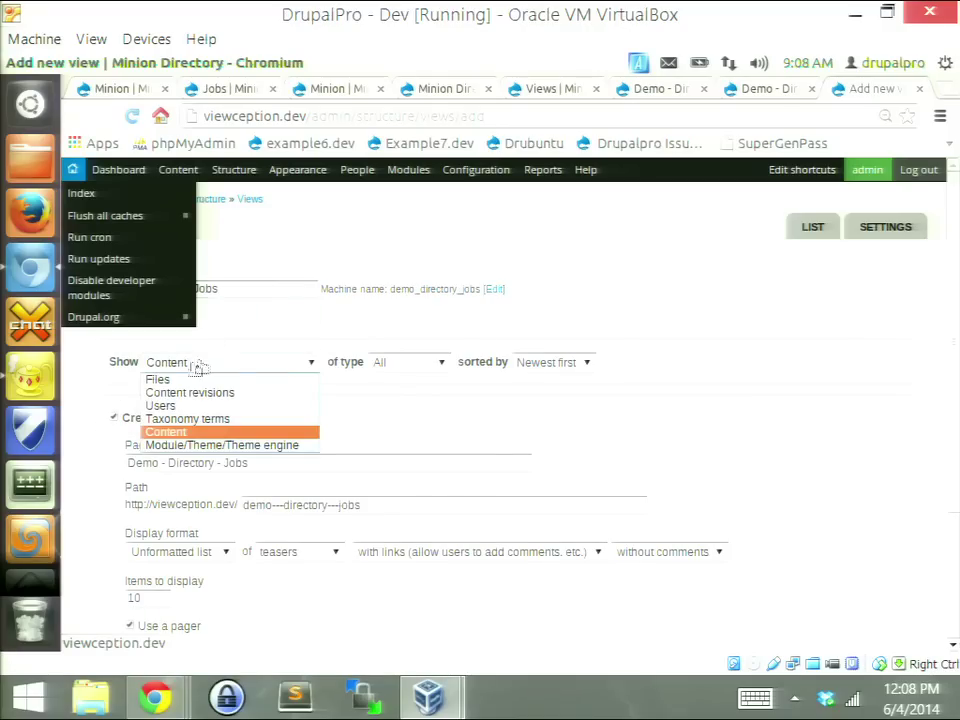
left_click(246, 419)
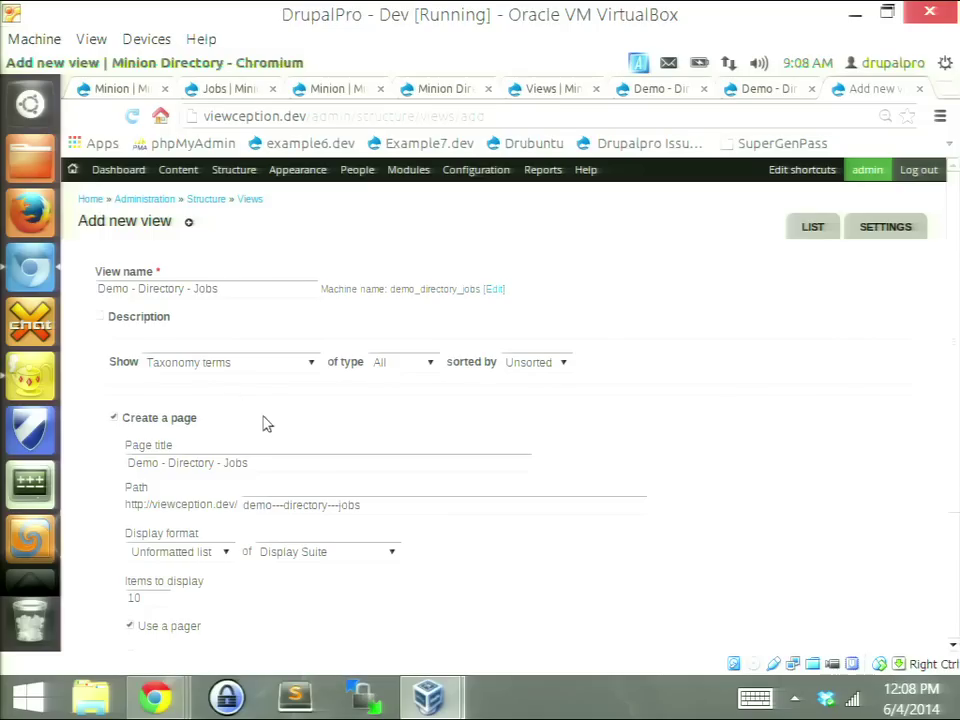
left_click(403, 362)
left_click(398, 407)
Step: Set the Jobs view's page path to demo/minion/jobs and its display format to Semantic Views
scroll(405, 388, "down", 2)
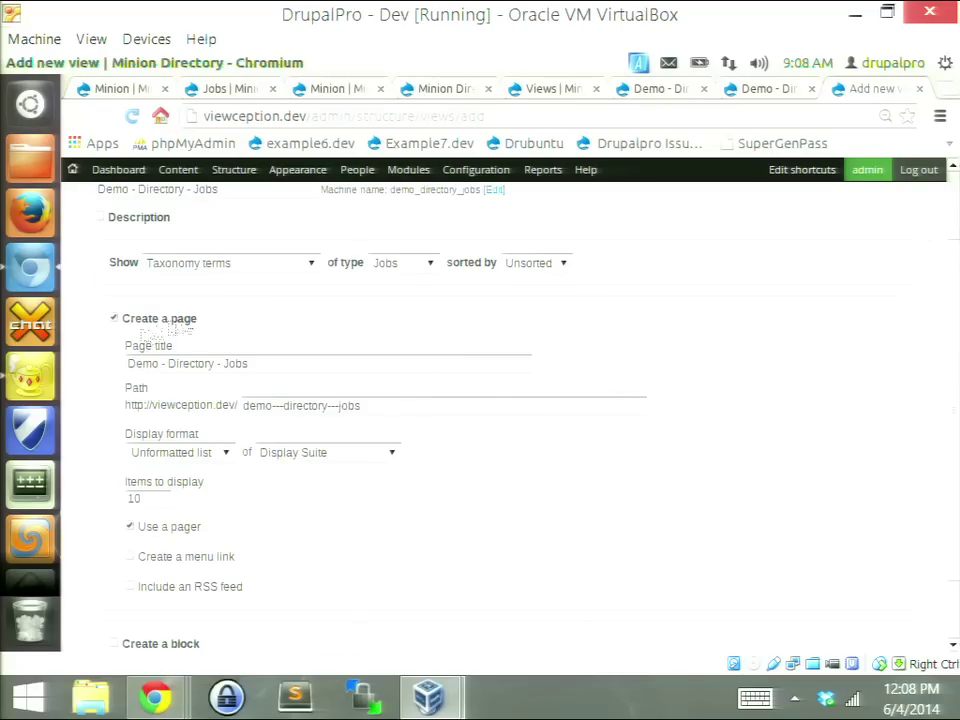
left_click_drag(420, 411, 225, 433)
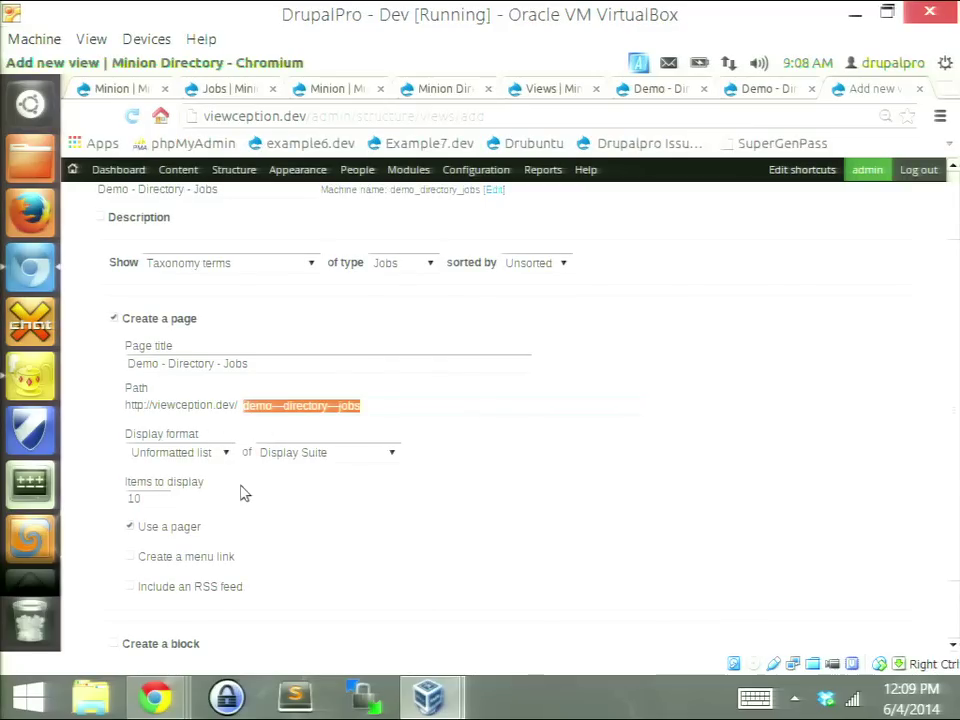
type("demo/")
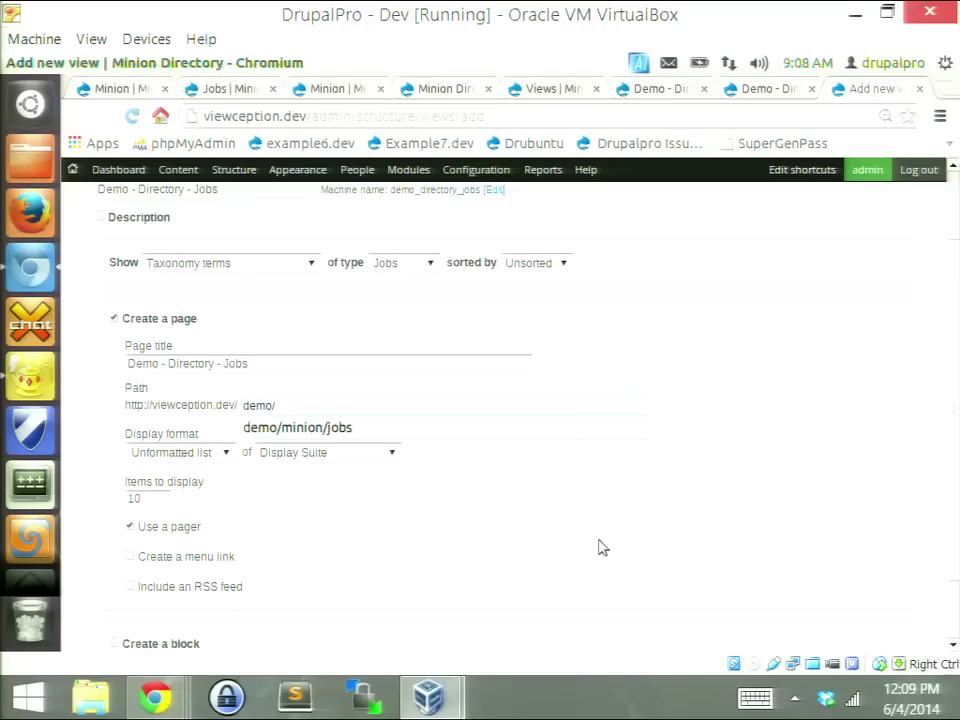
left_click(333, 428)
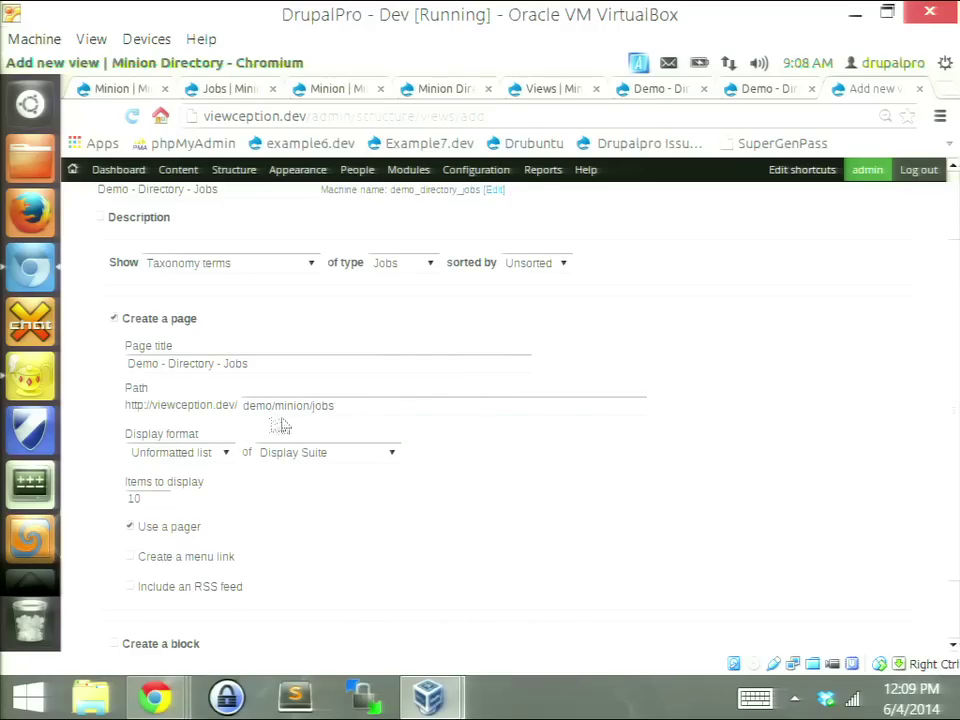
left_click(200, 453)
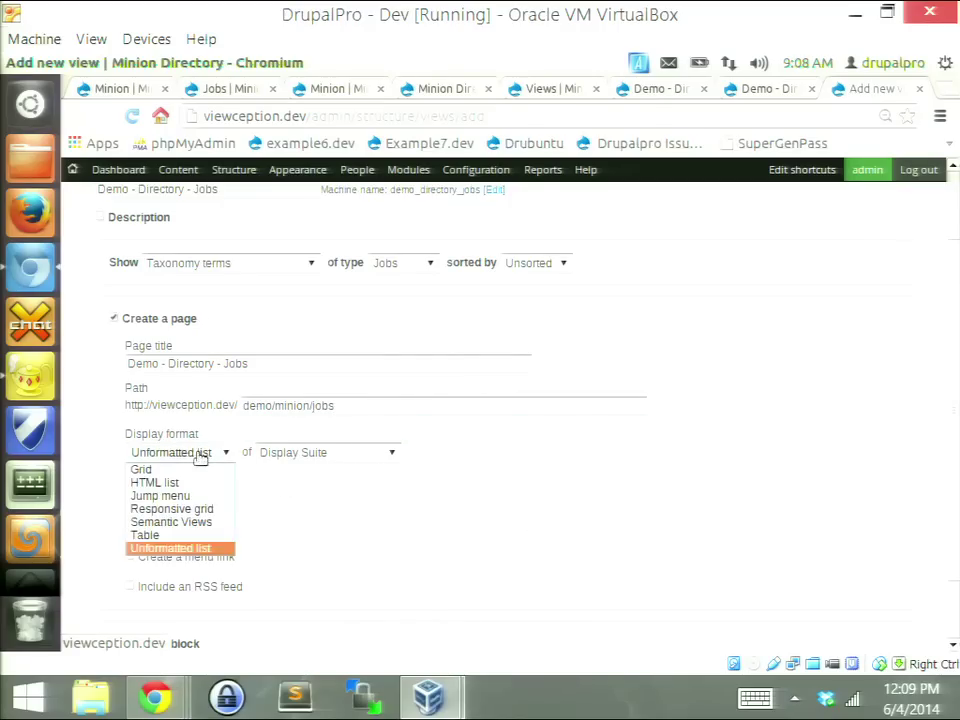
left_click(224, 522)
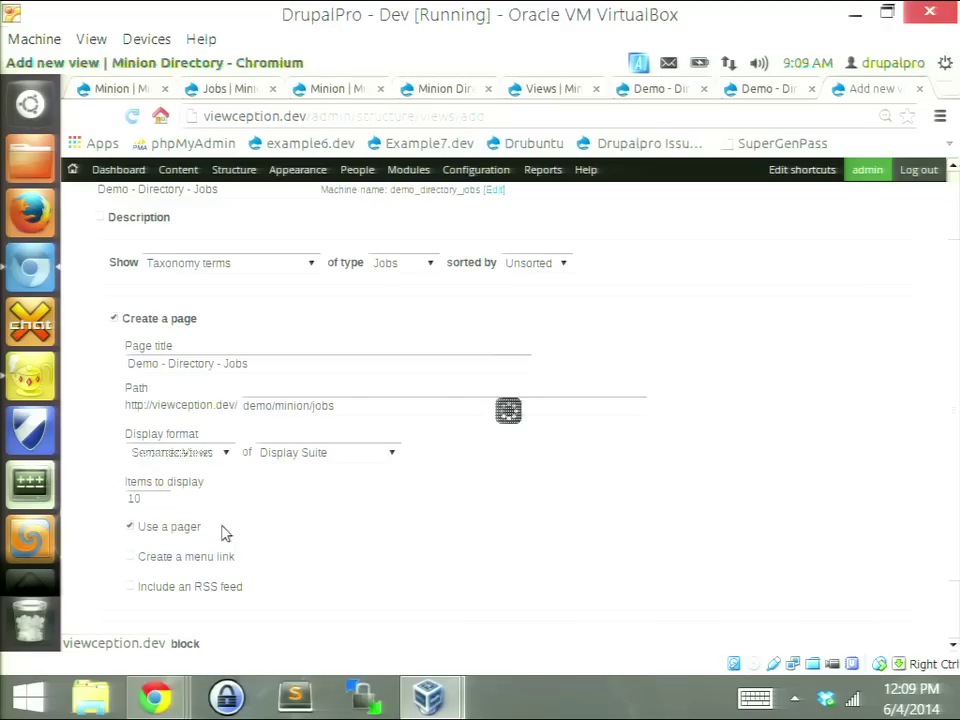
Step: Set the Jobs page to show Fields with 0 items to display and no pager, and continue to the view's full editor
left_click(364, 455)
left_click(376, 486)
double_click(158, 497)
type("0")
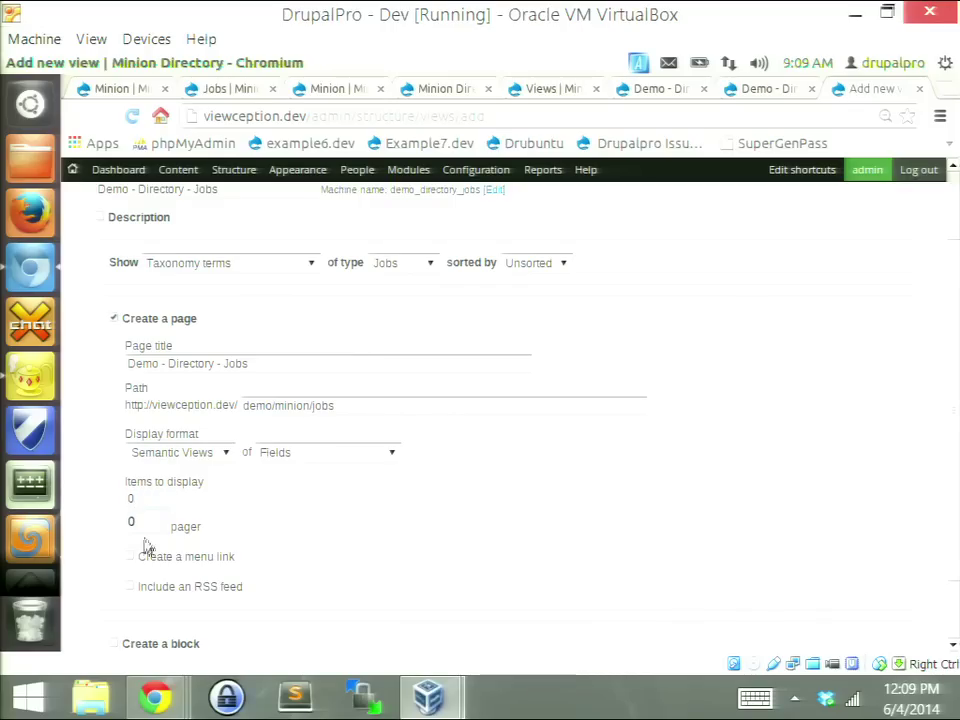
scroll(167, 495, "down", 1)
left_click(161, 481)
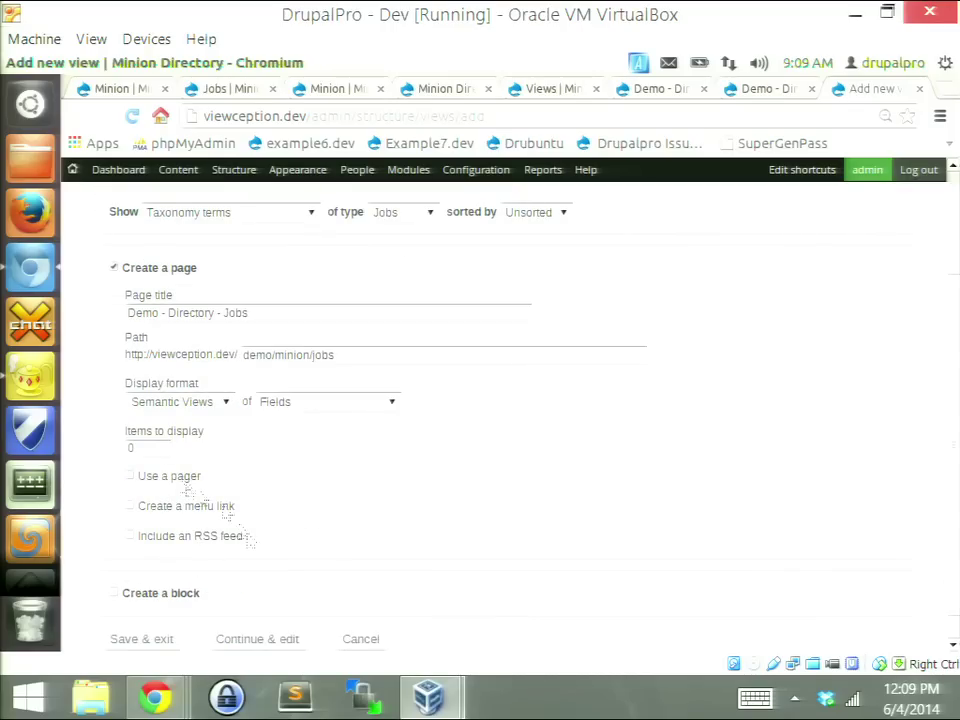
left_click(254, 641)
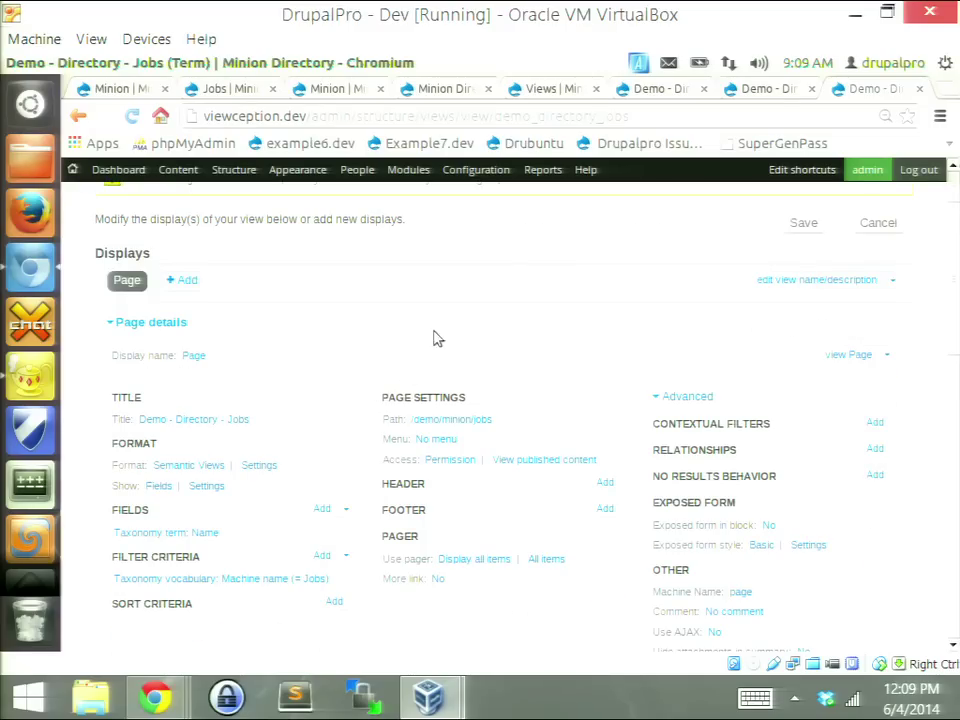
Step: Switch to the Demo - Directory - Tasks view and preview its results with contextual filter value 5
left_click(772, 90)
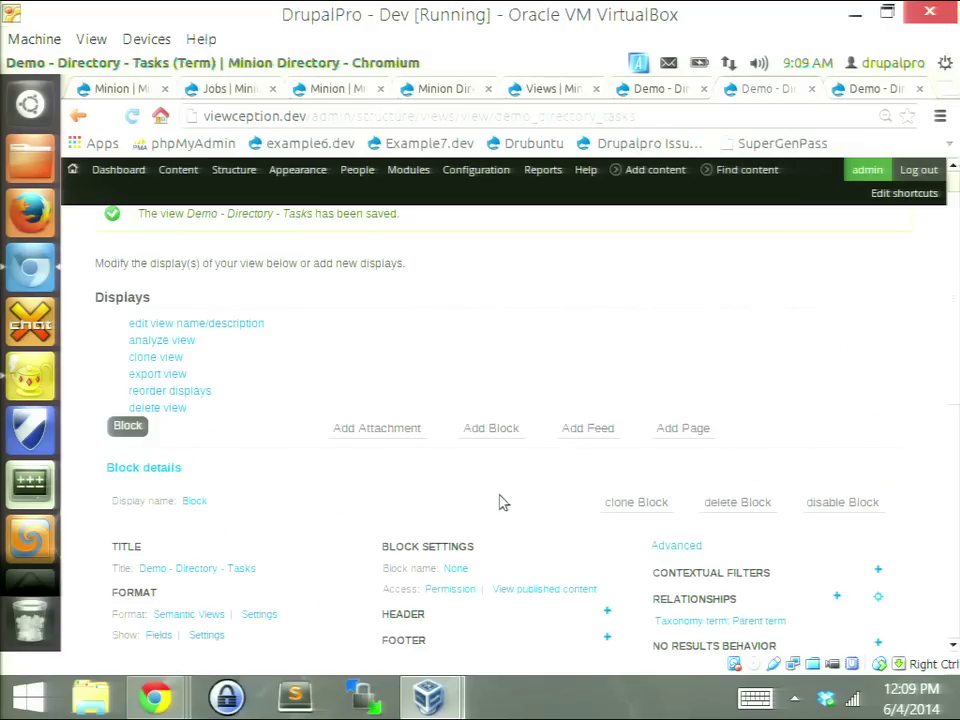
scroll(490, 400, "down", 10)
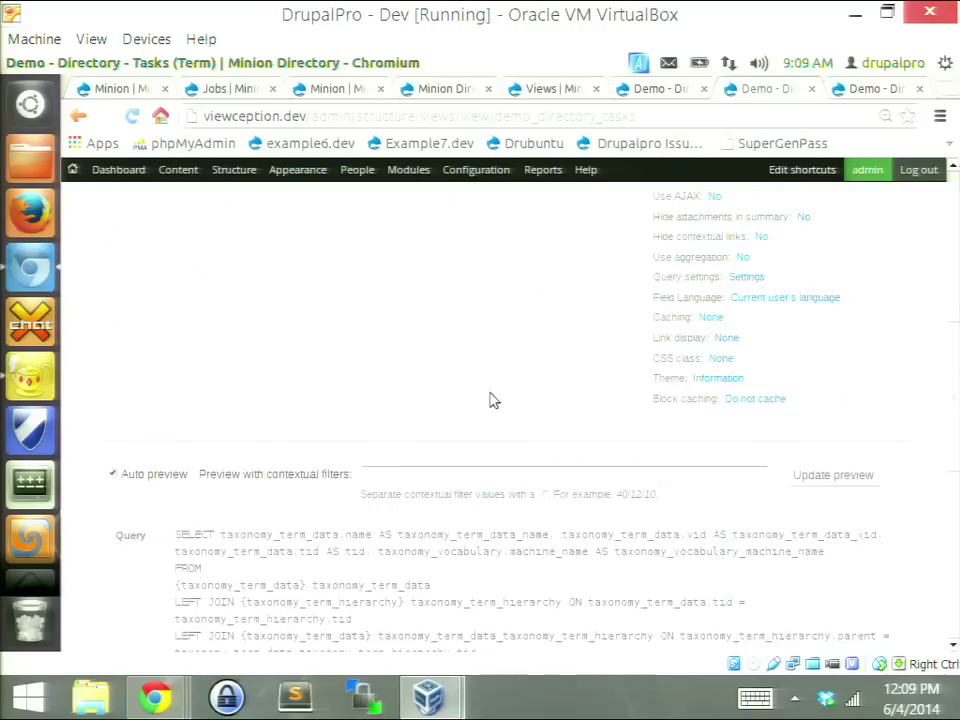
scroll(490, 400, "up", 3)
left_click(491, 373)
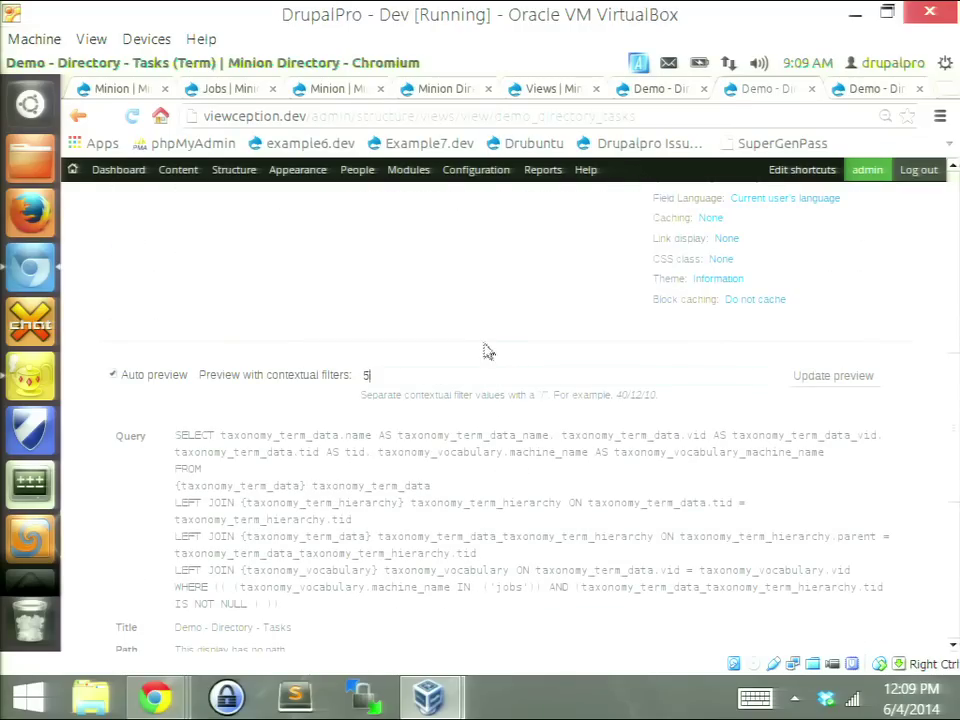
left_click(800, 375)
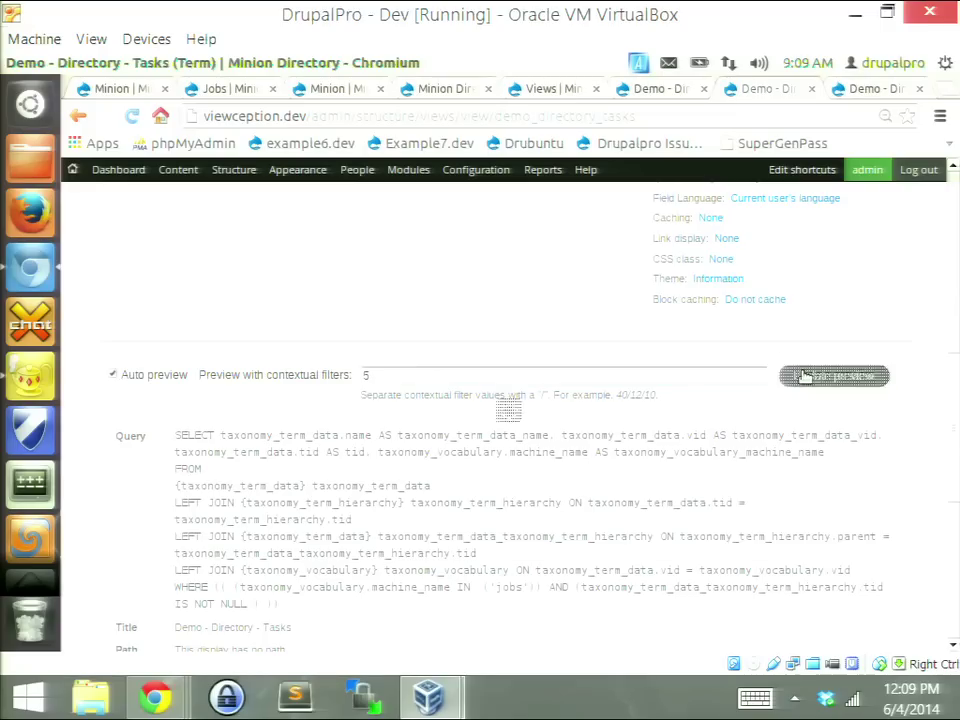
scroll(326, 336, "down", 4)
scroll(333, 345, "down", 2)
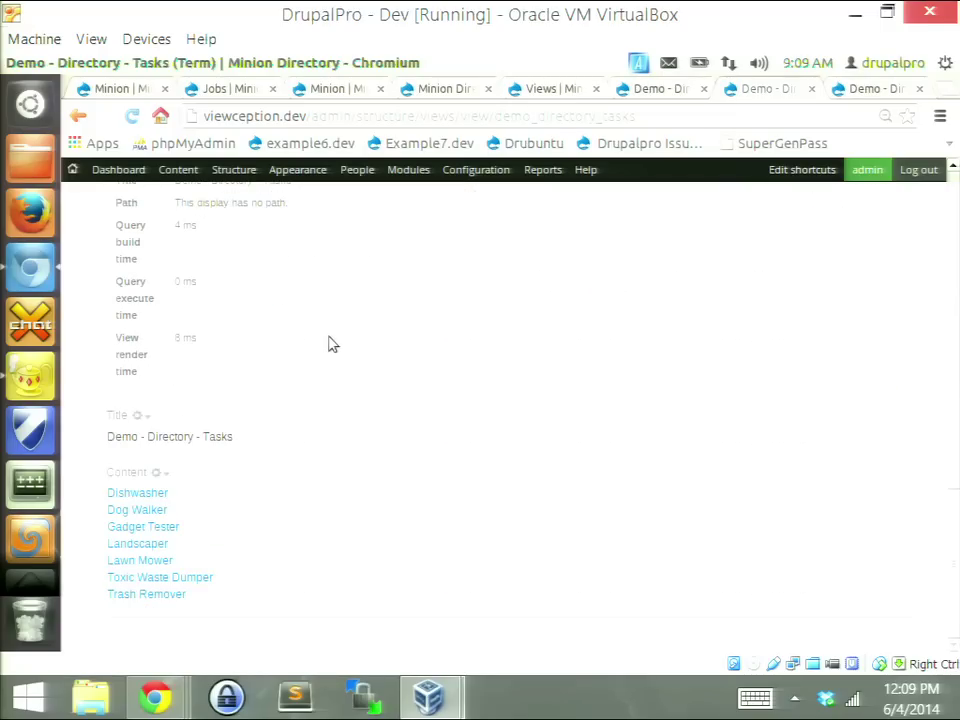
scroll(516, 350, "up", 15)
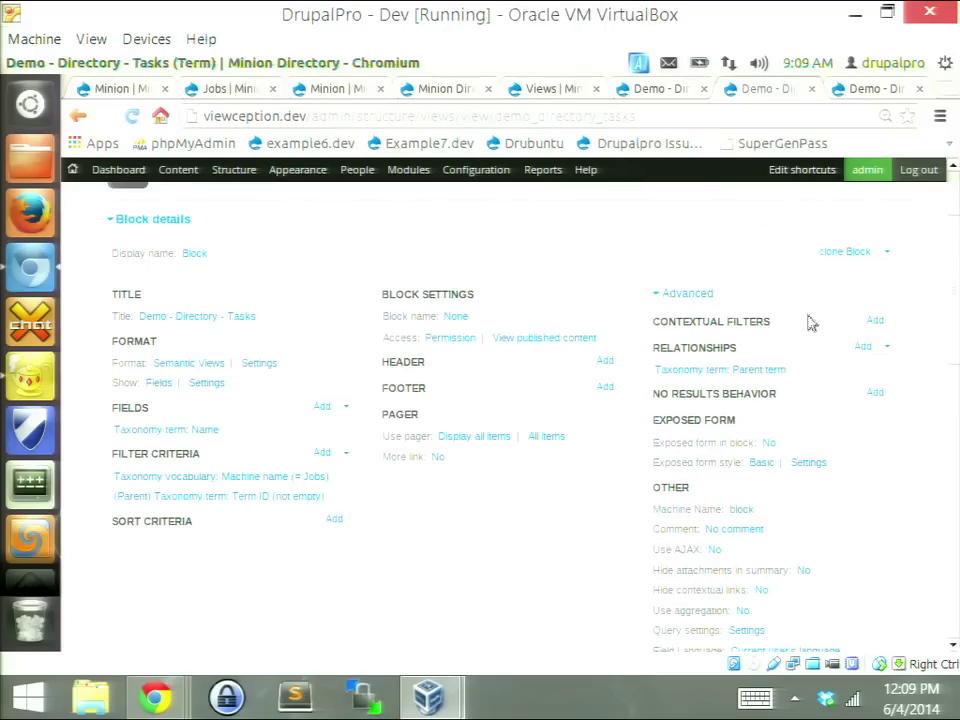
Step: Add a Taxonomy term: Term ID contextual filter to all displays of the Tasks view
left_click(876, 323)
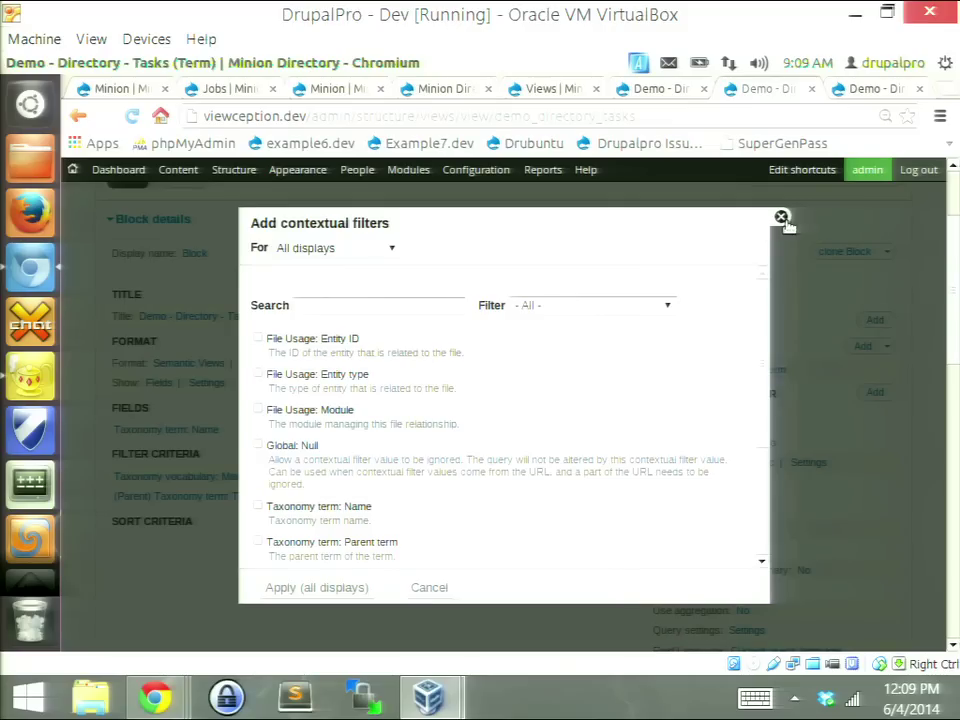
left_click(782, 218)
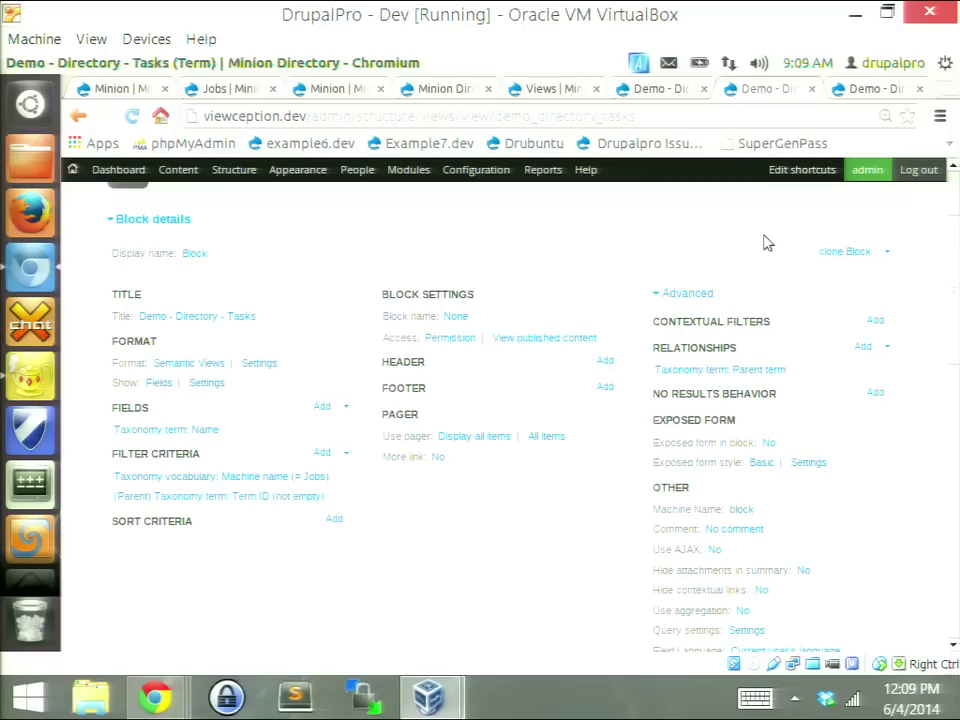
left_click(880, 319)
left_click(596, 306)
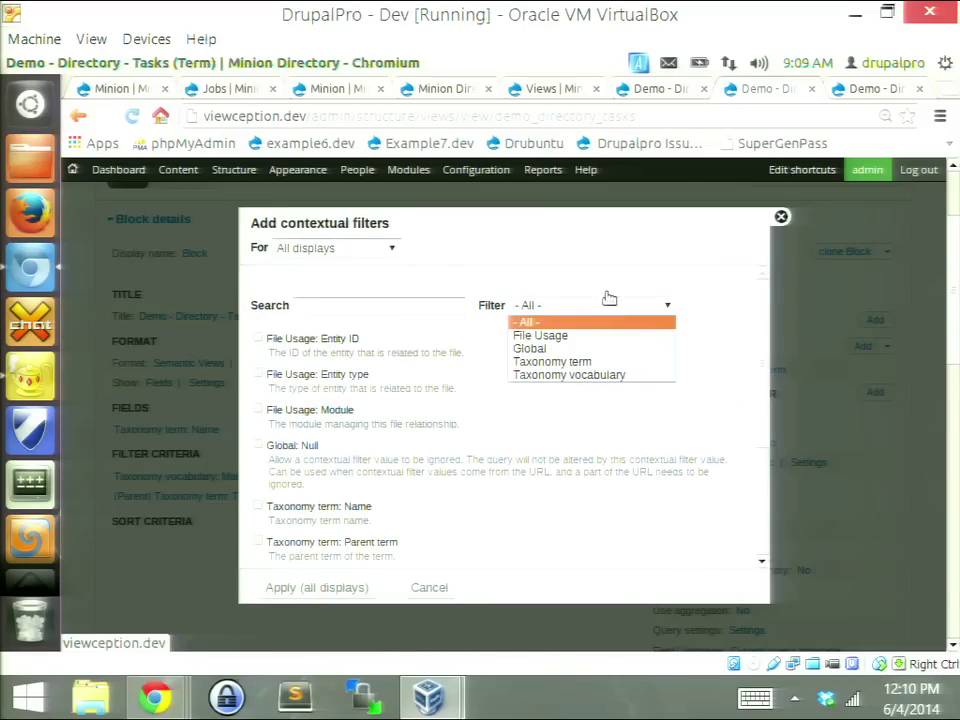
left_click(606, 361)
left_click(355, 414)
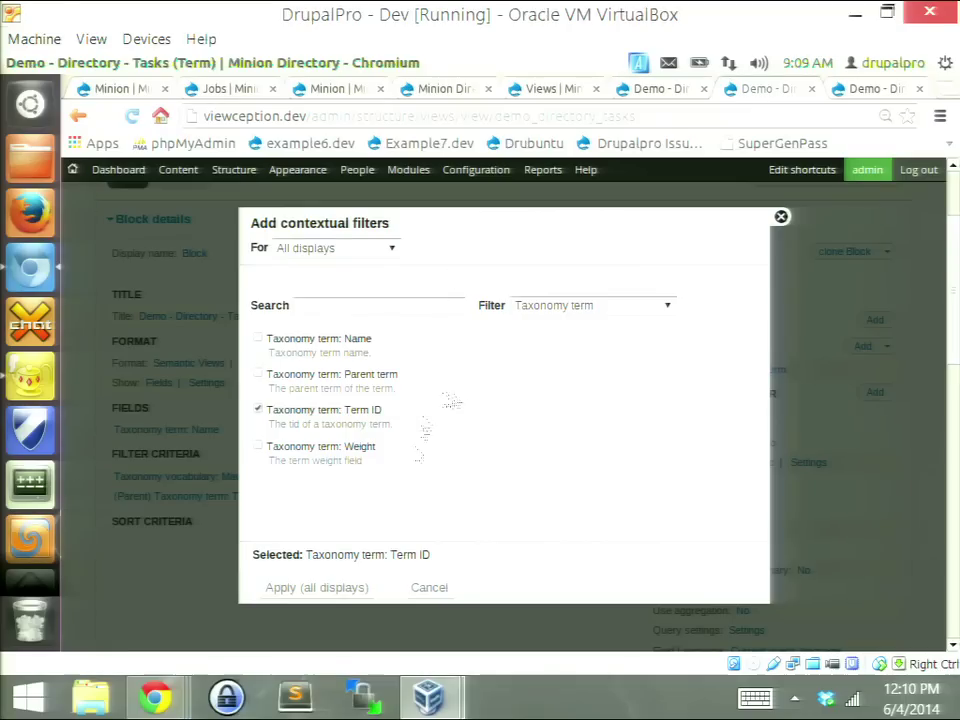
left_click(331, 588)
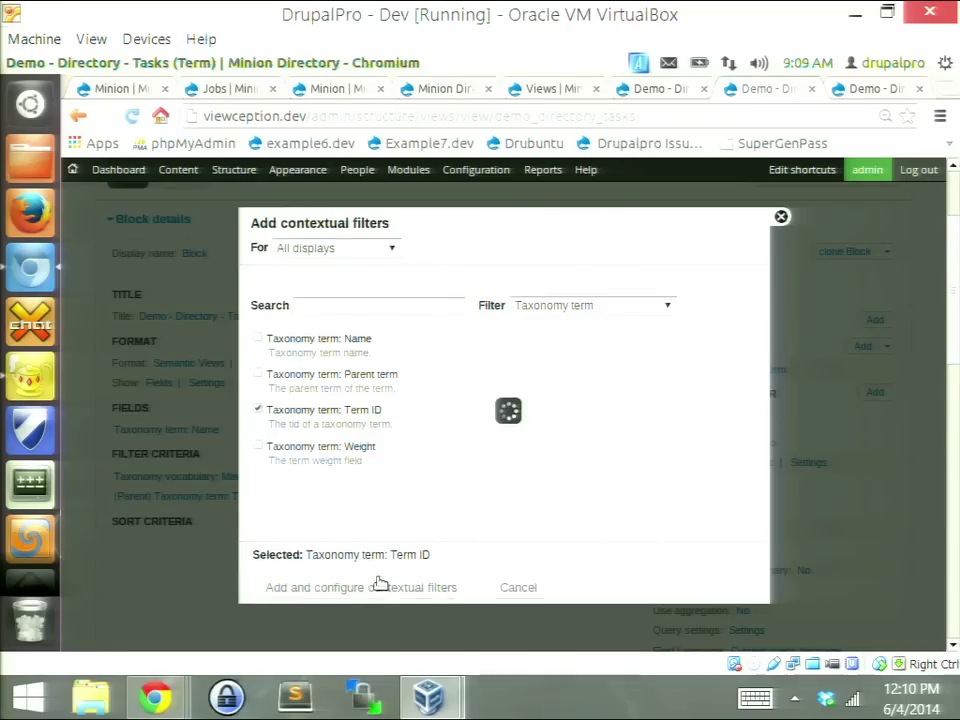
left_click(305, 452)
left_click(326, 585)
scroll(561, 422, "down", 8)
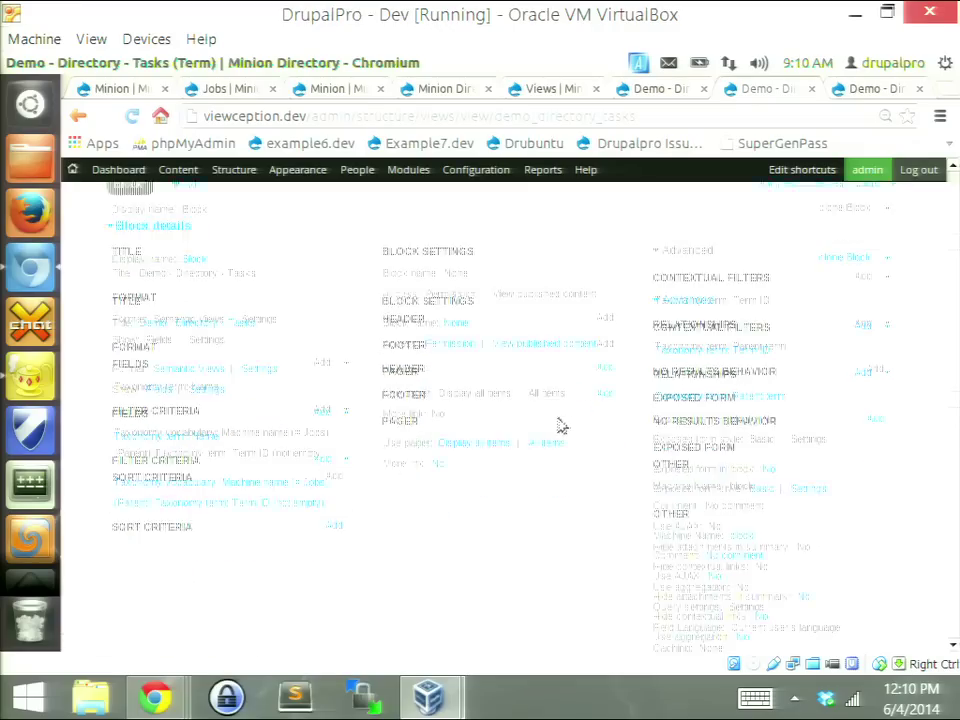
scroll(548, 487, "up", 8)
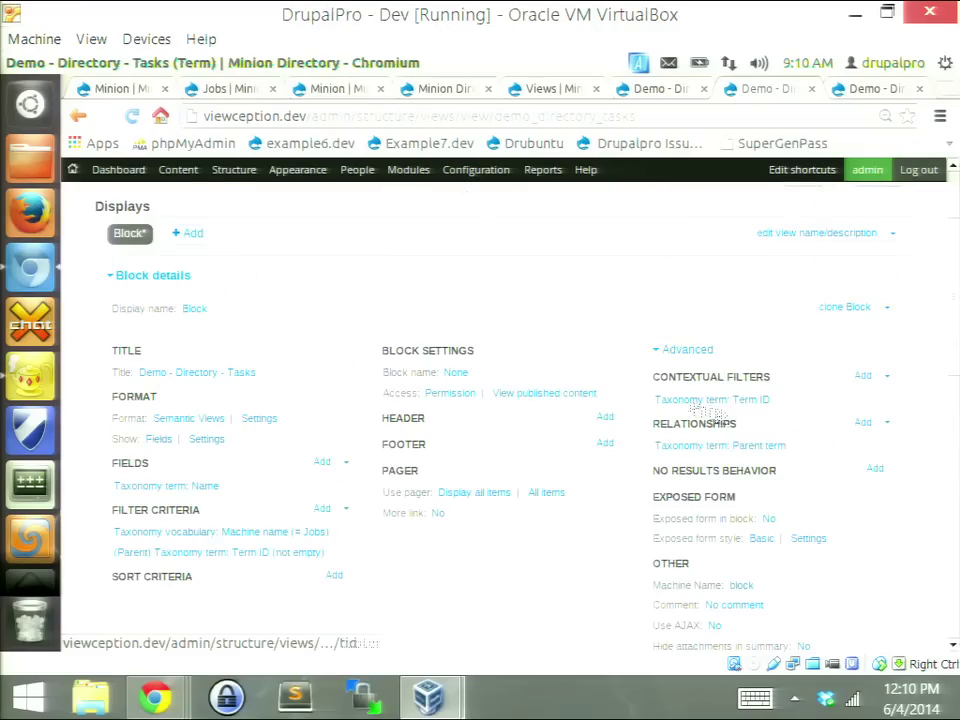
Step: Make the Tasks view's Term ID contextual filter use the Parent relationship, check the preview, and save the view
left_click(731, 400)
left_click(310, 323)
left_click(306, 356)
left_click(317, 588)
scroll(506, 540, "down", 8)
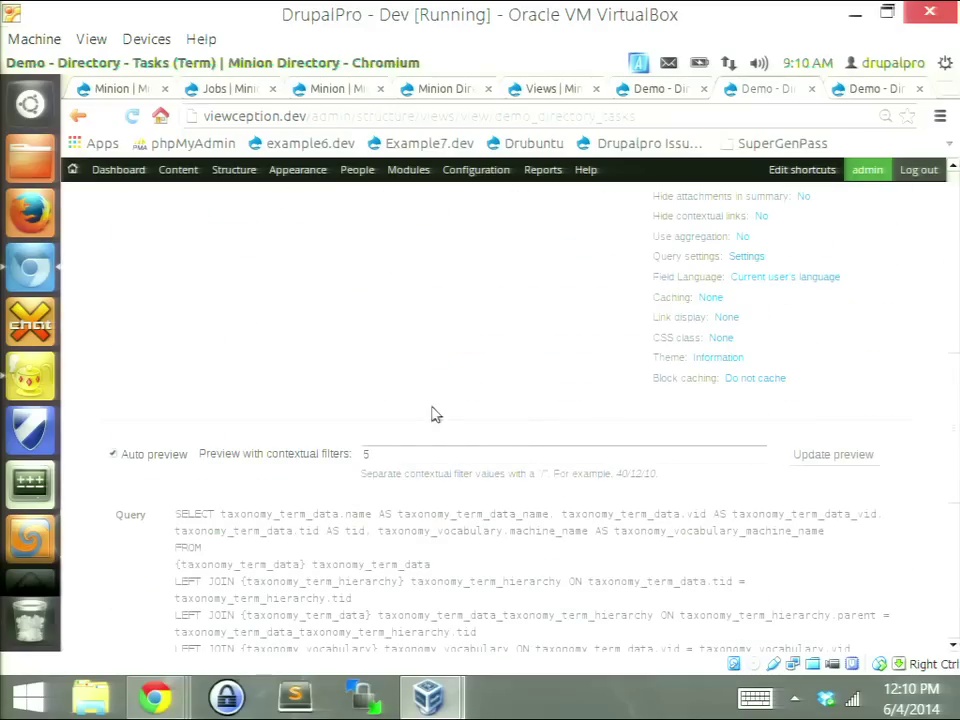
scroll(414, 405, "down", 8)
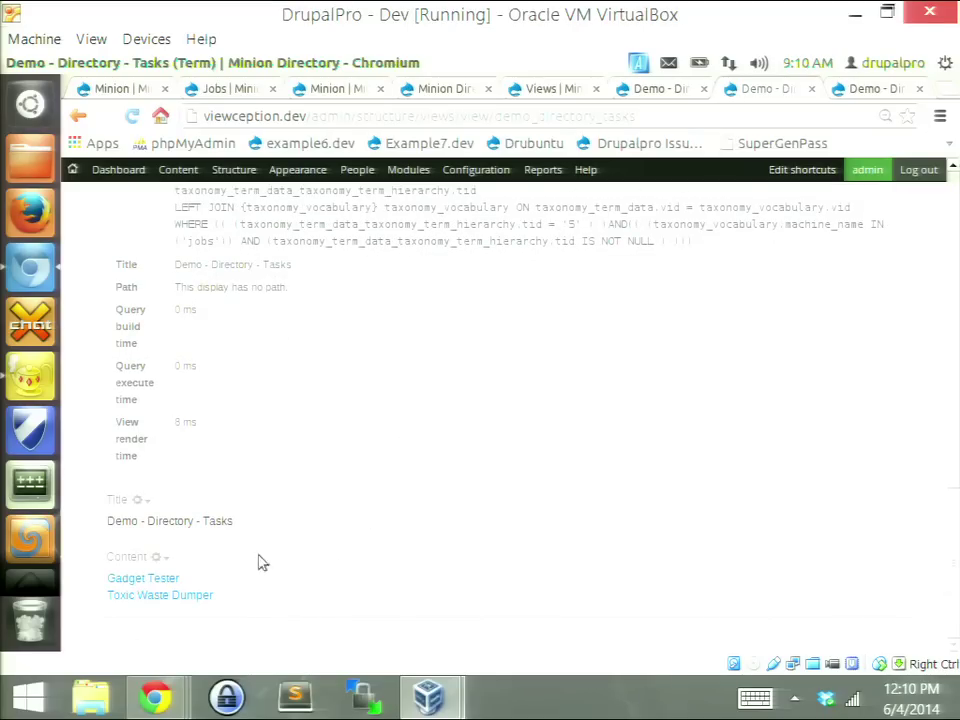
scroll(264, 558, "up", 1)
scroll(263, 514, "up", 20)
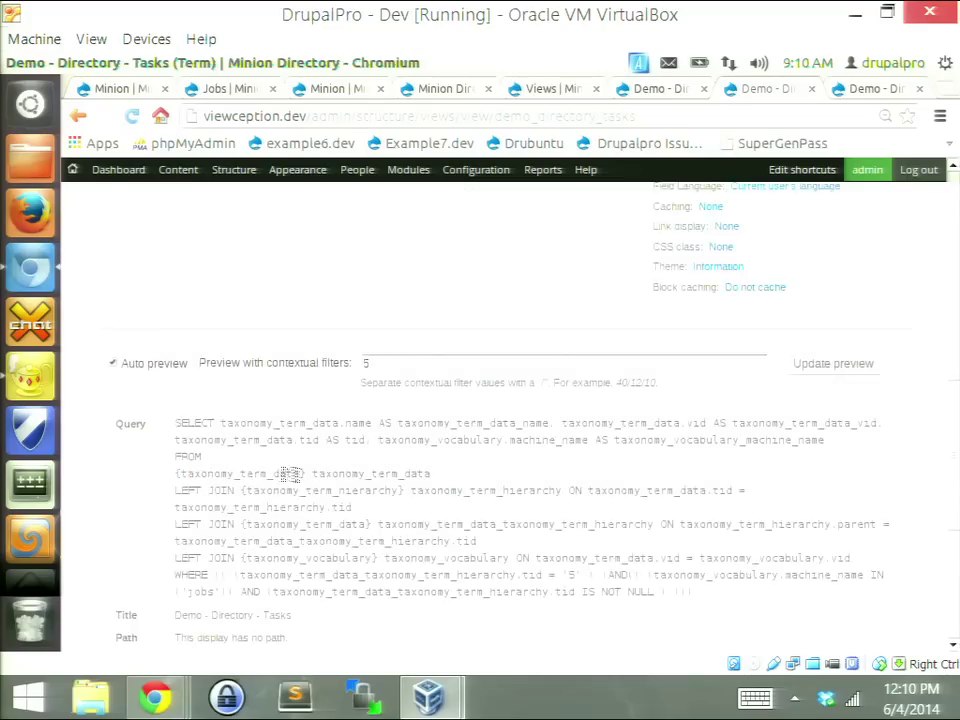
left_click(804, 324)
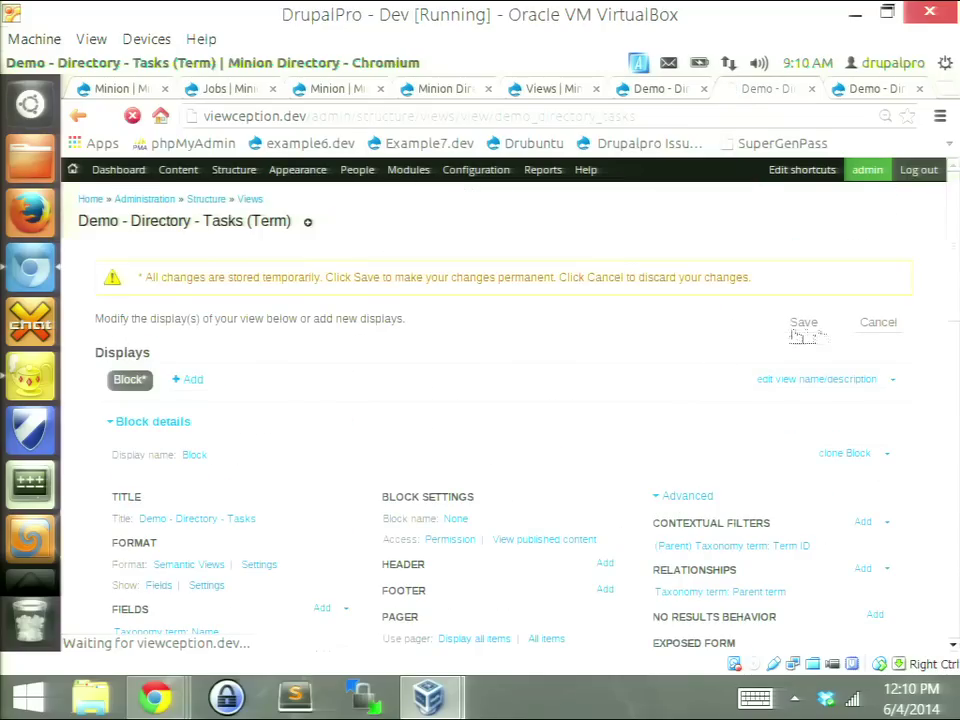
Step: Return to the Demo - Directory - Jobs view and add a Taxonomy term: Parent term relationship identified as Parent
left_click(870, 89)
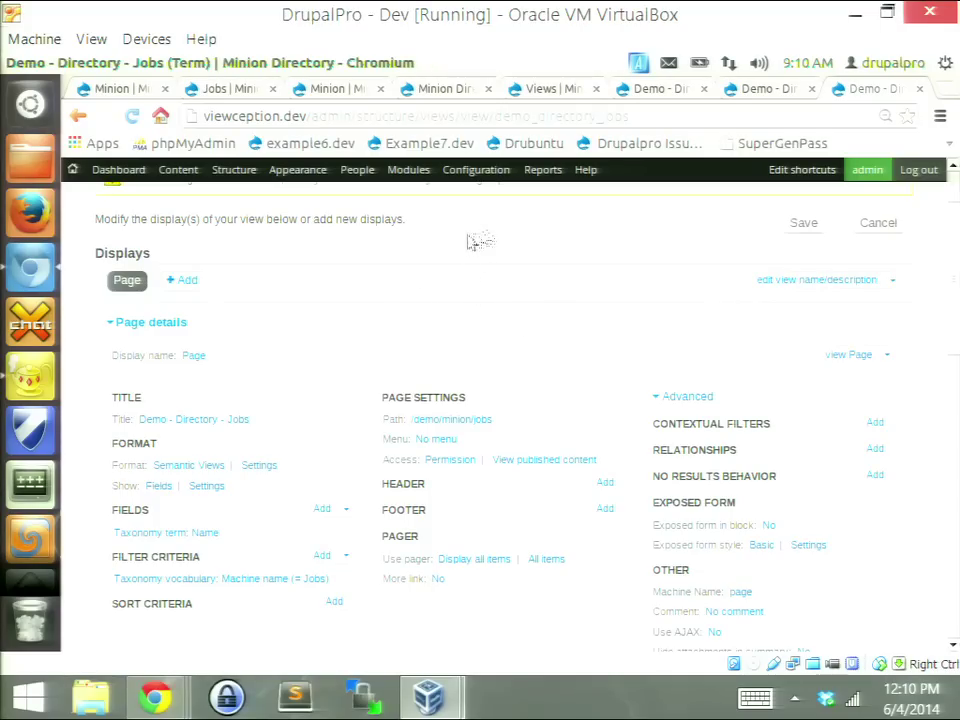
scroll(480, 300, "down", 15)
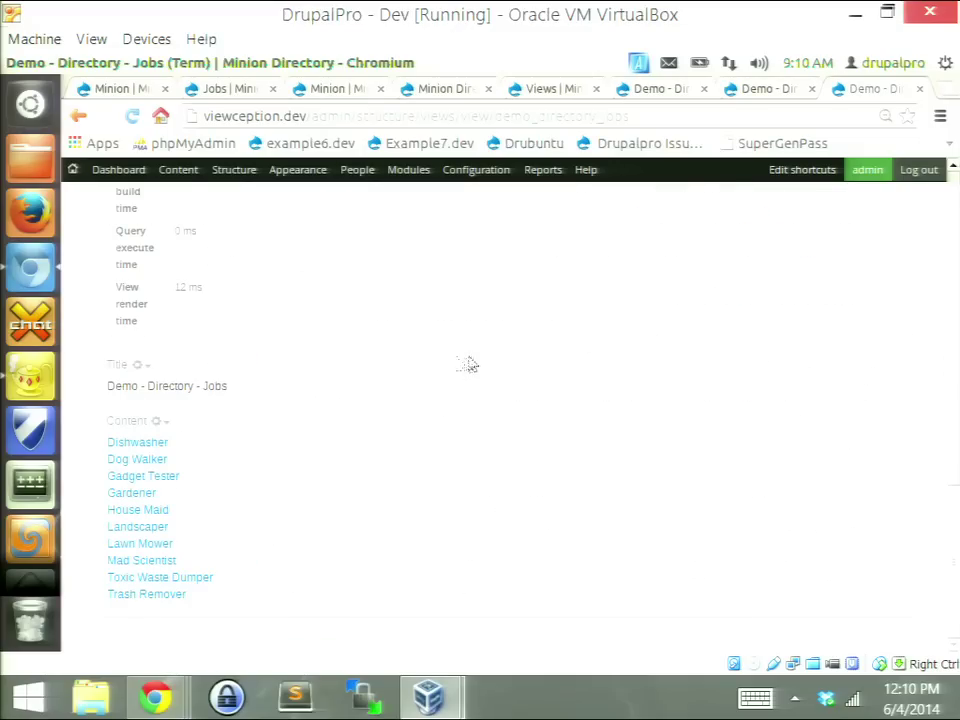
scroll(465, 364, "up", 15)
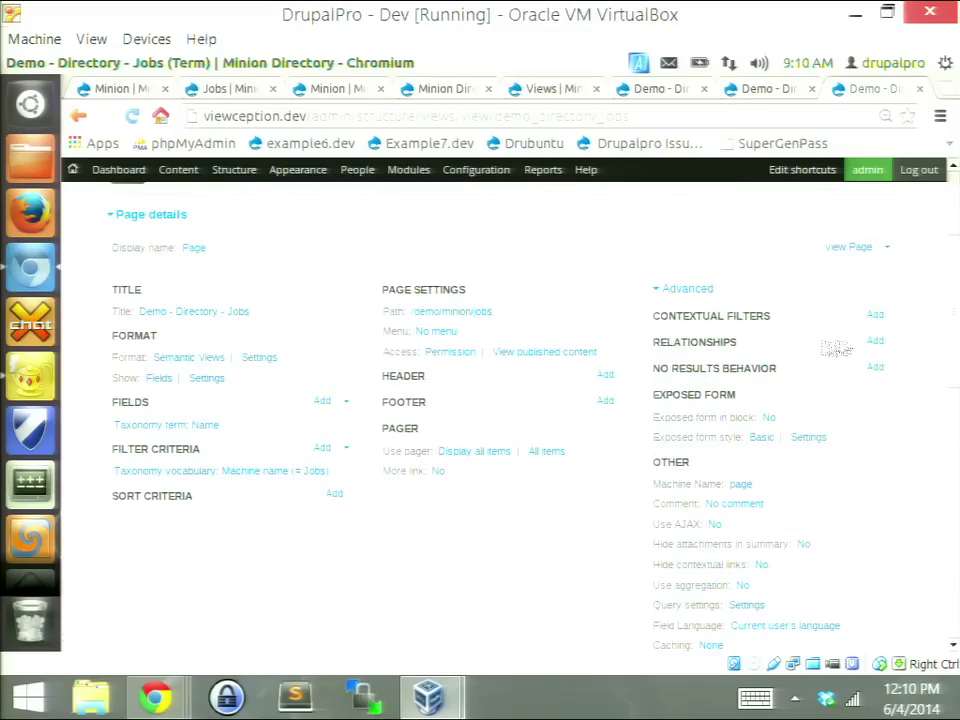
left_click(876, 341)
left_click(340, 458)
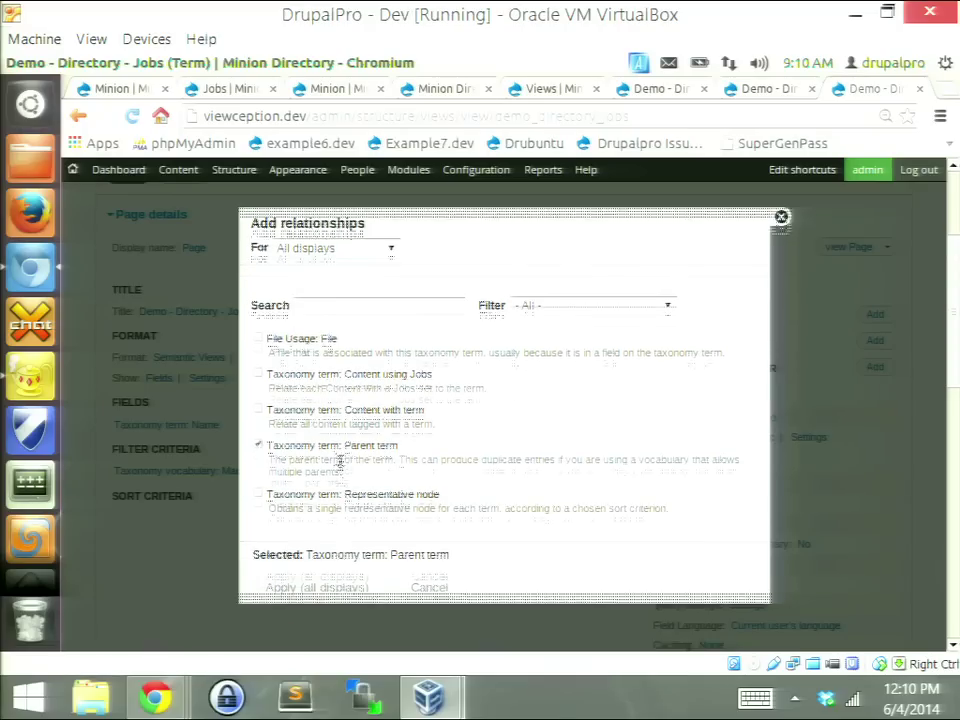
left_click(338, 585)
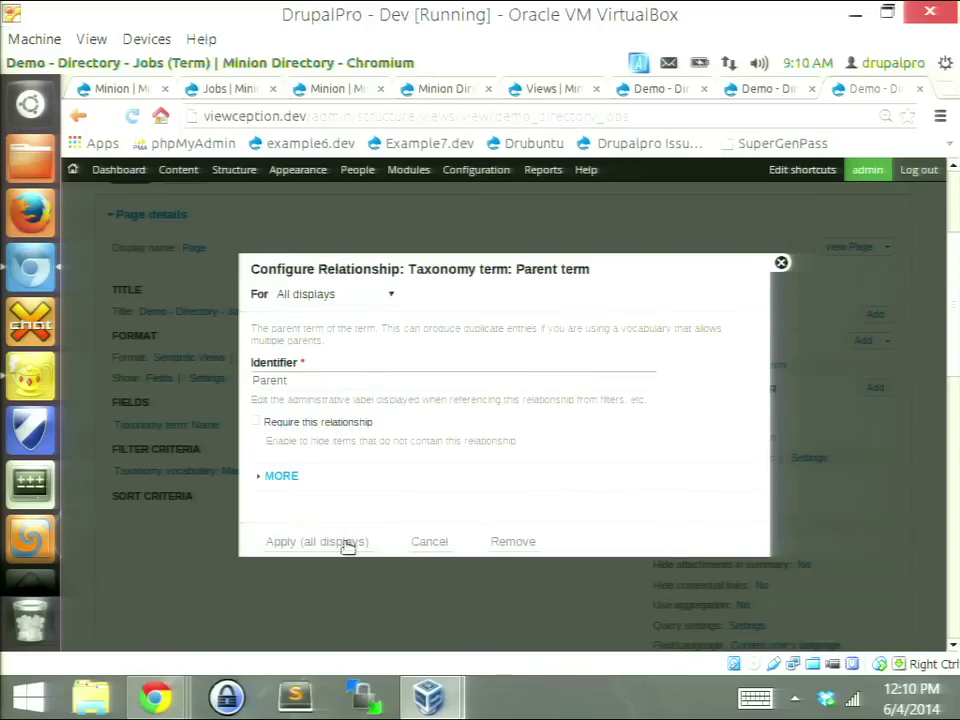
left_click(345, 542)
Step: Add a Taxonomy term: Term ID filter criterion to all displays of the Jobs view
left_click(322, 452)
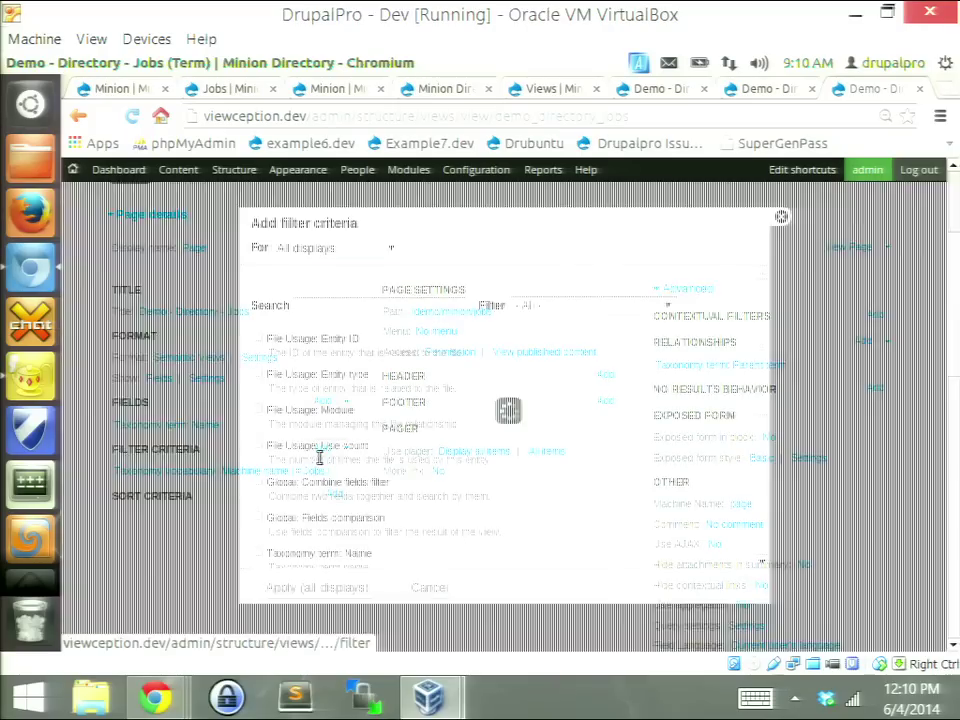
left_click(528, 306)
left_click(536, 362)
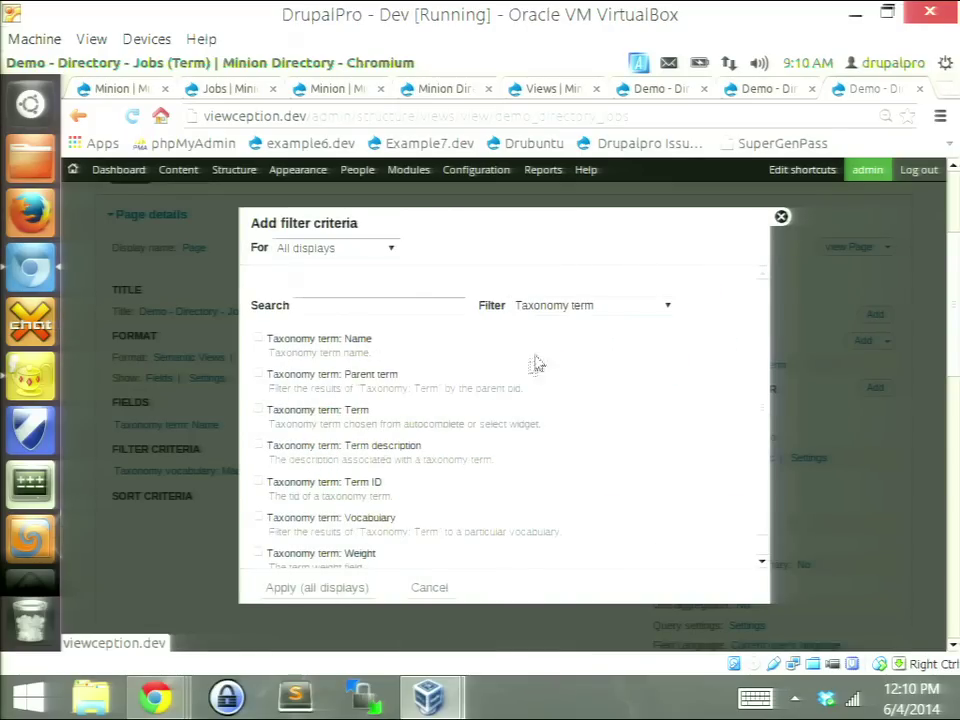
left_click(343, 484)
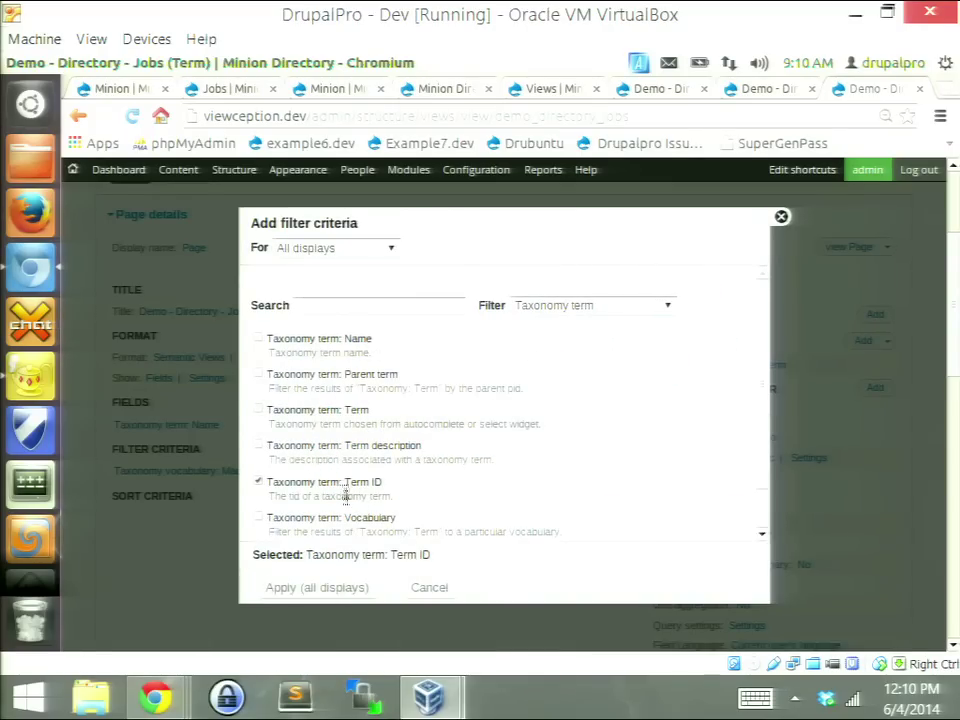
left_click(331, 586)
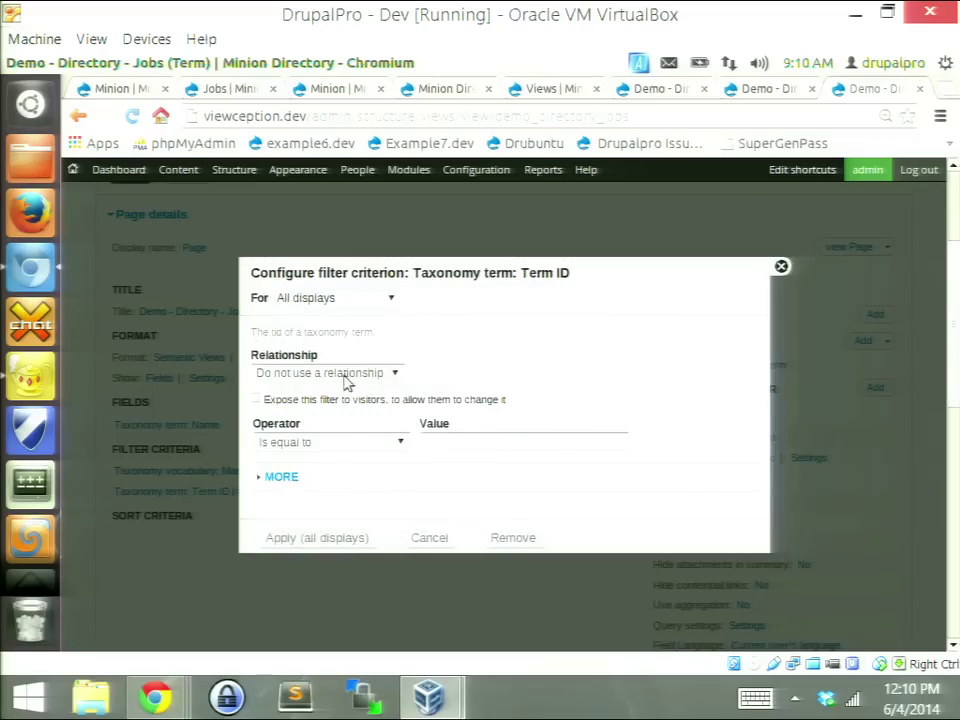
Step: Configure the Jobs view's Term ID filter with the Parent relationship and the operator Is empty (NULL), and check the preview
left_click(336, 443)
left_click(343, 373)
left_click(343, 373)
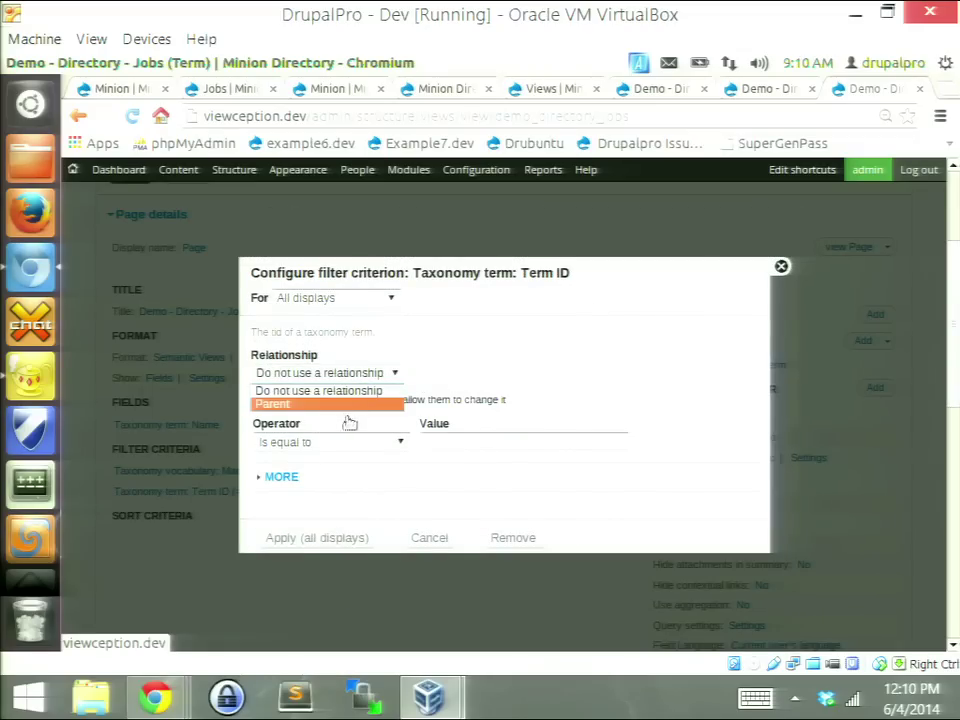
left_click(345, 410)
left_click(332, 446)
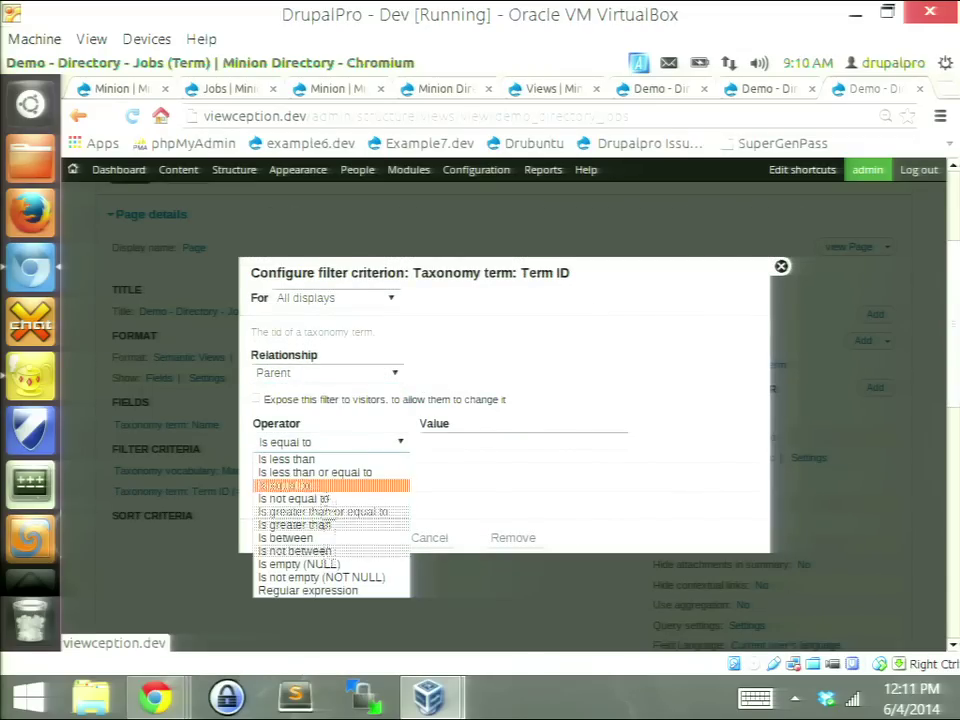
left_click(397, 566)
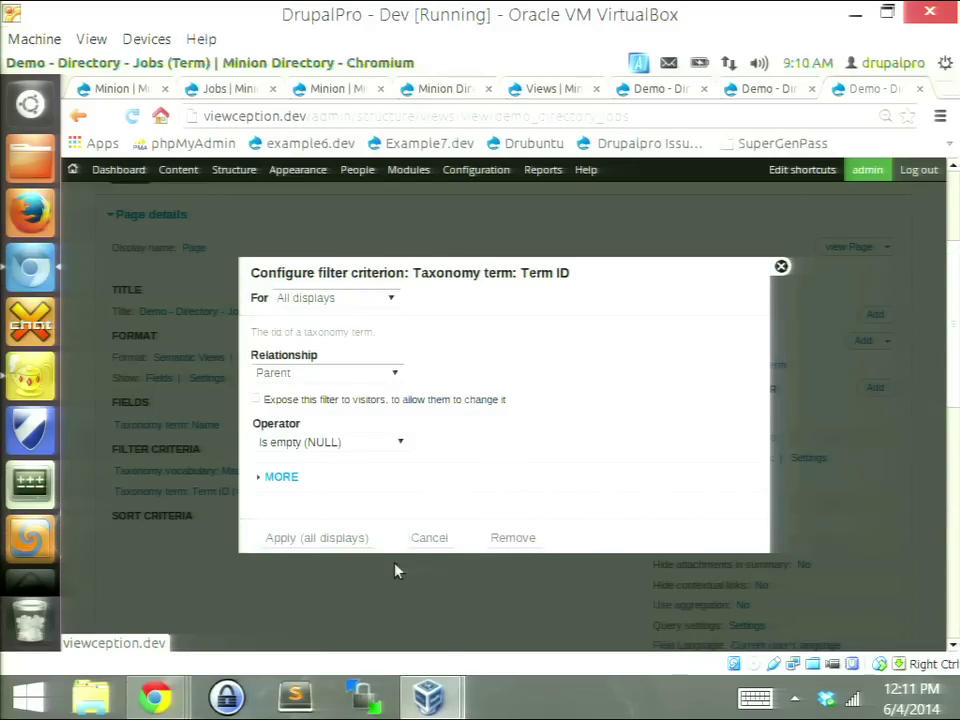
left_click(336, 540)
scroll(409, 535, "down", 8)
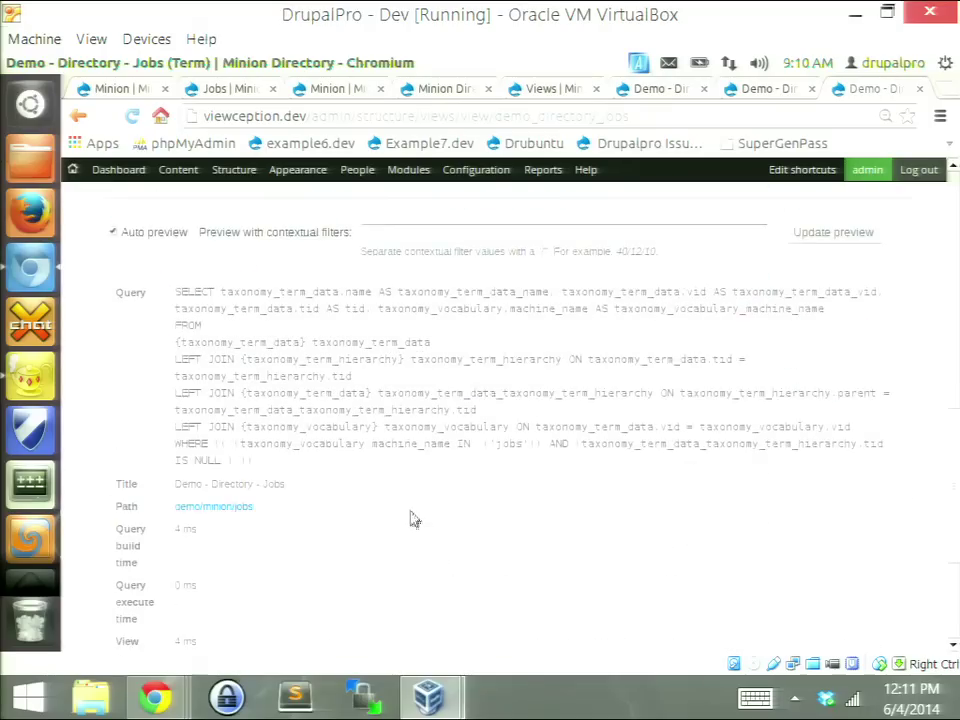
left_click_drag(180, 596, 103, 563)
left_click(296, 529)
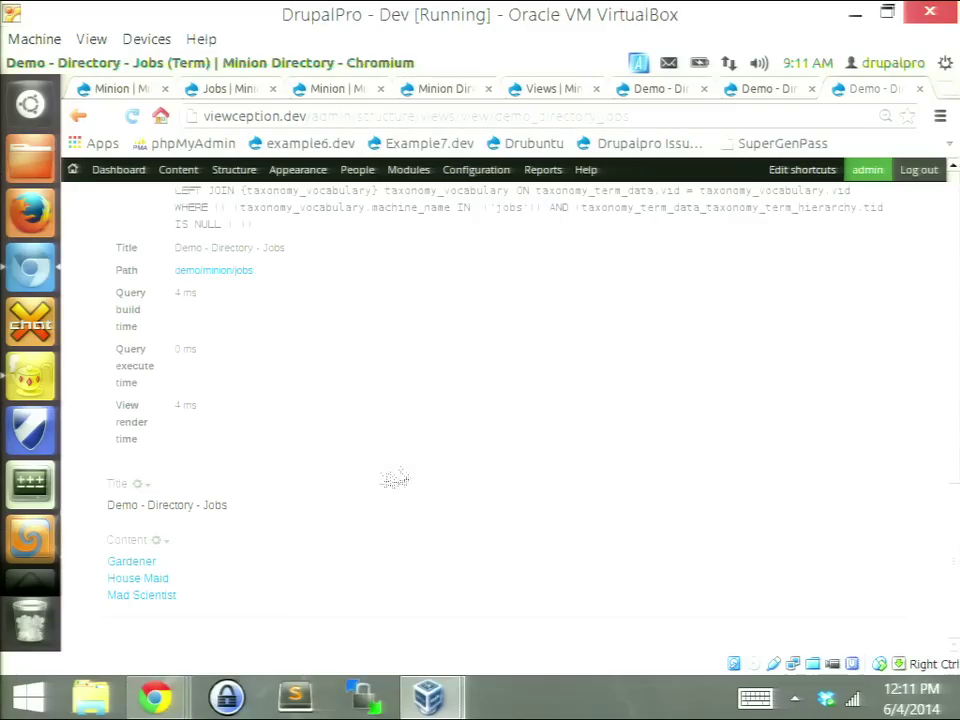
scroll(396, 476, "up", 10)
scroll(446, 467, "up", 1)
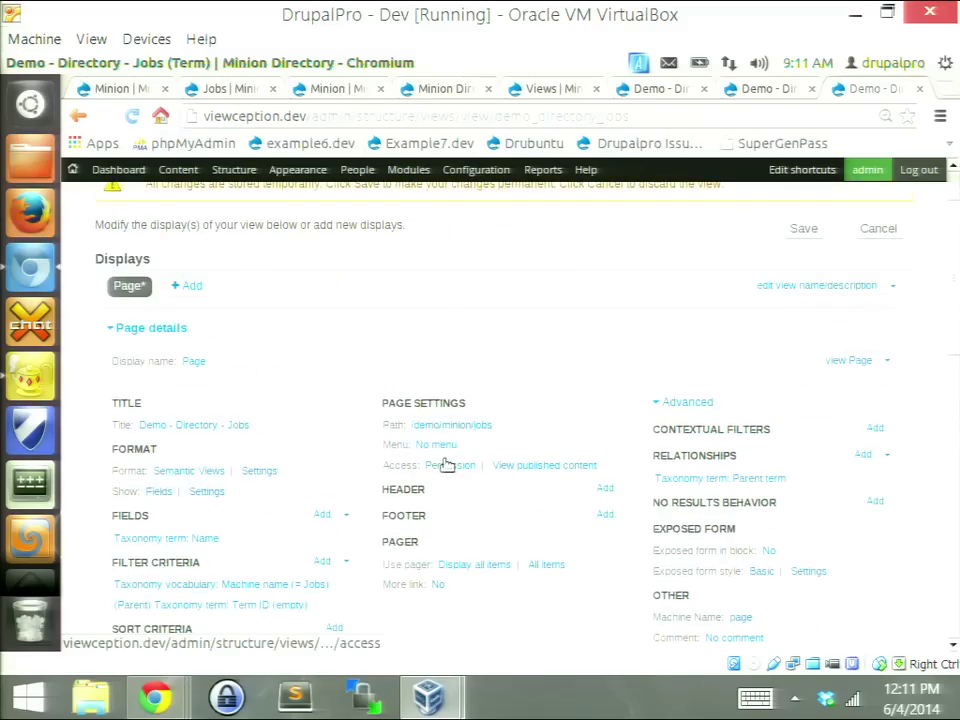
Step: Save the Demo - Directory - Jobs view and switch to the Demo - Directory - Tasks view
scroll(460, 440, "up", 2)
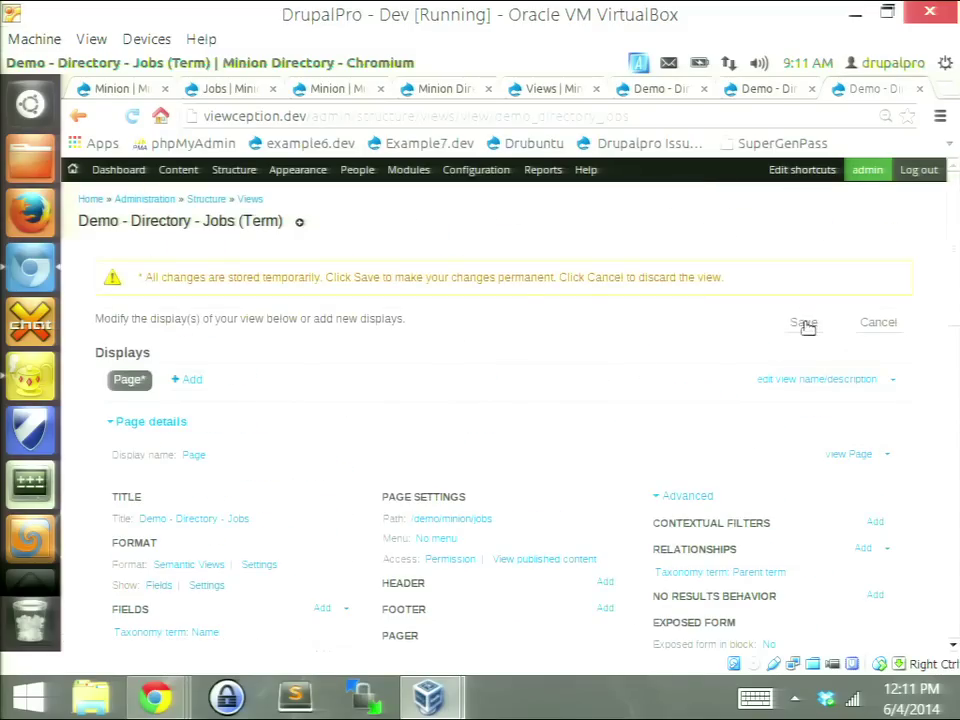
left_click(805, 324)
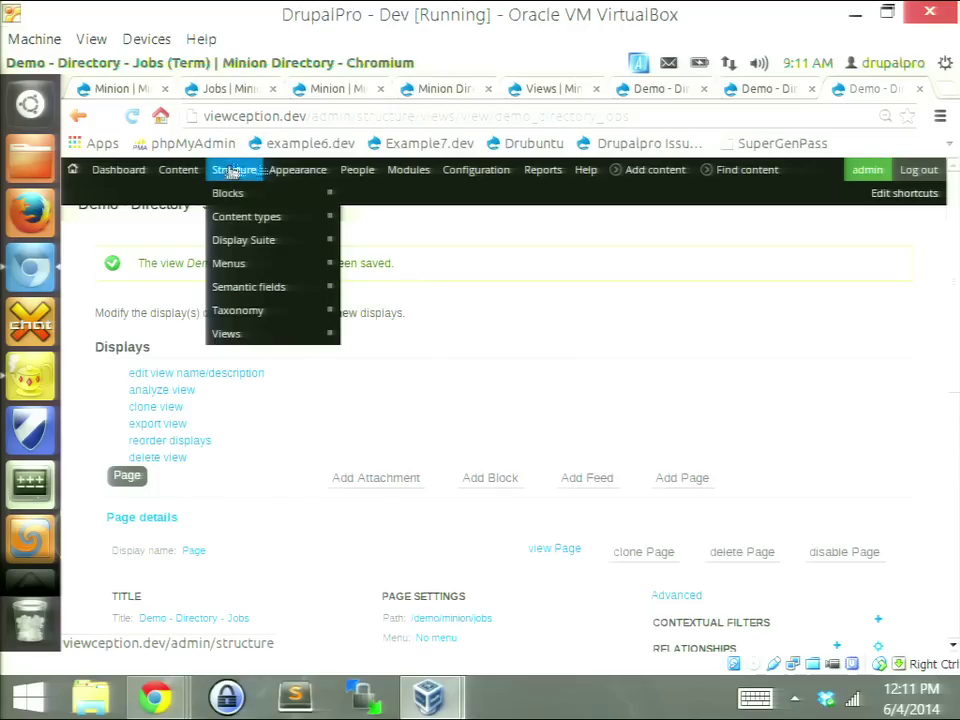
left_click(760, 90)
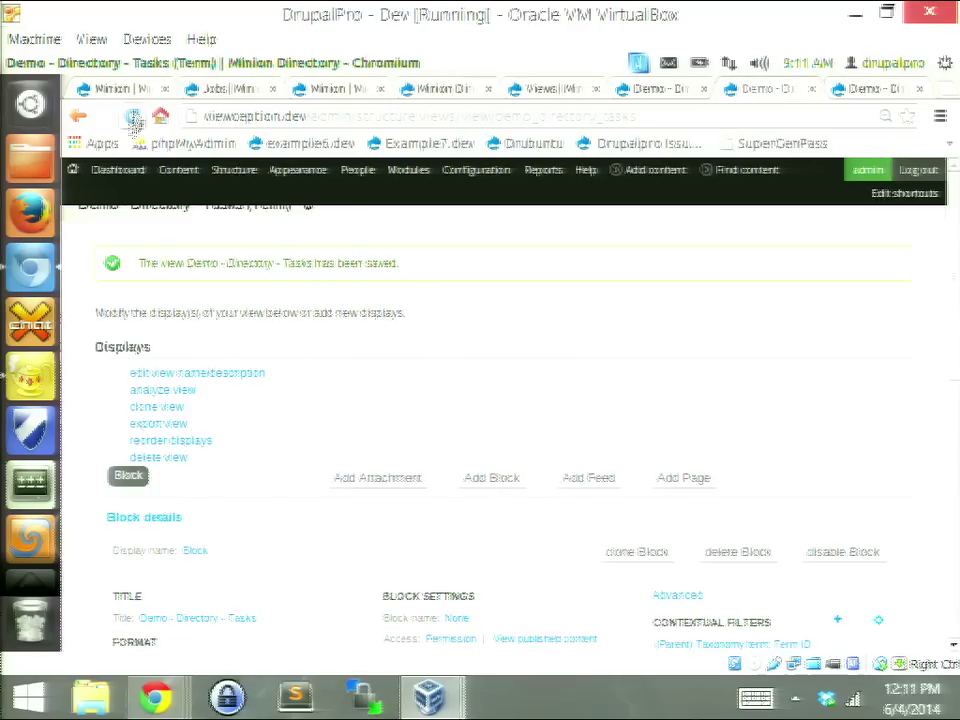
Step: Preview the Tasks view with the contextual filter value 8 and examine the output
scroll(540, 351, "down", 5)
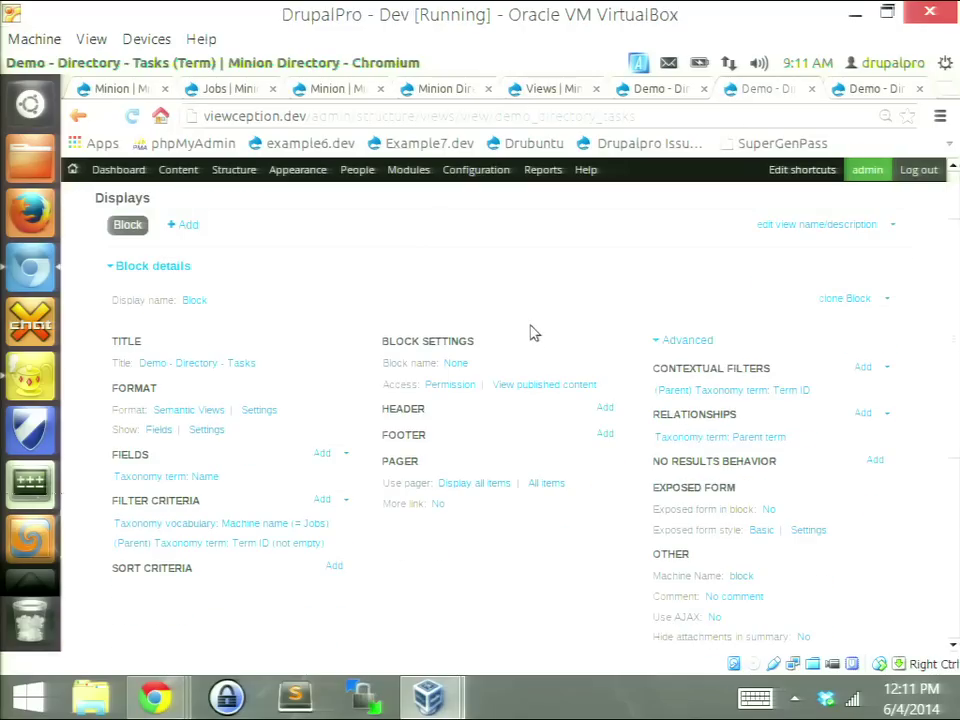
left_click(490, 522)
type("8")
left_click(868, 527)
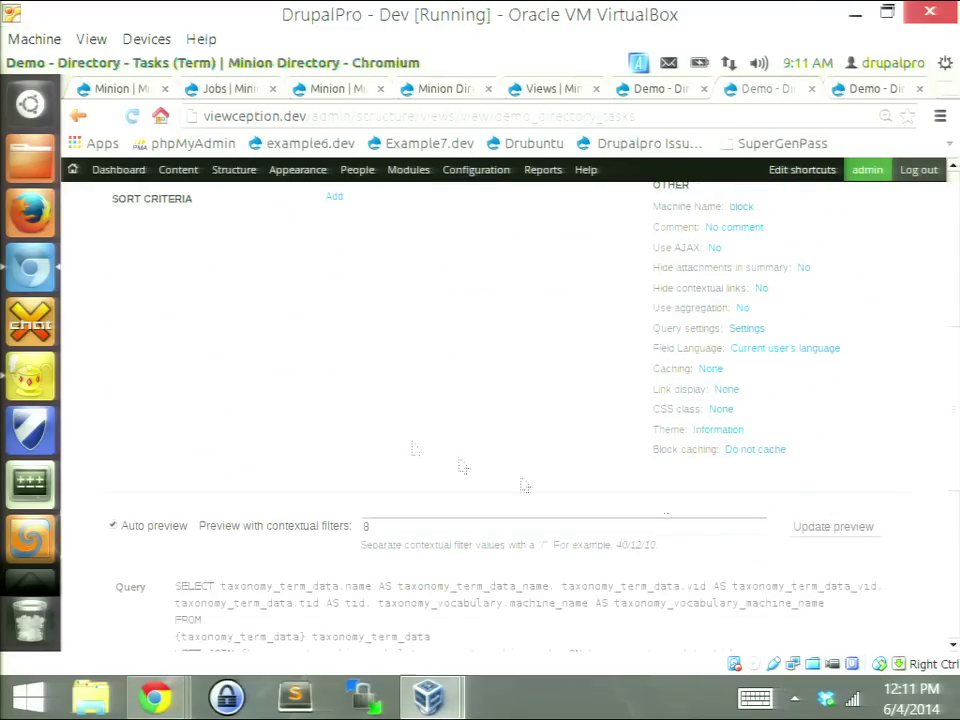
scroll(390, 420, "down", 5)
scroll(390, 425, "up", 4)
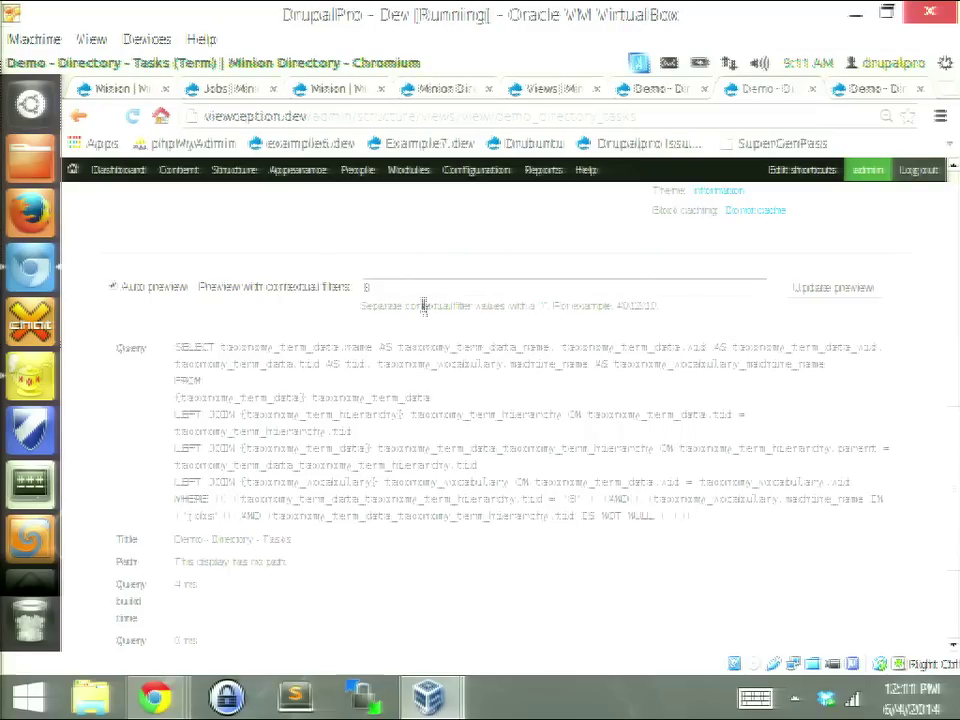
Step: Preview the Tasks view with the contextual filter value 5 and check which terms it lists
key("BackSpace")
type("5")
left_click(800, 287)
scroll(390, 429, "down", 5)
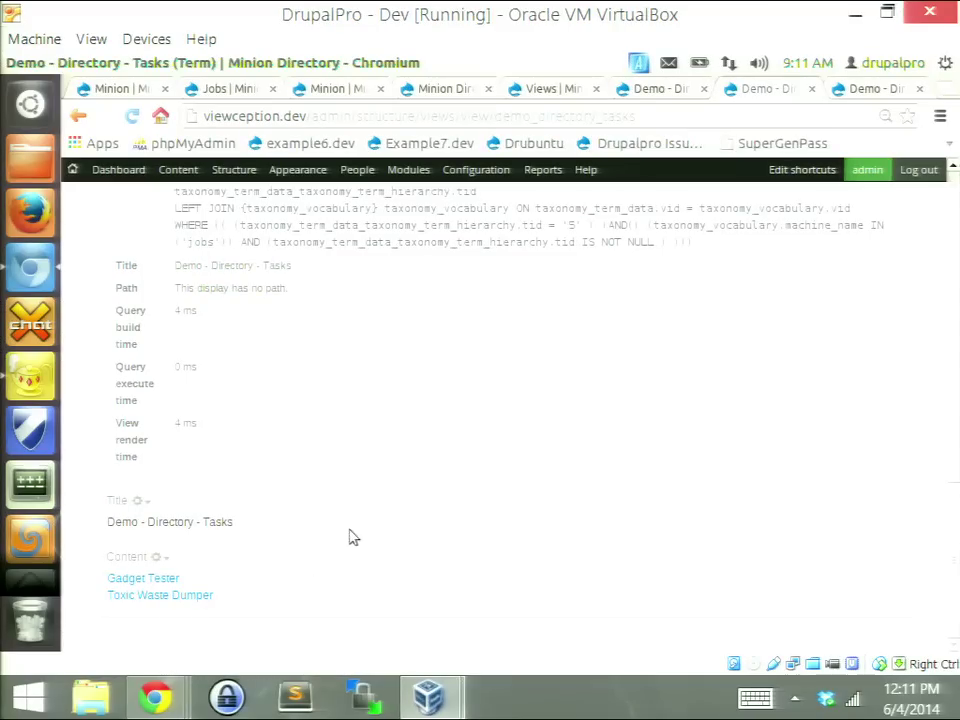
scroll(397, 478, "up", 10)
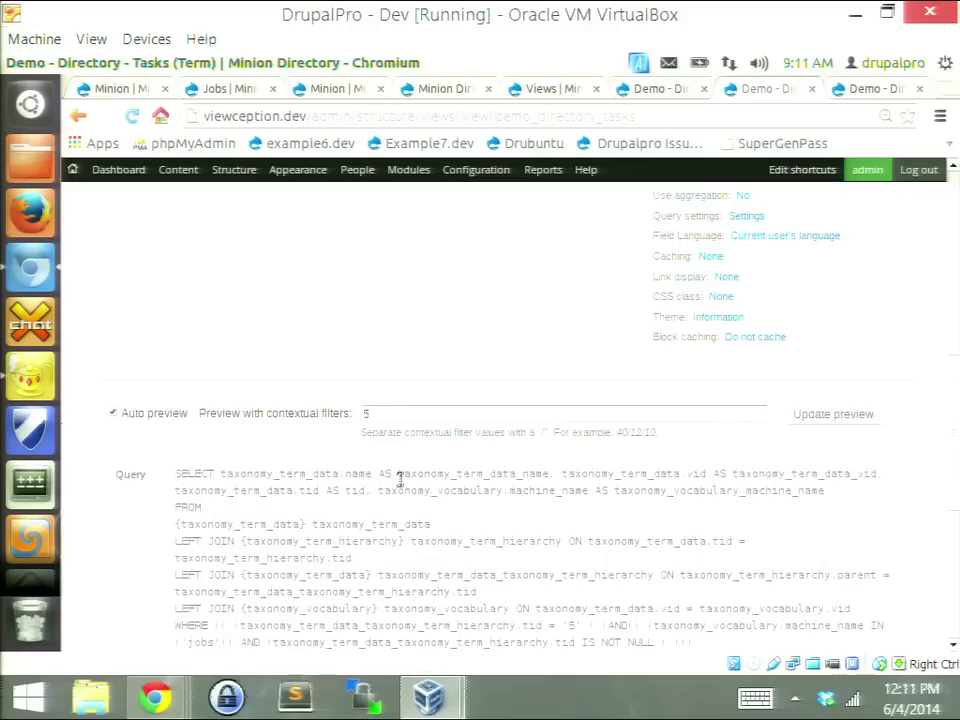
scroll(397, 478, "up", 3)
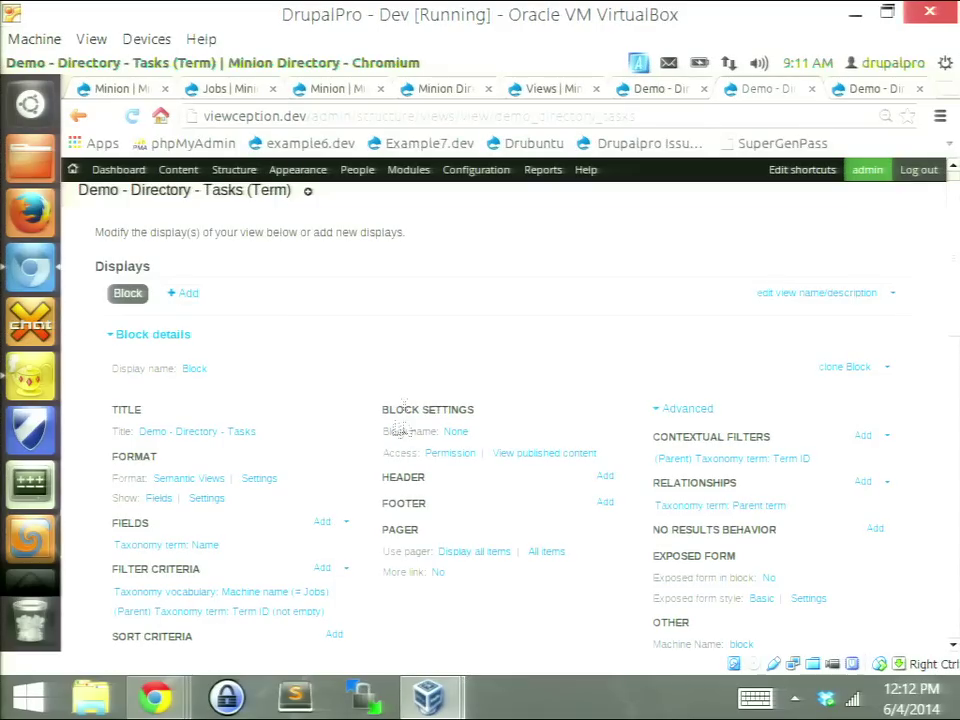
Step: Add a Global: View field to all displays of the Tasks view
scroll(405, 400, "down", 3)
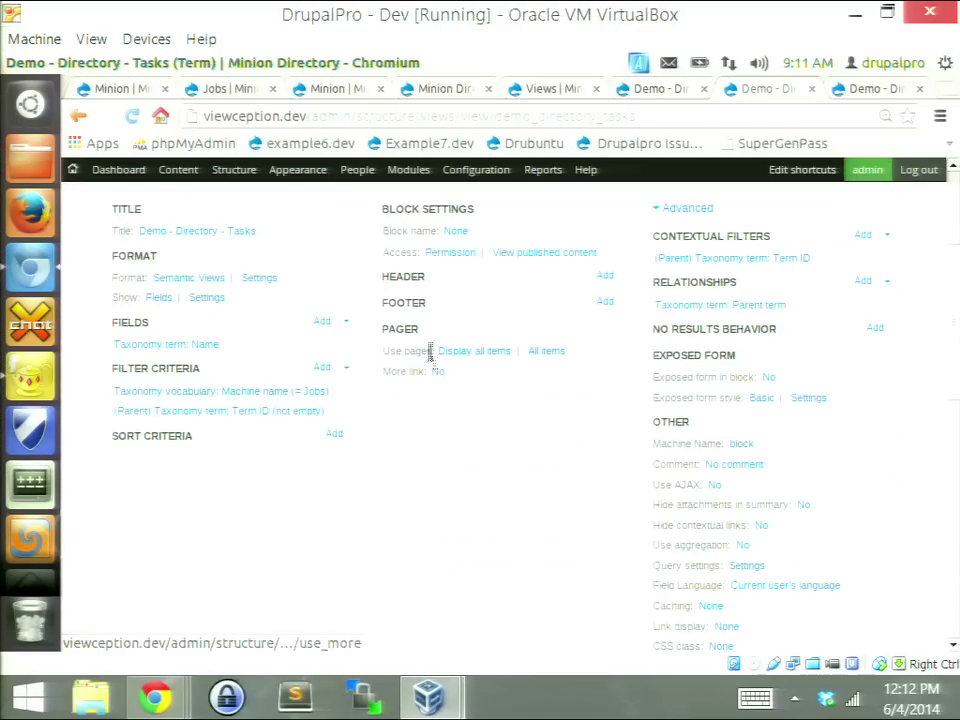
left_click(322, 324)
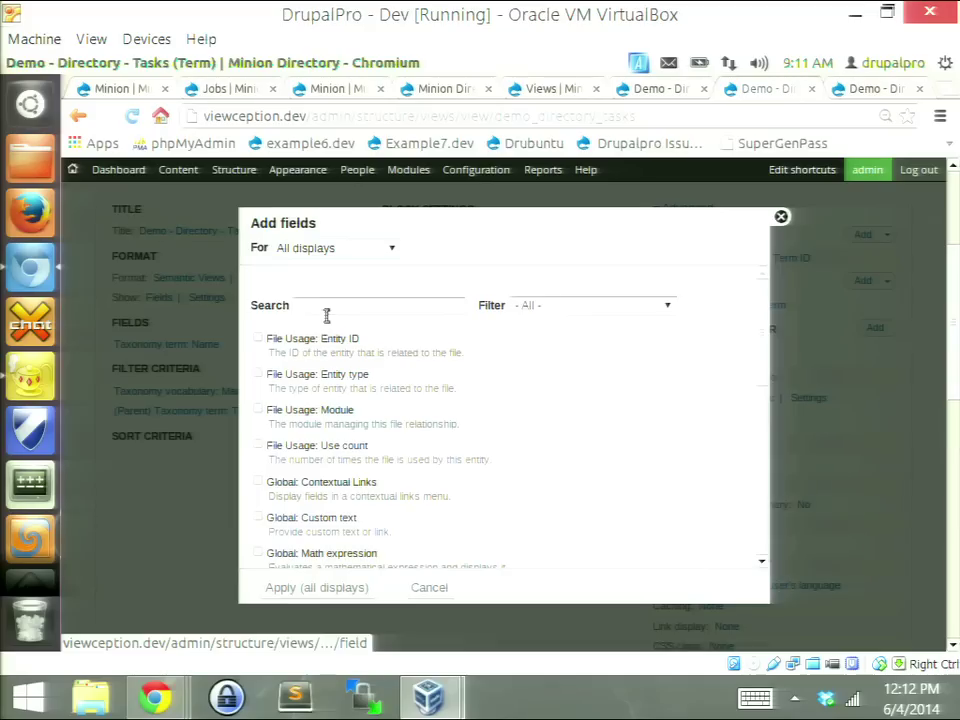
left_click(540, 306)
left_click(589, 366)
left_click(590, 305)
left_click(570, 347)
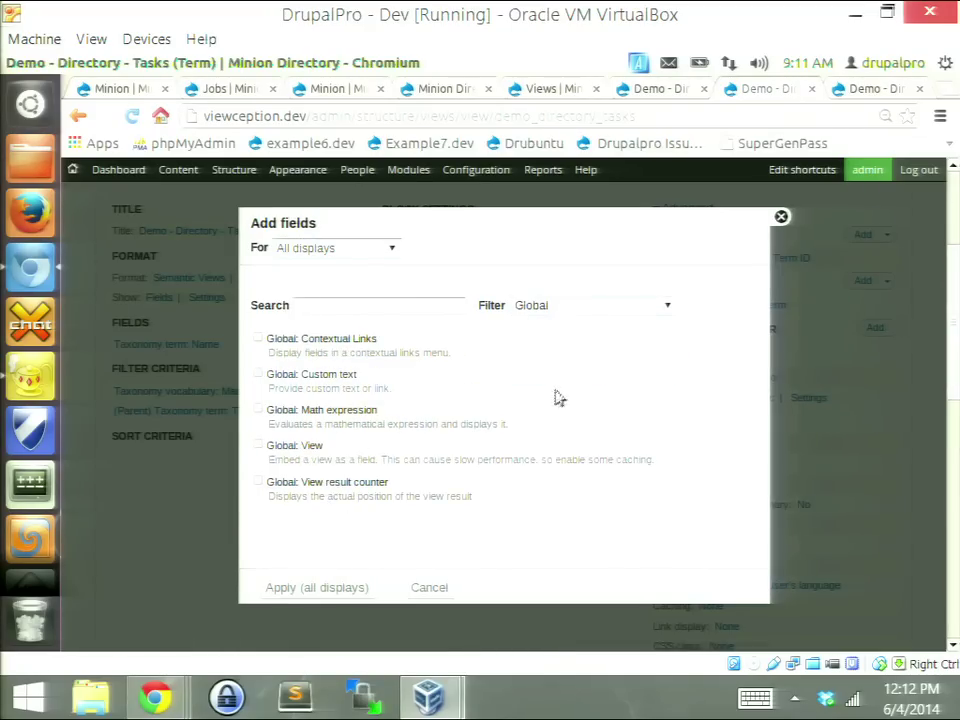
left_click(315, 448)
left_click(340, 586)
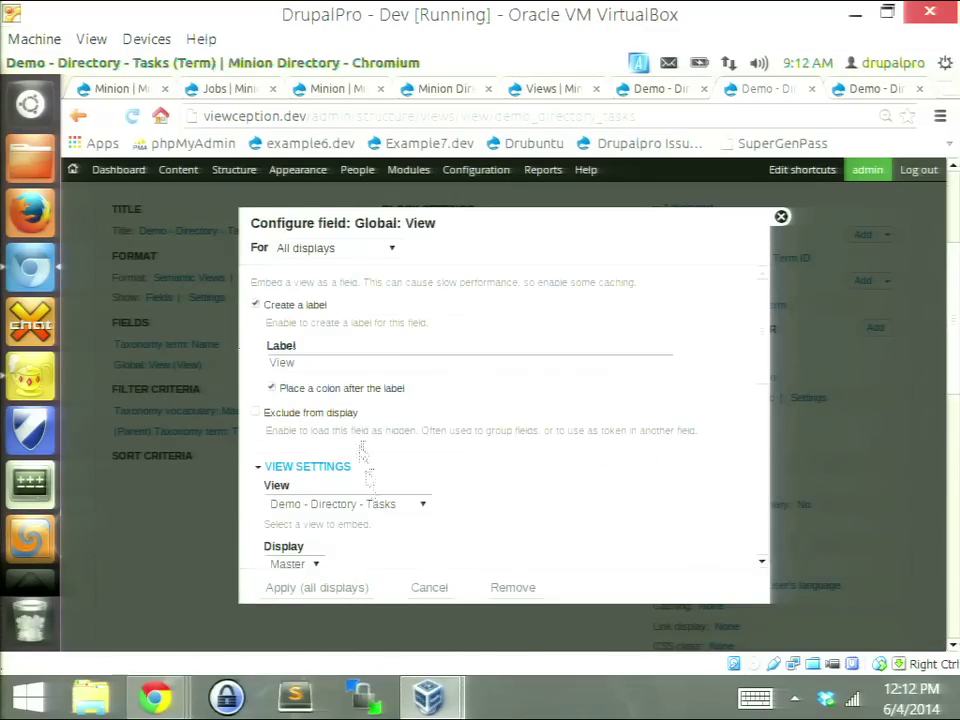
Step: Configure the Global: View field without a label, embedding the Block display of Demo - Directory - Minions with no contextual filters
scroll(420, 418, "down", 3)
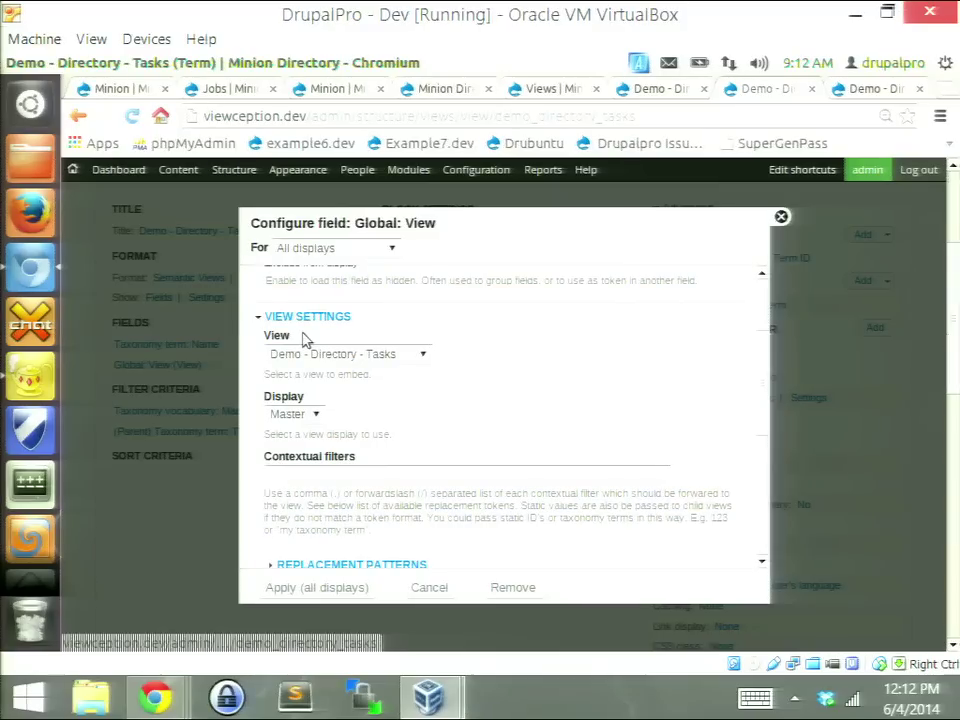
left_click(340, 355)
left_click(338, 352)
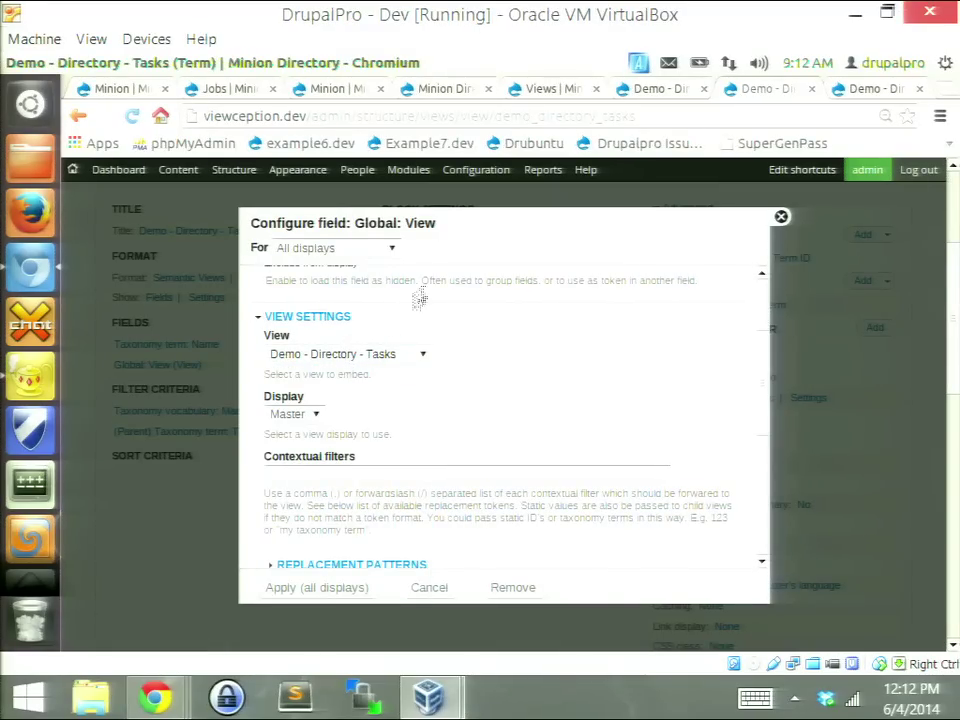
left_click(402, 358)
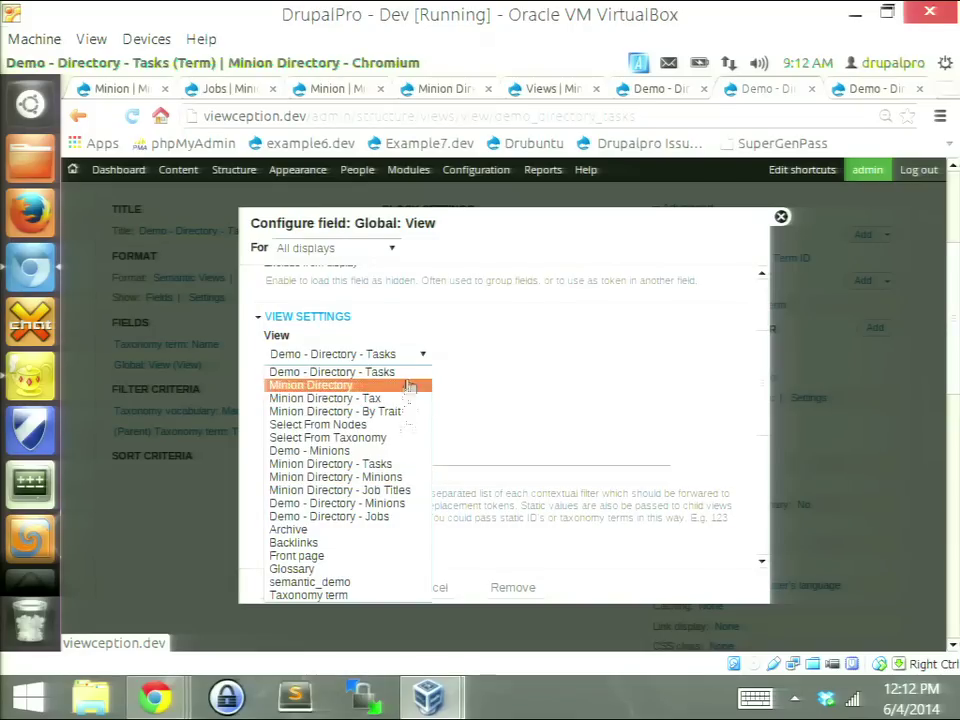
left_click(399, 504)
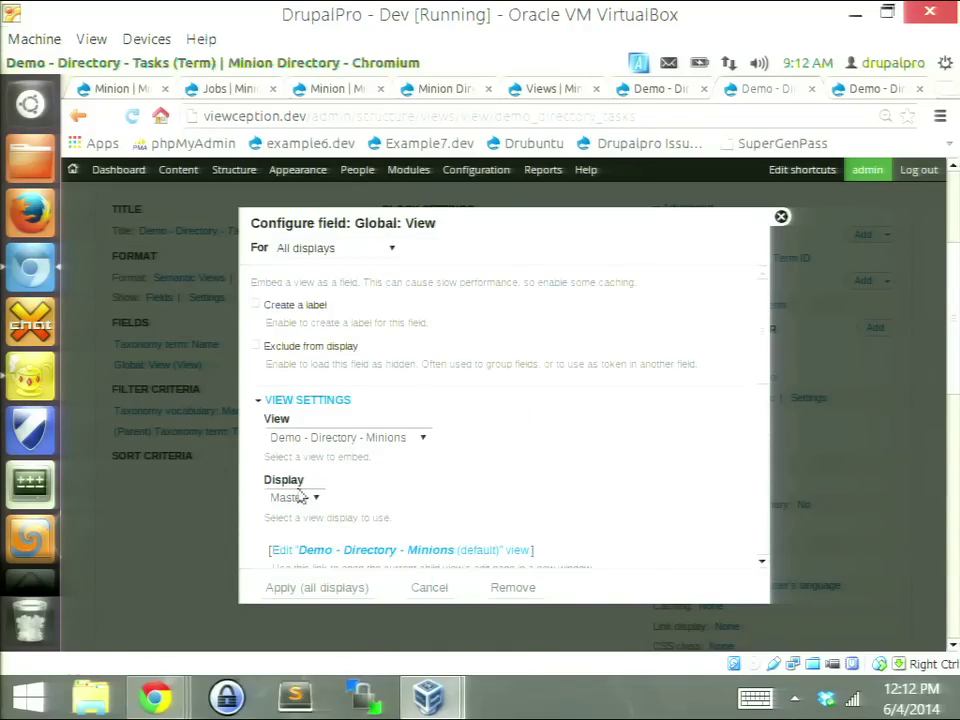
left_click(300, 498)
left_click(304, 527)
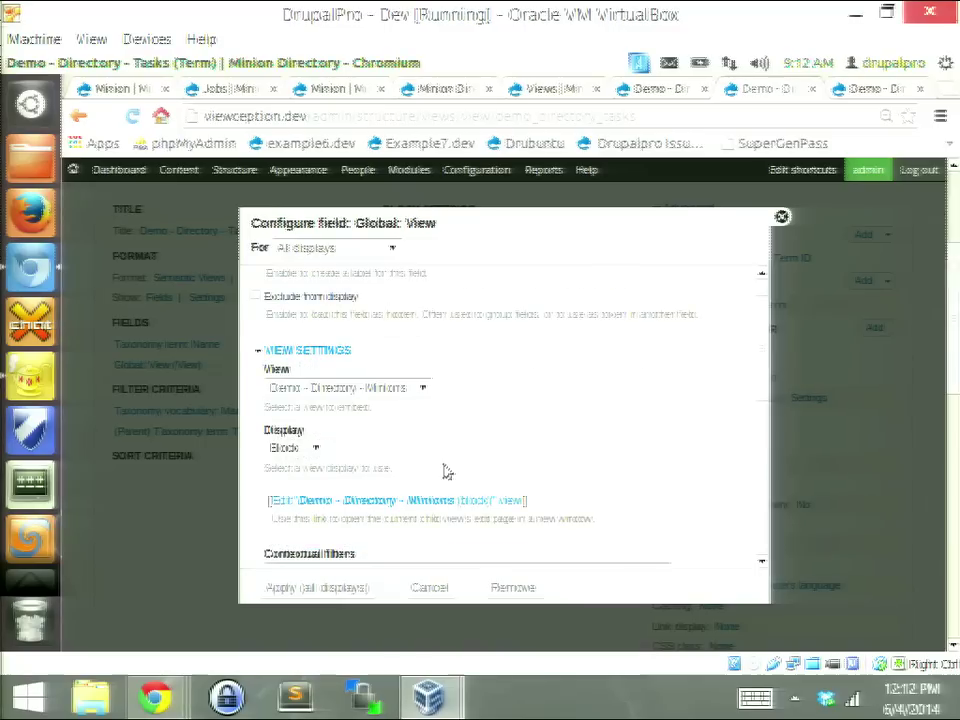
scroll(435, 448, "down", 2)
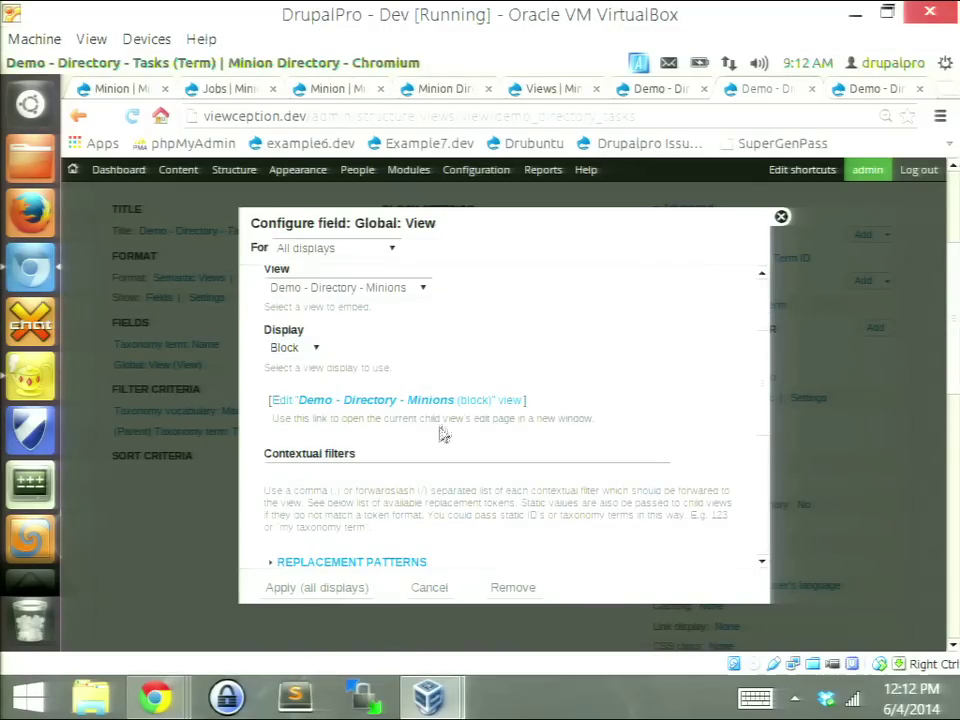
left_click(399, 467)
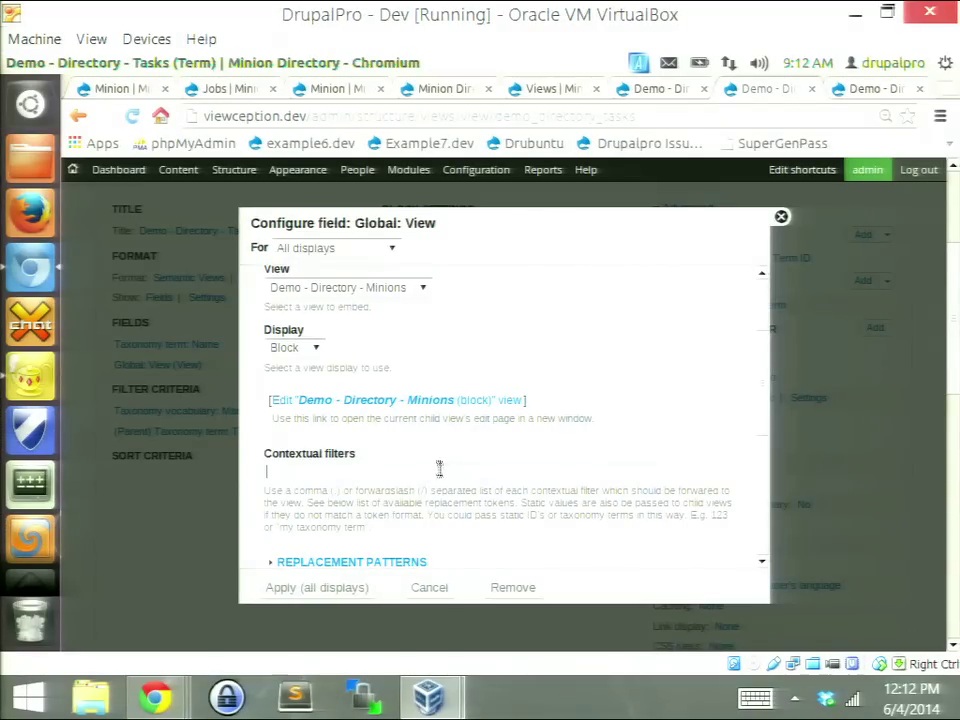
left_click(317, 587)
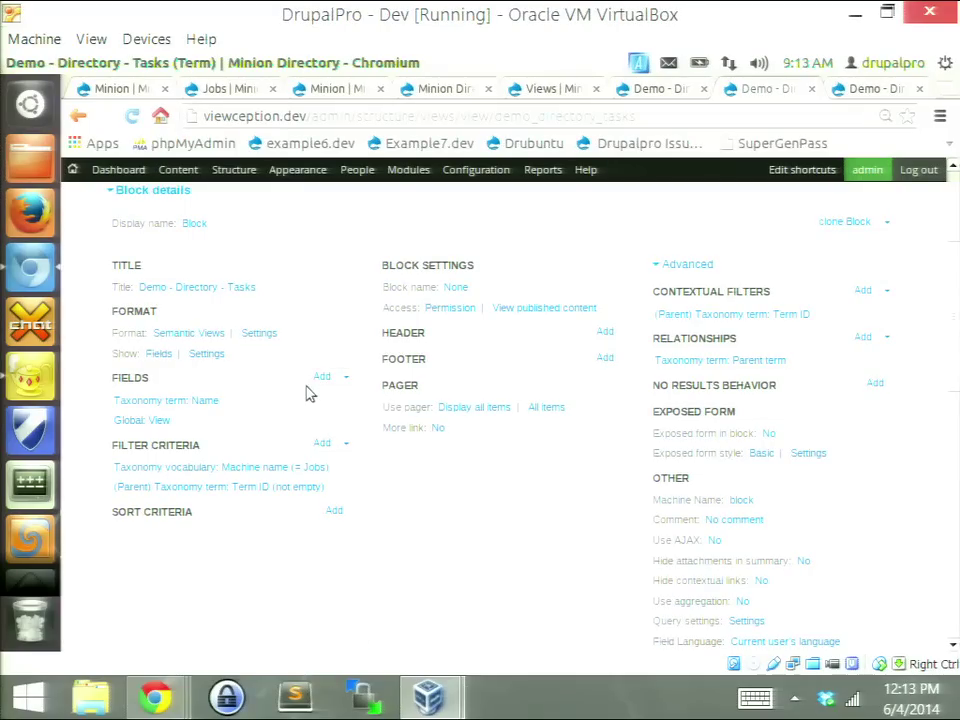
Step: Check the Minions view's contextual filter, return to the Tasks view and look at the Global: View field's settings
left_click(665, 89)
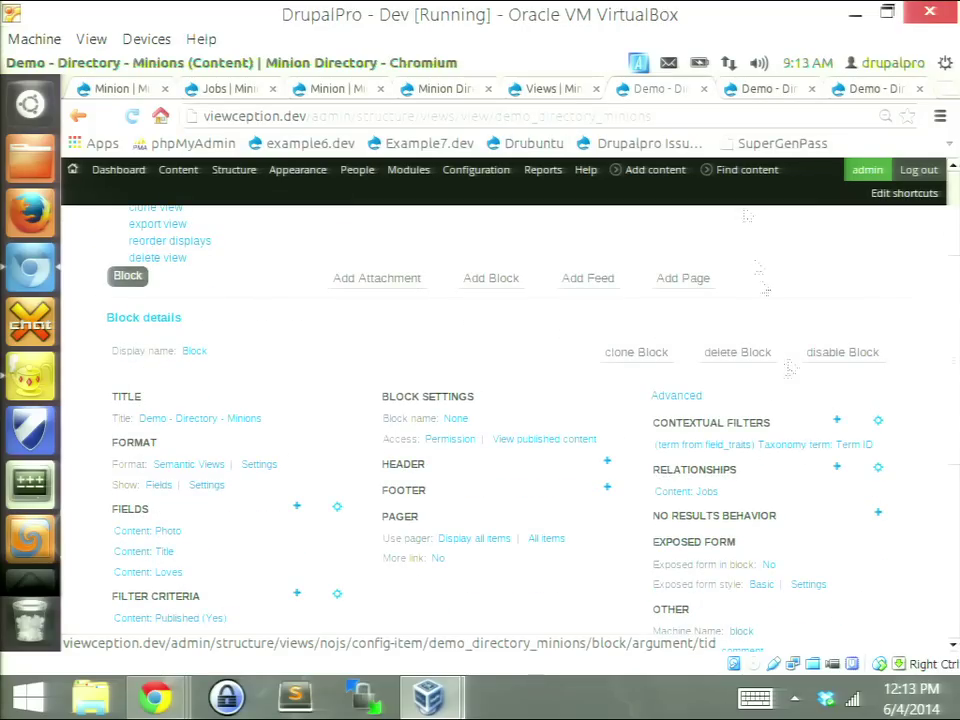
left_click(768, 88)
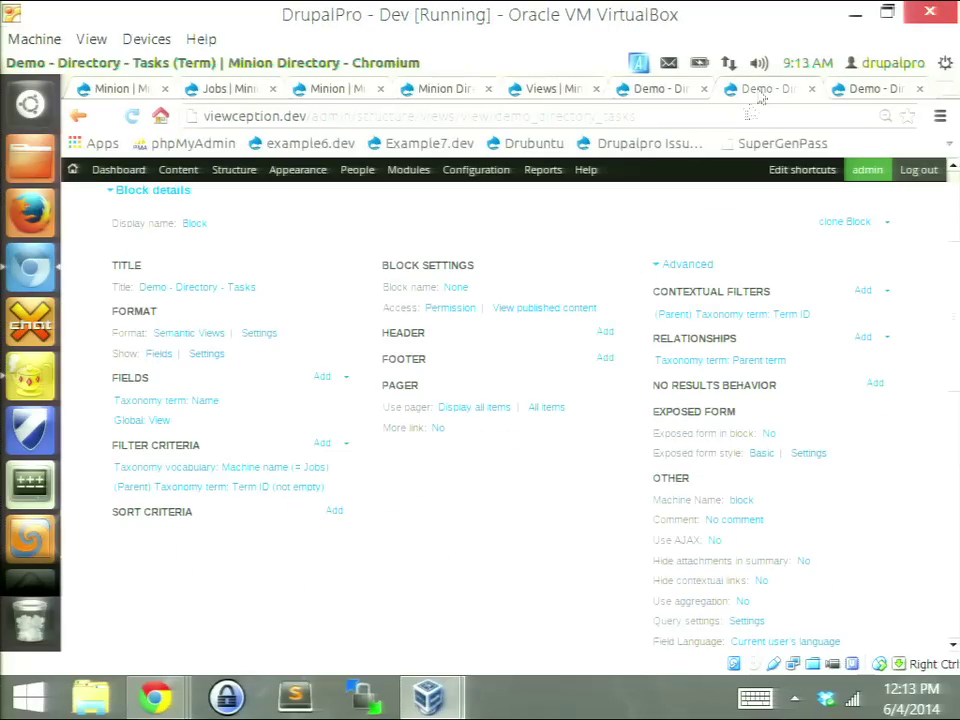
left_click(148, 421)
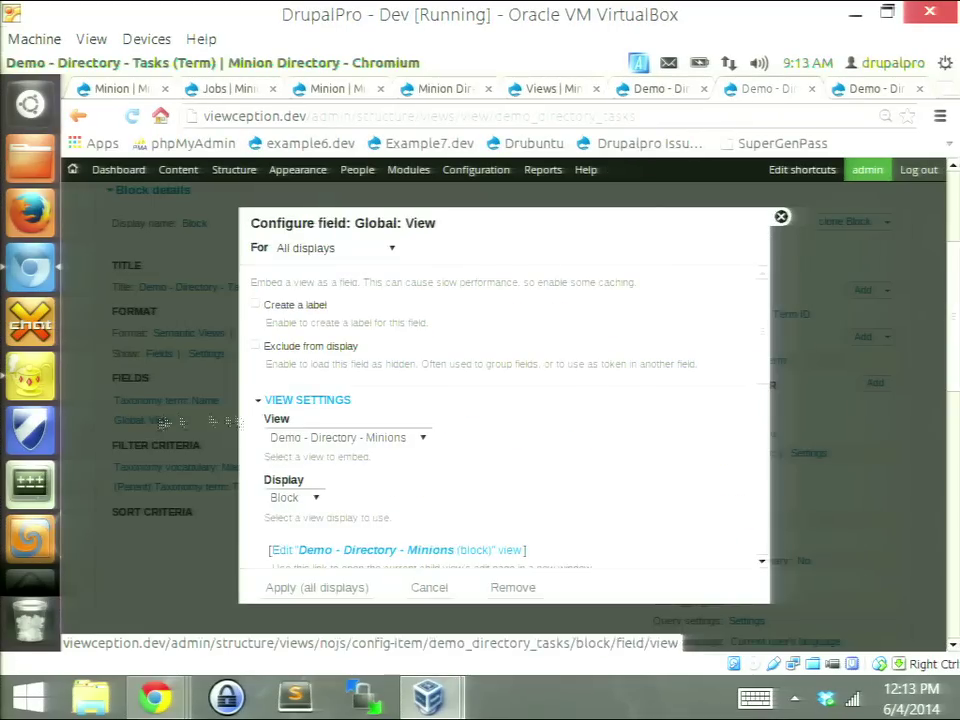
key("Escape")
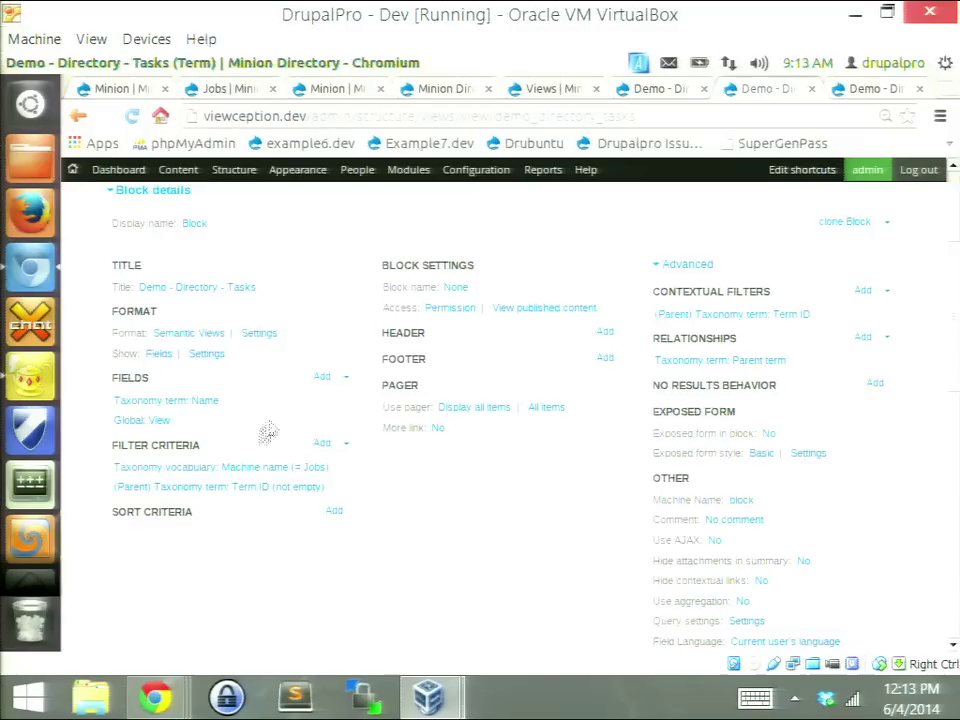
Step: Add a Taxonomy term: Term ID field without a label to all displays of the Tasks view
left_click(320, 379)
left_click(598, 312)
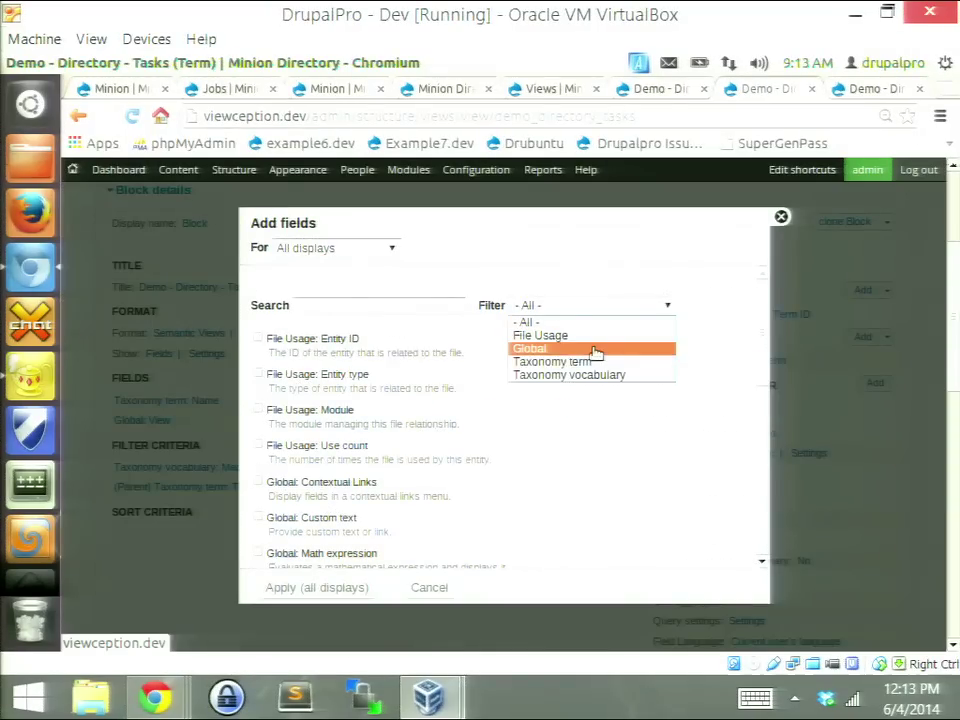
left_click(600, 362)
left_click(365, 450)
left_click(321, 586)
left_click(260, 349)
scroll(380, 436, "down", 4)
left_click(307, 317)
left_click(328, 586)
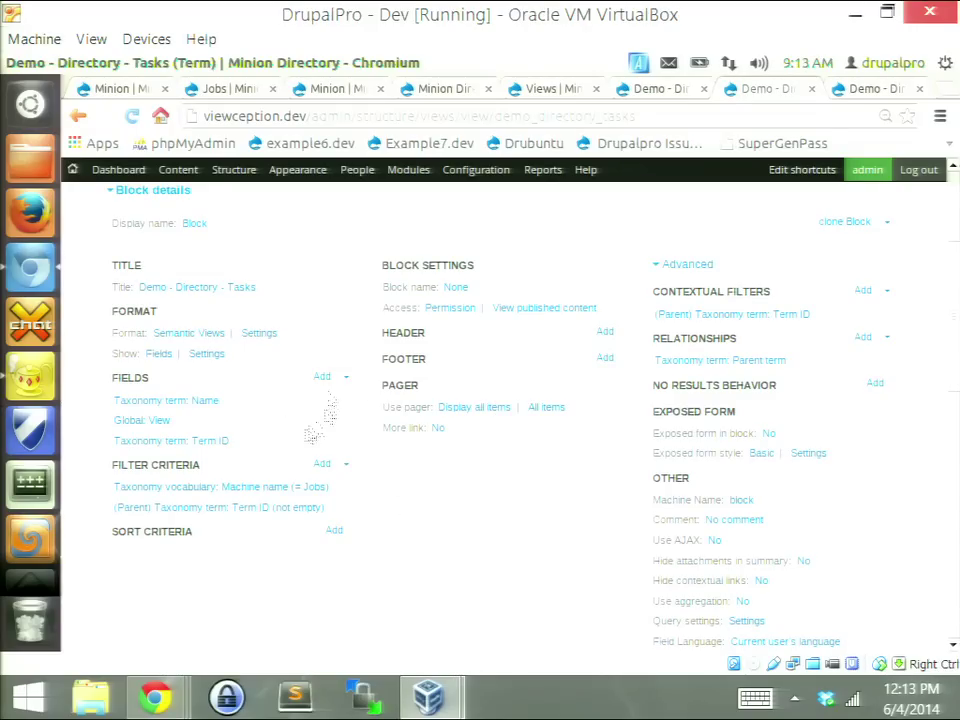
Step: Rearrange the Tasks view's fields so that Taxonomy term: Term ID comes first, above Name and Global: View
left_click(343, 378)
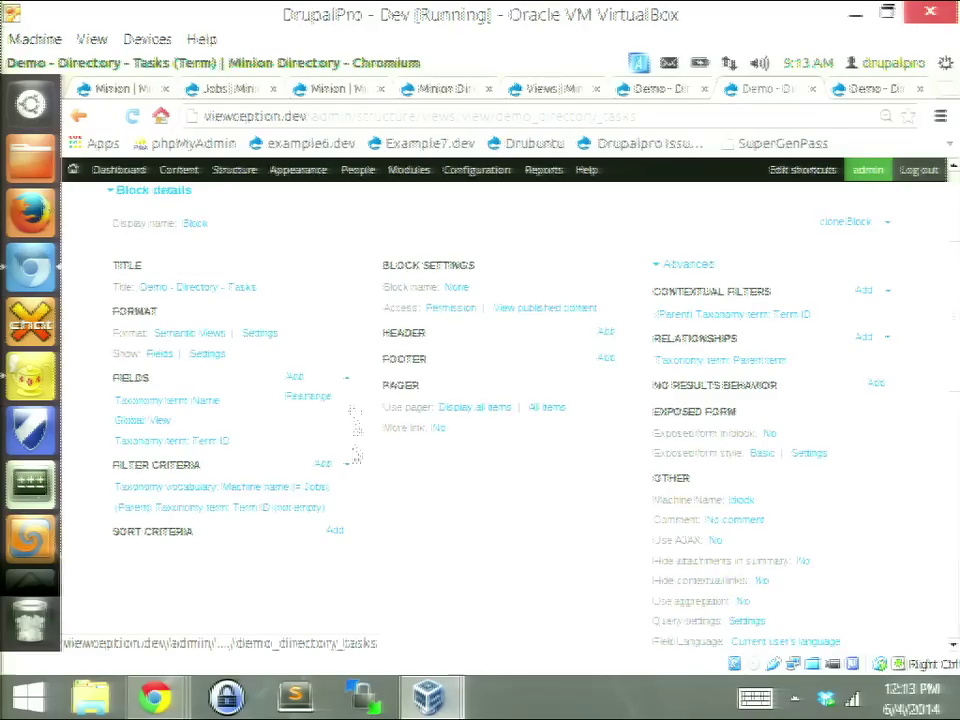
left_click(309, 399)
left_click_drag(152, 442, 162, 381)
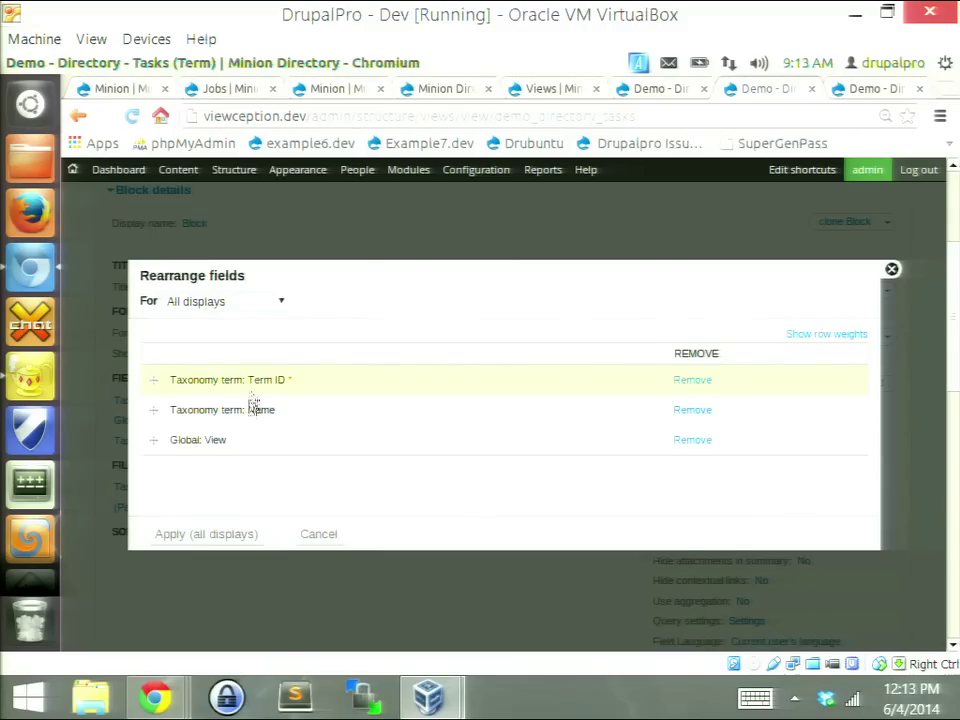
left_click(197, 535)
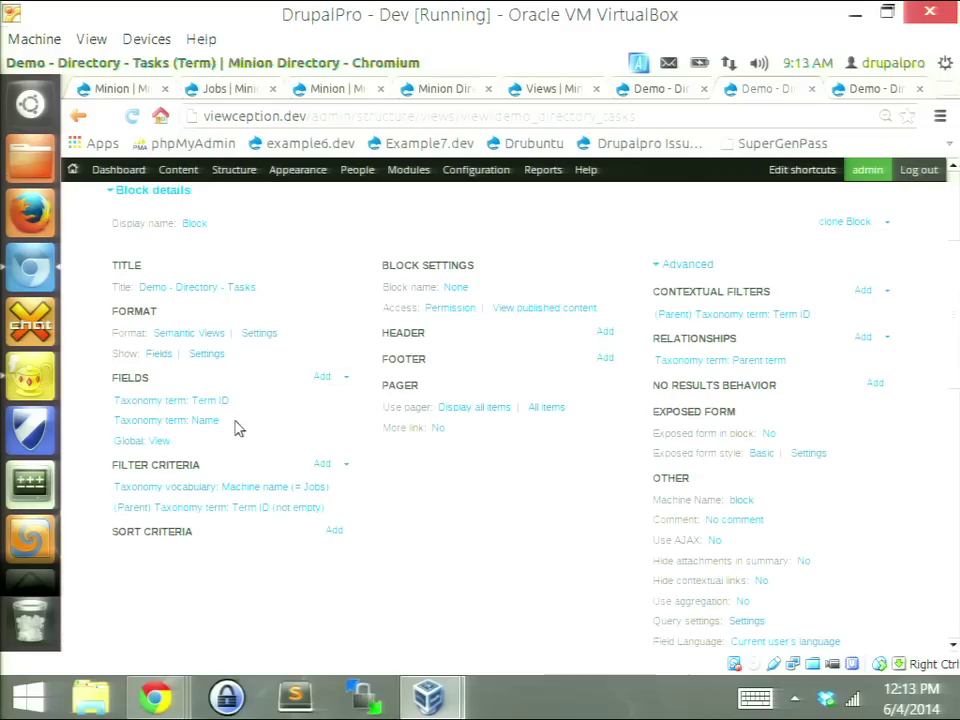
Step: Set the Global: View field's contextual filters to the [!tid] replacement token, apply it to all displays, and check the preview
left_click(157, 441)
scroll(370, 455, "down", 2)
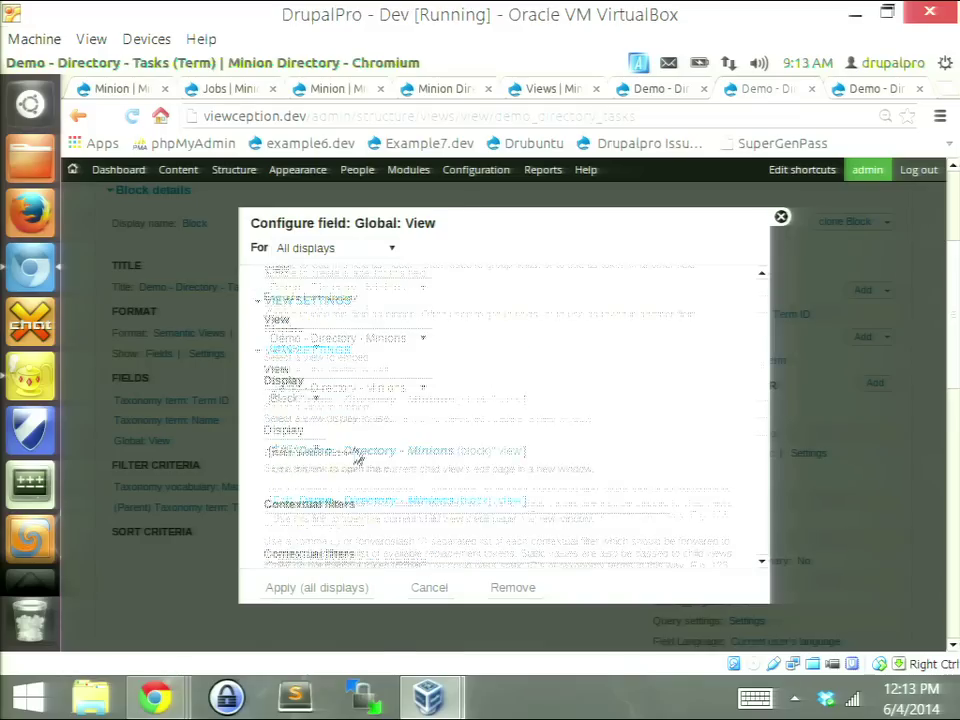
left_click(345, 512)
scroll(448, 455, "down", 1)
scroll(448, 455, "down", 1)
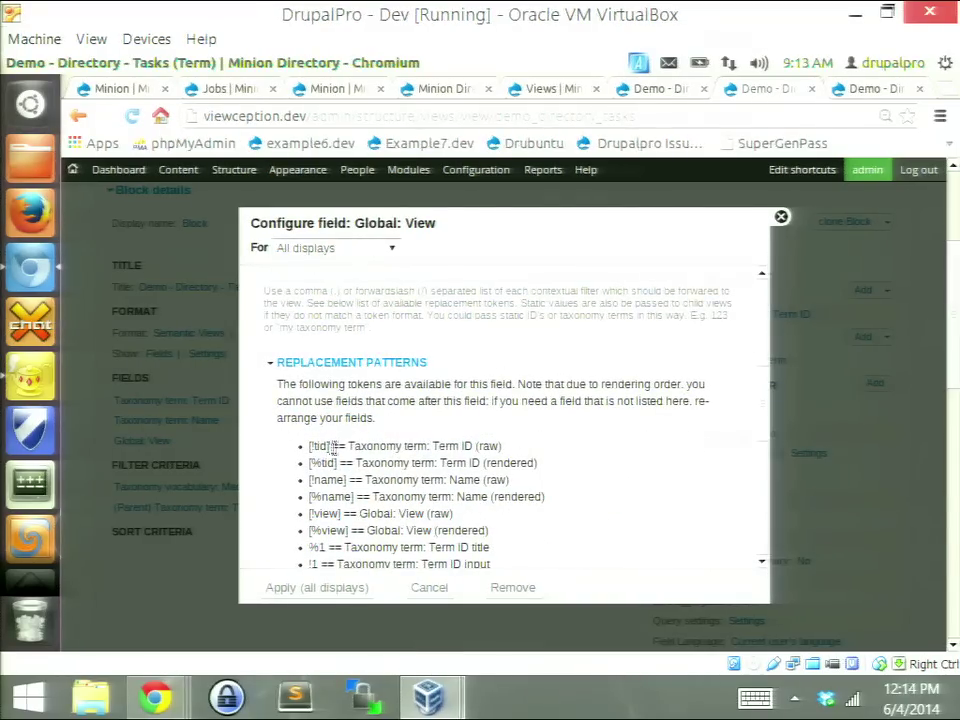
left_click_drag(334, 446, 309, 447)
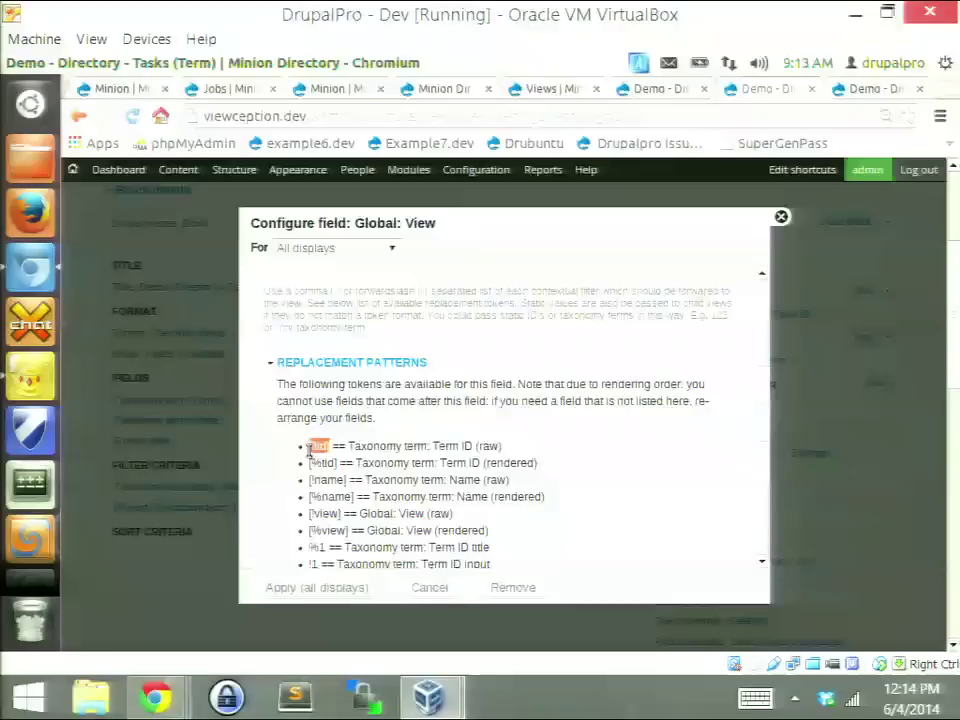
scroll(398, 355, "up", 2)
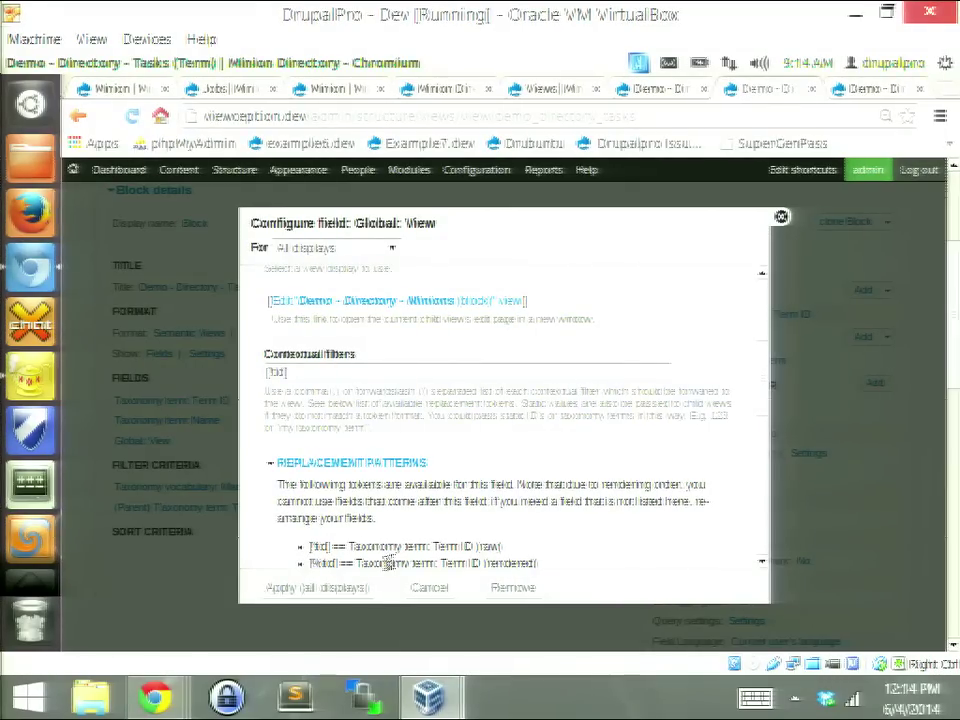
left_click(330, 587)
scroll(392, 456, "down", 15)
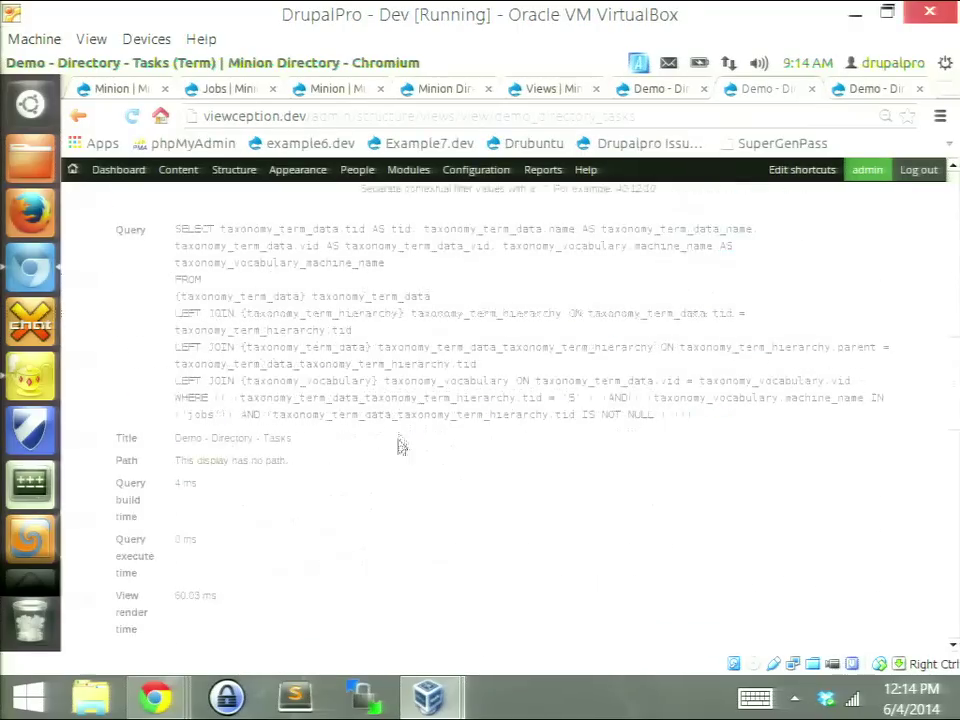
Step: Check the minions nested under each task in the Tasks view's preview and save the view
scroll(434, 443, "up", 2)
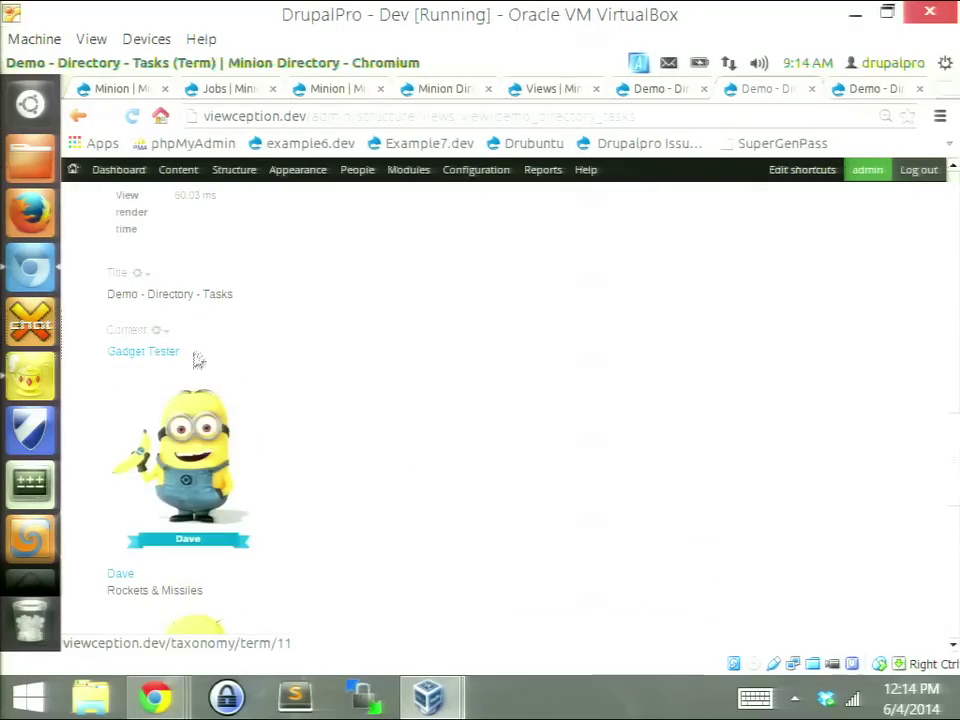
left_click_drag(190, 354, 110, 350)
scroll(253, 386, "down", 6)
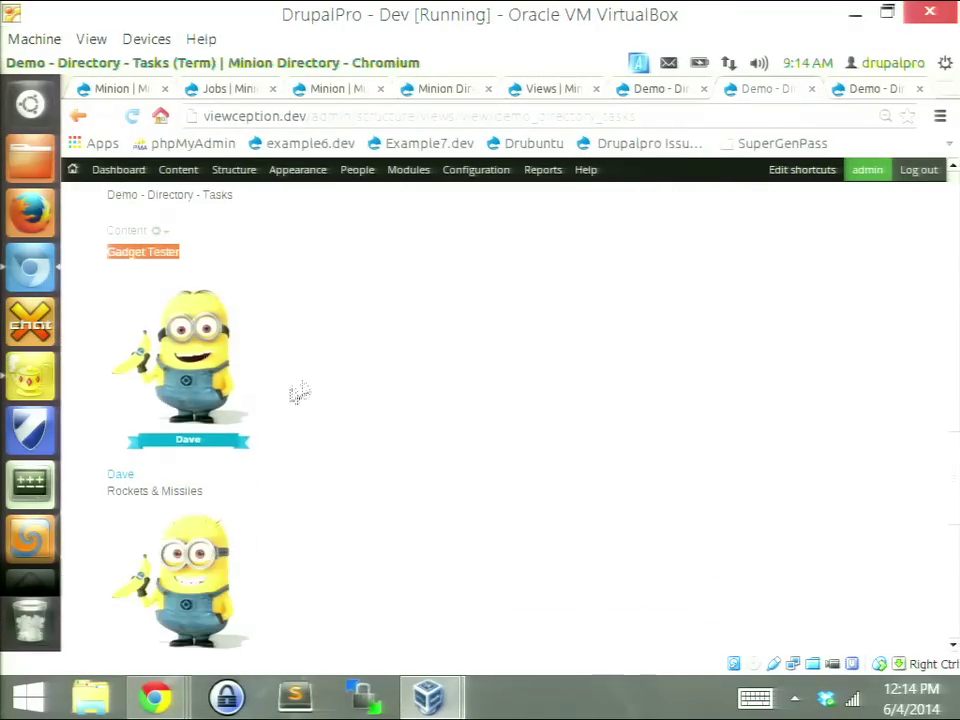
left_click_drag(236, 484, 104, 484)
scroll(336, 483, "down", 3)
scroll(180, 492, "down", 3)
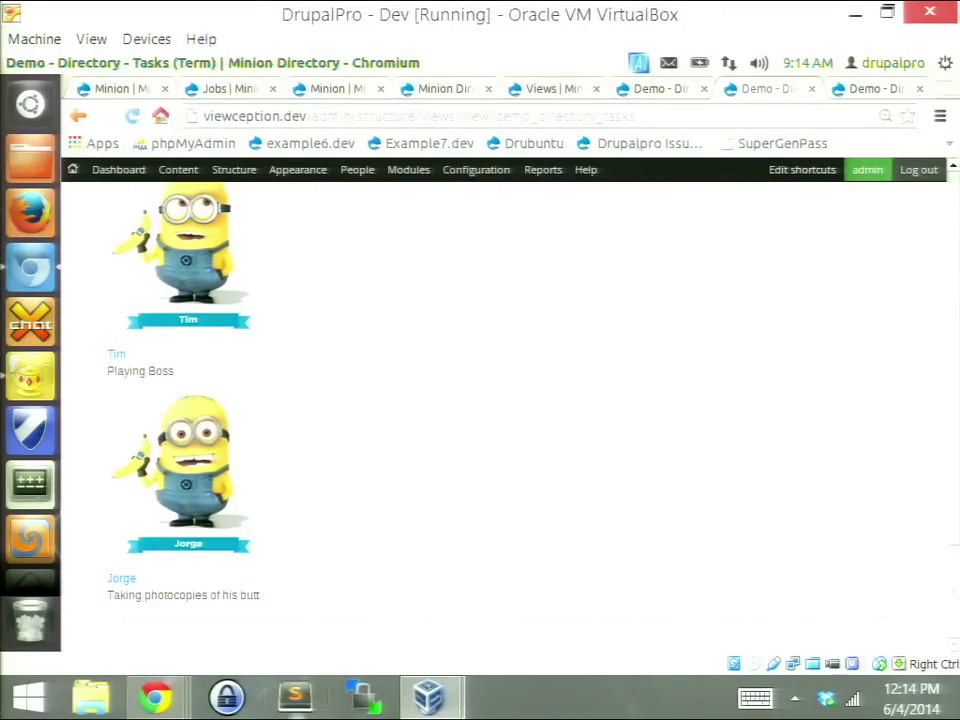
scroll(378, 480, "up", 10)
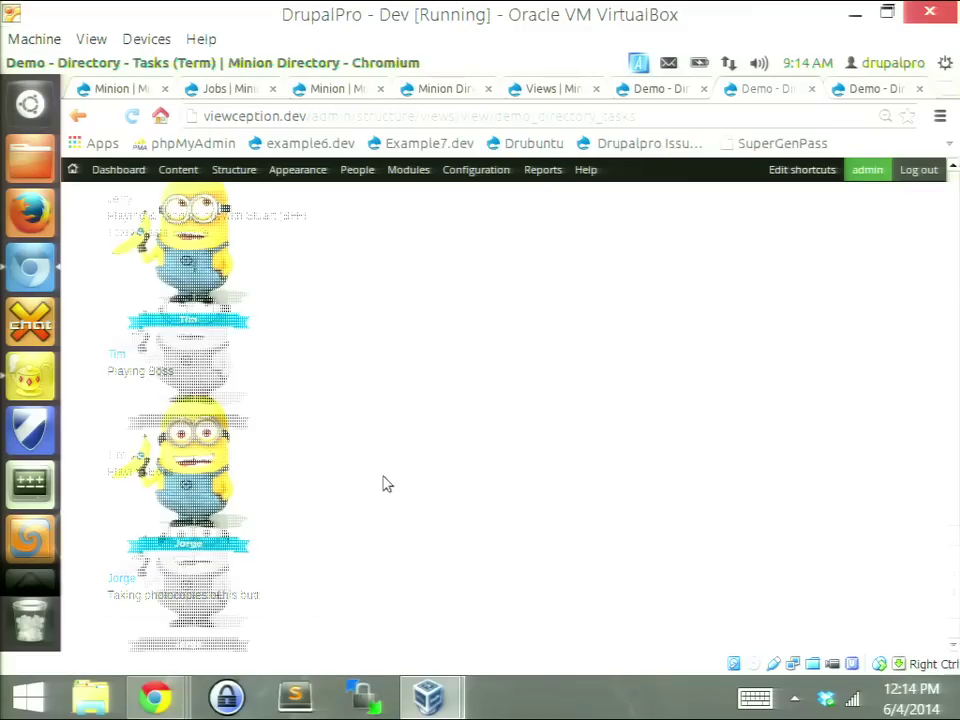
scroll(372, 460, "up", 10)
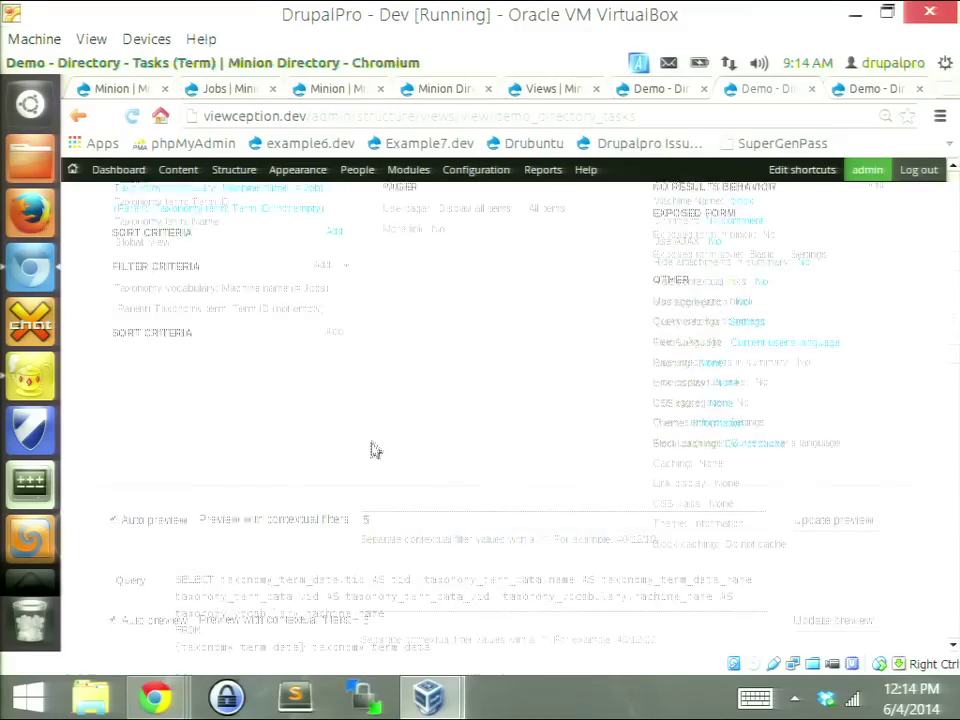
scroll(420, 430, "up", 2)
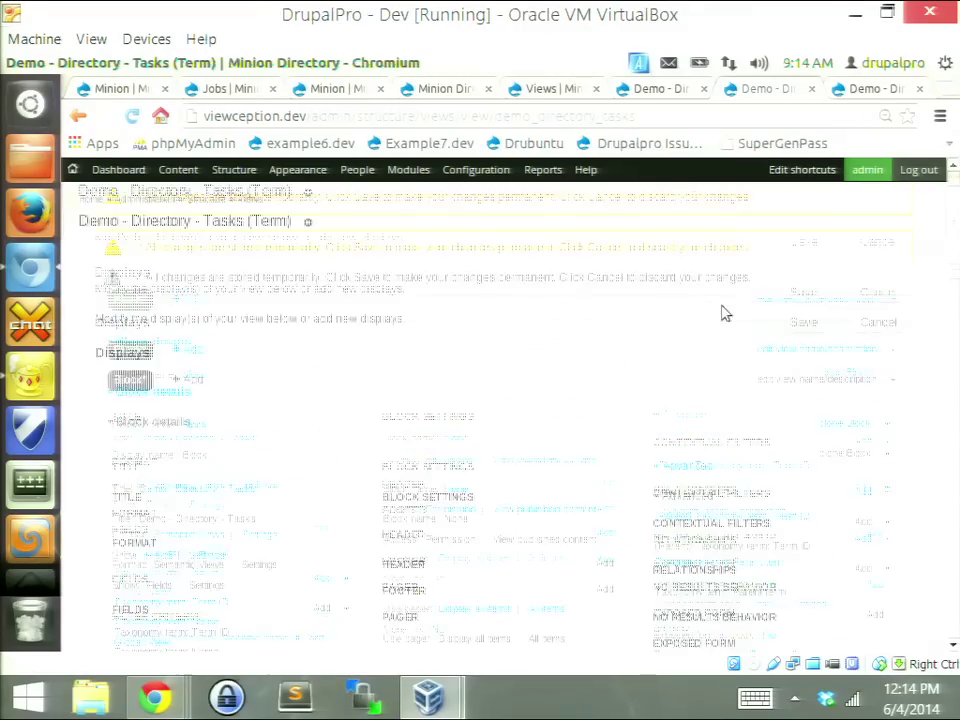
left_click(797, 324)
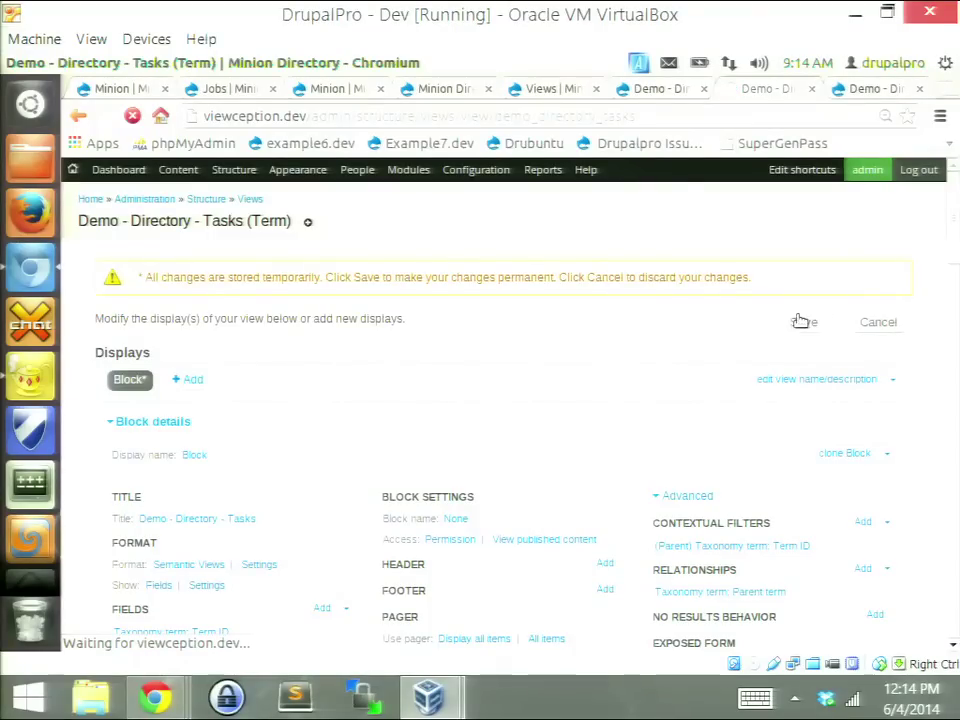
Step: Switch to the Demo - Directory - Jobs view and add a Taxonomy term: Term ID field without a label to all displays
left_click(870, 90)
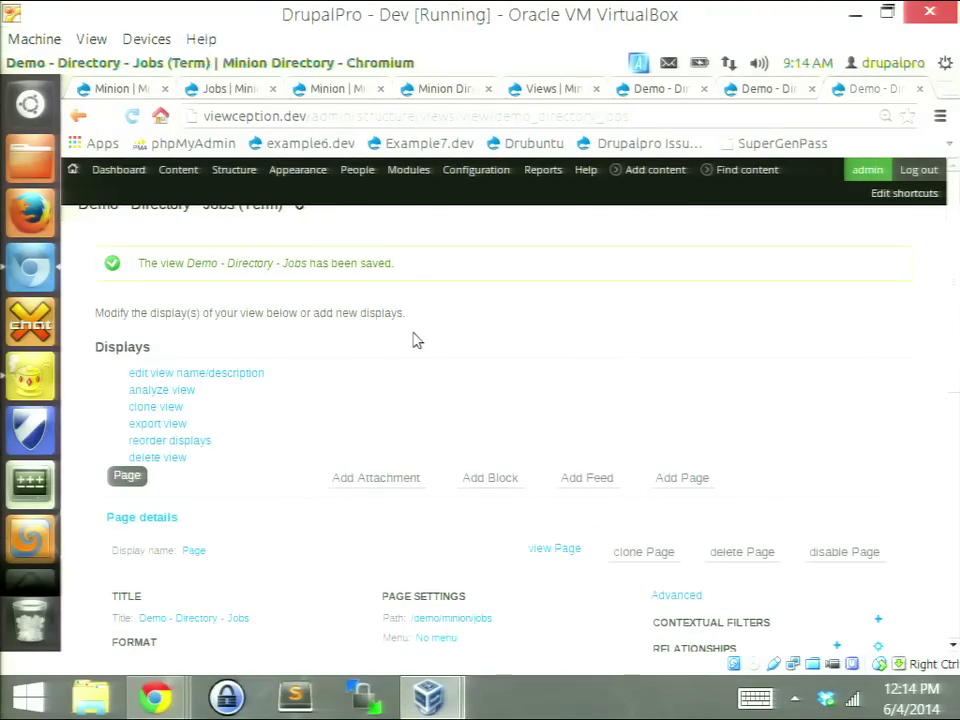
scroll(306, 332, "down", 4)
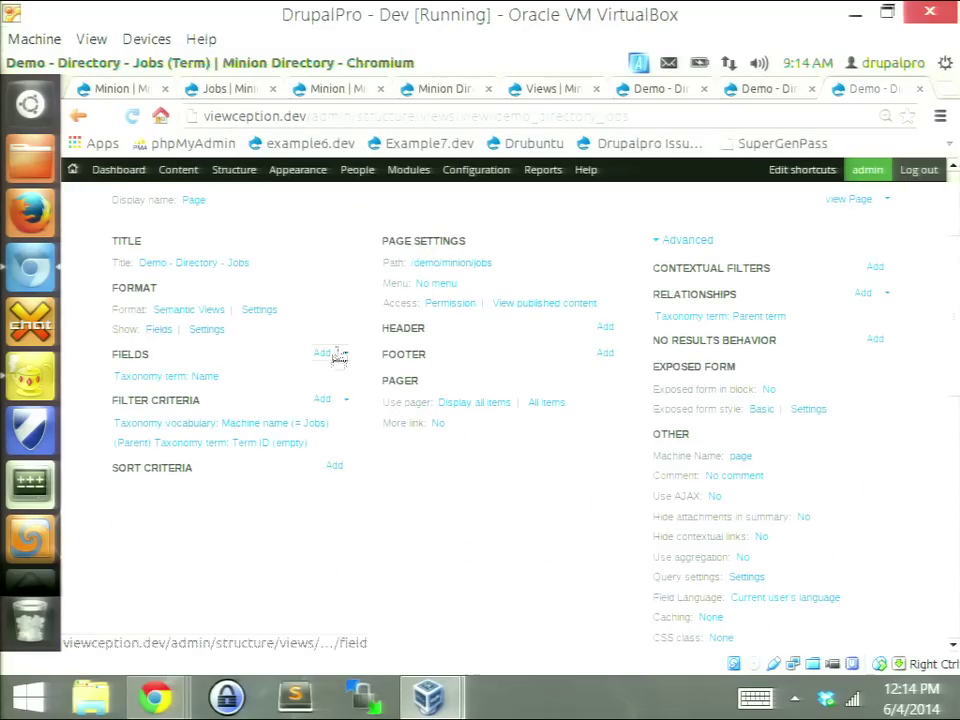
left_click(324, 355)
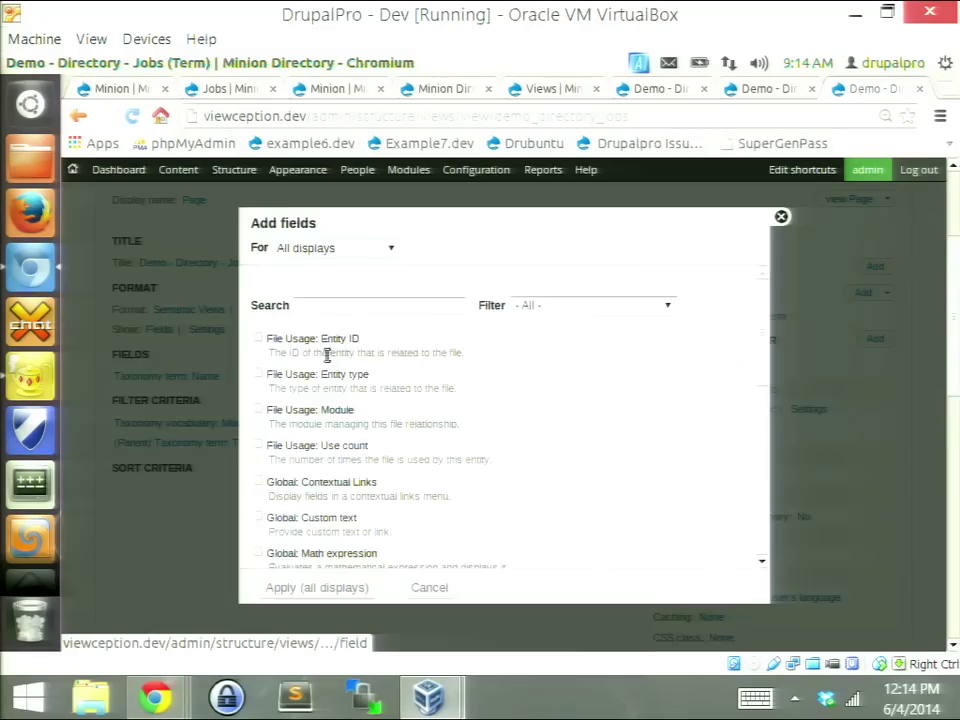
left_click(572, 306)
left_click(560, 361)
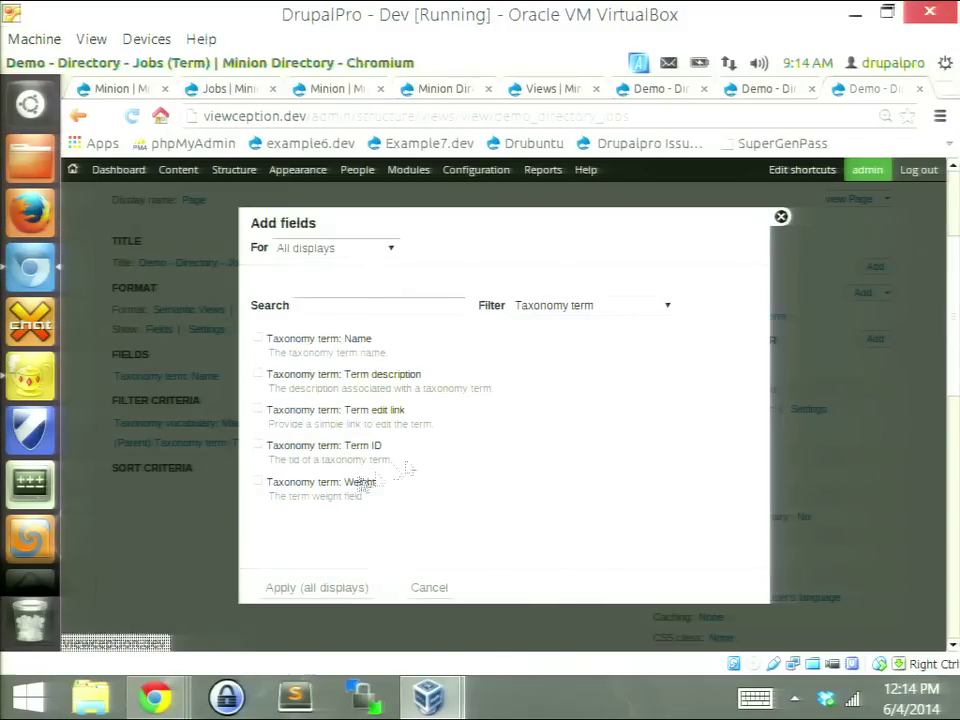
left_click(372, 447)
left_click(350, 596)
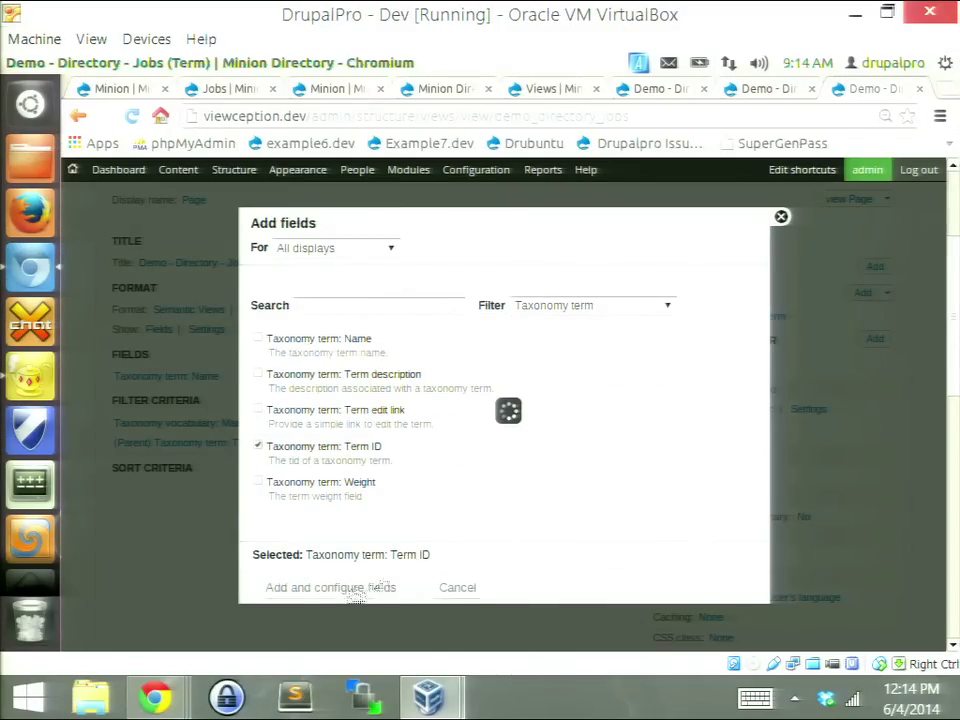
left_click(296, 514)
scroll(400, 505, "down", 5)
left_click(325, 588)
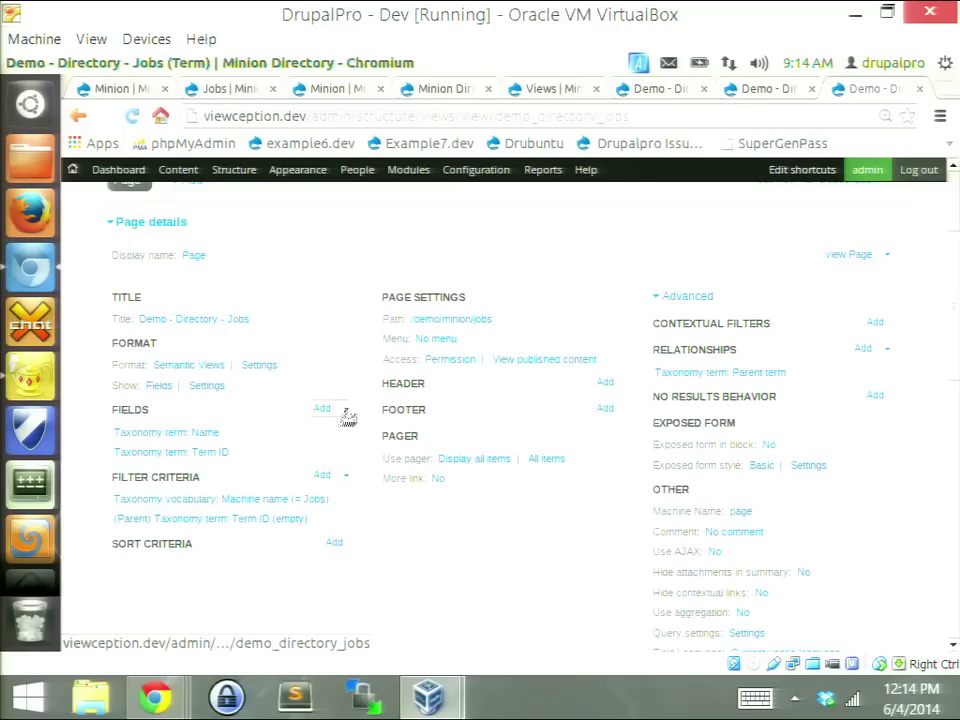
Step: Add a Global: View field to all displays of the Jobs view
left_click(322, 409)
left_click(572, 305)
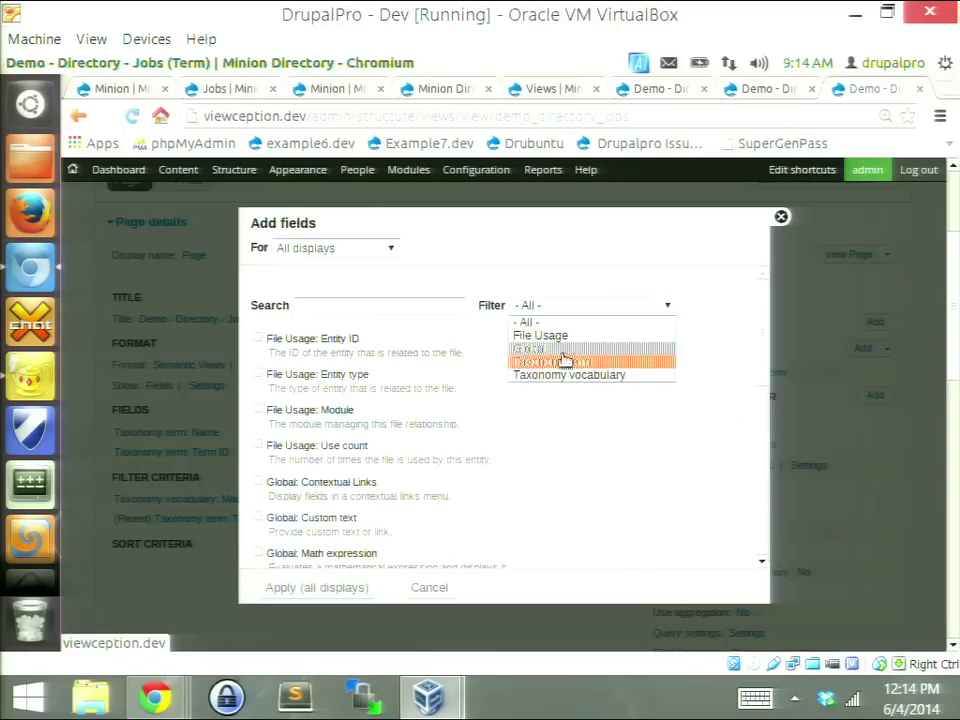
left_click(553, 347)
left_click(304, 447)
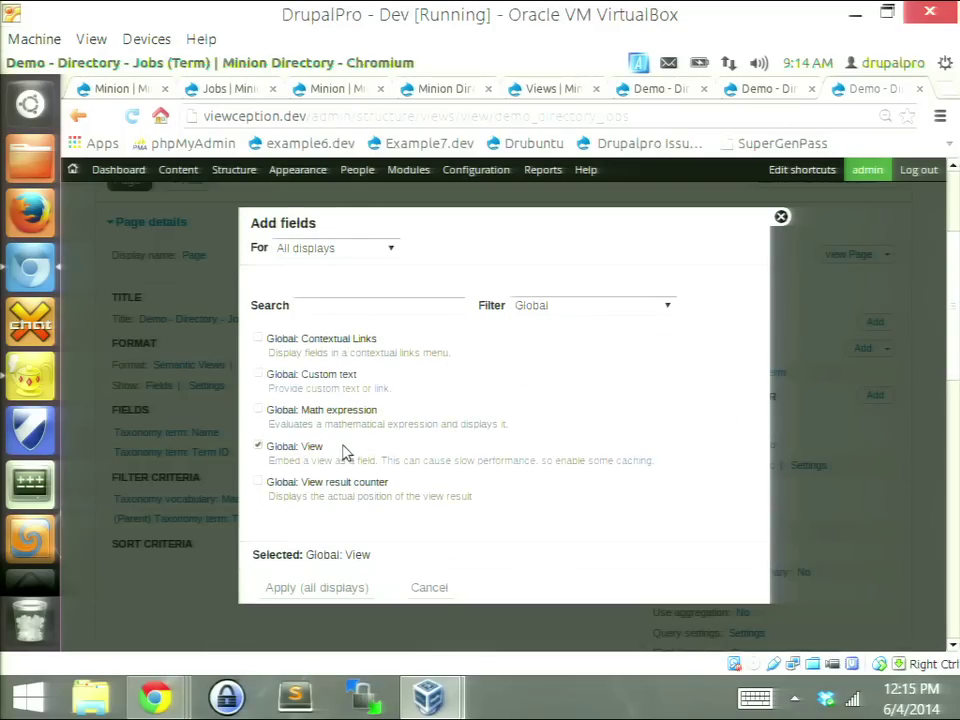
left_click(311, 589)
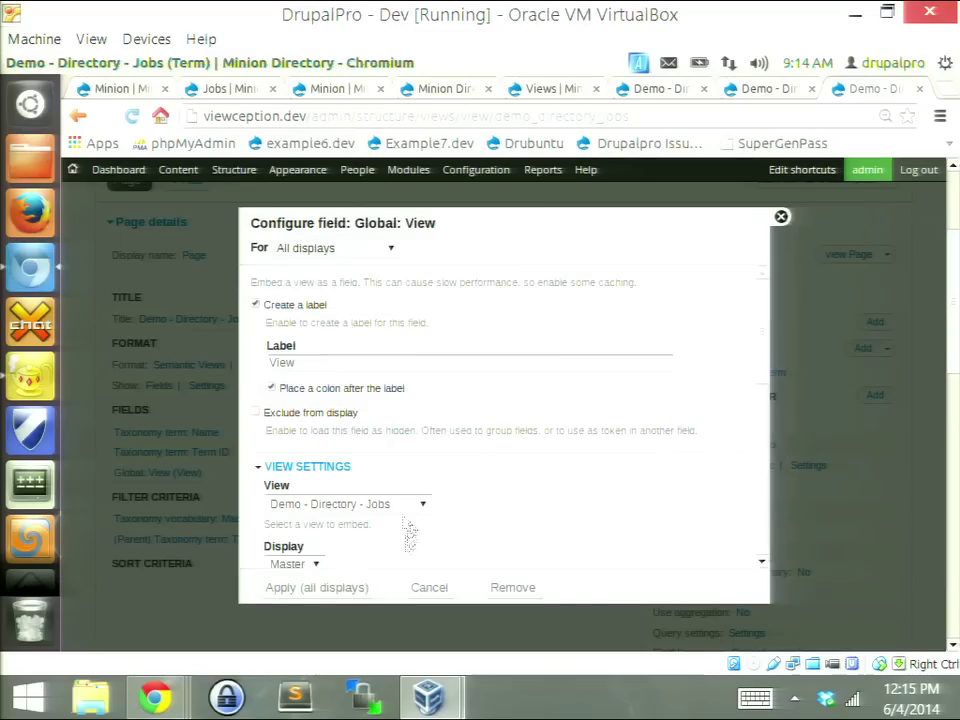
Step: Embed the Block display of the Demo - Directory - Tasks view in the Global: View field, without a label
scroll(497, 476, "down", 2)
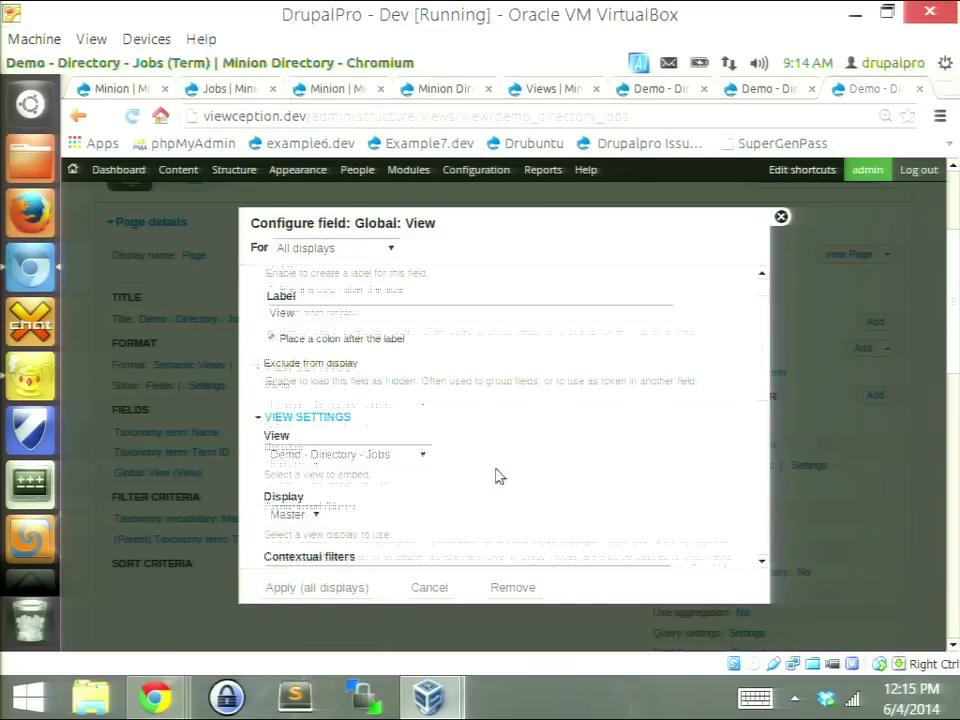
left_click(428, 405)
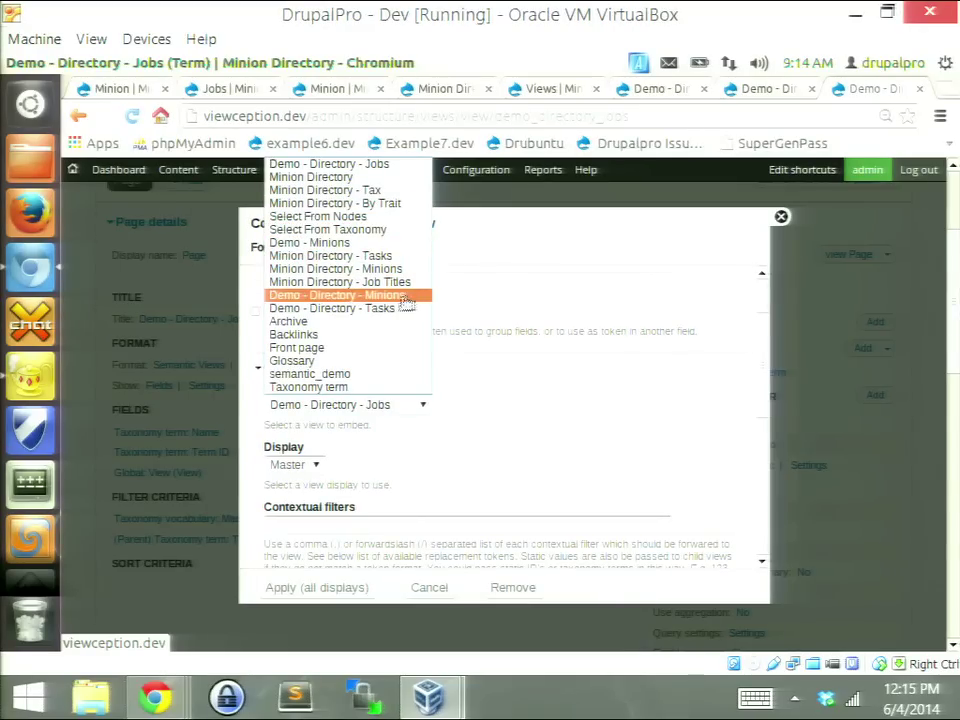
left_click(335, 308)
scroll(545, 414, "down", 1)
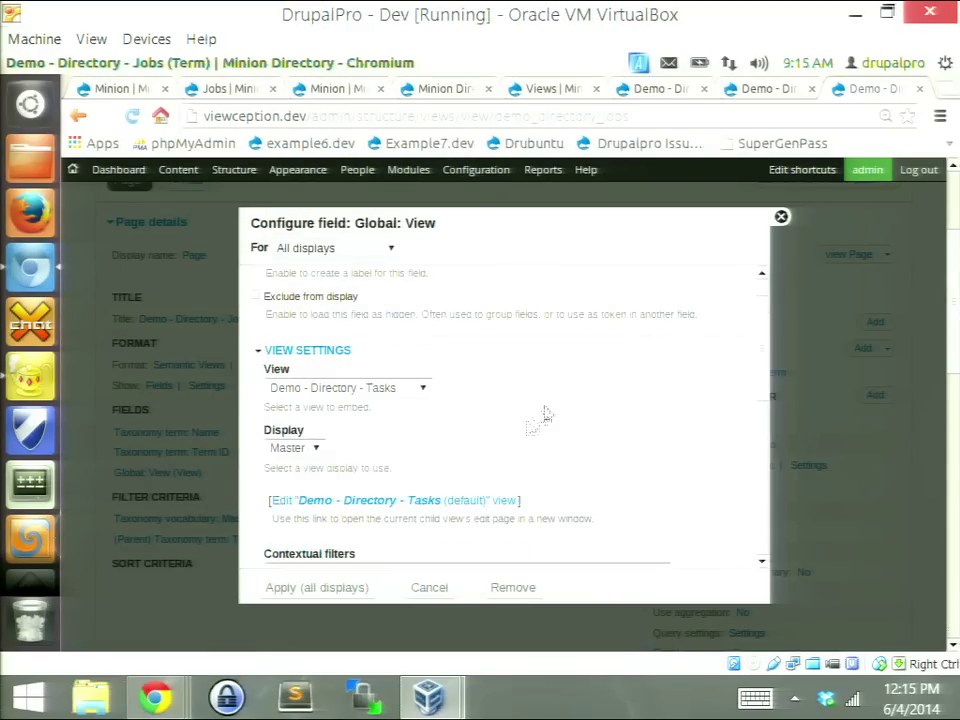
left_click(315, 451)
left_click(290, 480)
Step: Set the Global: View field's contextual filters to the [!tid] replacement token and apply it to all displays
scroll(471, 443, "down", 3)
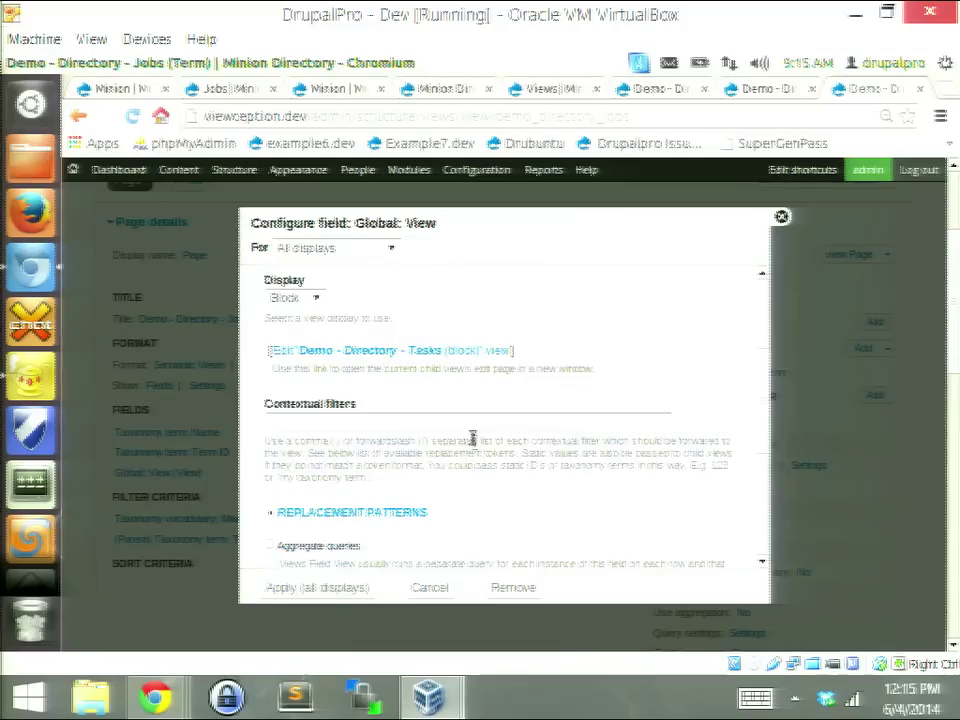
left_click(342, 421)
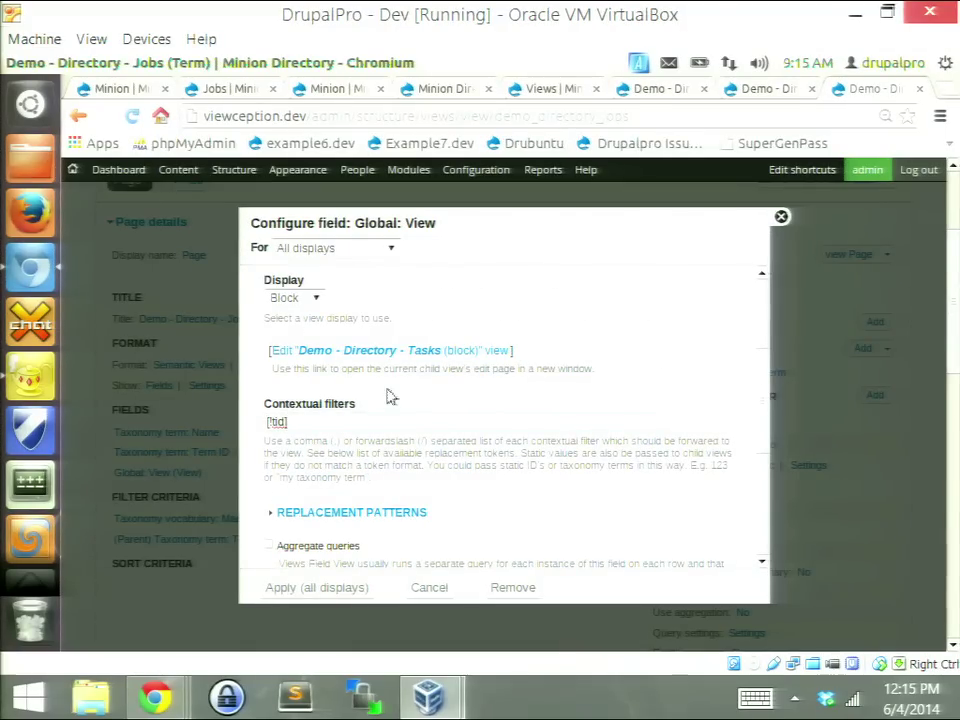
left_click(342, 590)
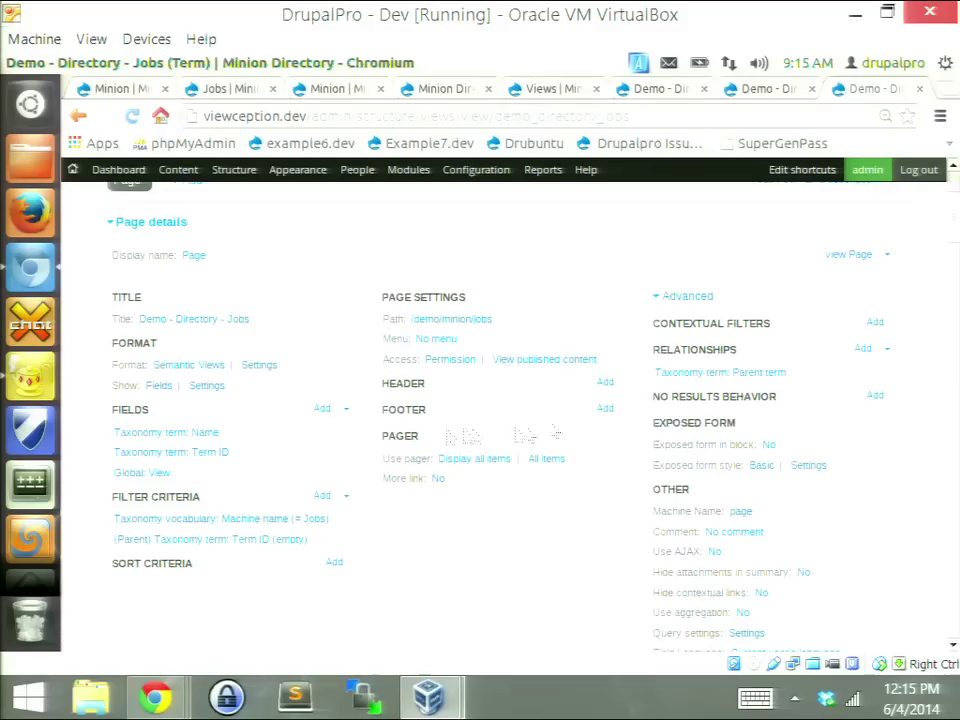
Step: Check the Jobs preview and exclude the Taxonomy term: Term ID field from display in all displays
scroll(476, 407, "down", 15)
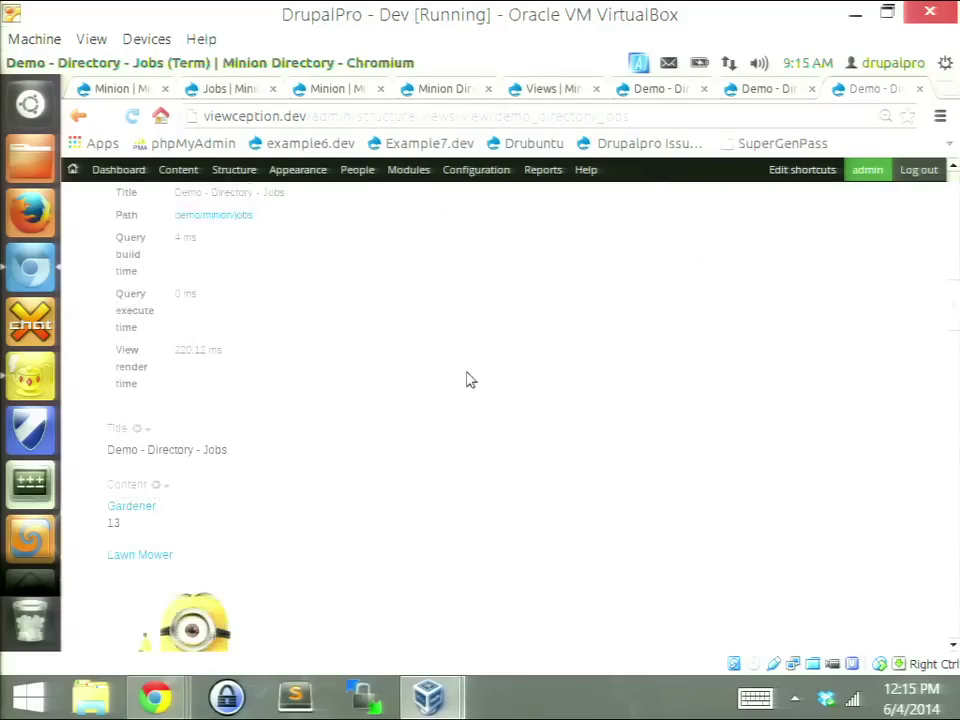
scroll(466, 380, "down", 2)
scroll(455, 382, "up", 20)
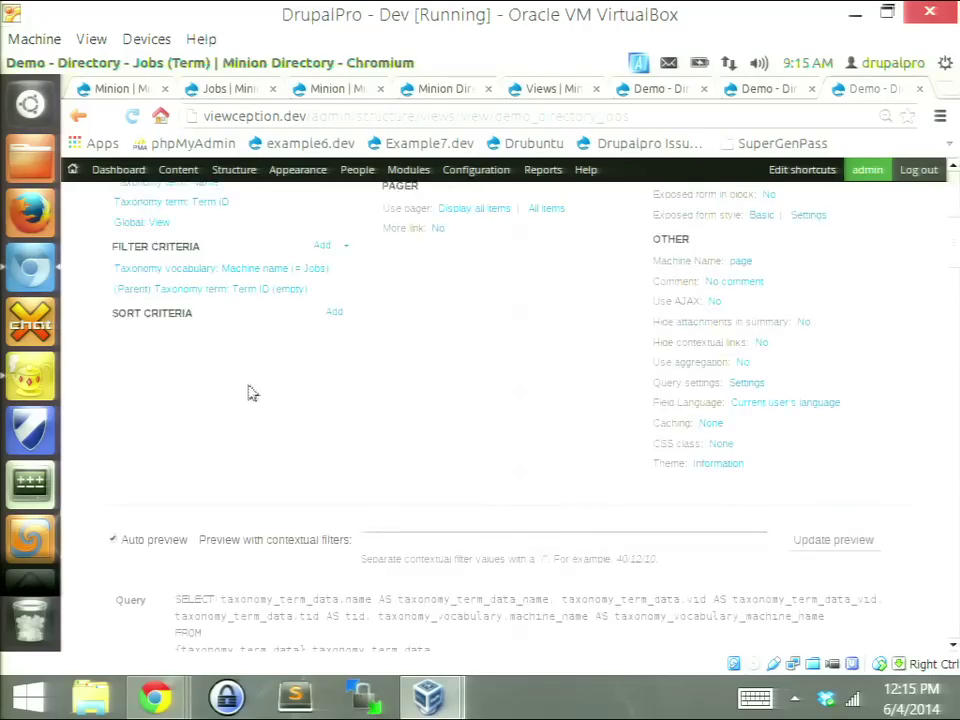
left_click(212, 302)
left_click(253, 388)
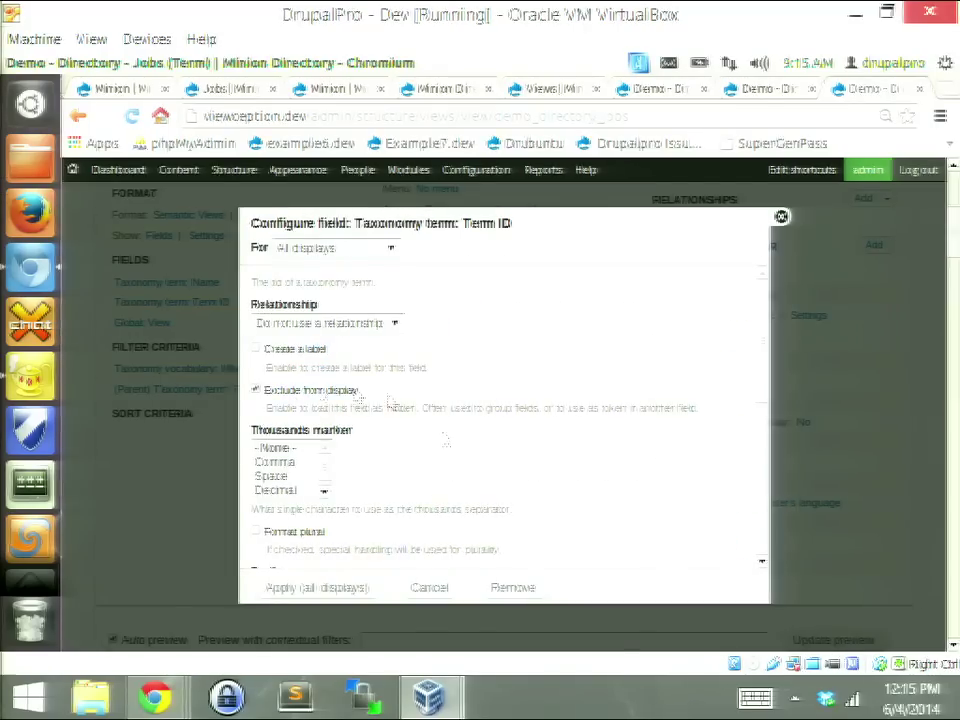
left_click(336, 587)
Step: Check the nesting of jobs, tasks and minions in the Jobs preview and save the view
scroll(430, 390, "down", 15)
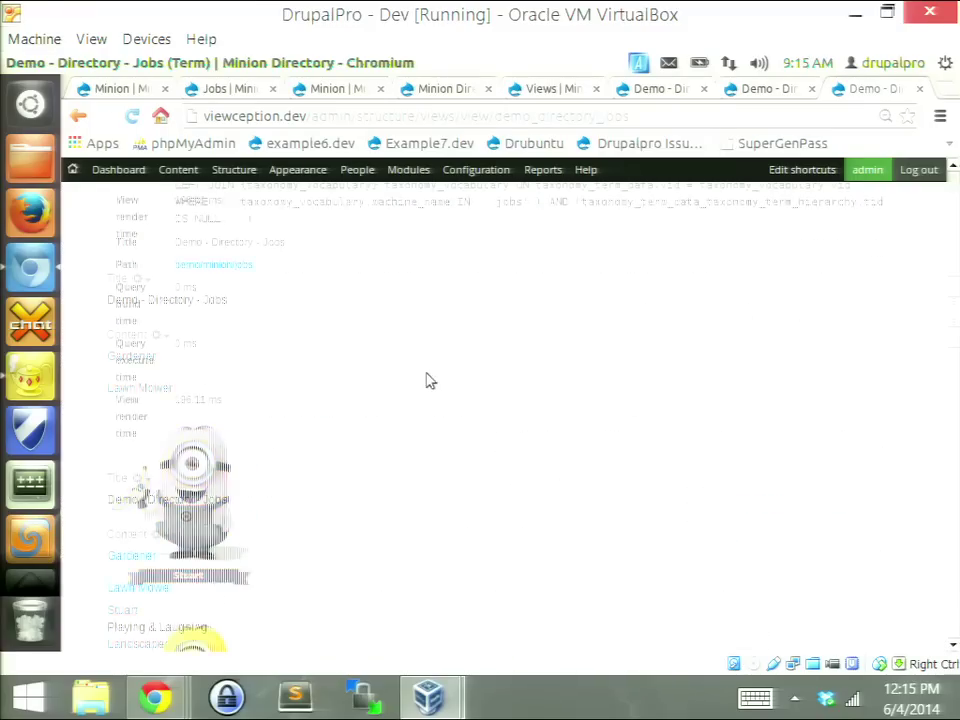
left_click_drag(180, 361, 106, 359)
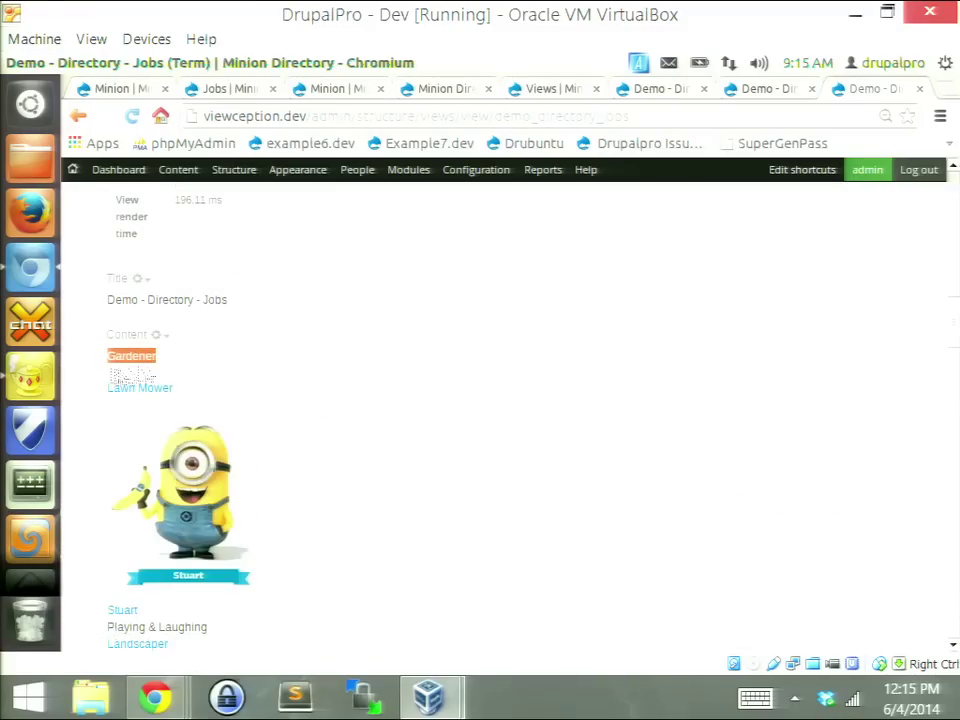
scroll(197, 388, "down", 1)
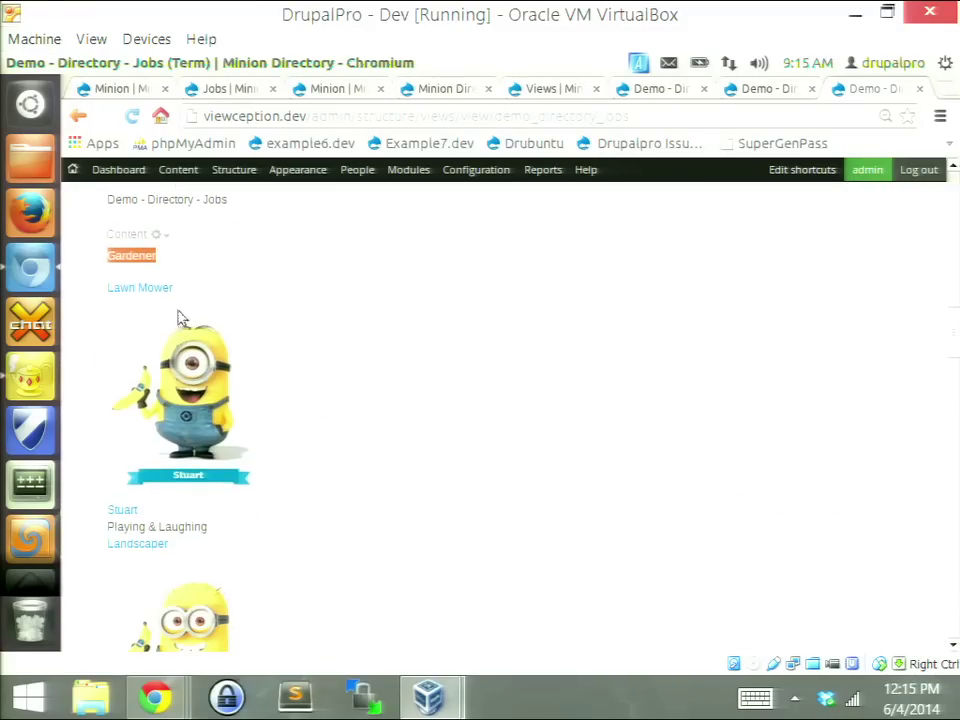
left_click_drag(176, 288, 125, 293)
scroll(224, 378, "down", 2)
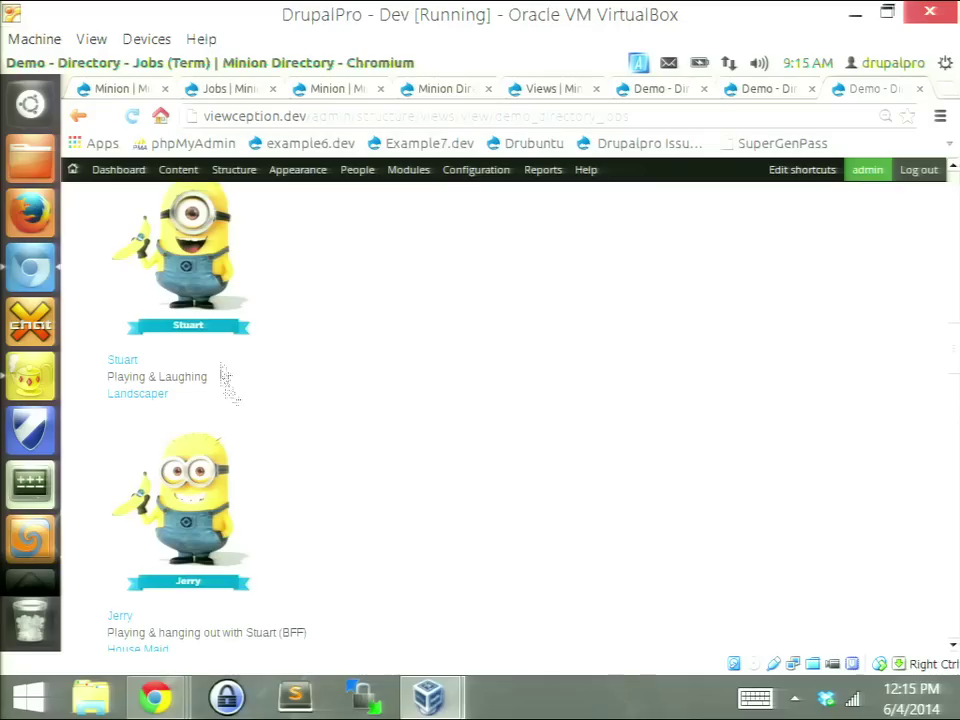
scroll(259, 319, "up", 1)
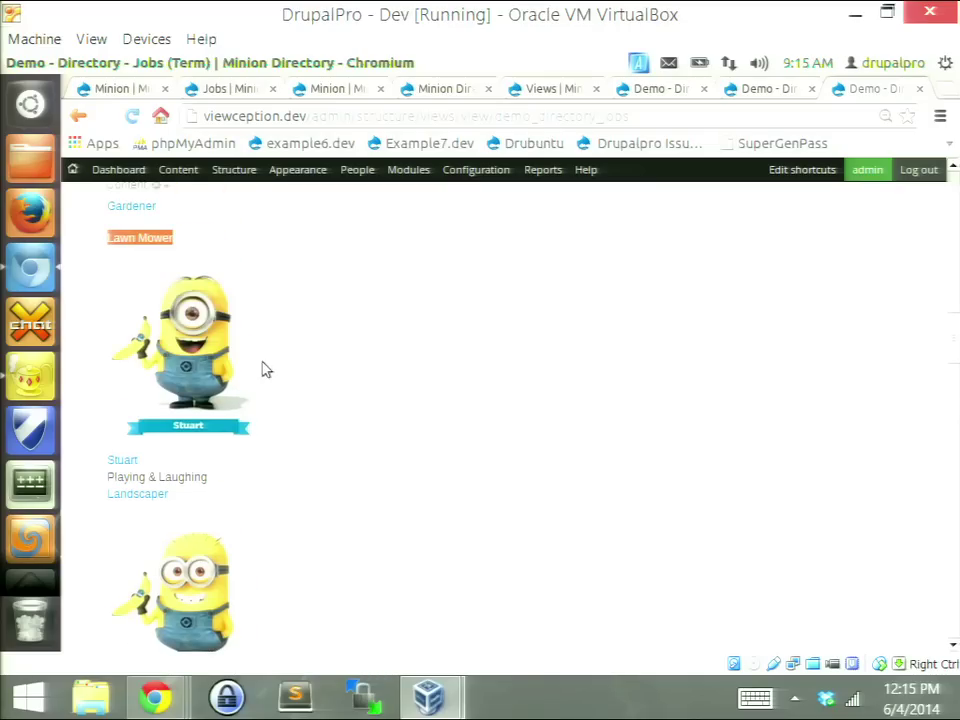
scroll(270, 339, "up", 1)
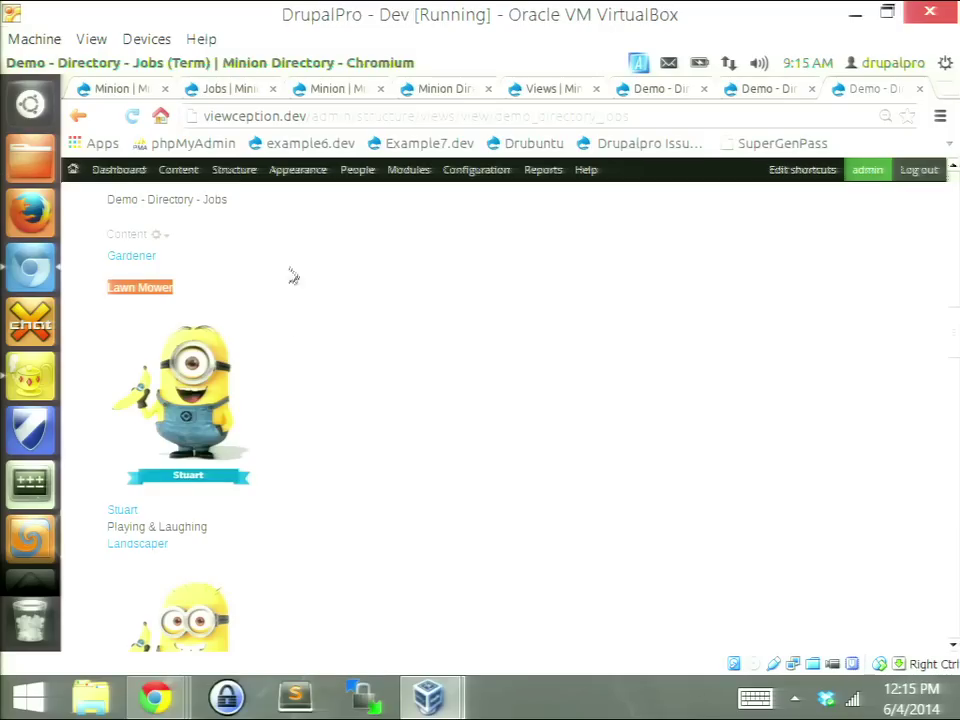
scroll(686, 349, "up", 15)
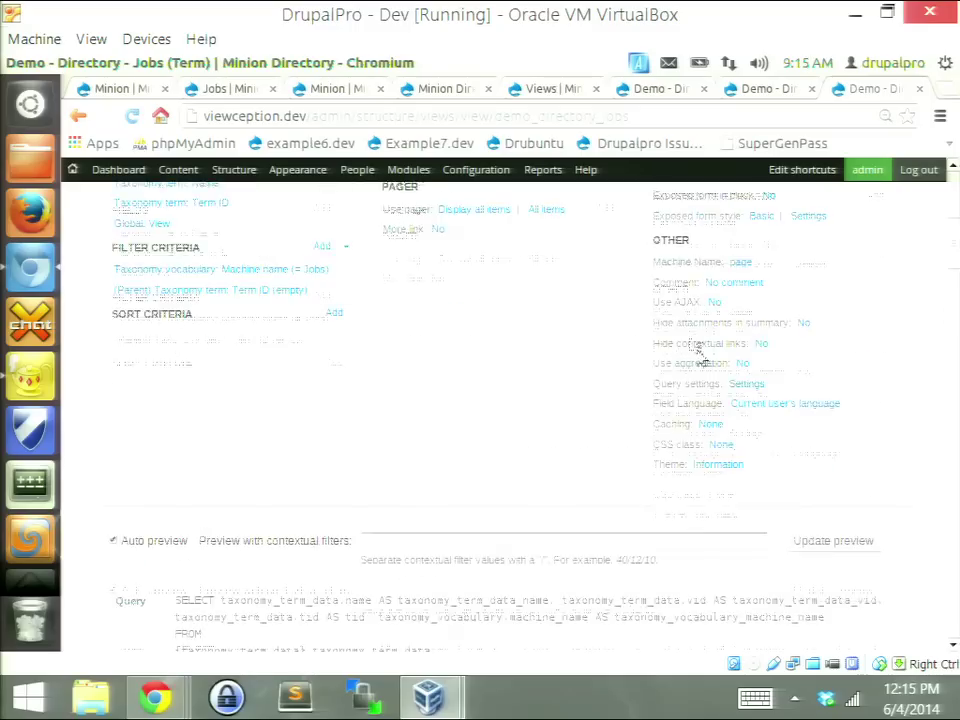
left_click(808, 322)
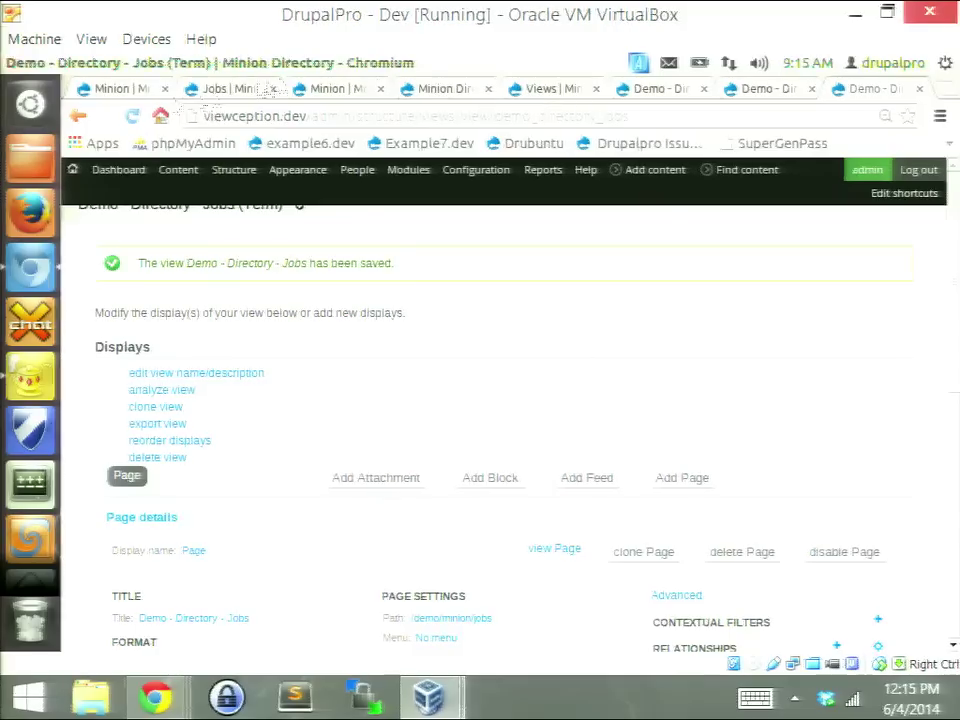
Step: Switch to the Minion Directory - Final page and examine how its jobs, tasks and minions are laid out
left_click(434, 89)
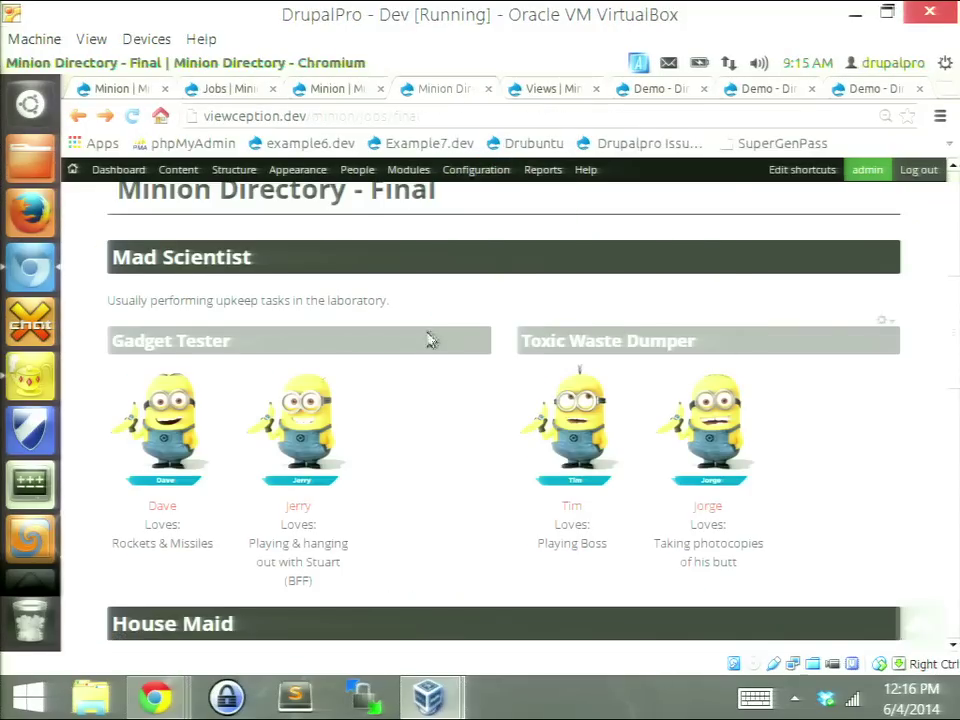
scroll(440, 337, "up", 1)
scroll(450, 327, "down", 1)
scroll(117, 257, "down", 1)
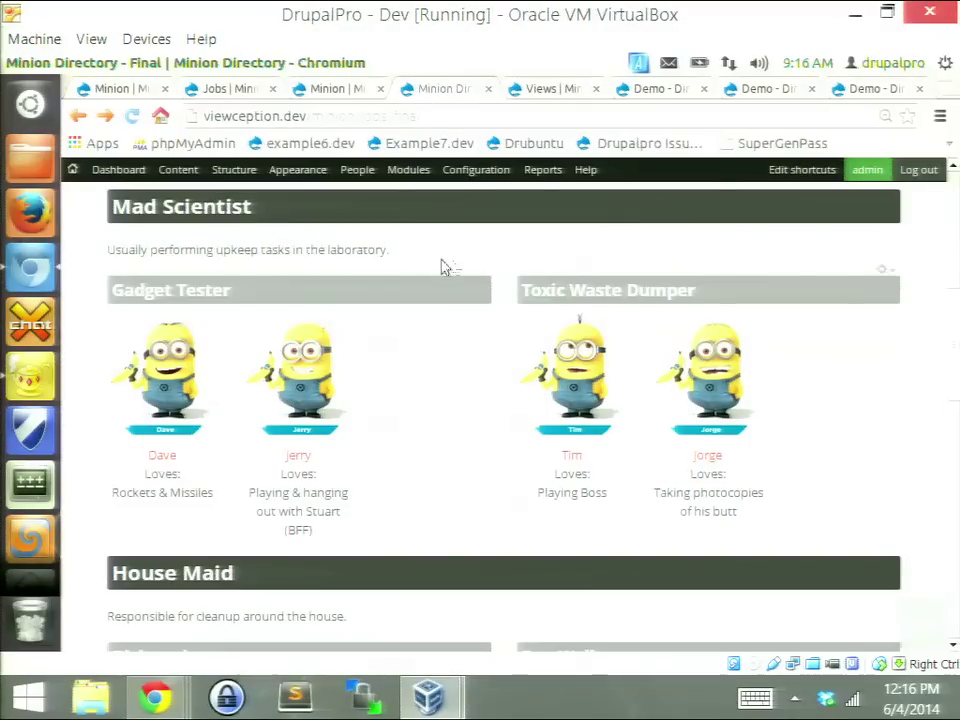
Step: Copy the page path of the Demo - Directory - Jobs view and open the site's home page in a new browser tab
left_click(860, 89)
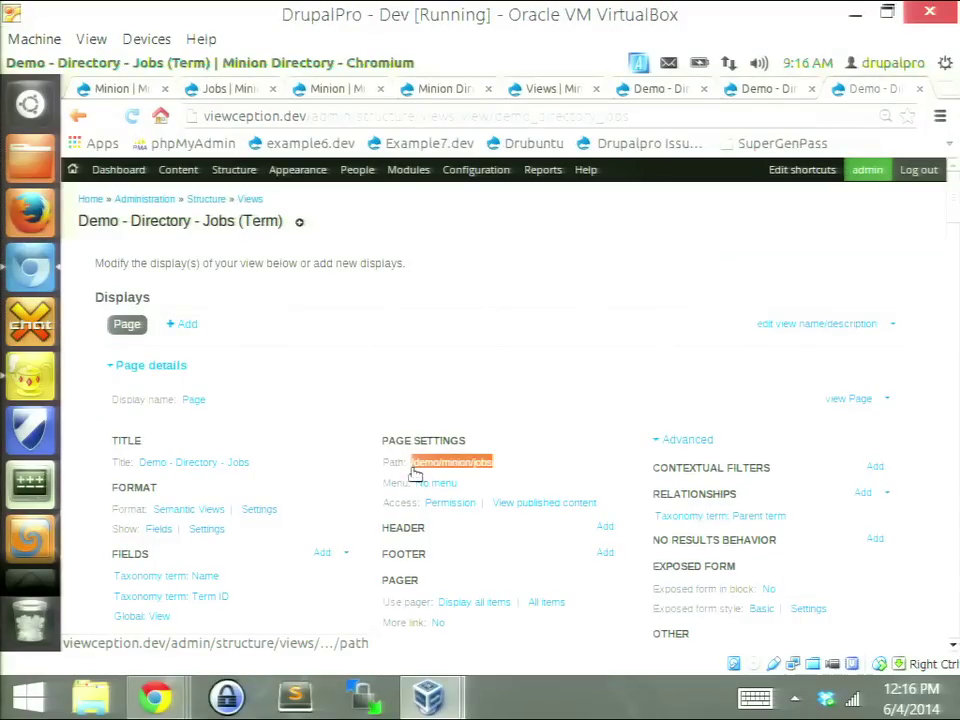
key("ctrl+t")
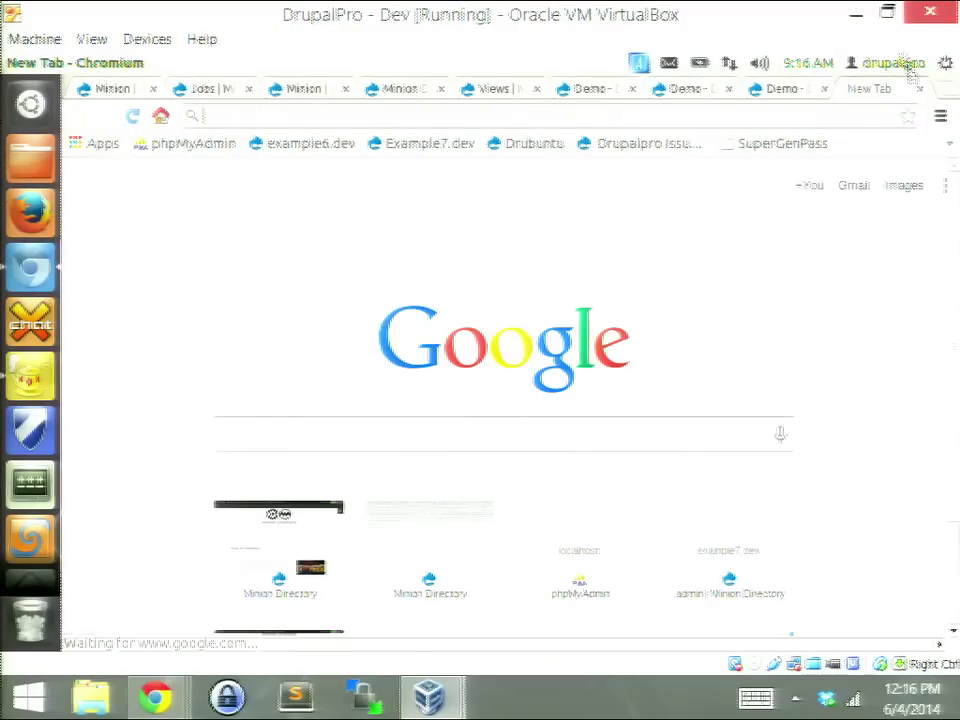
left_click(918, 91)
right_click(84, 200)
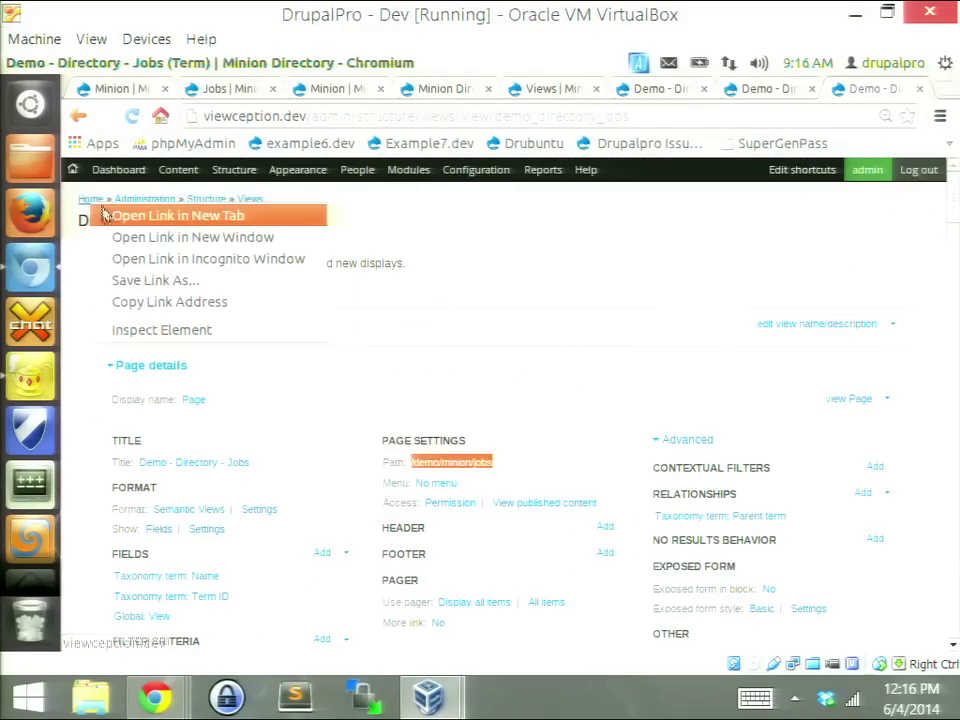
left_click(128, 214)
left_click(862, 90)
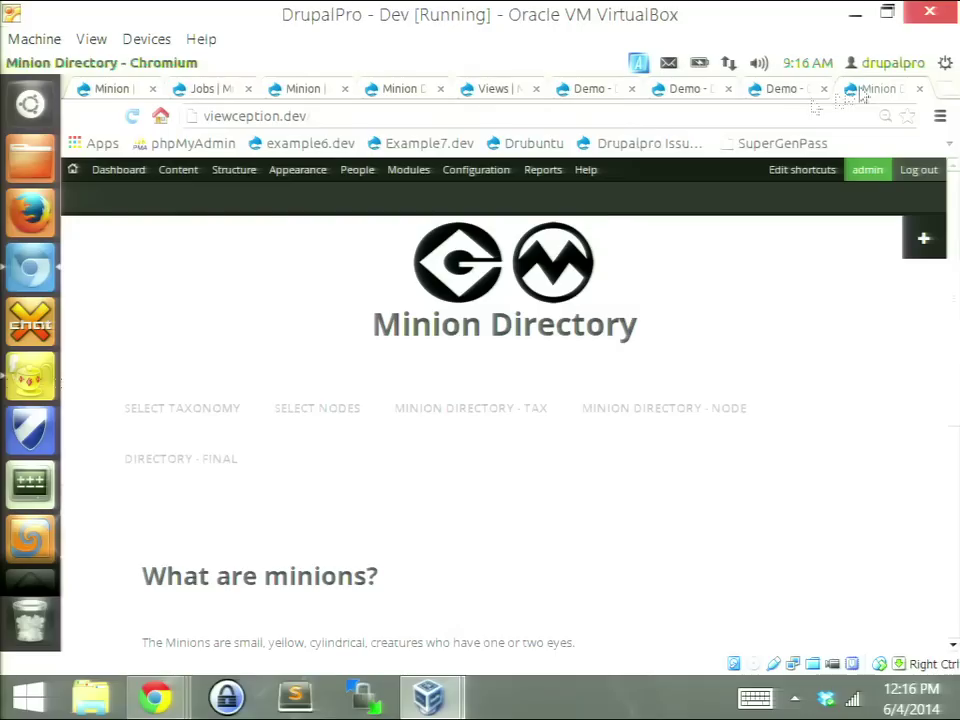
Step: Load the Jobs page at viewception.dev/demo/minion/jobs in the new tab
left_click(371, 117)
type("viewception.dev")
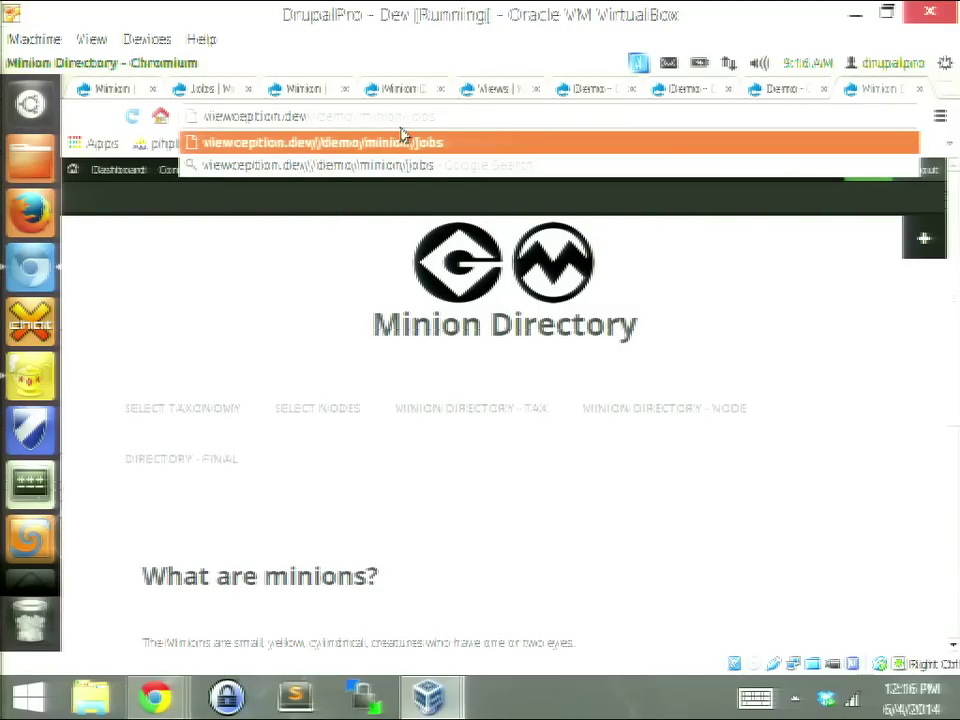
key("Return")
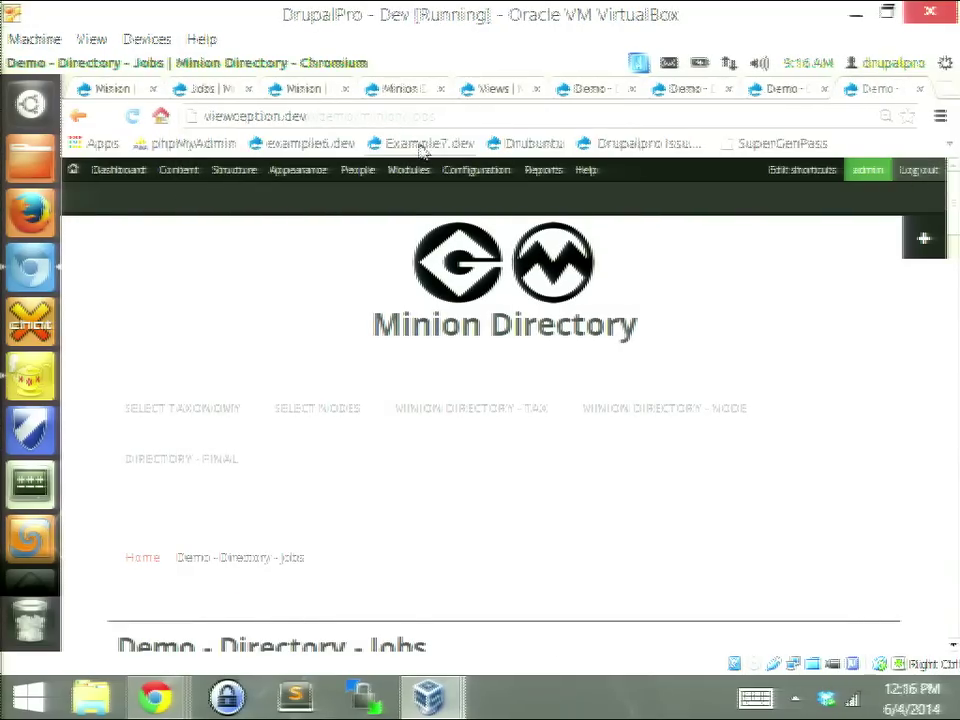
key("ctrl+l")
type("viewception.dev")
scroll(413, 371, "down", 3)
scroll(417, 370, "up", 3)
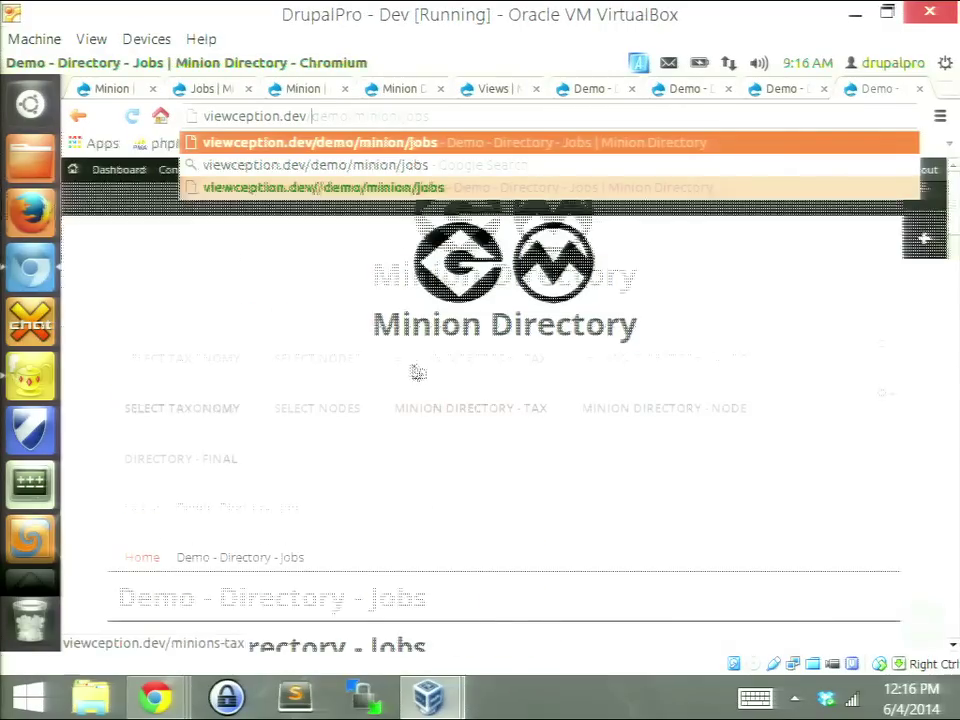
key("Return")
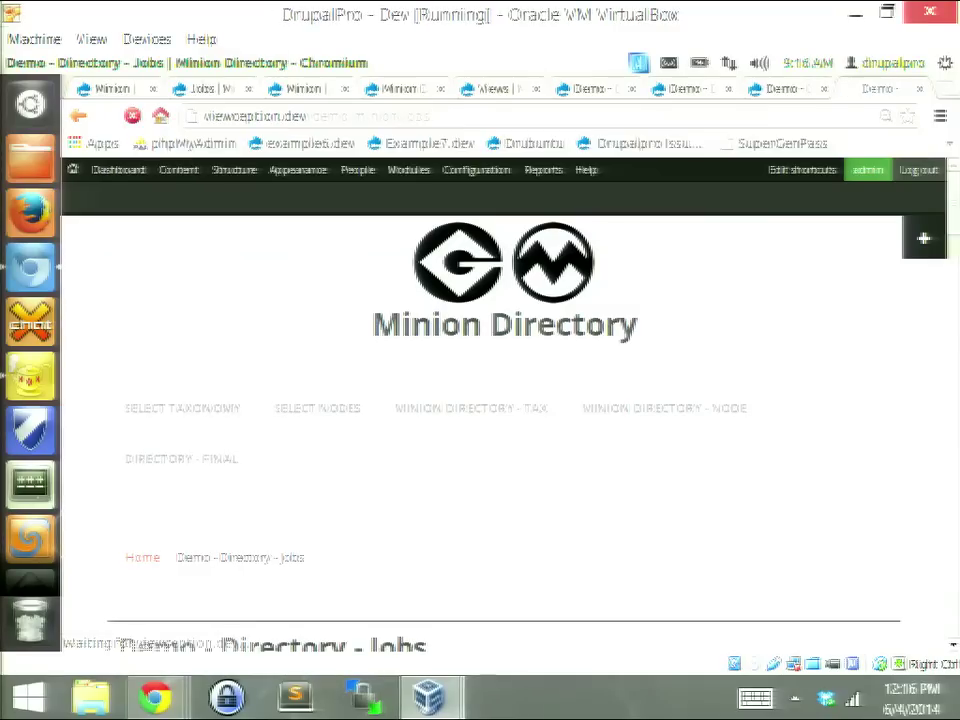
Step: Examine how the Gardener job, its tasks and their minions are listed on the Demo - Directory - Jobs page
scroll(546, 336, "down", 4)
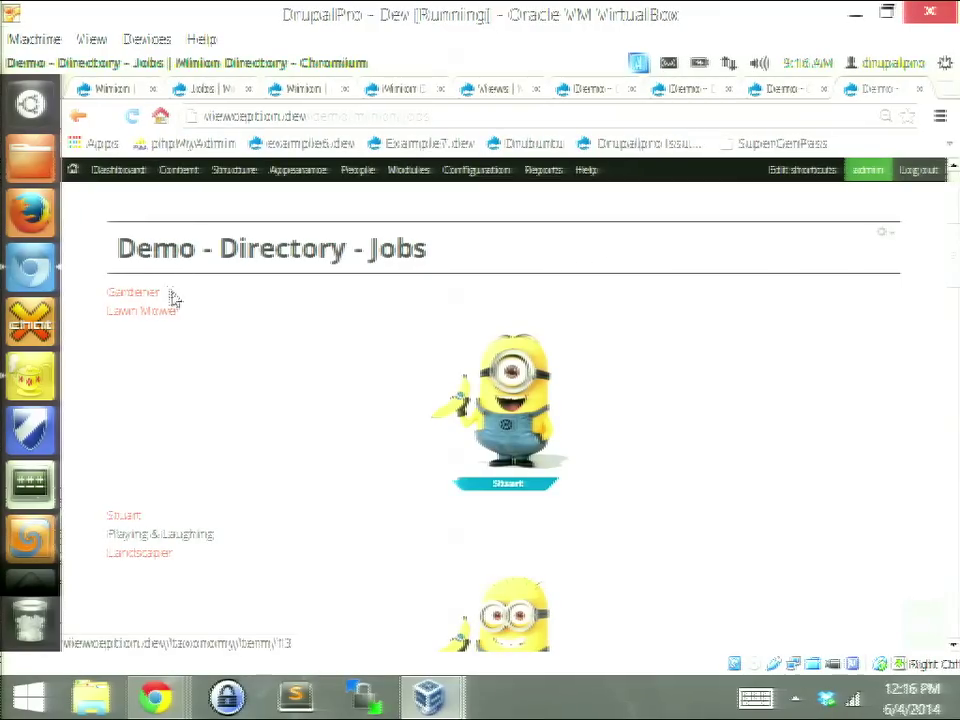
left_click_drag(171, 298, 110, 293)
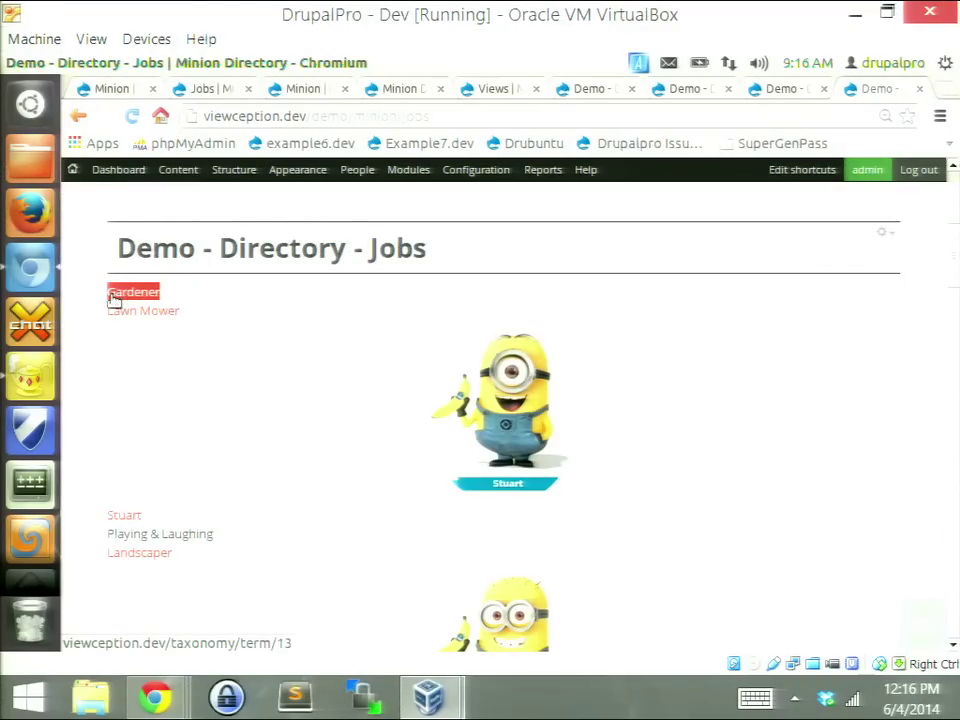
left_click(210, 294)
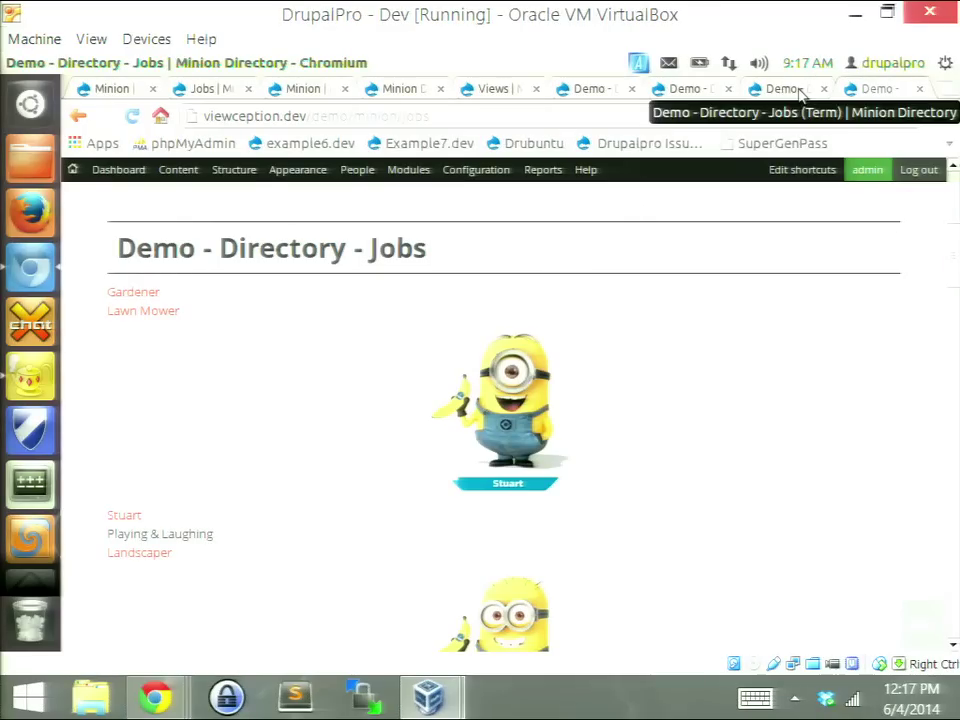
left_click(317, 89)
left_click(420, 90)
left_click(495, 91)
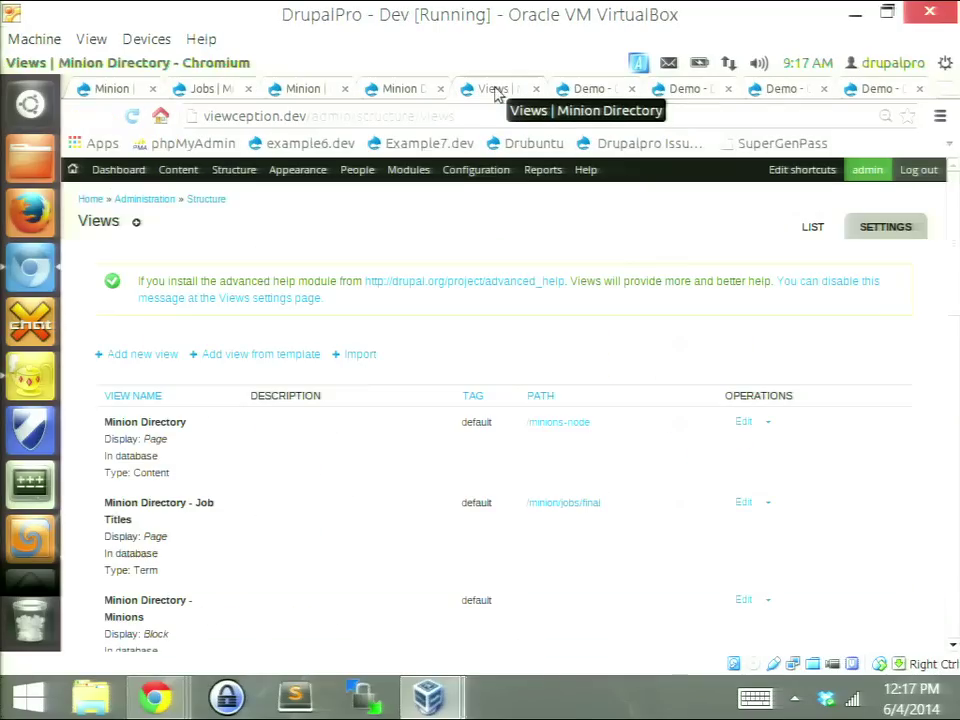
left_click(583, 89)
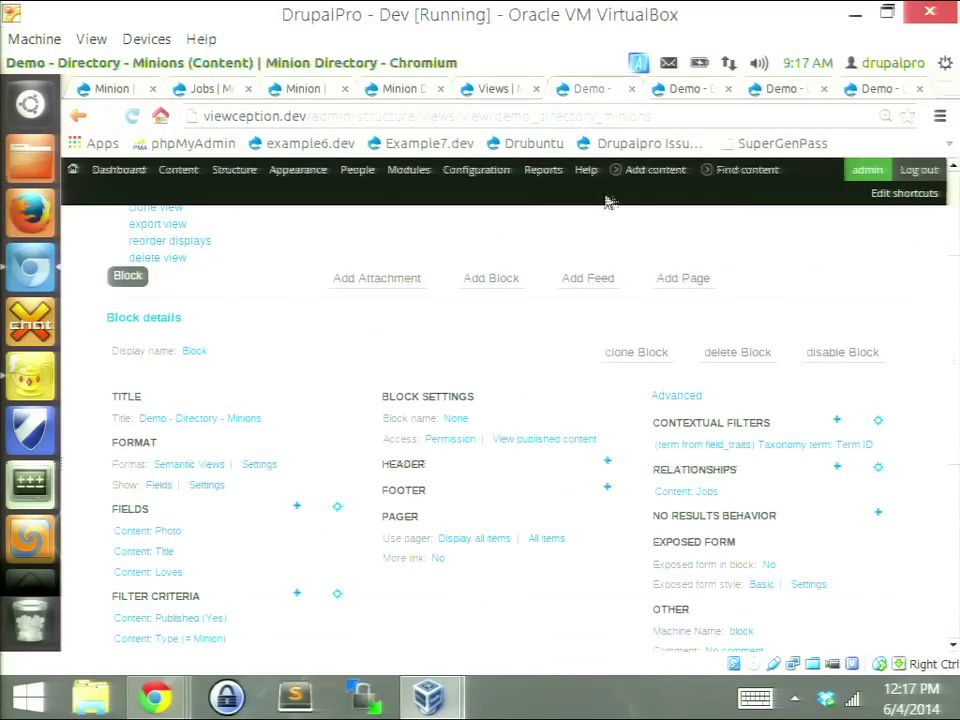
left_click(876, 90)
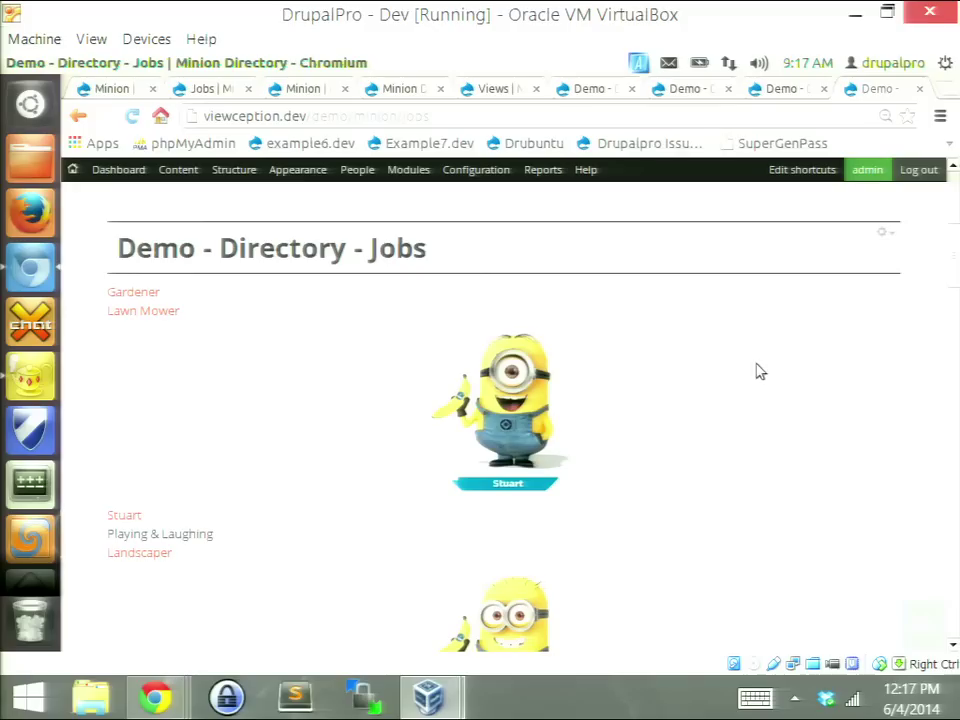
Step: Change the Demo - Directory - Jobs view's format to Responsive grid for all displays and open its number of columns for editing
left_click(779, 90)
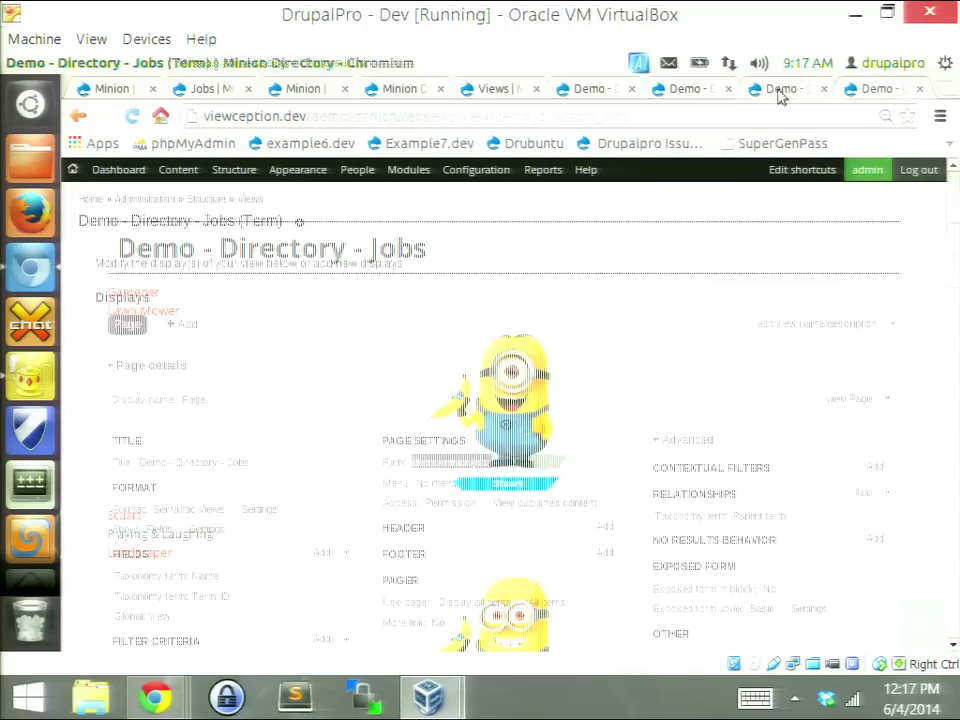
scroll(572, 379, "down", 3)
scroll(587, 347, "up", 2)
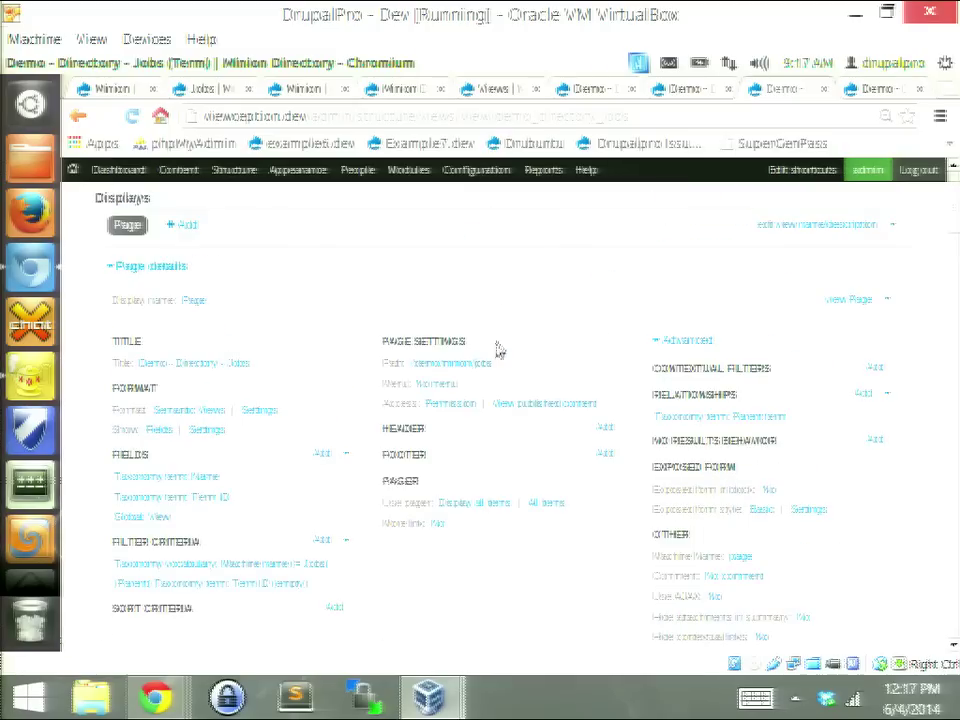
scroll(315, 338, "up", 3)
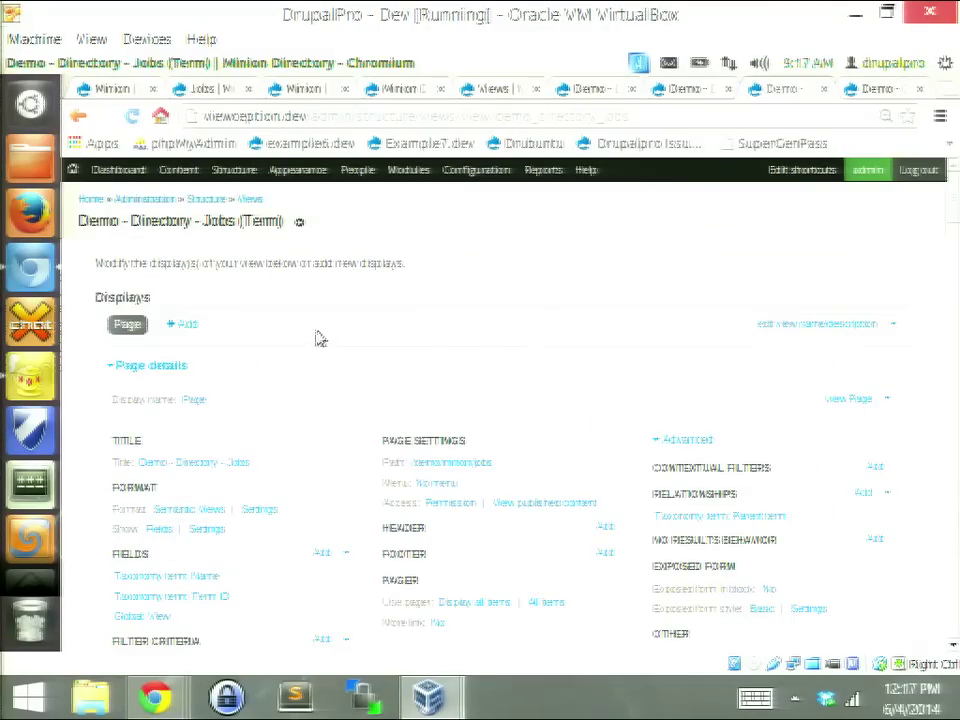
scroll(295, 247, "down", 2)
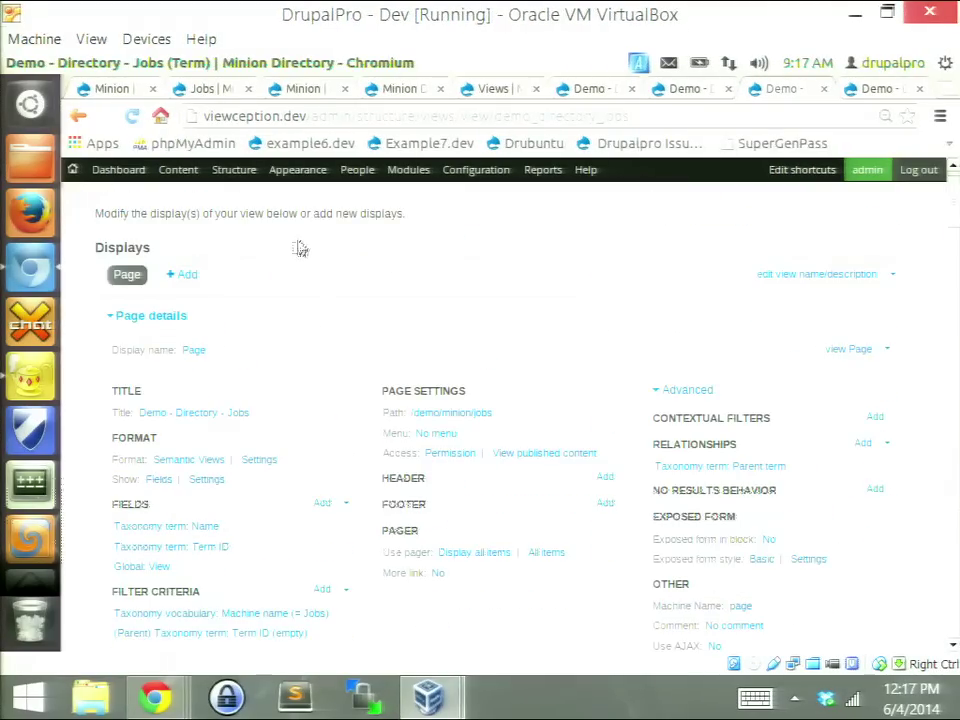
left_click(205, 459)
left_click(306, 392)
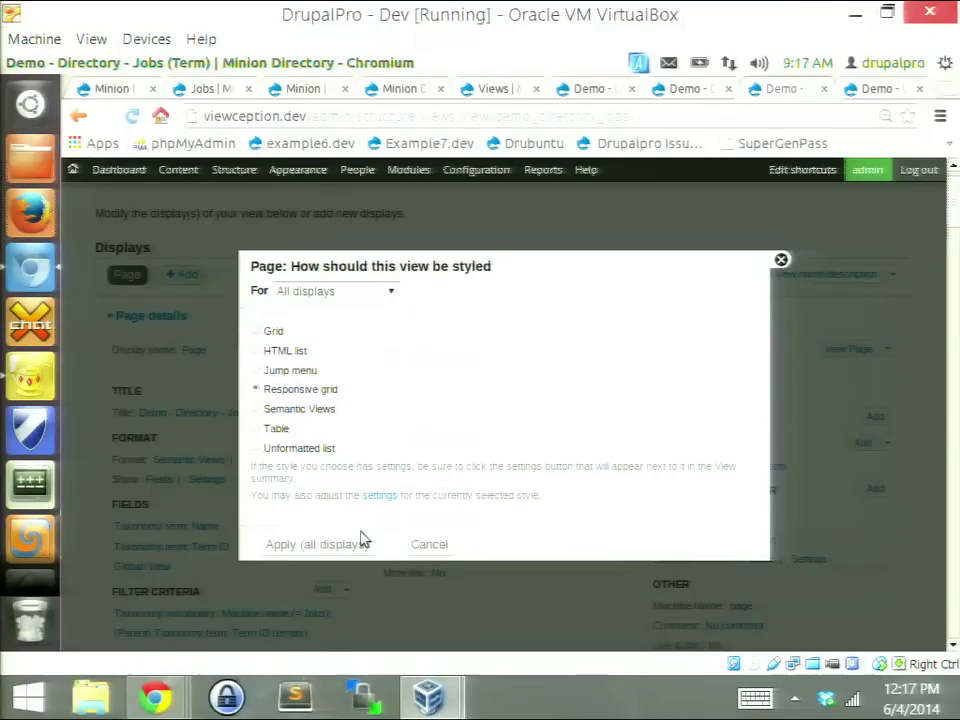
left_click(334, 550)
left_click(343, 365)
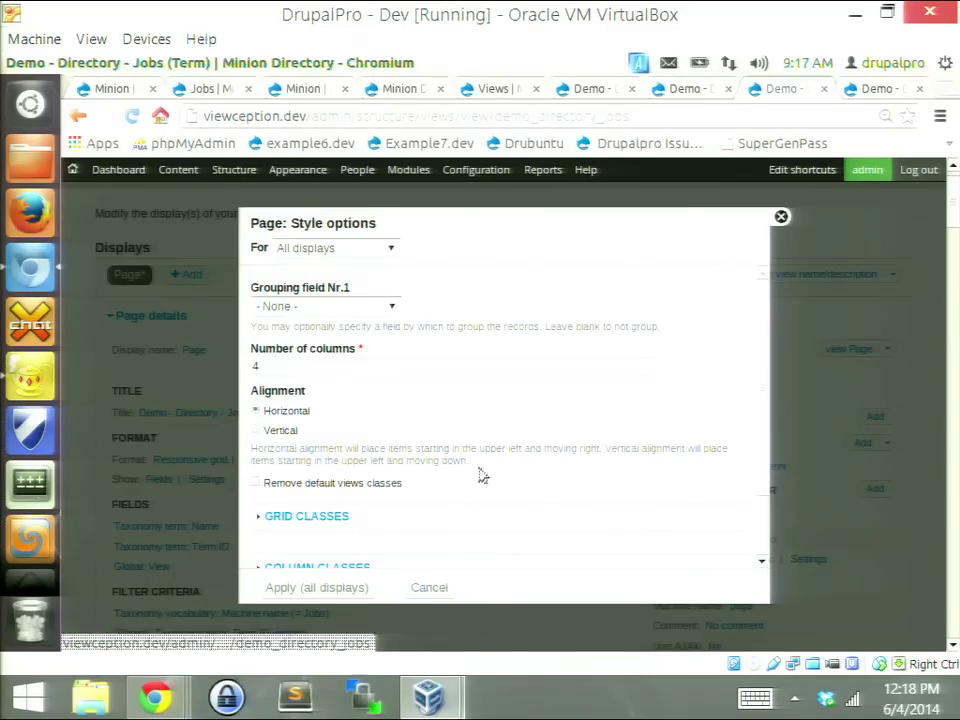
Step: From the Minion Directory - Final page, open the Tasks view's Responsive grid style options and check the number of columns
left_click(412, 92)
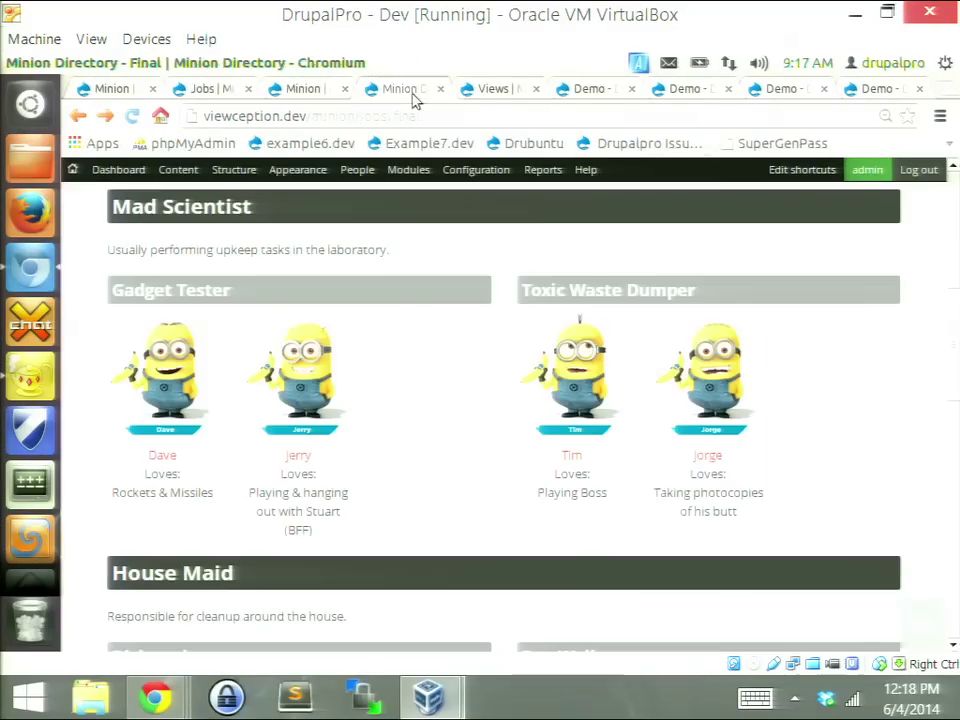
scroll(435, 334, "up", 2)
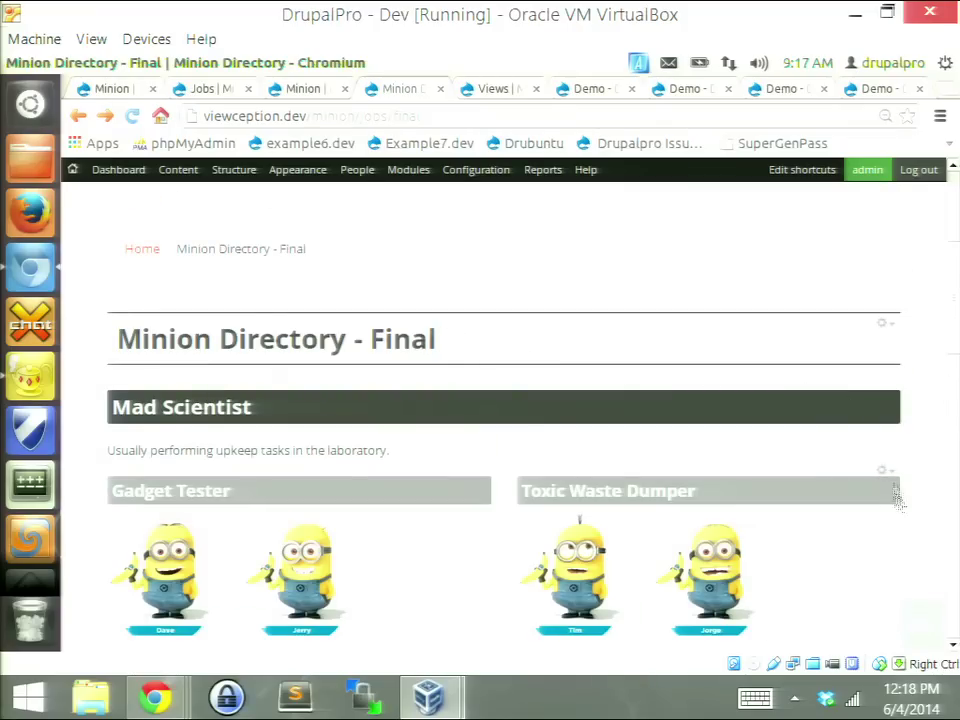
left_click(884, 472)
left_click(885, 494)
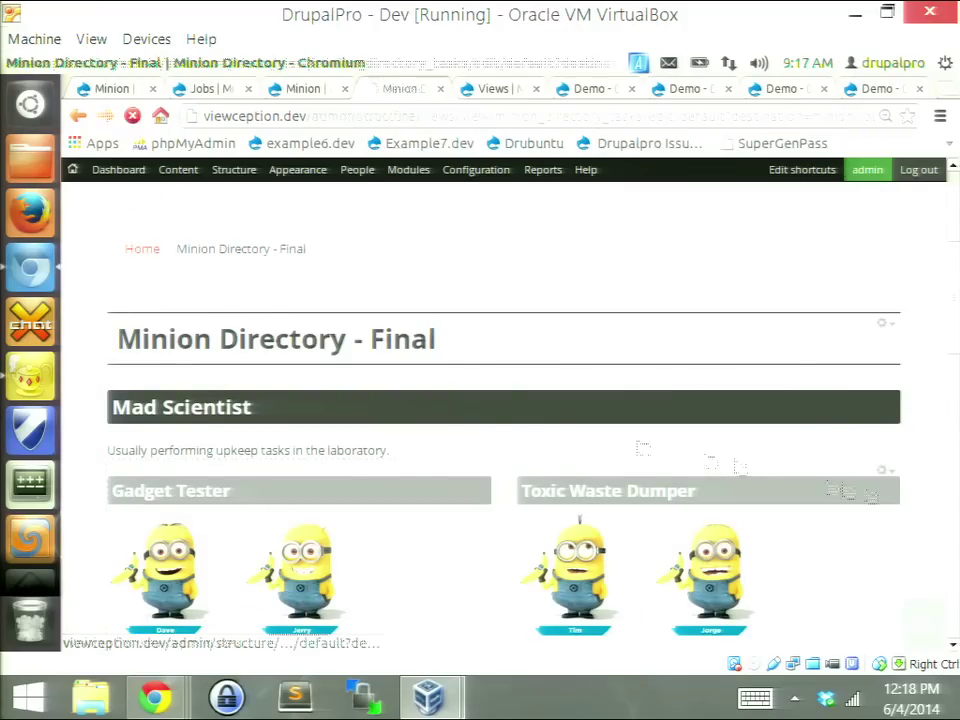
scroll(311, 429, "down", 3)
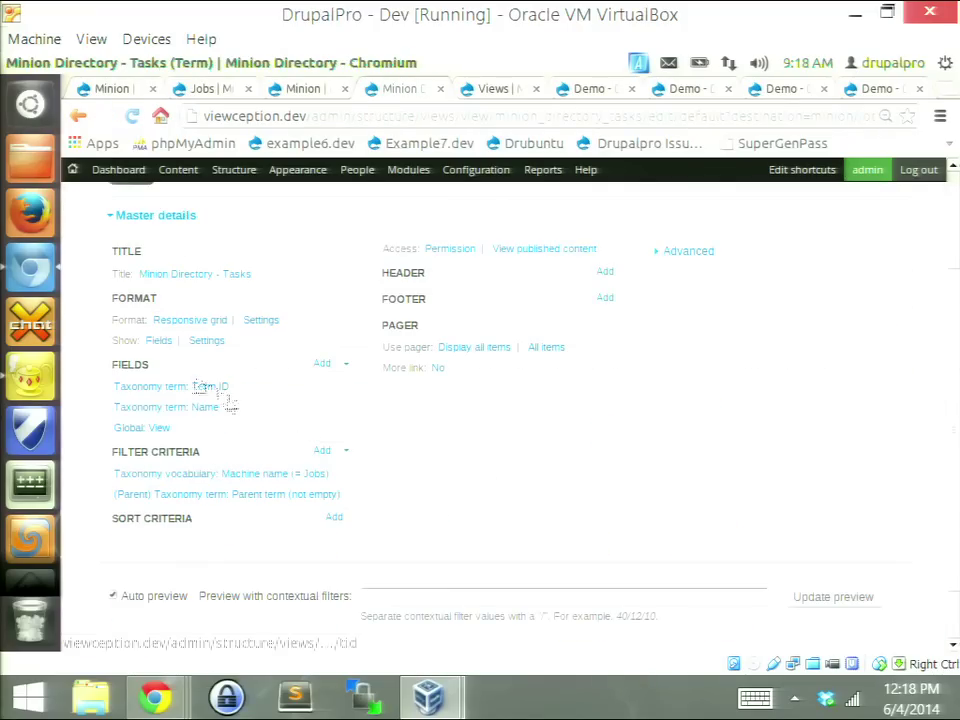
left_click(182, 328)
left_click(371, 482)
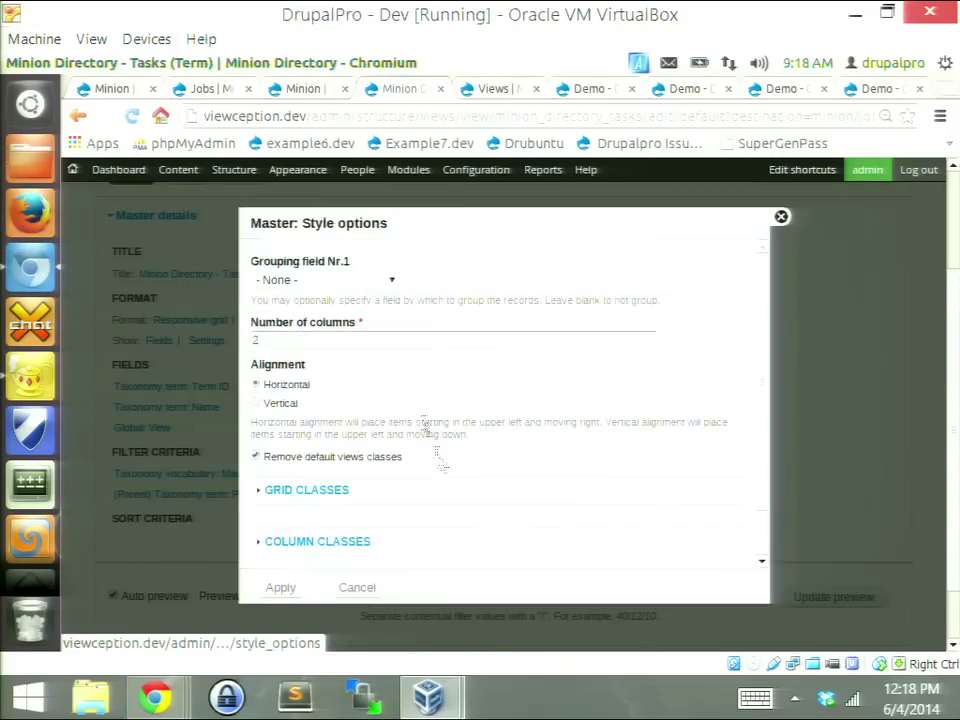
scroll(440, 465, "down", 1)
left_click(333, 285)
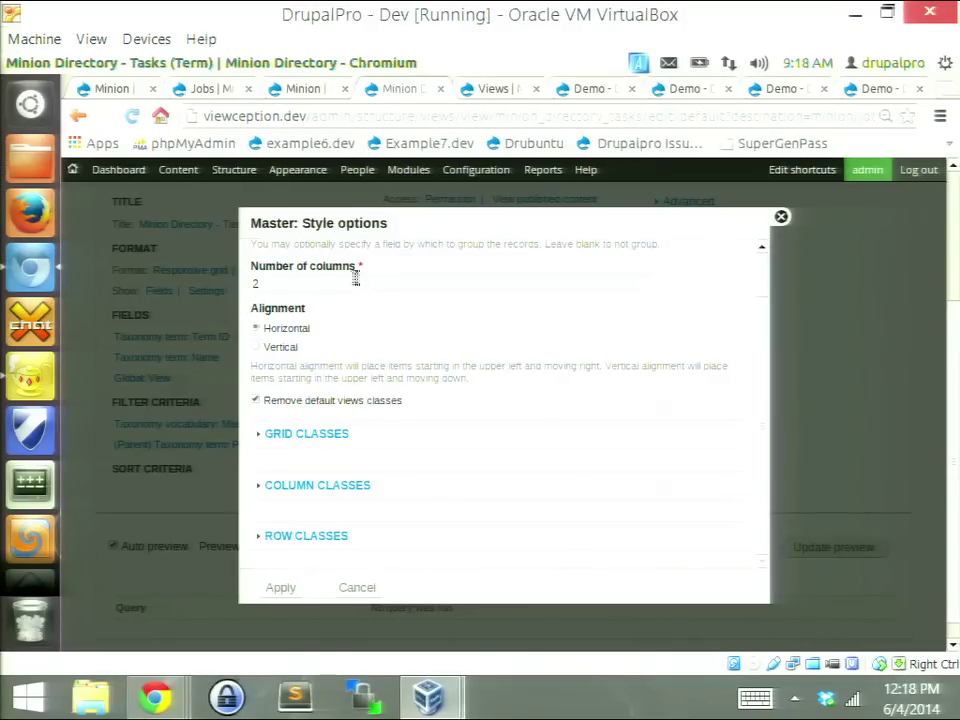
Step: Examine the column and row classes in the Tasks view's grid style options and close them without changes
left_click(334, 486)
left_click_drag(340, 477, 388, 477)
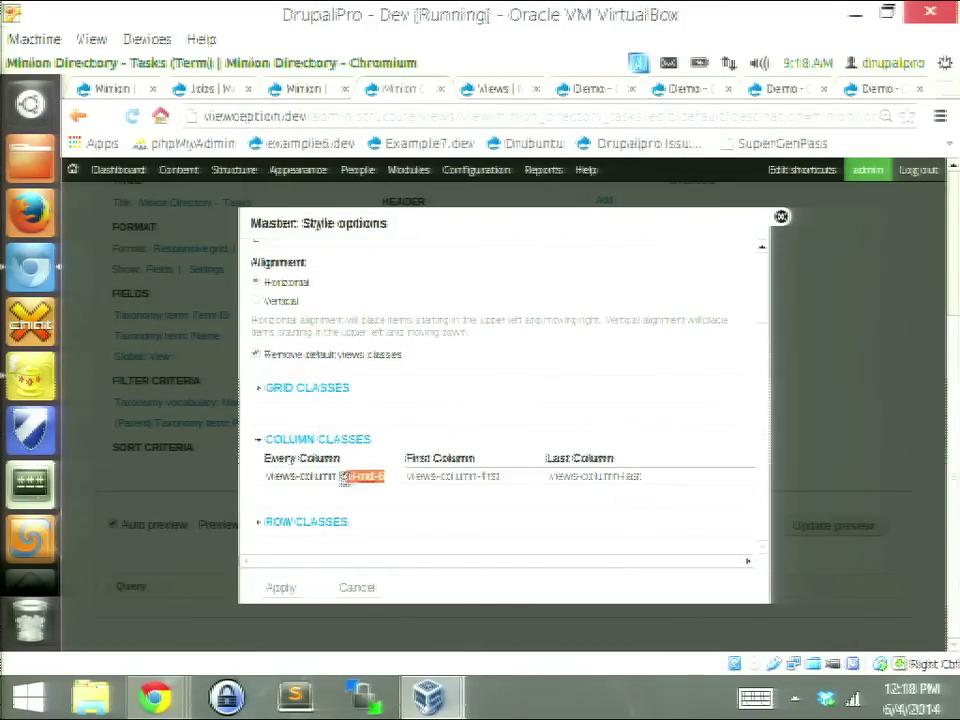
left_click(306, 521)
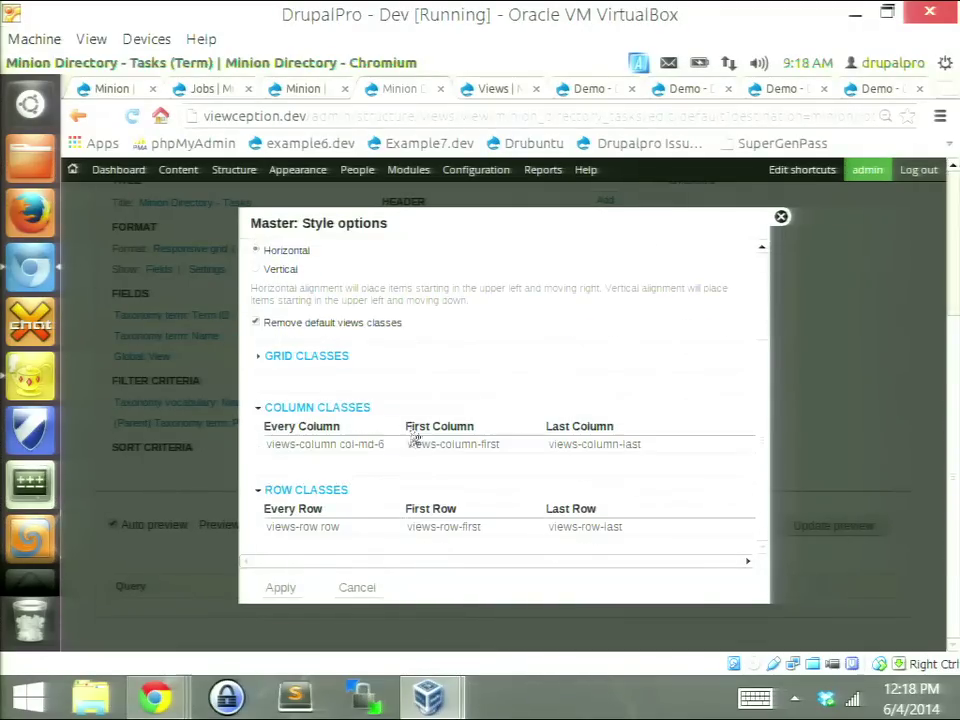
double_click(334, 527)
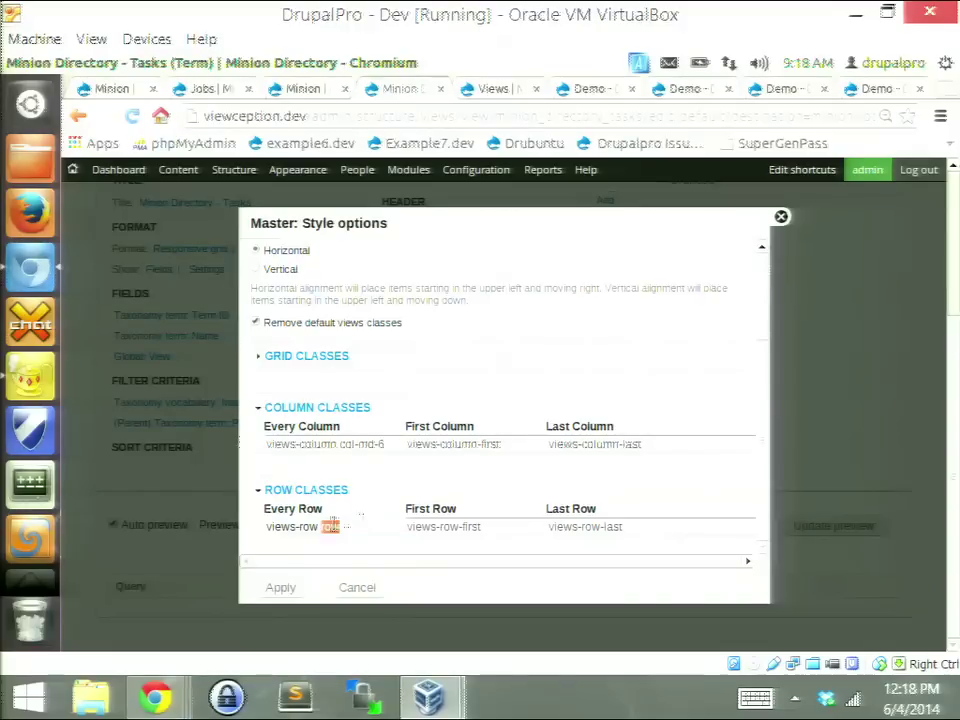
right_click(373, 591)
left_click(354, 577)
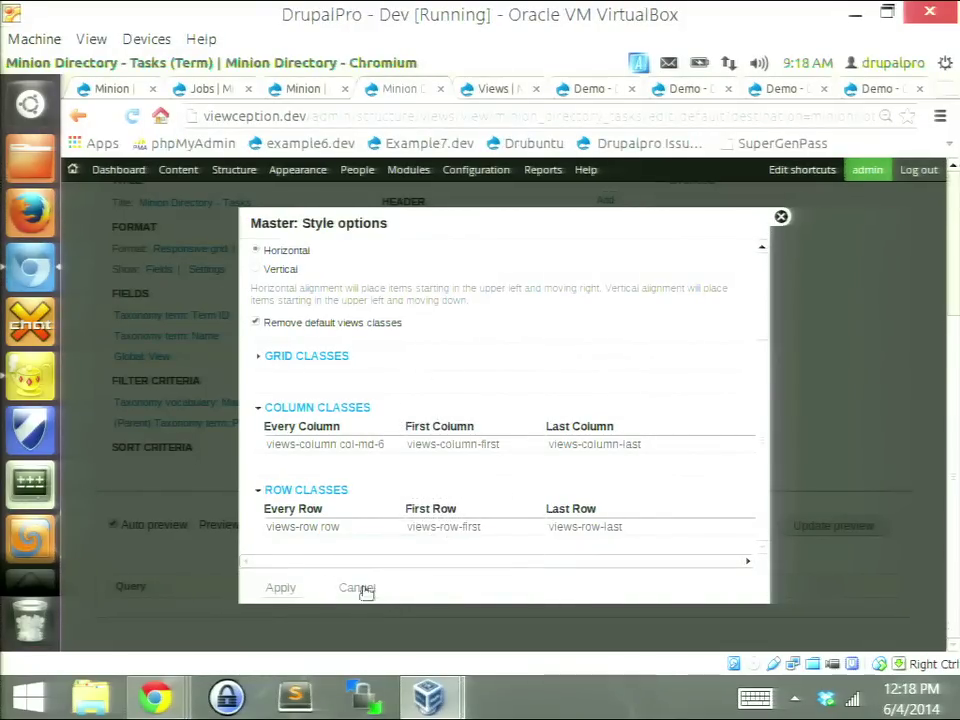
left_click(362, 588)
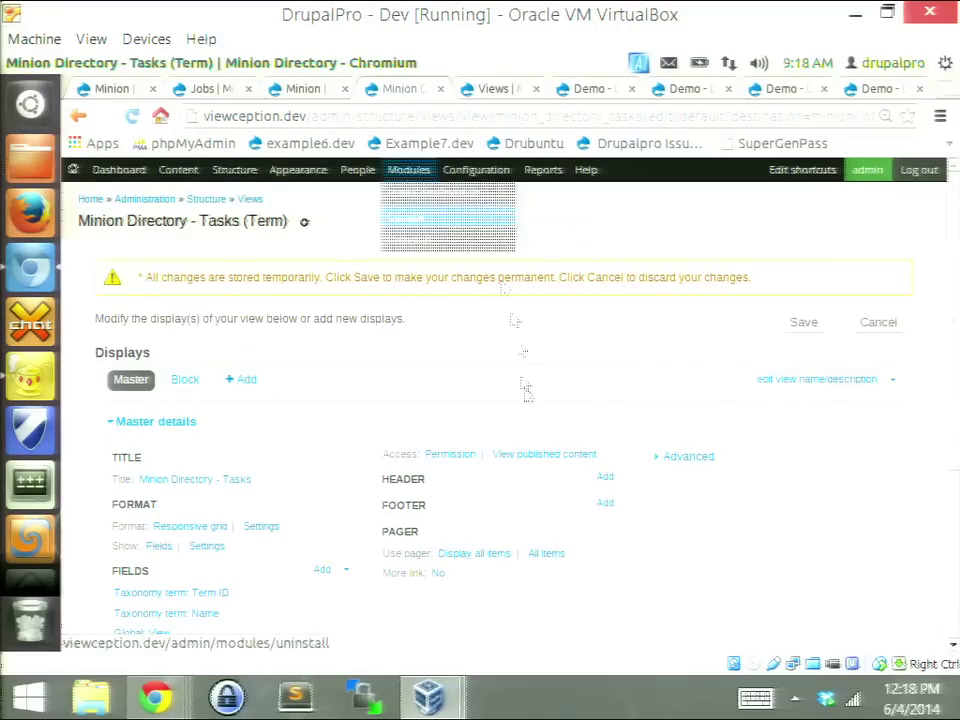
Step: Leave the Minion Directory - Tasks view and return to the site's home page
left_click(305, 89)
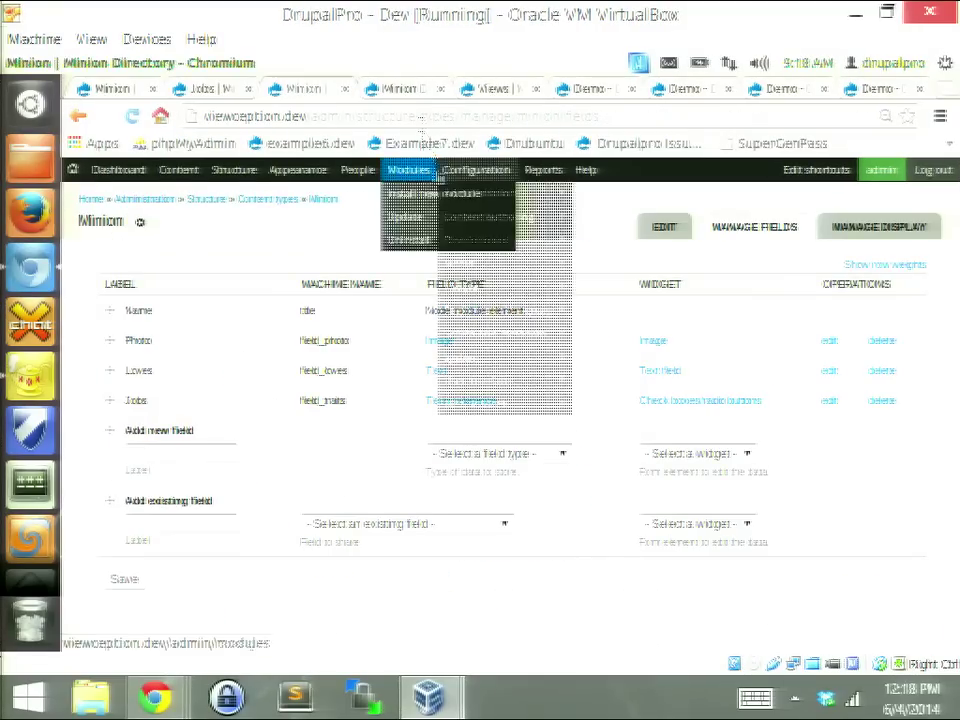
left_click(402, 89)
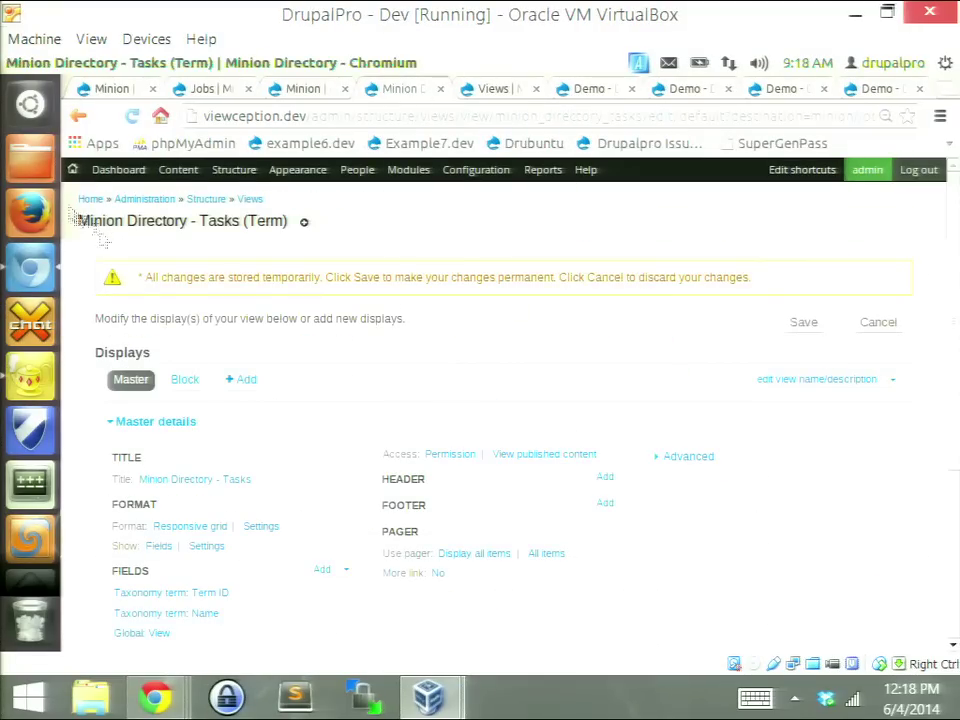
left_click(95, 199)
scroll(533, 424, "down", 2)
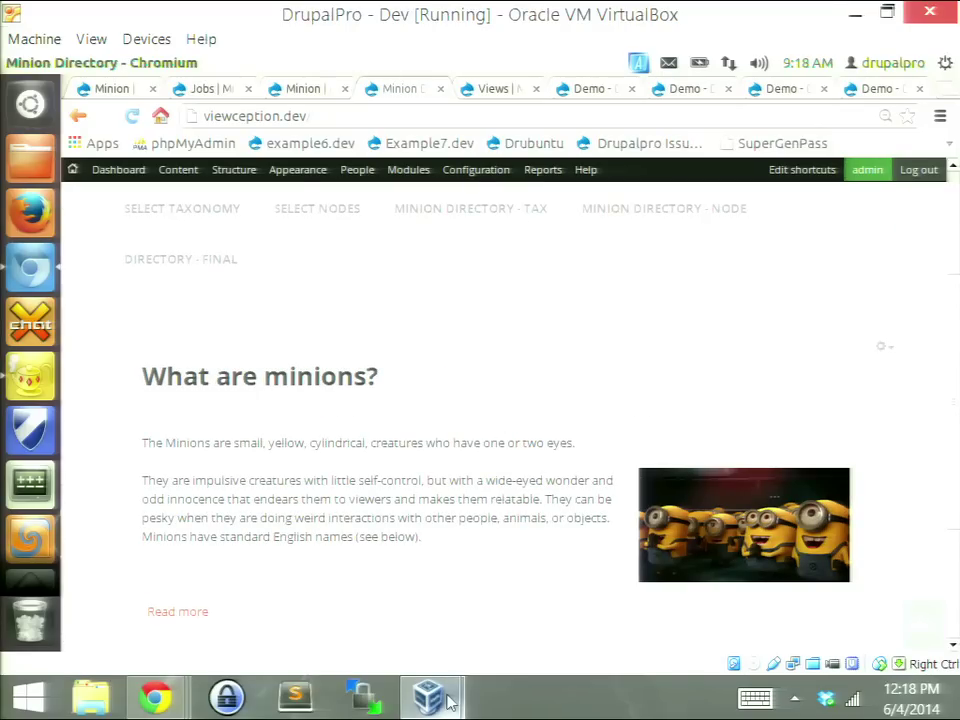
mouse_move(449, 703)
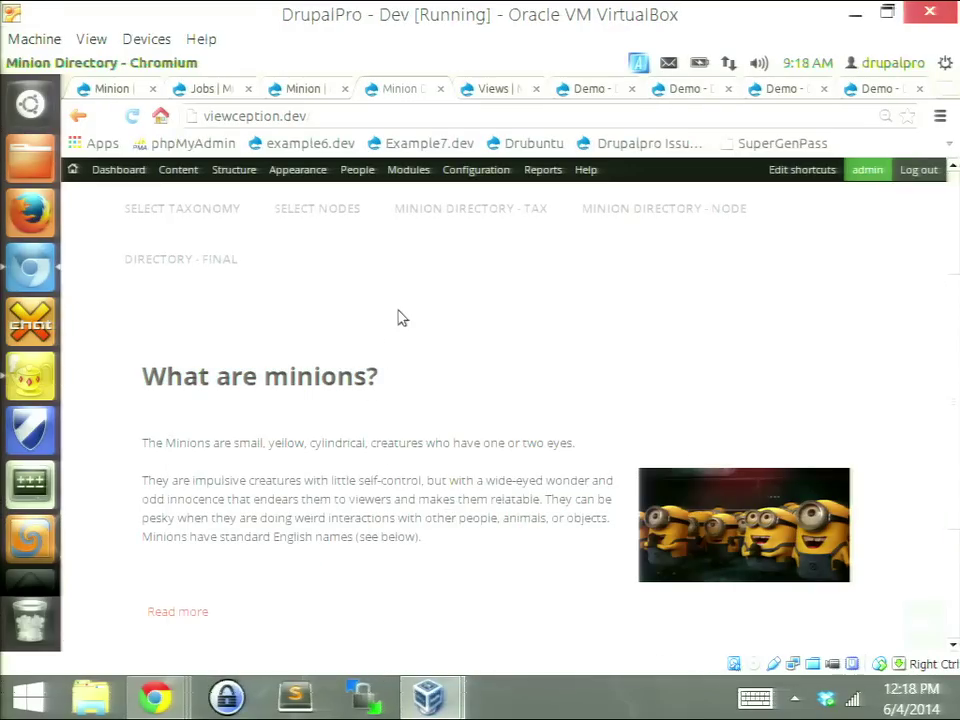
Step: Switch to the Viewception presentation in Google Slides, go to the spinning top slide and present it full screen
mouse_move(158, 703)
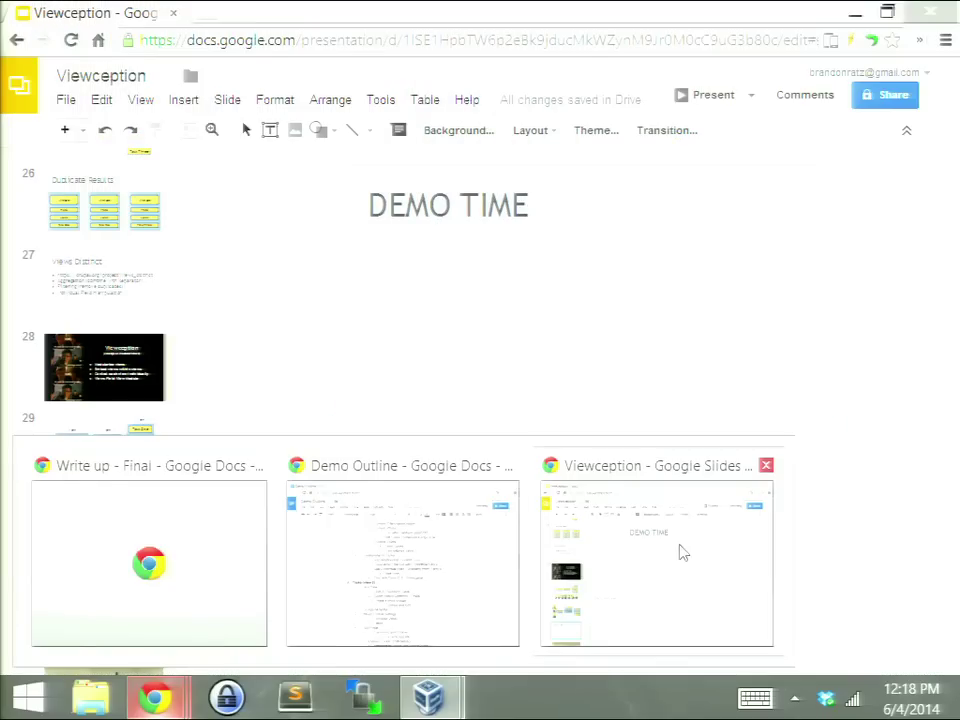
left_click(681, 551)
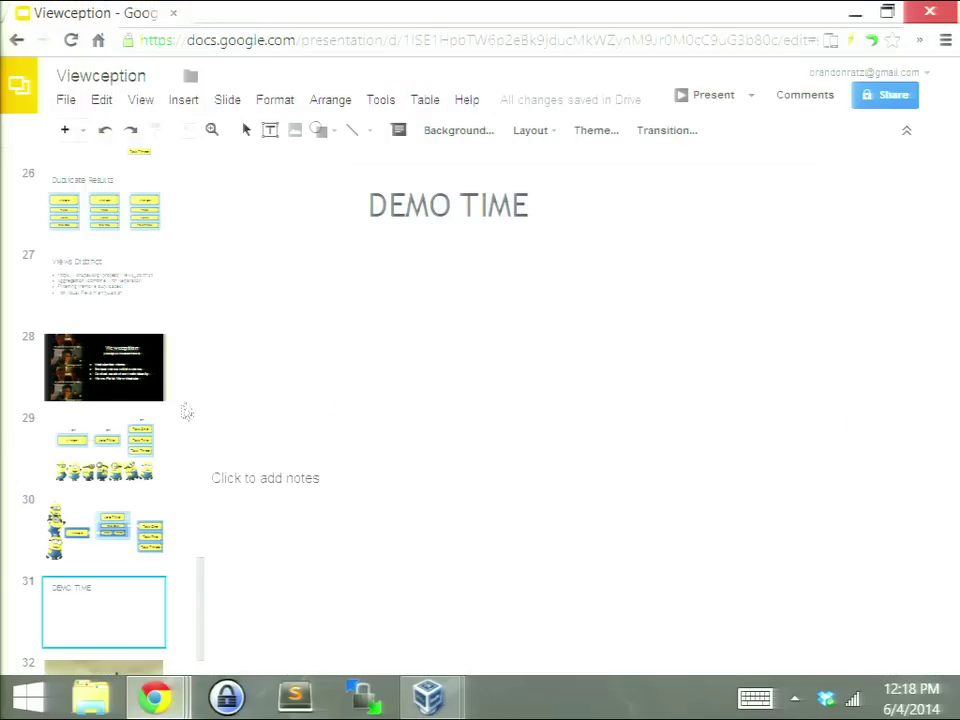
key("Down")
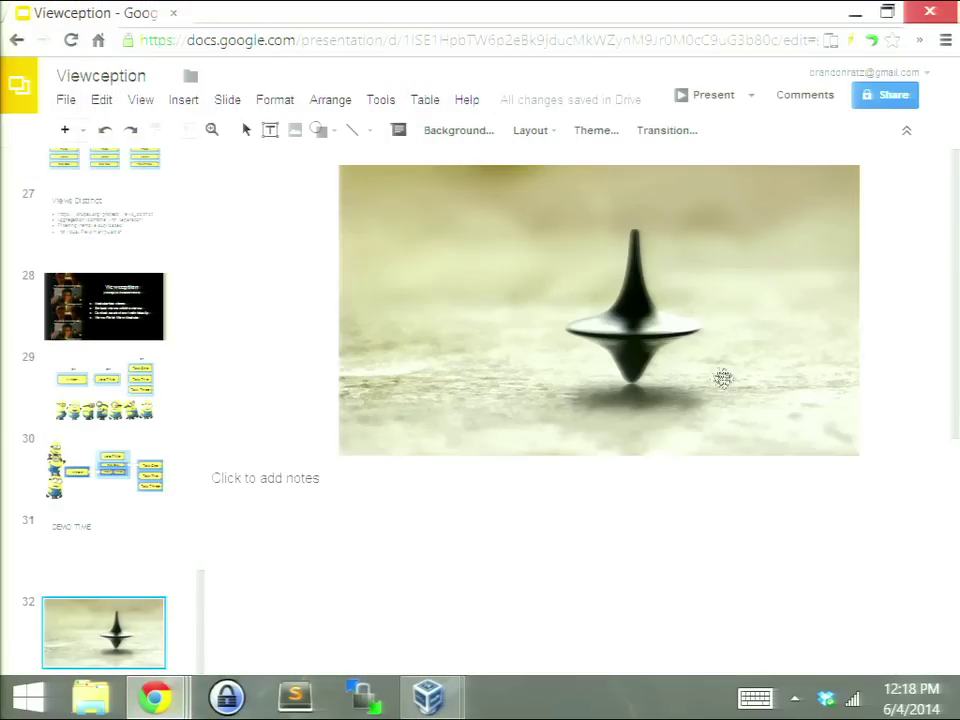
left_click(708, 97)
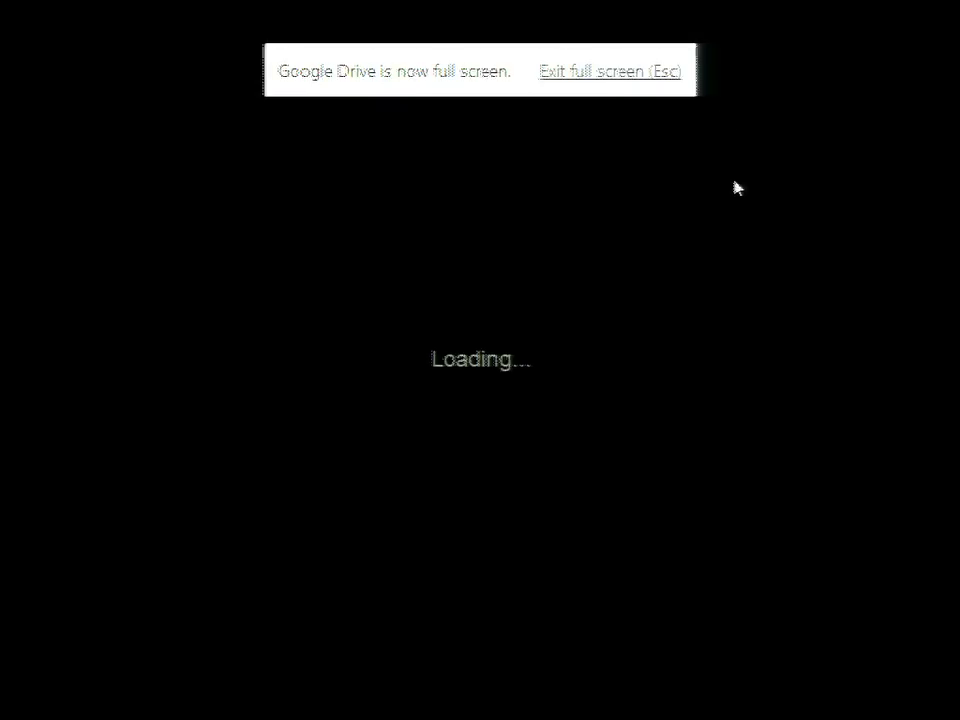
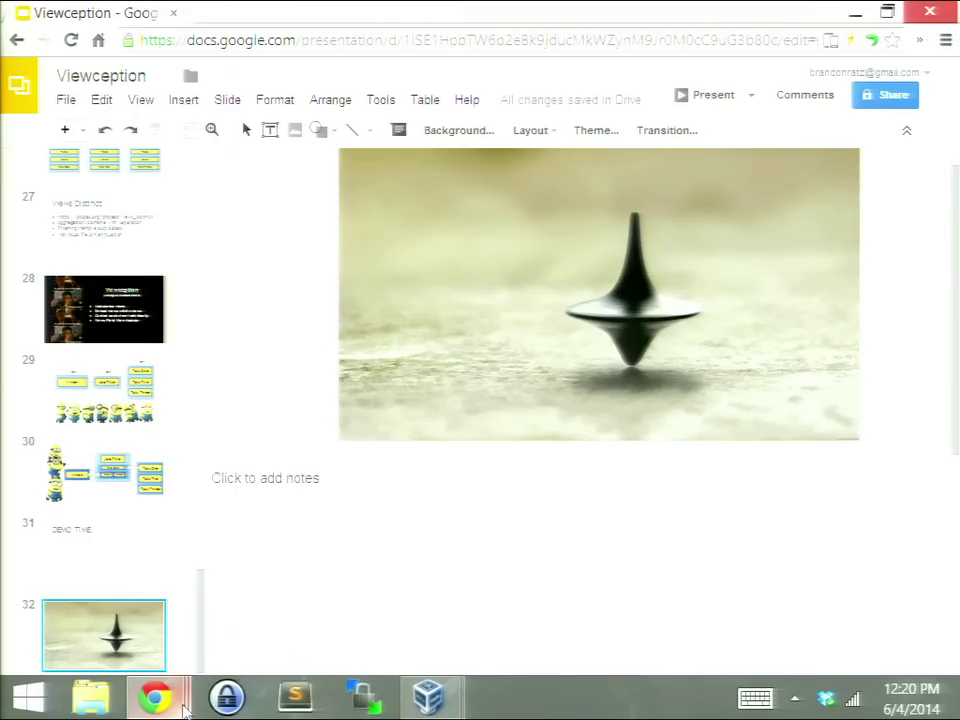
Step: Open the Superconductivity News Forum site at snf.ieeecsc.org in a new browser tab
mouse_move(183, 707)
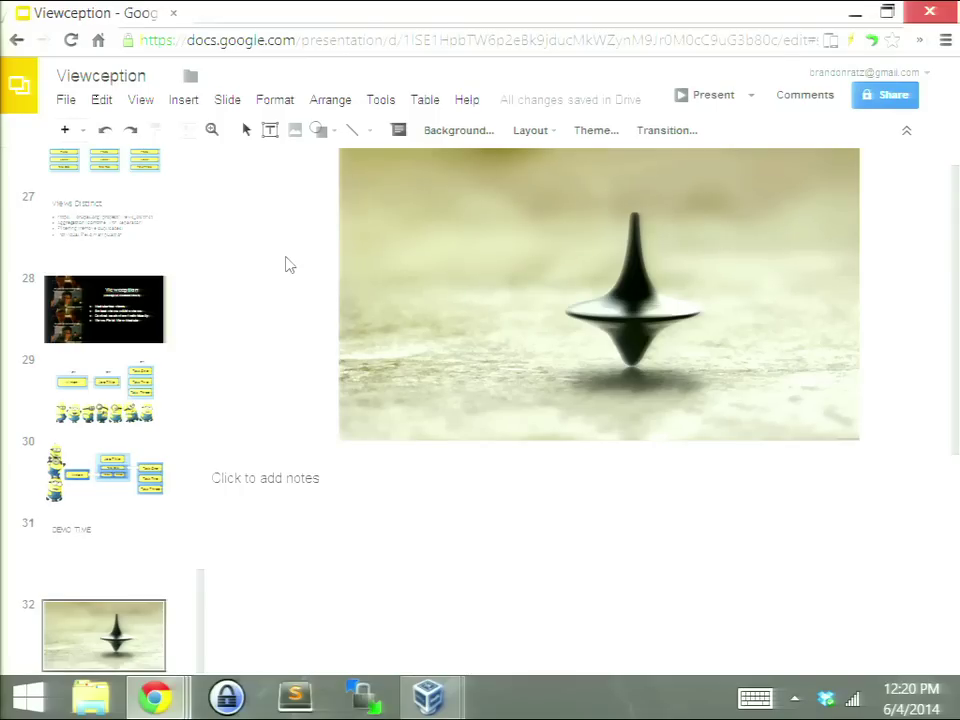
left_click(198, 13)
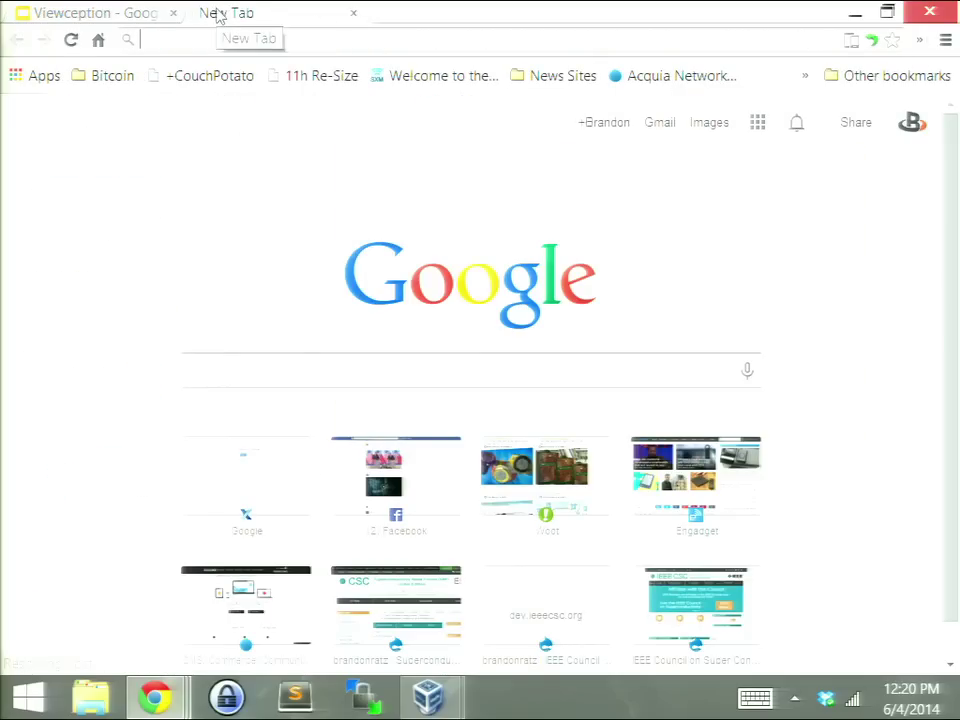
type("ieee")
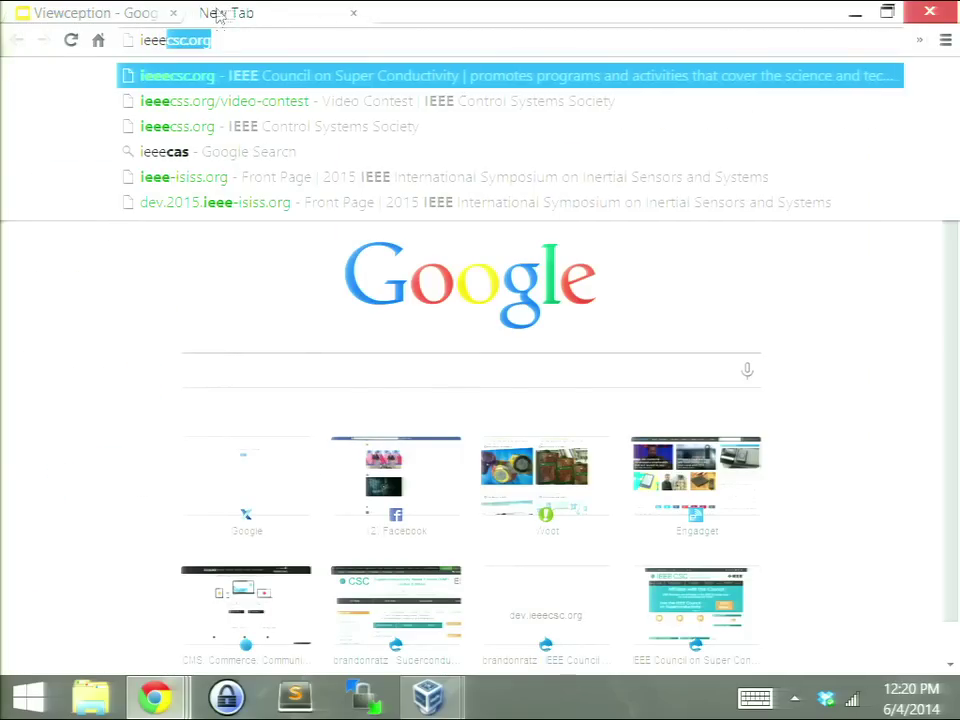
key("BackSpace")
key("BackSpace")
key("BackSpace")
key("BackSpace")
key("BackSpace")
type("snf.")
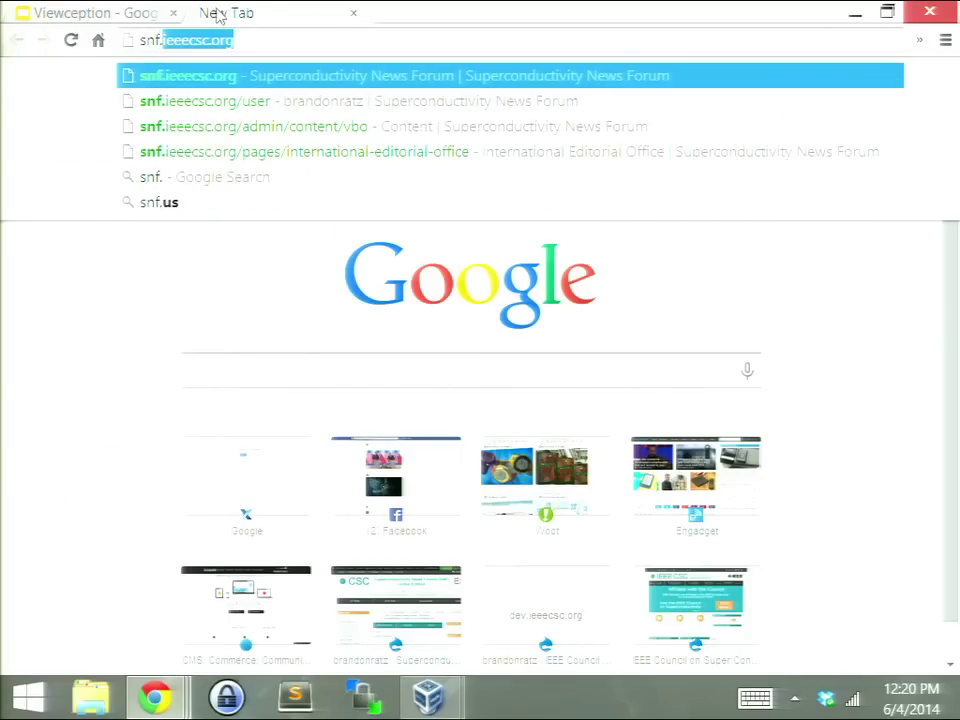
key("Return")
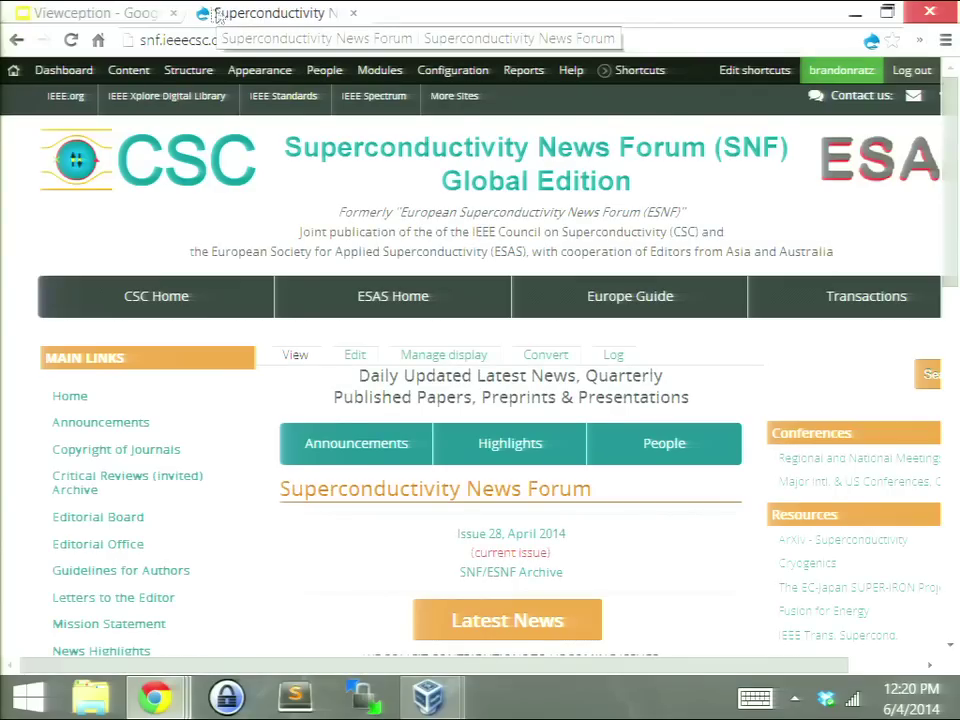
Step: Open the Science and Tech News Archive and filter its abstracts by Category 11.0 - Cryogenics (including refrigerators)
scroll(30, 376, "down", 3)
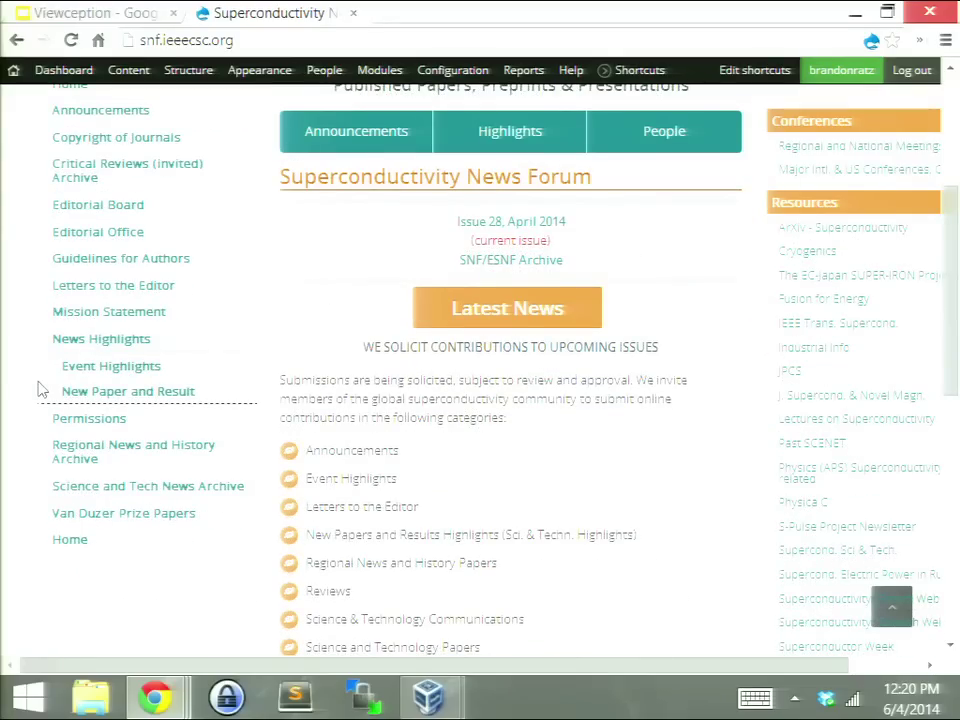
left_click(171, 486)
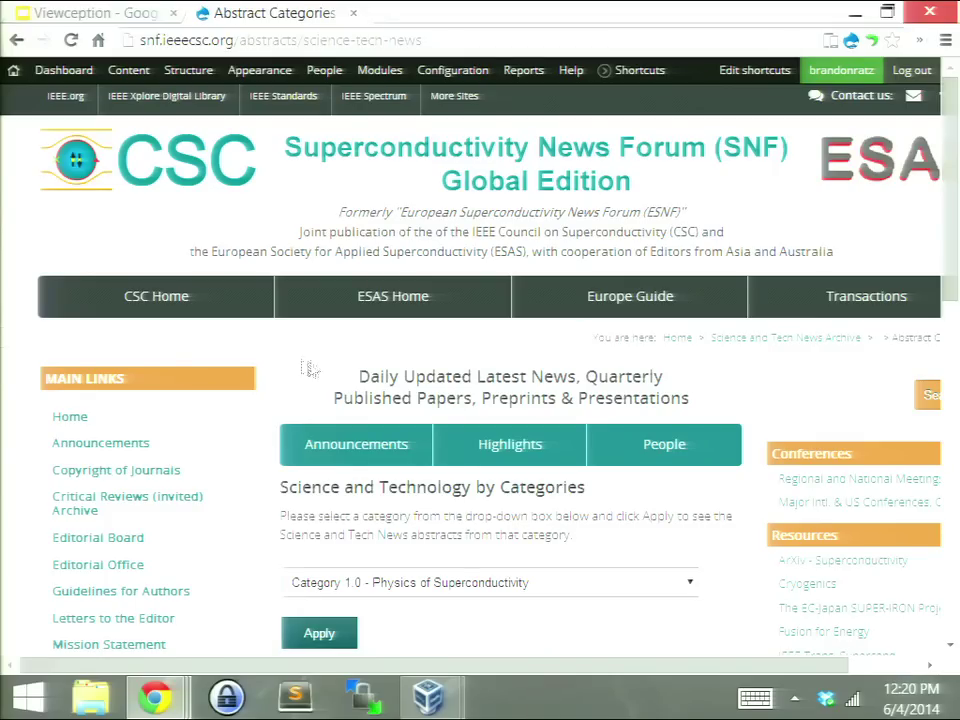
scroll(305, 352, "down", 1)
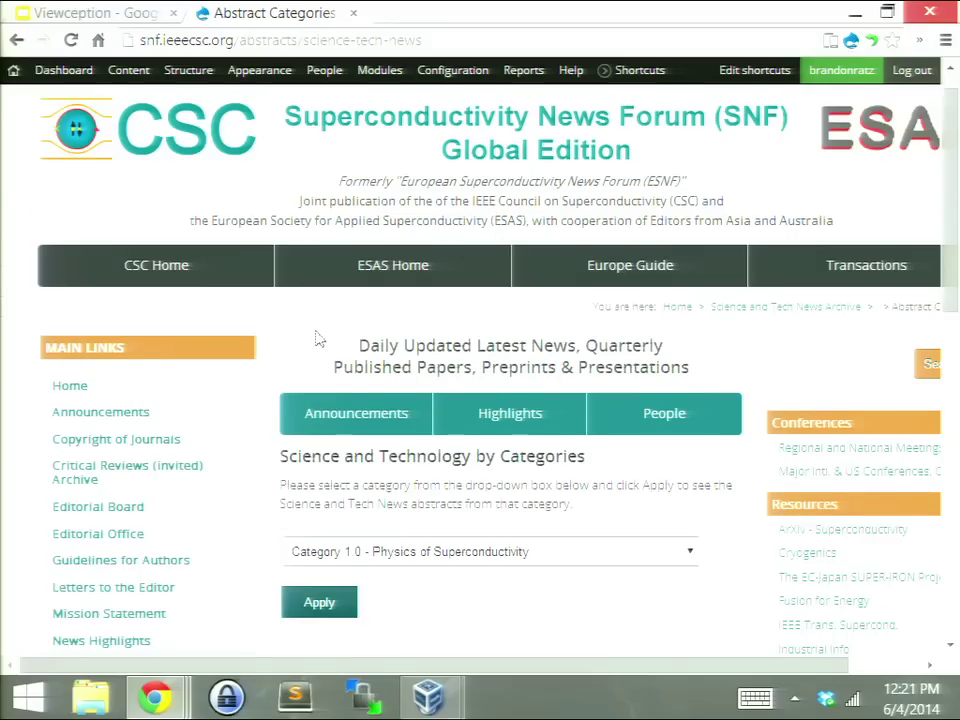
scroll(315, 340, "down", 1)
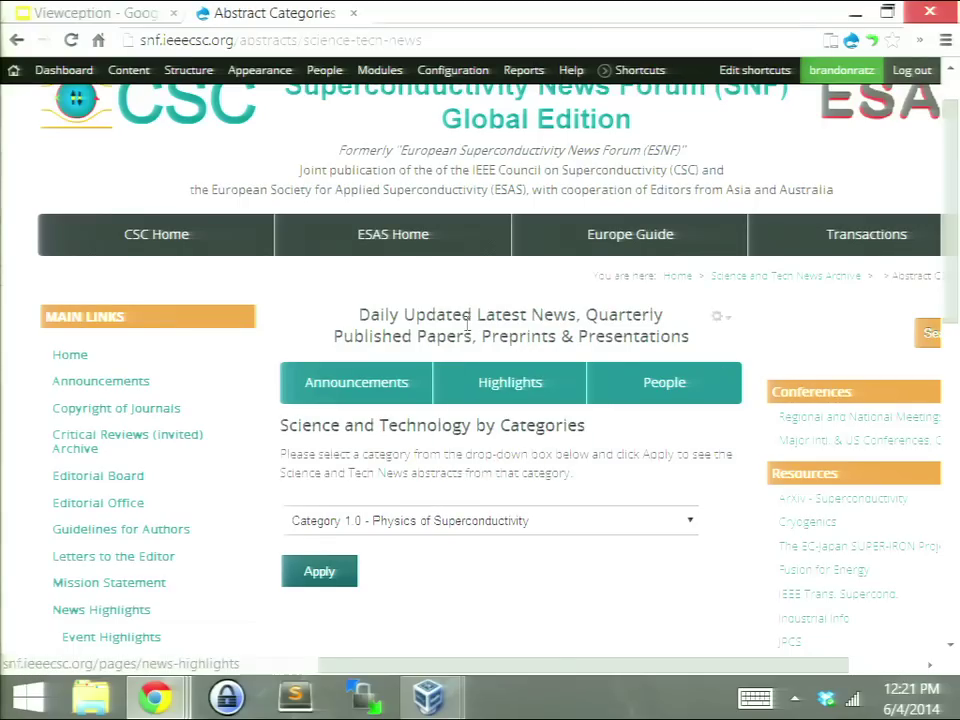
scroll(467, 345, "down", 1)
left_click(461, 458)
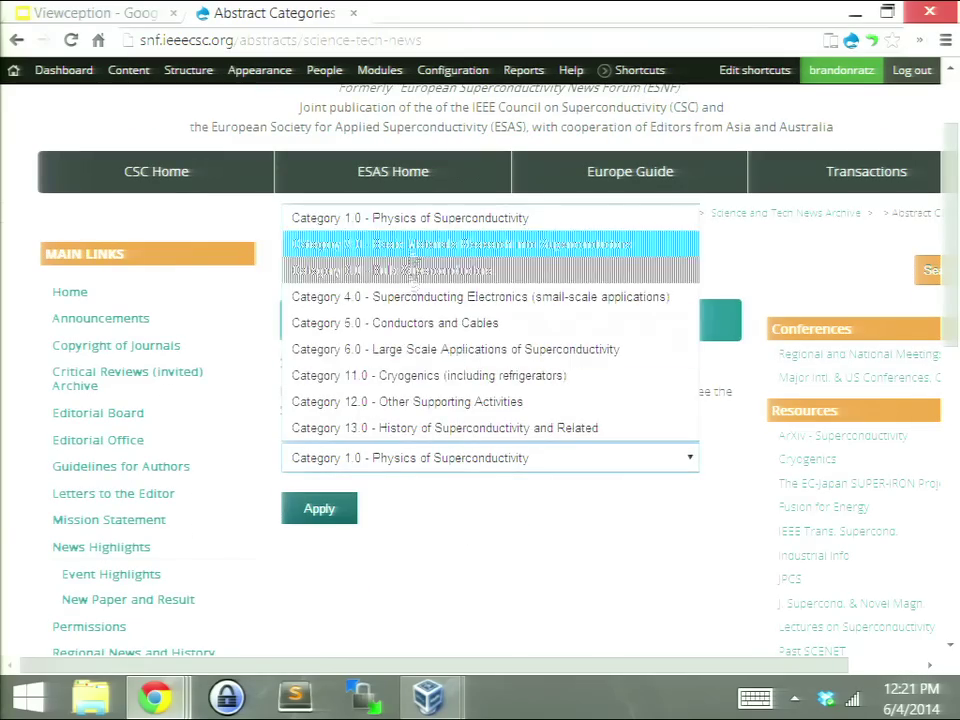
left_click(430, 375)
left_click(313, 515)
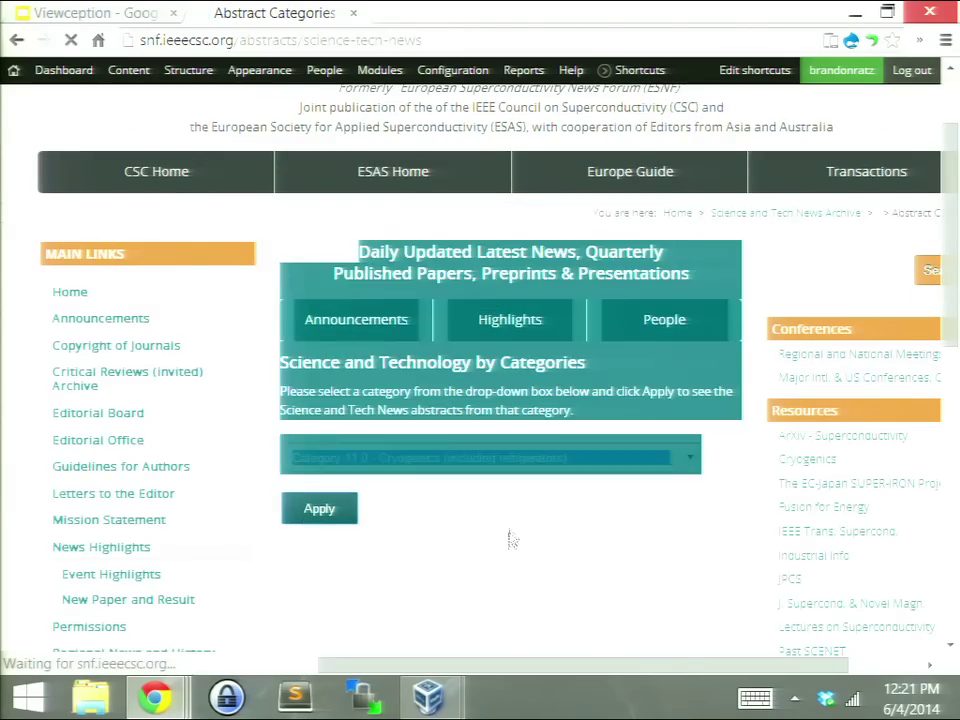
Step: Examine how the filtered abstracts are laid out under the Category 11.0 heading
scroll(596, 508, "down", 4)
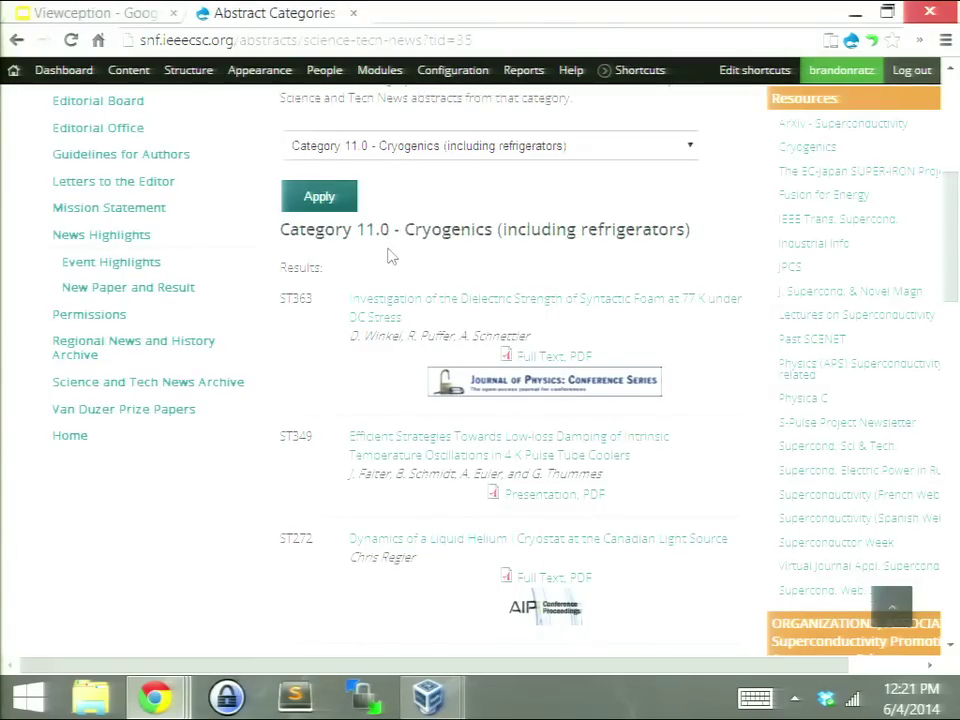
scroll(429, 242, "down", 1)
scroll(433, 240, "up", 1)
scroll(433, 240, "down", 10)
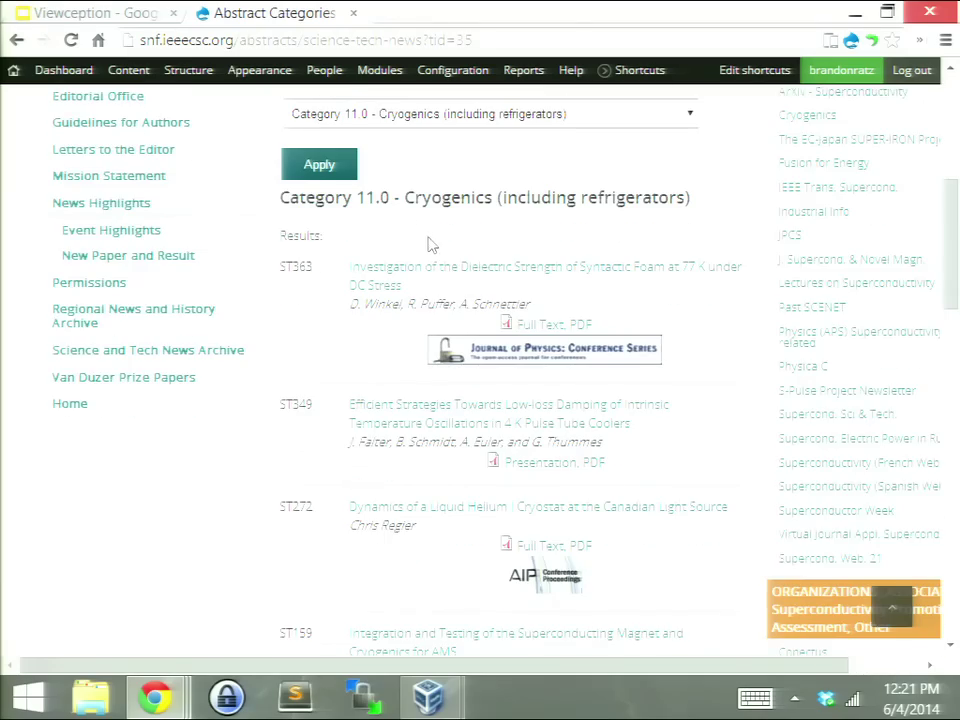
scroll(428, 238, "up", 15)
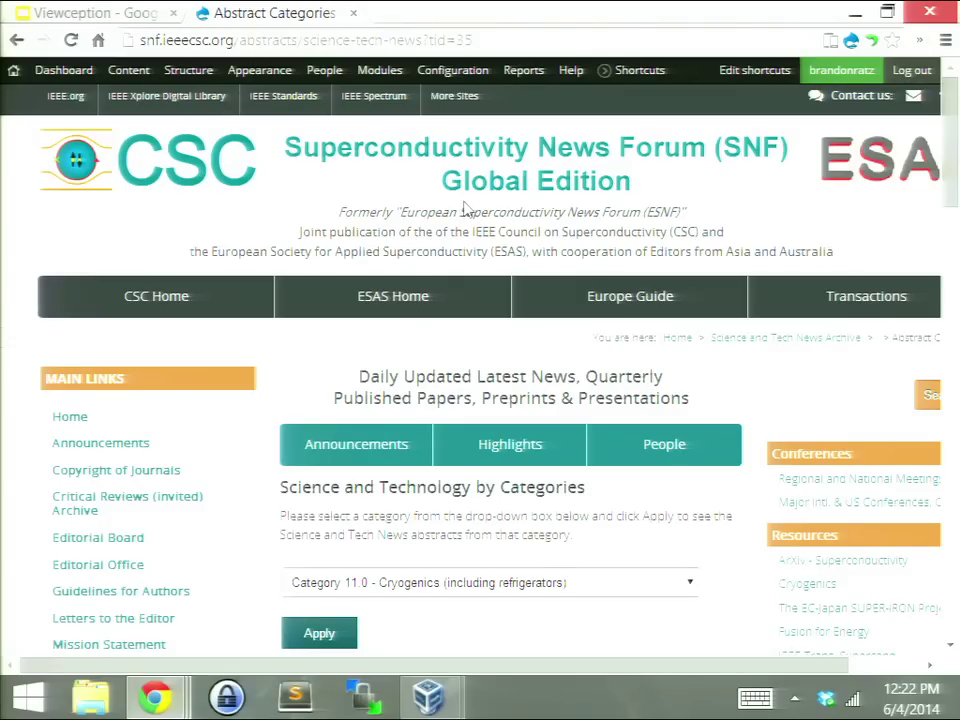
mouse_move(524, 70)
left_click(85, 13)
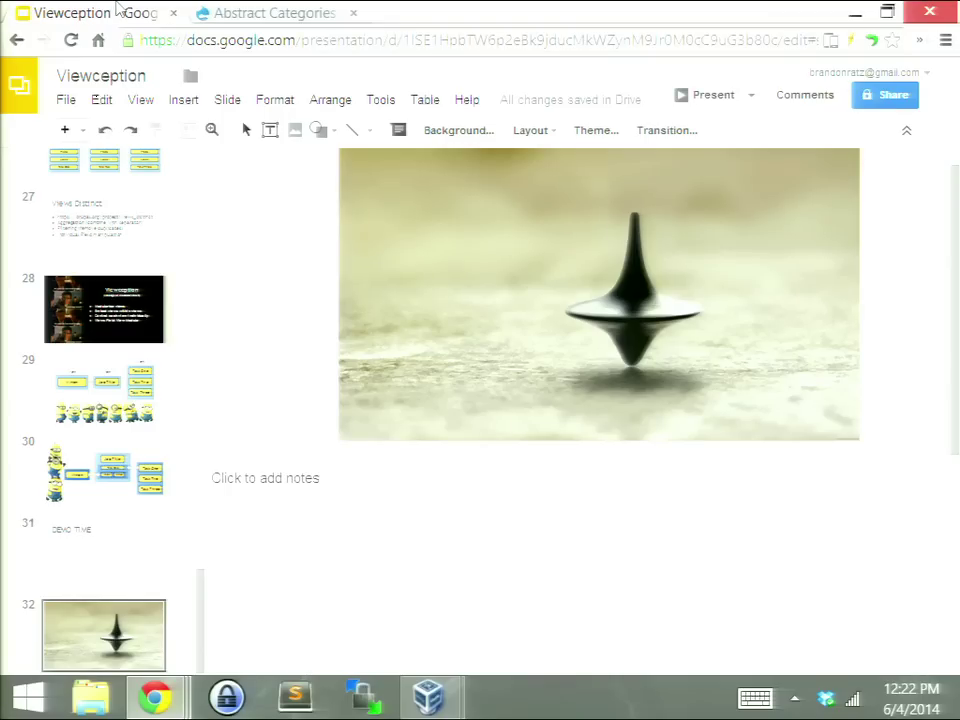
left_click(318, 11)
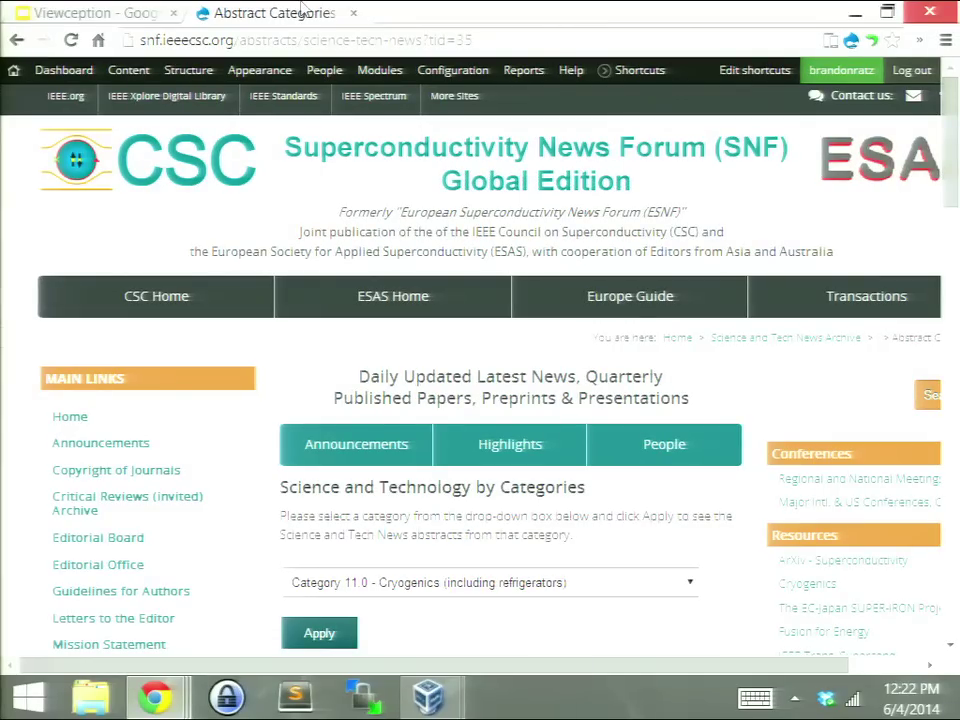
Step: Switch to the DrupalPro virtual machine, refresh the Views list and open the Demo - Directory - Jobs view's edit page
left_click(555, 545)
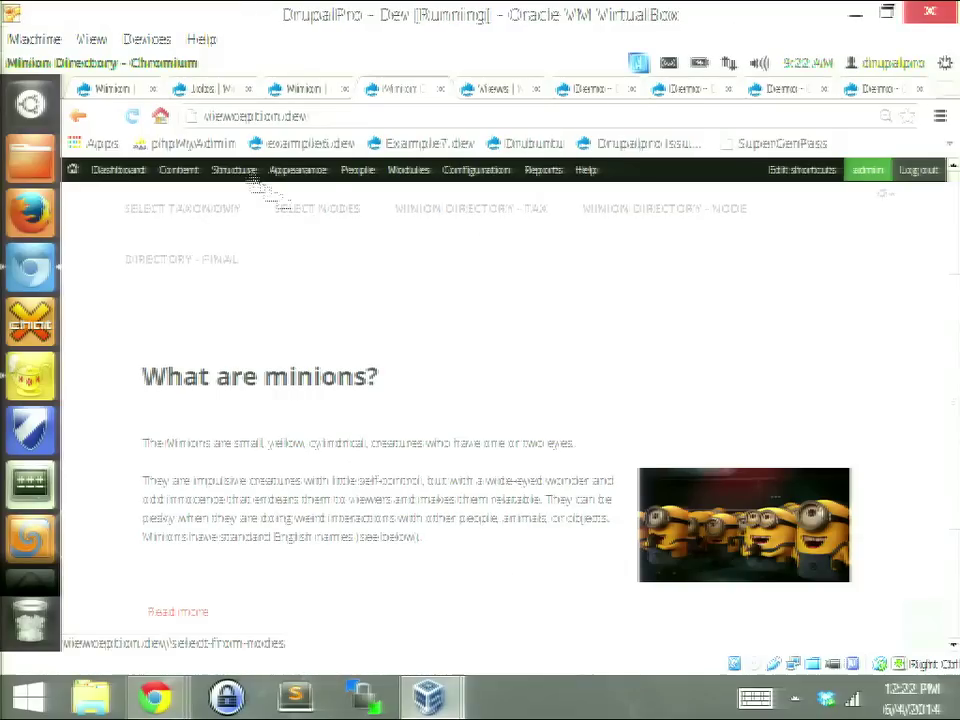
left_click(477, 92)
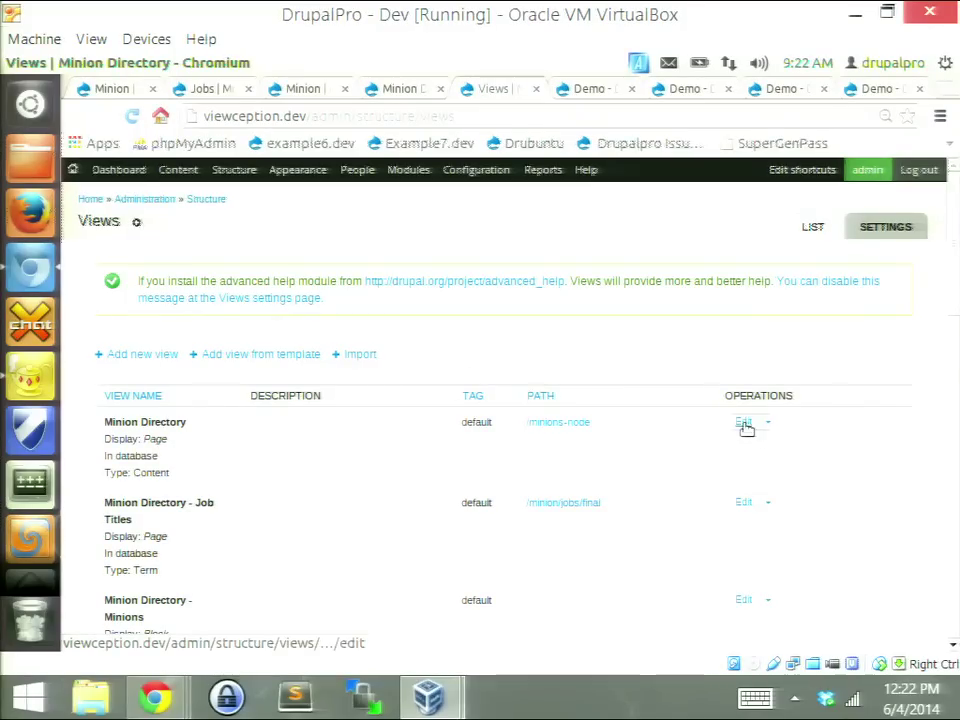
left_click(132, 116)
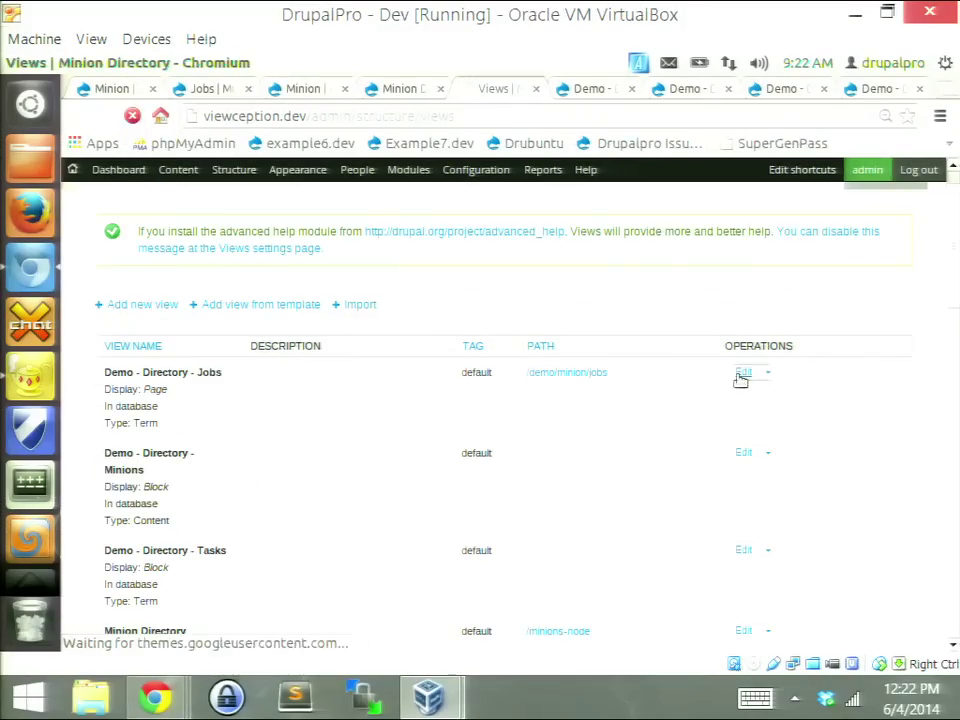
left_click(739, 375)
scroll(266, 352, "down", 2)
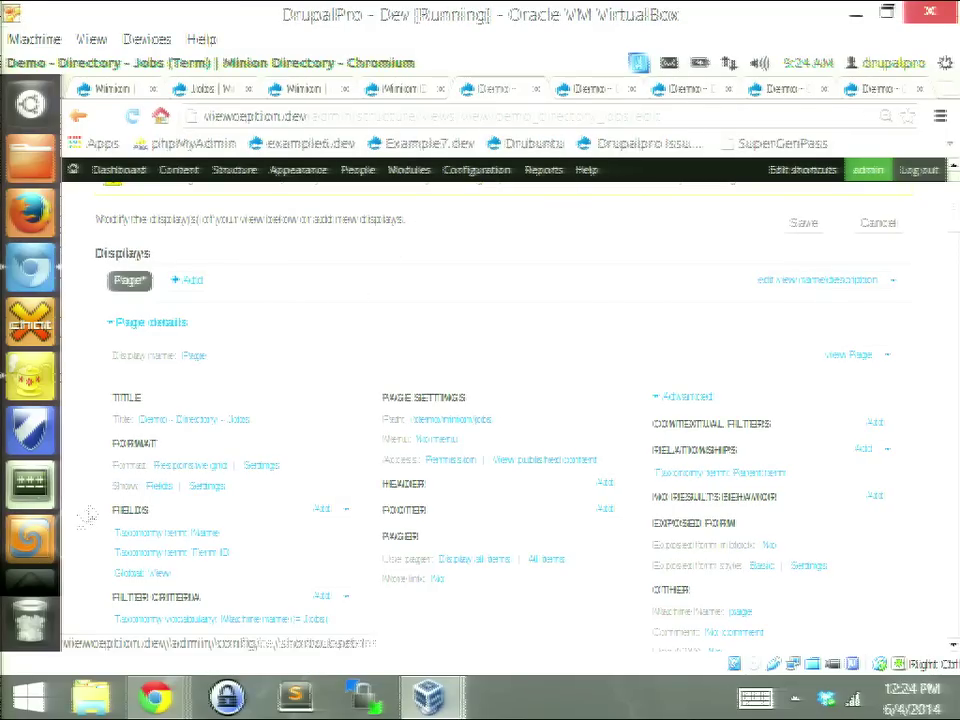
Step: Return to the Abstract Categories page in Chrome and review the Category 11.0 - Cryogenics results
mouse_move(152, 695)
left_click(553, 536)
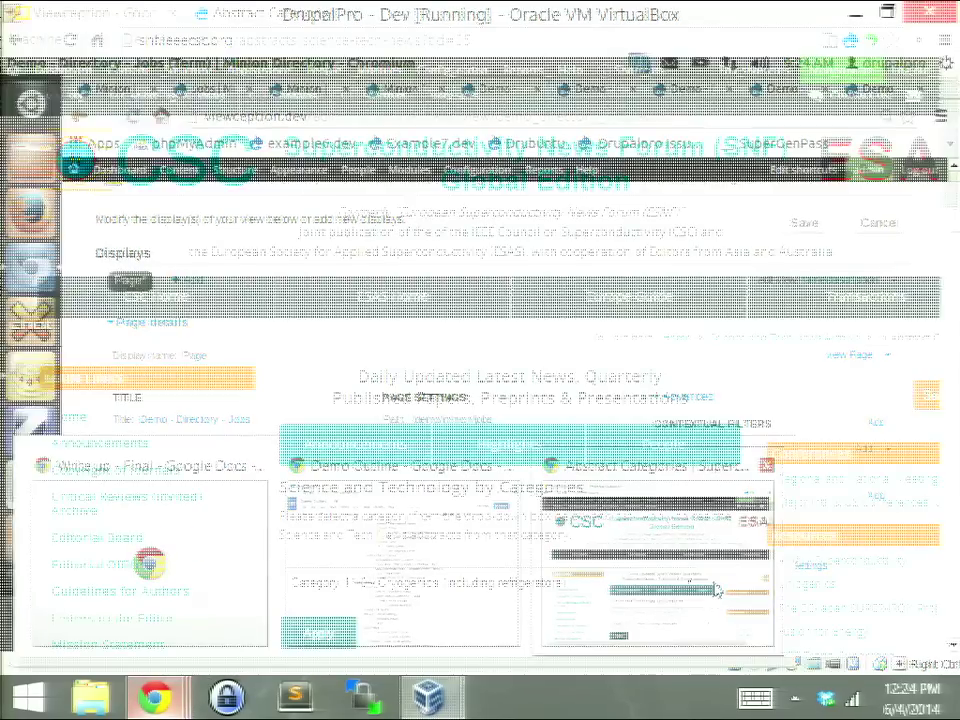
scroll(615, 514, "down", 5)
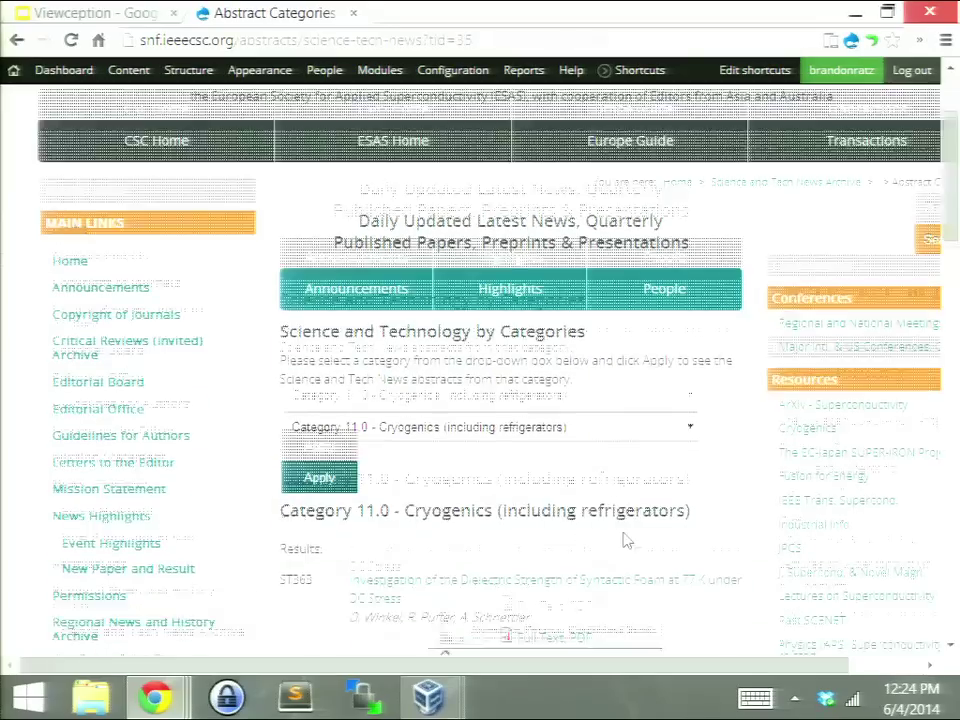